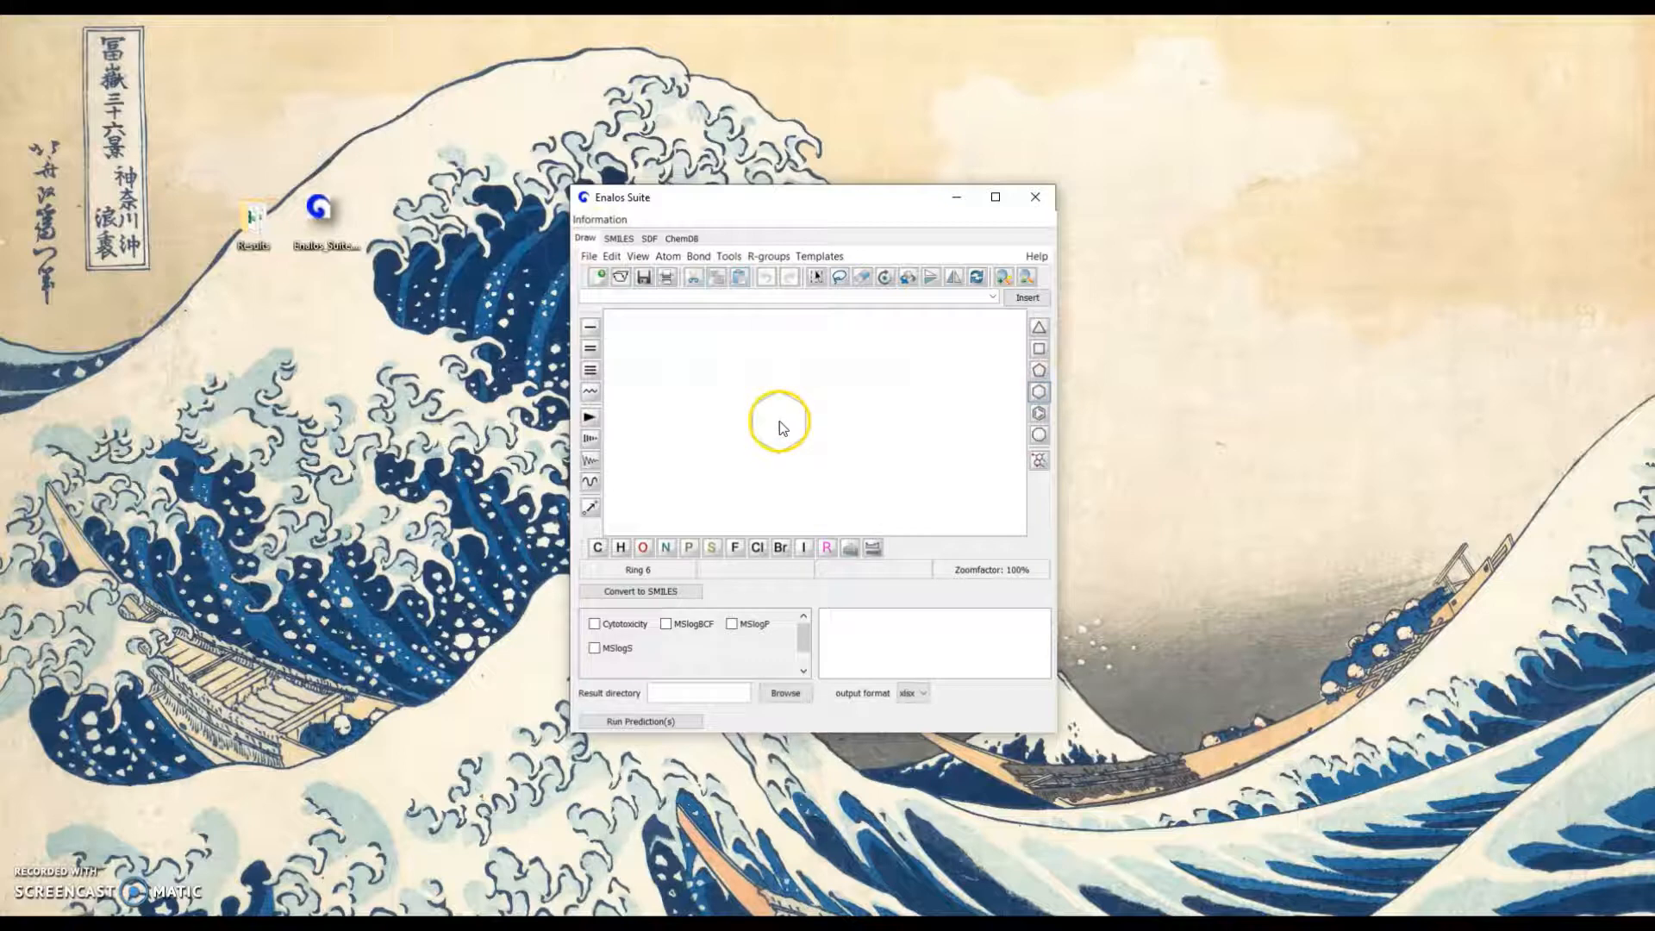
# Draw a cyclohexane ring and attach a single-bond methyl group to its upper right carbon
pyautogui.click(780, 424)
pyautogui.click(590, 326)
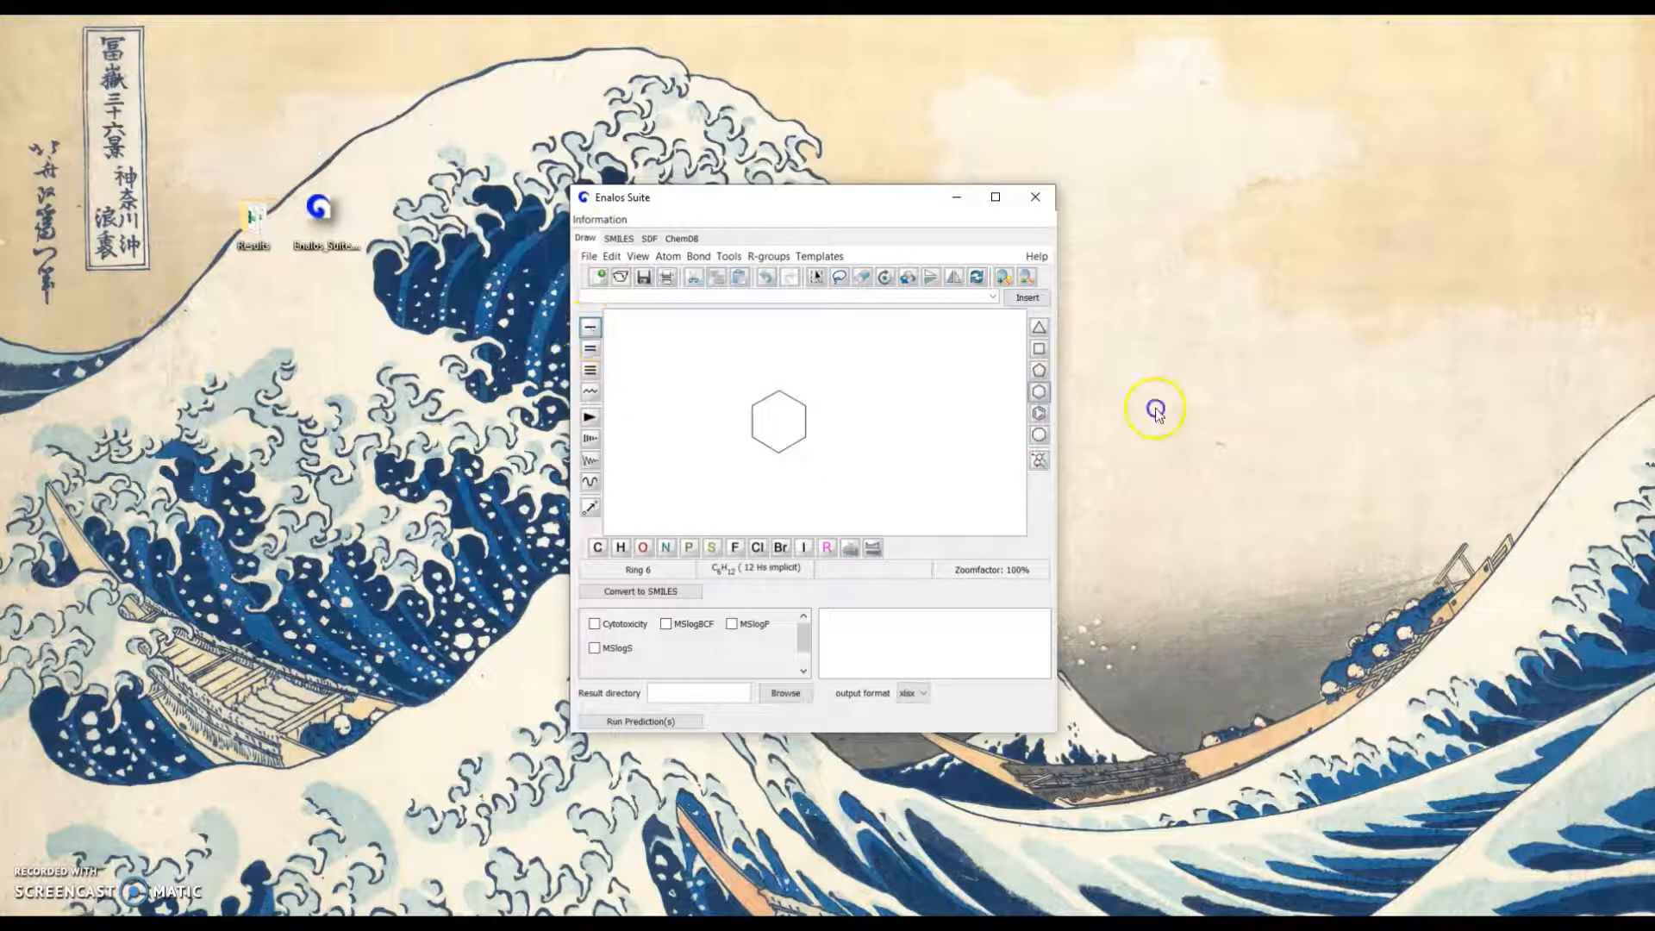
pyautogui.click(794, 400)
# Examine the SMILES, SD file and ChemDB input options, including the SD file chooser and the list of database actions
pyautogui.click(617, 239)
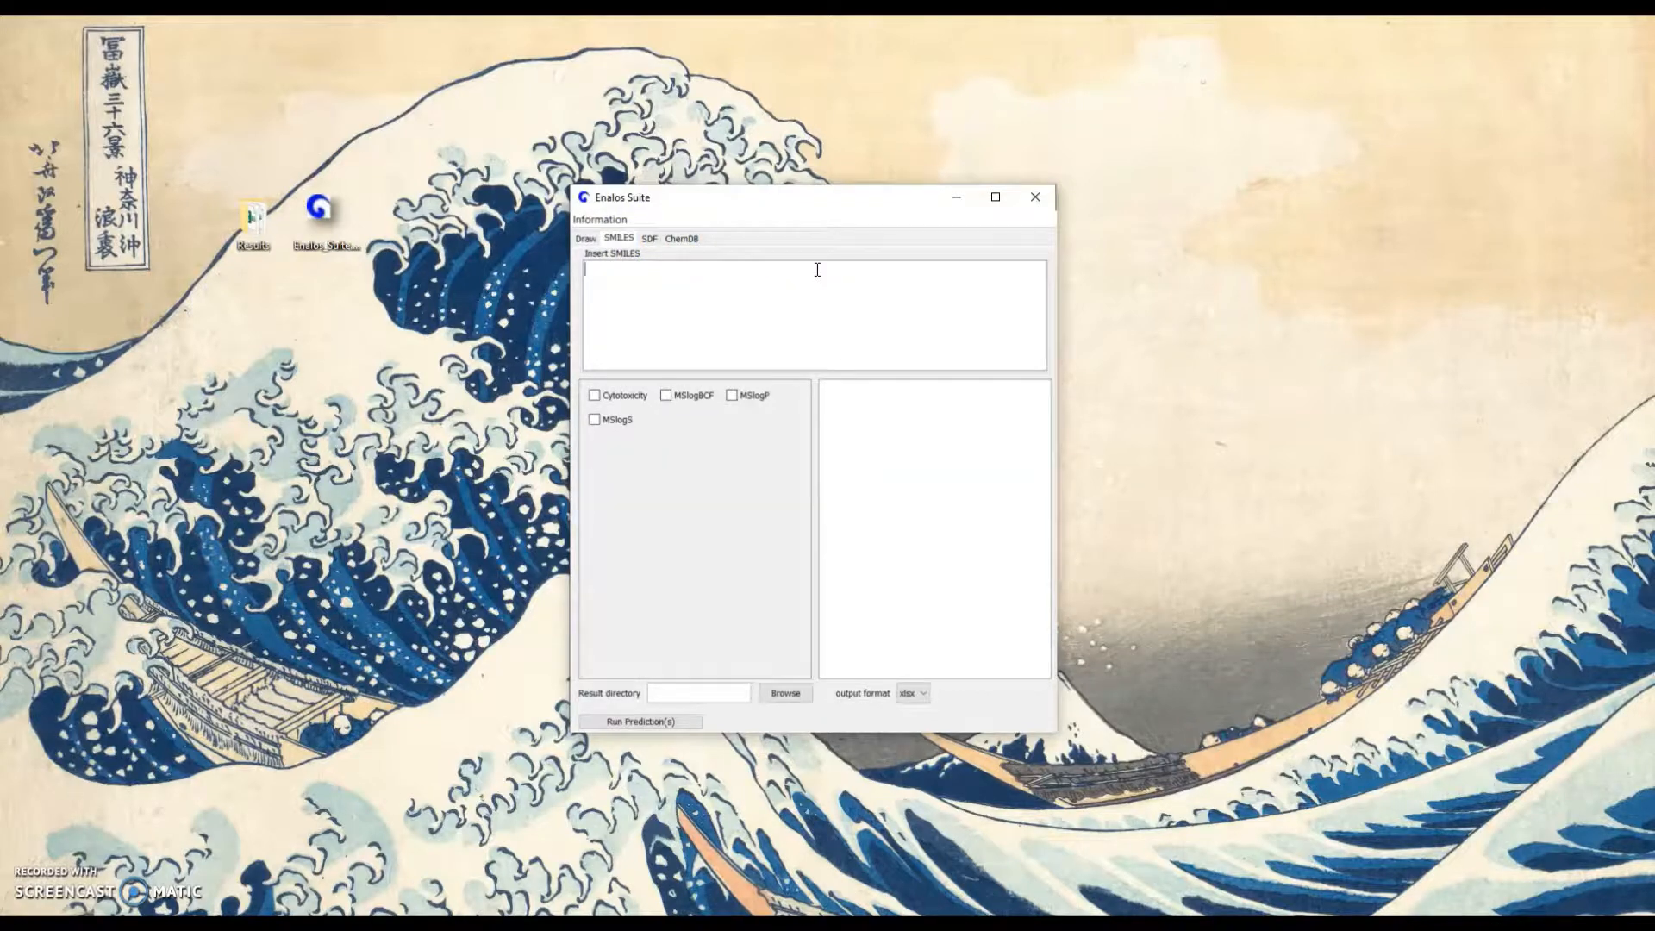
pyautogui.click(649, 238)
pyautogui.click(788, 266)
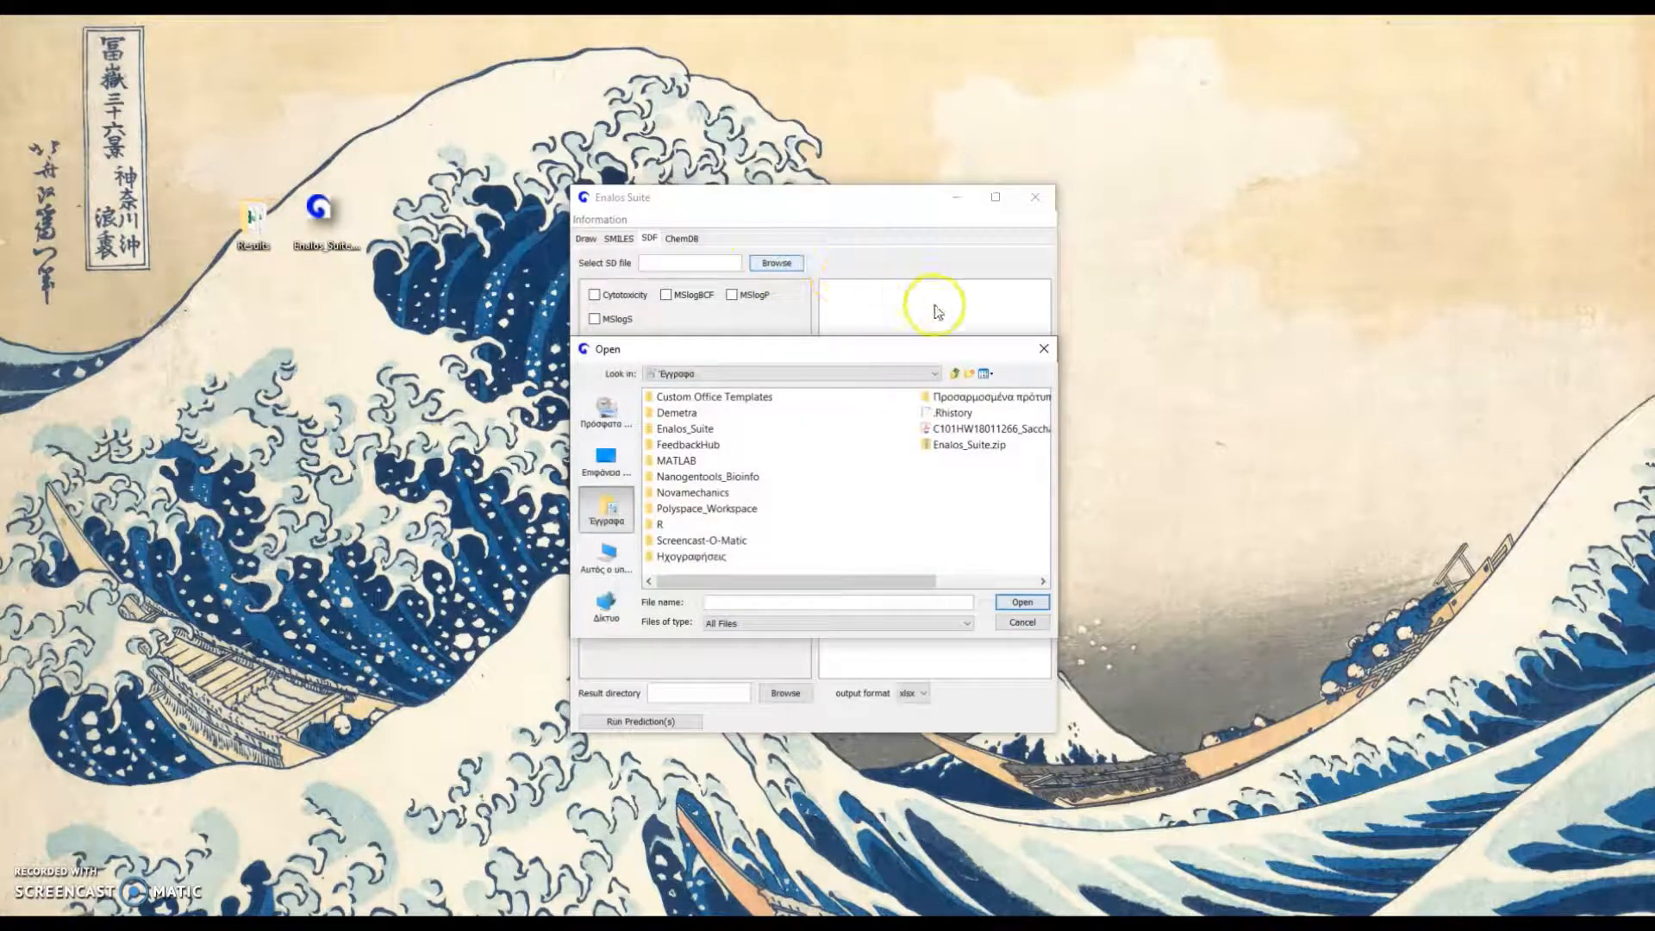
pyautogui.click(1044, 349)
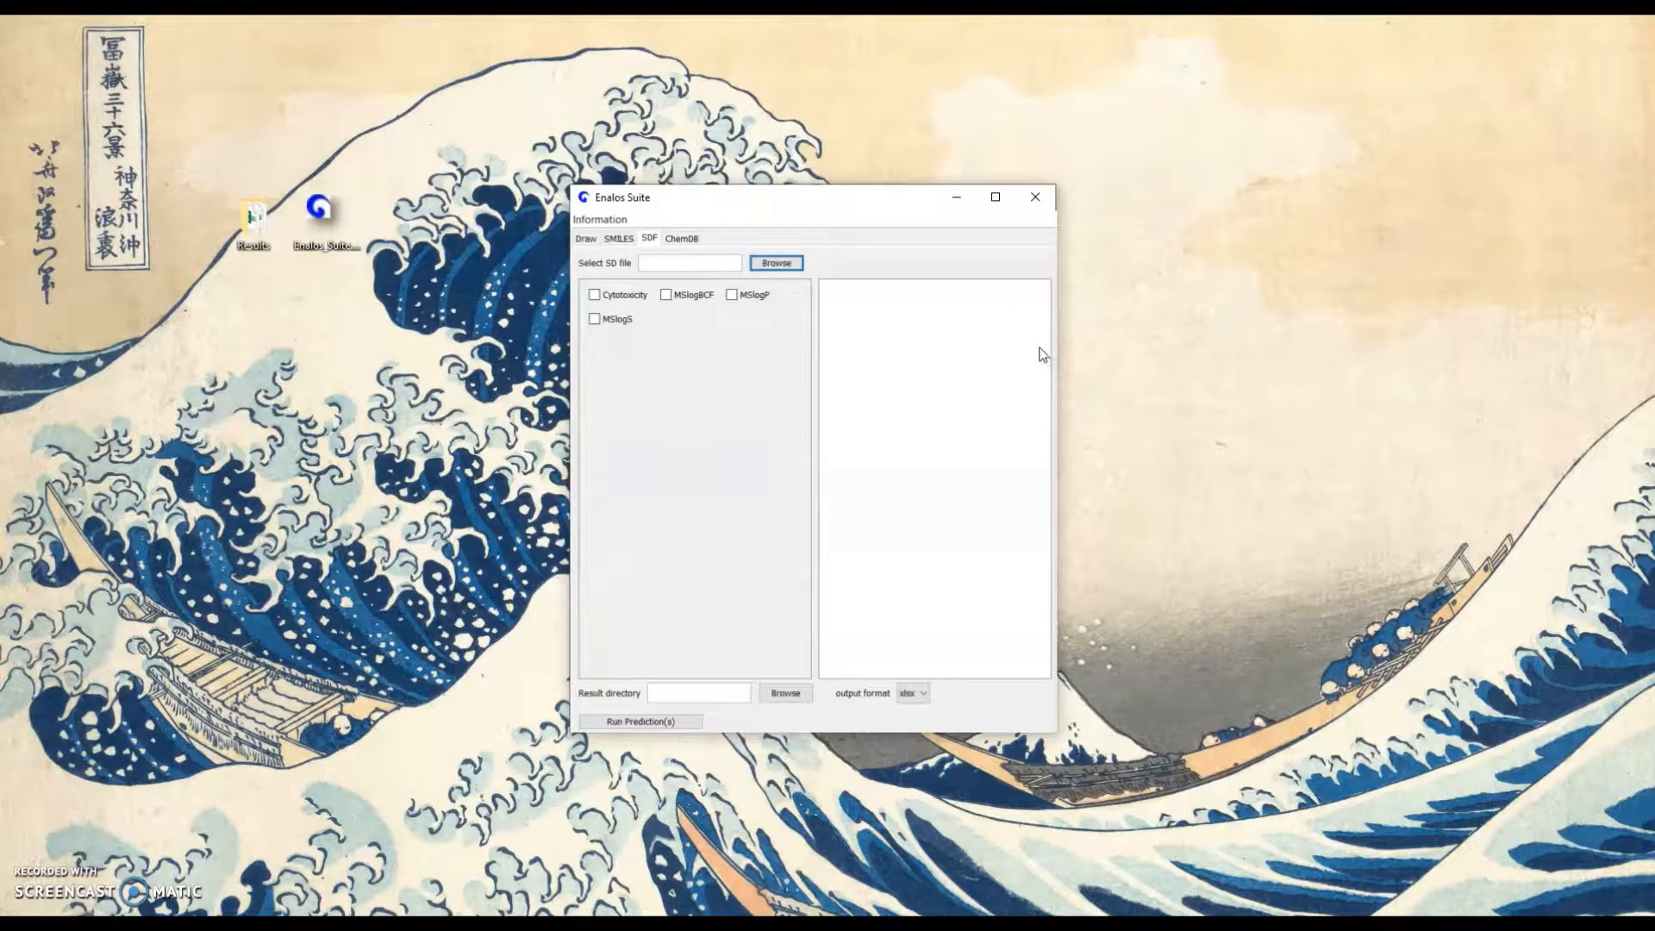
pyautogui.click(686, 240)
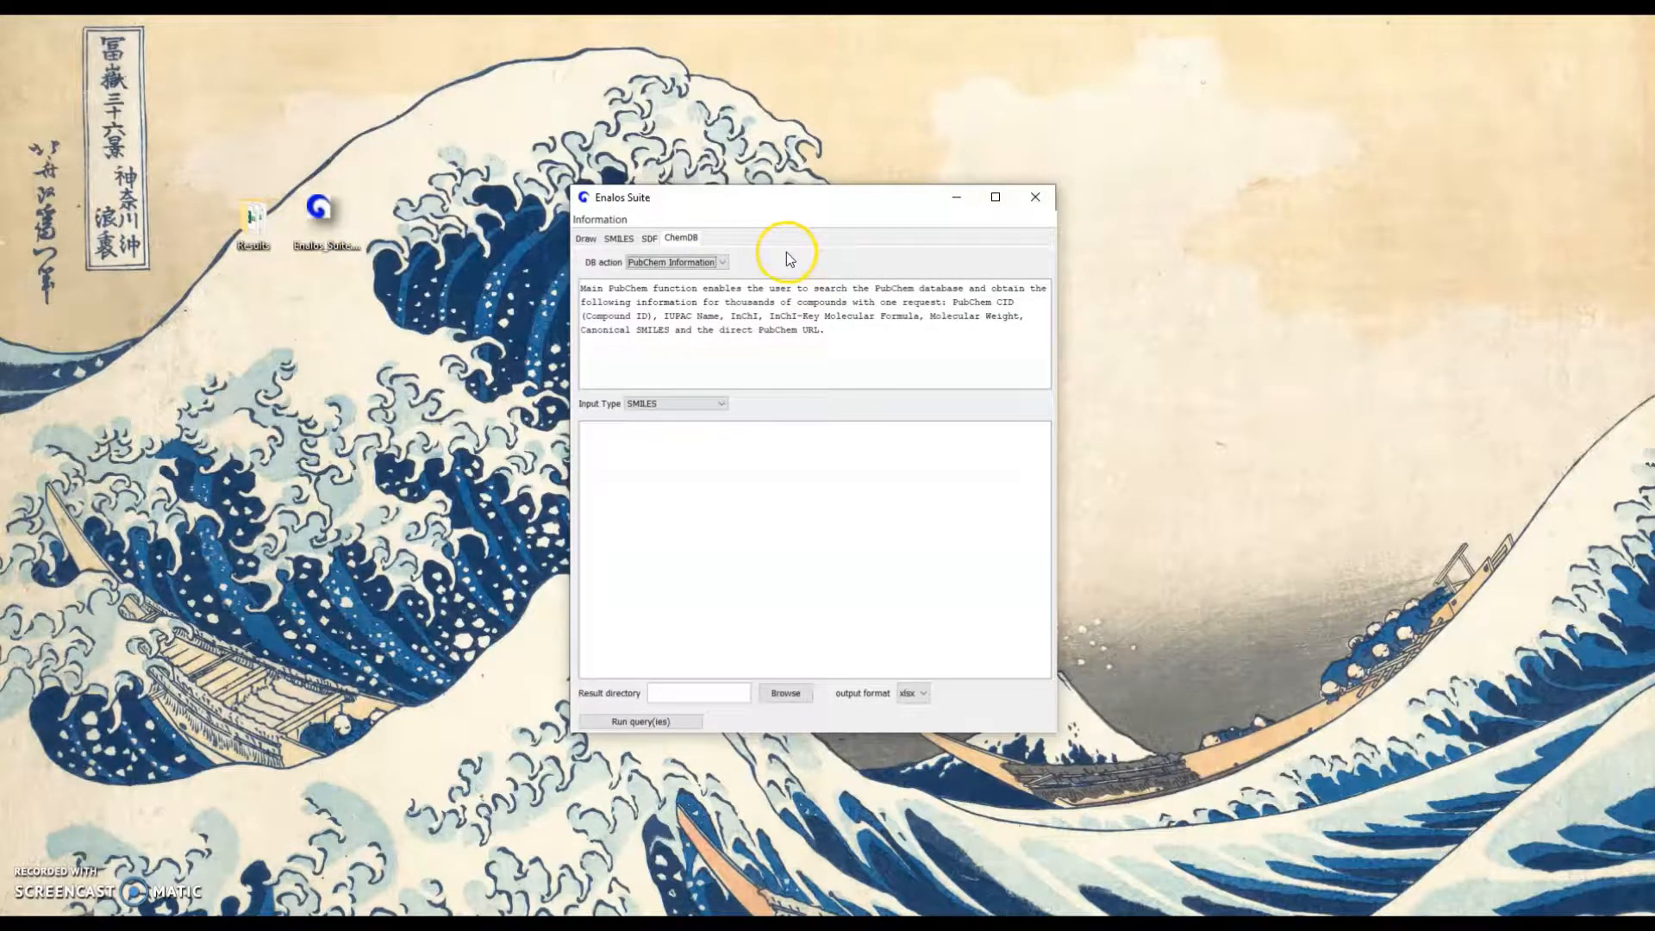
pyautogui.click(723, 263)
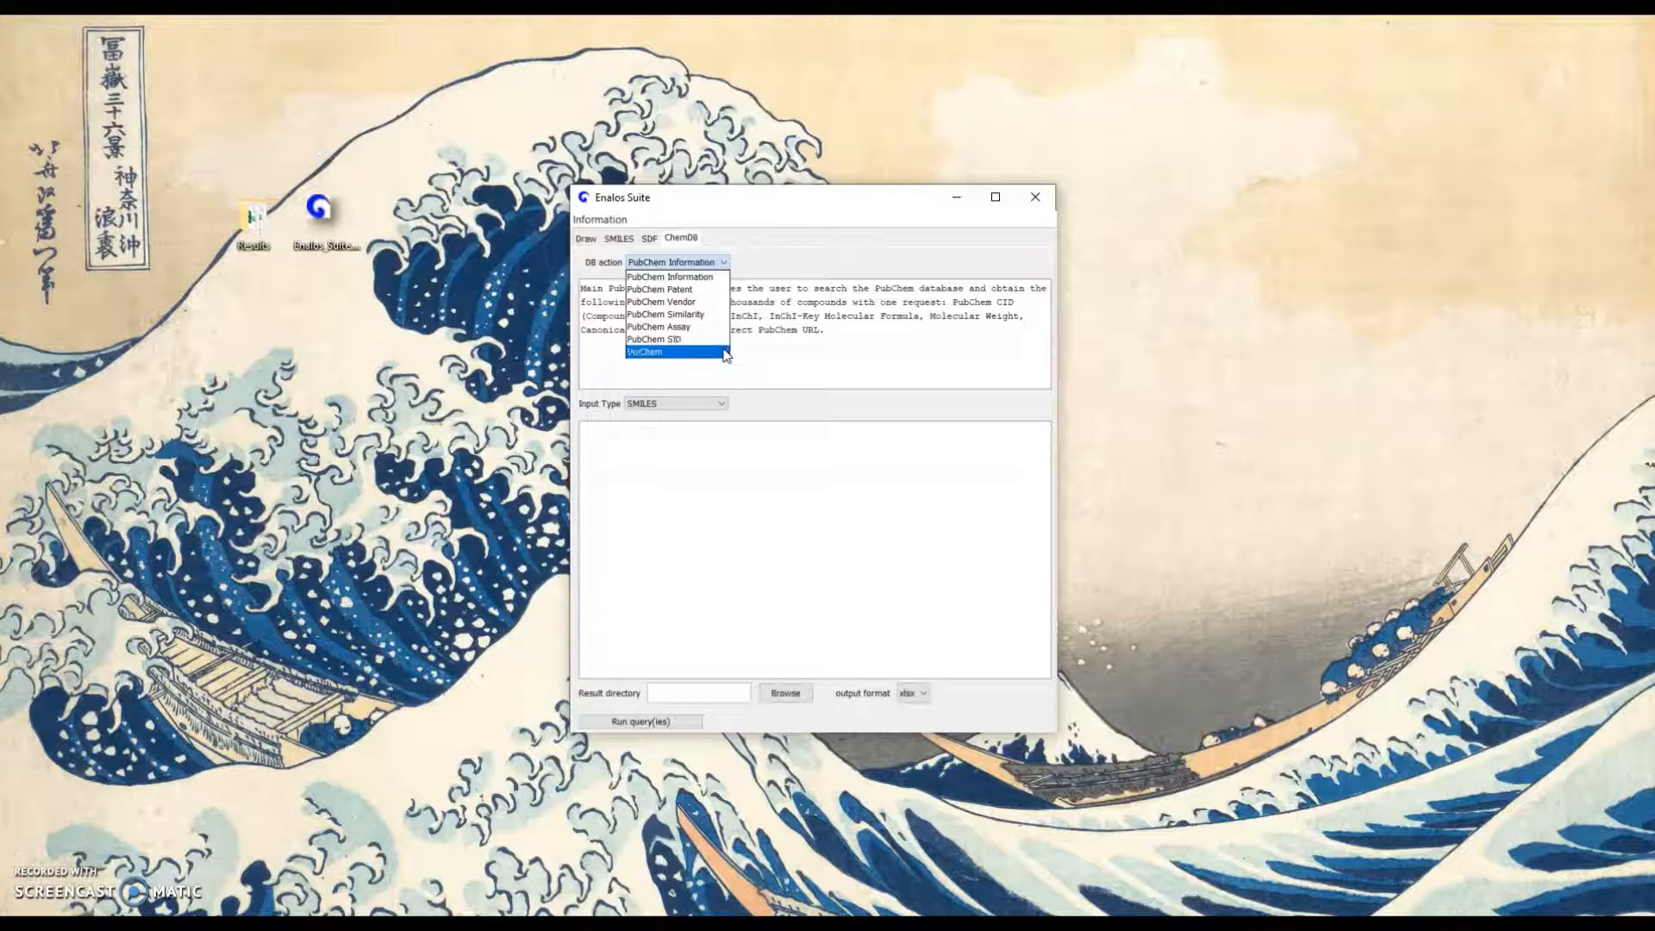
pyautogui.click(850, 266)
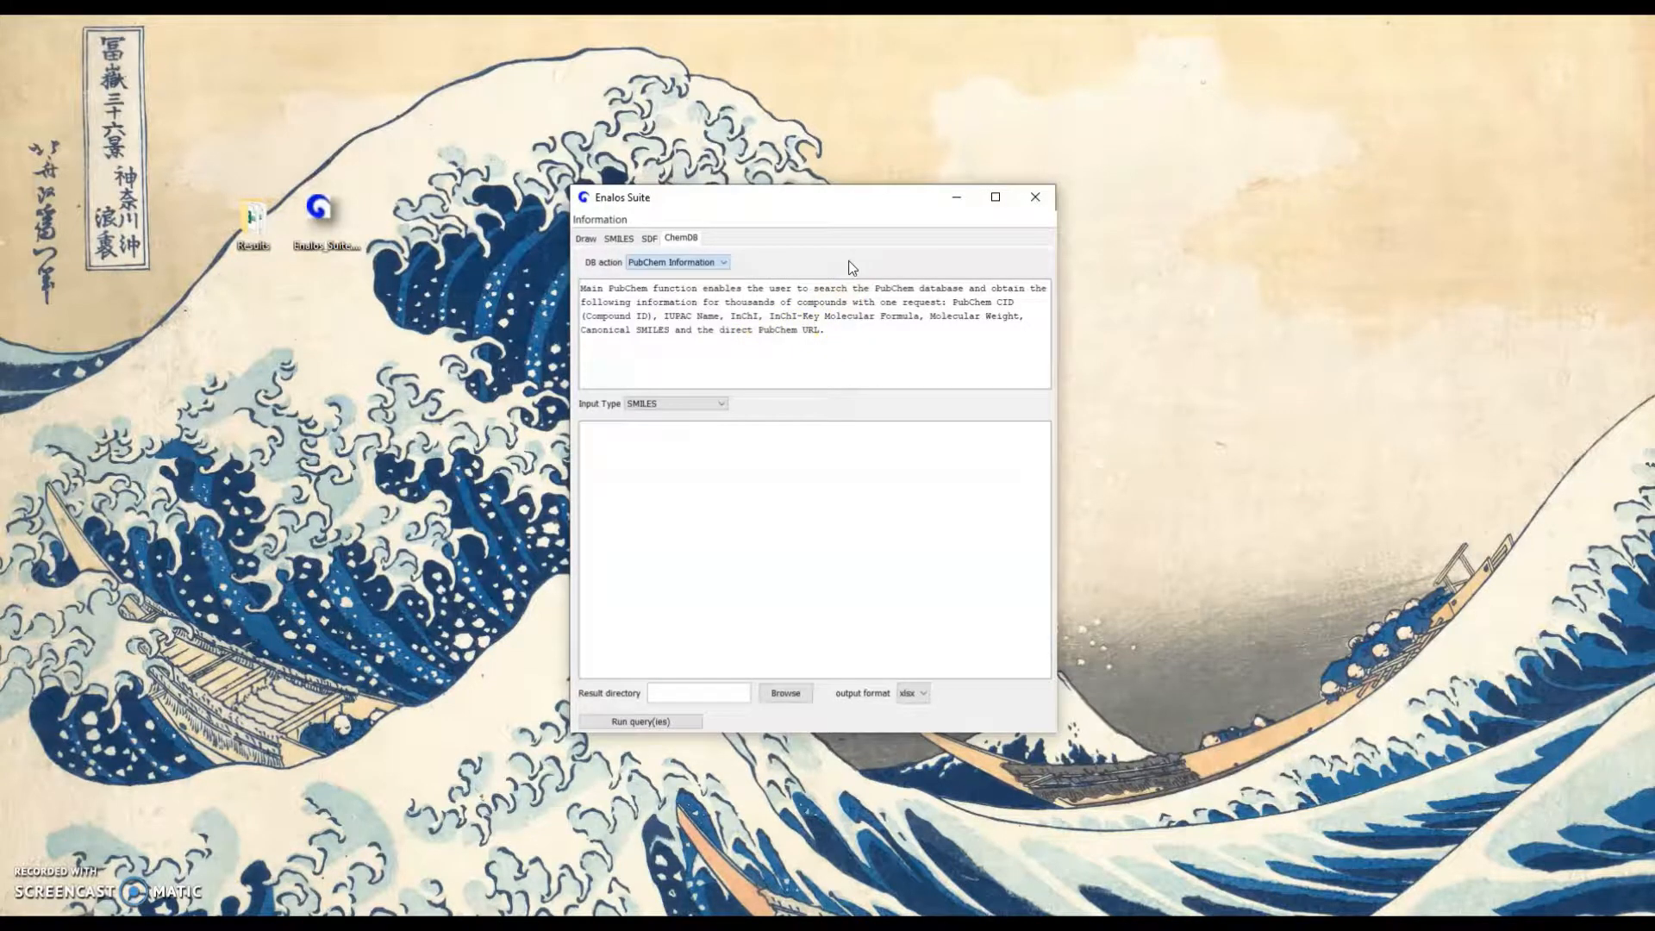
# In the drawn structure, extend the ring's methyl side chain by one atom and change the end atom to oxygen
pyautogui.click(587, 239)
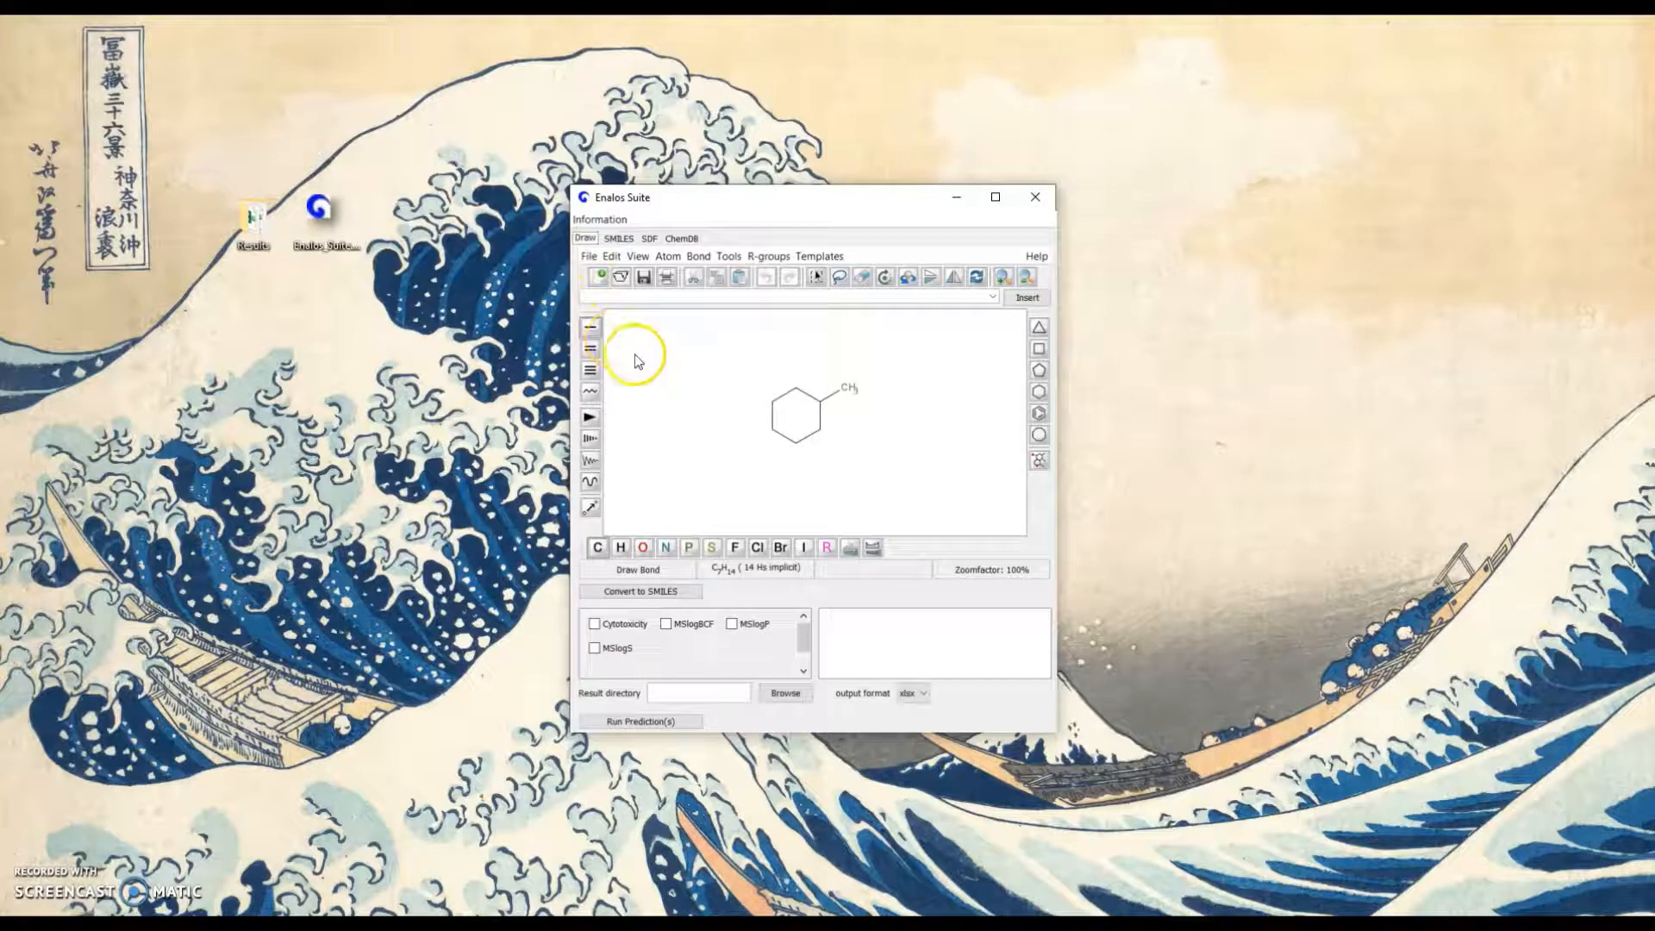
pyautogui.click(846, 396)
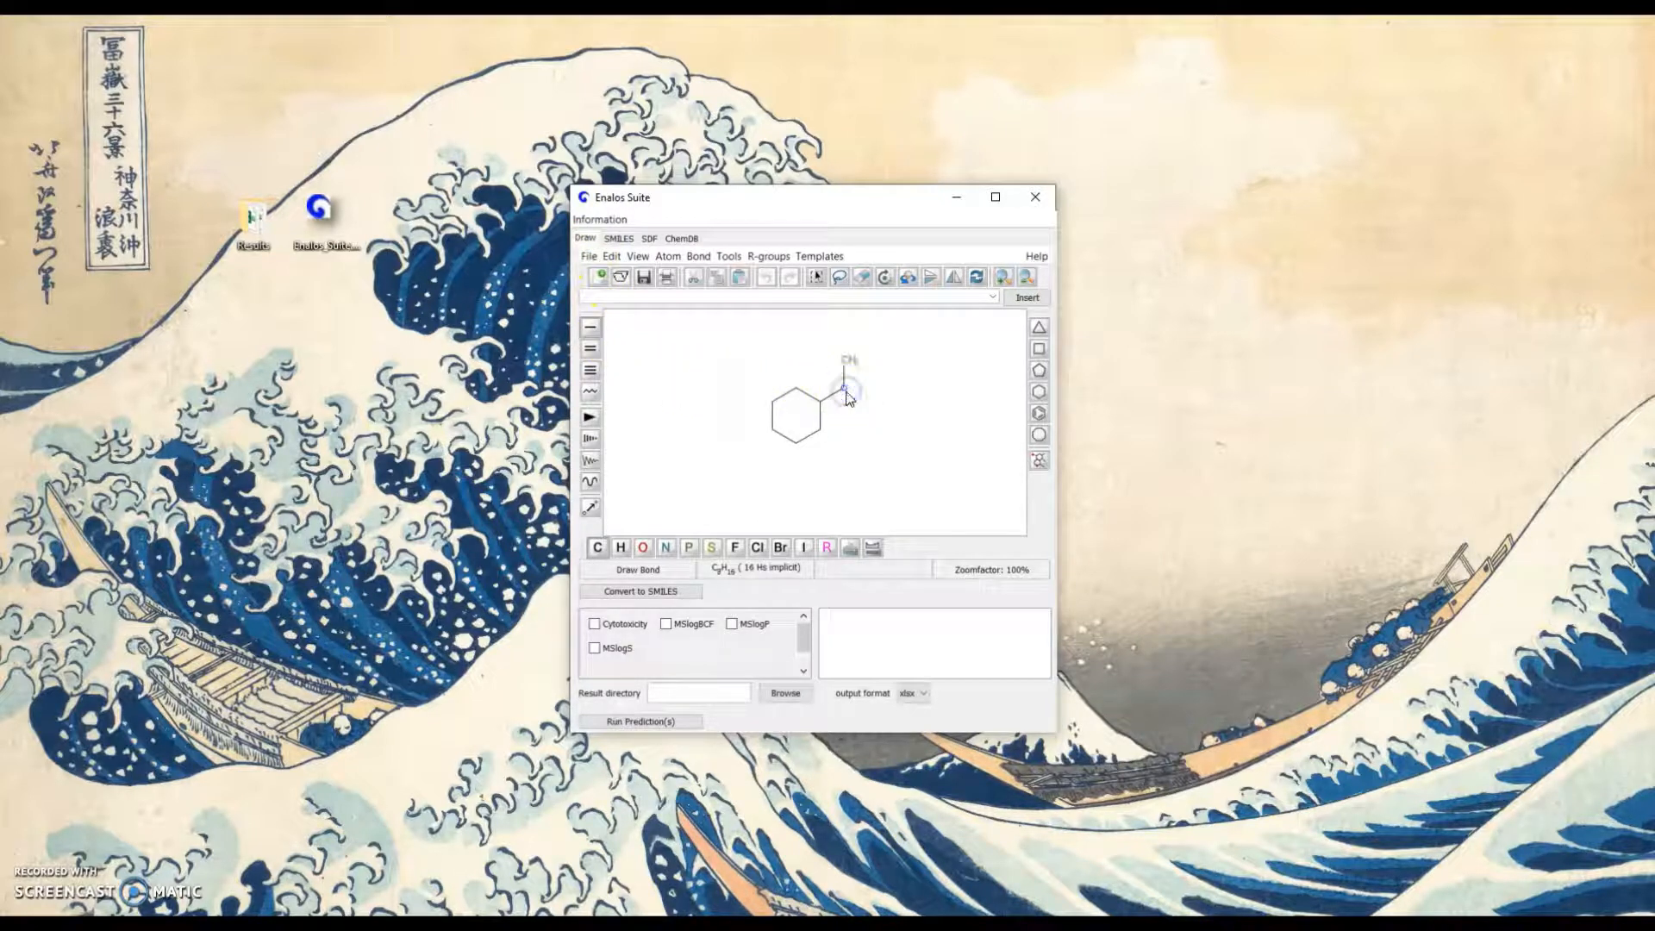
pyautogui.click(642, 547)
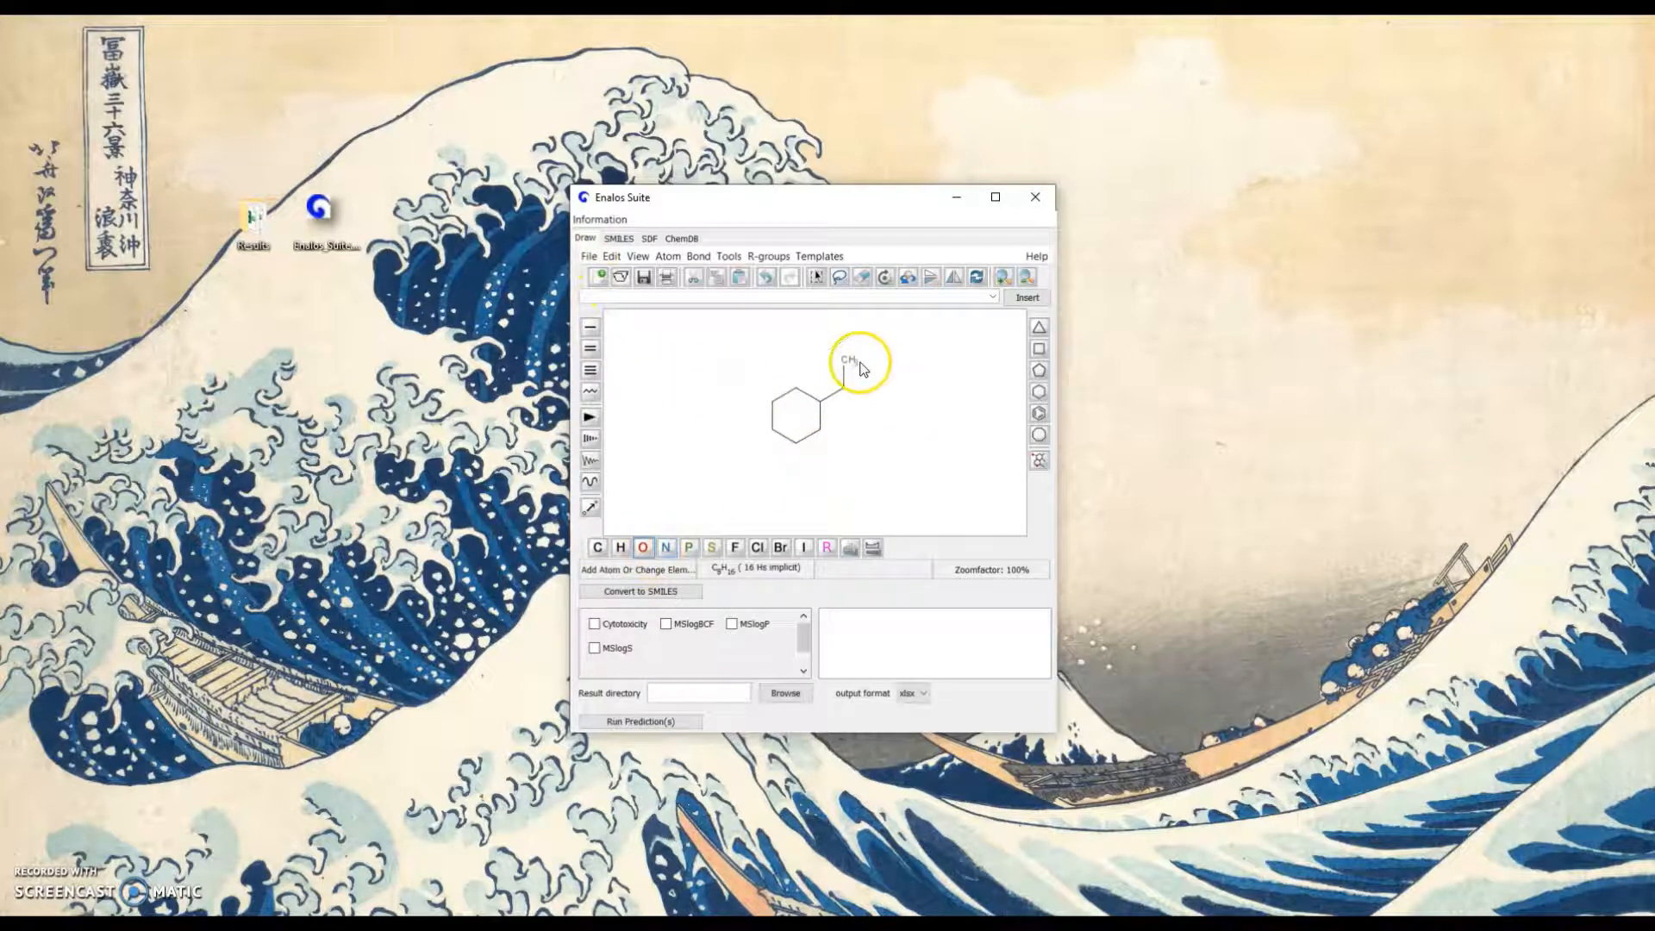
pyautogui.click(847, 361)
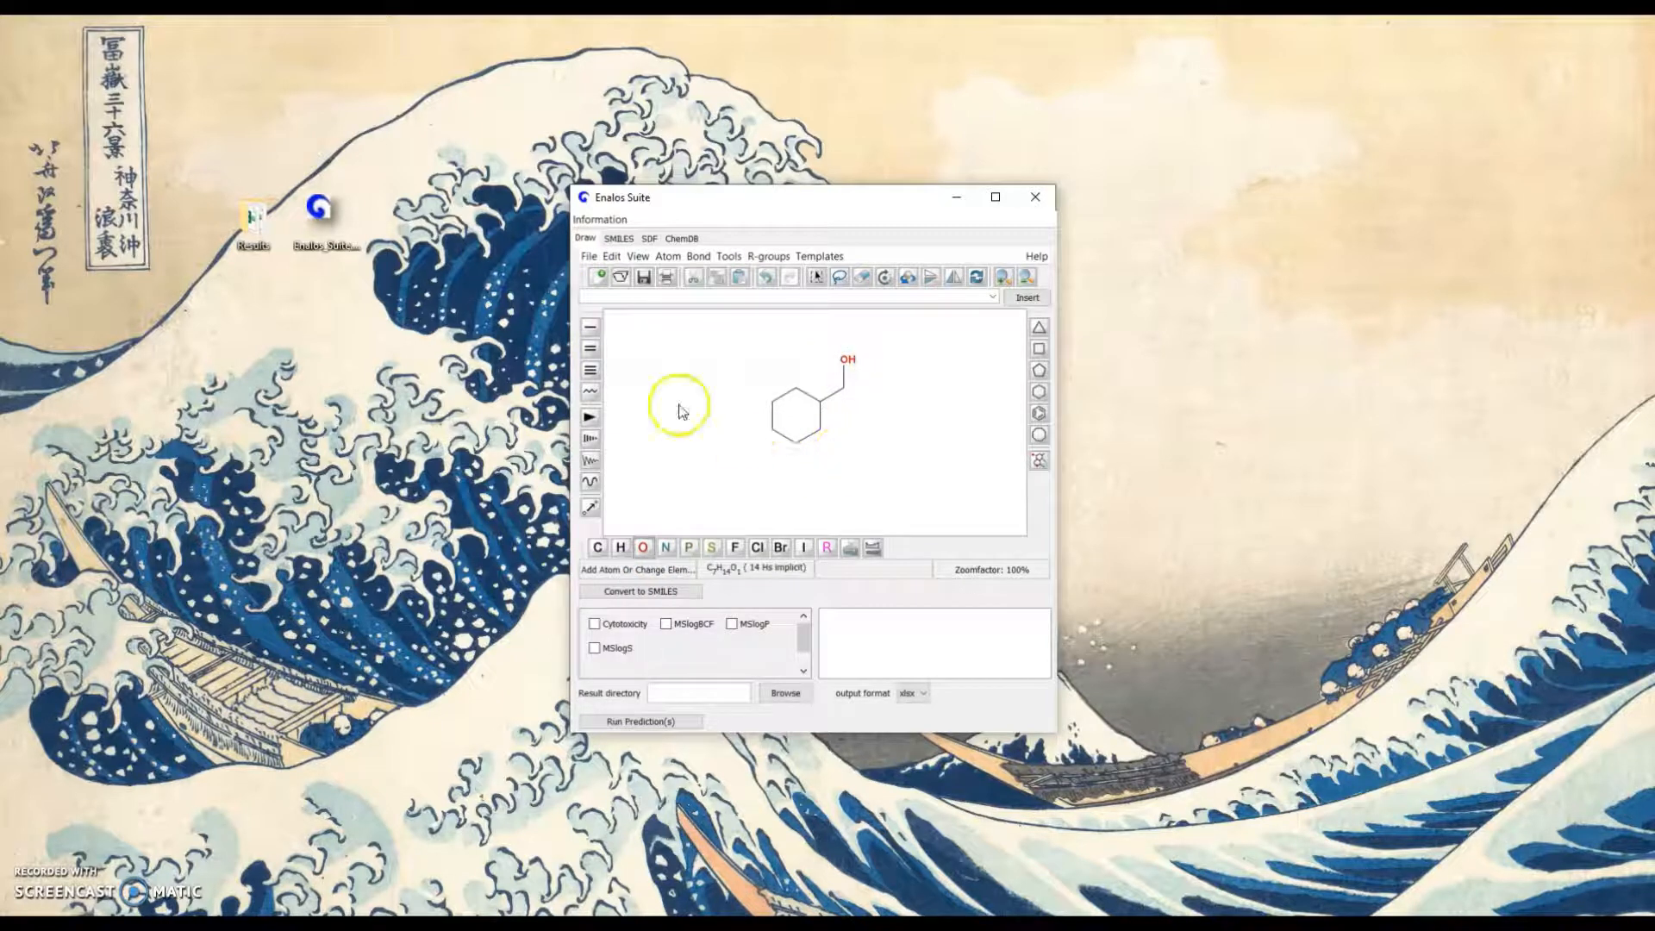
# Attach a single bond to the ring's upper left carbon and set its end atom to chlorine
pyautogui.click(590, 326)
pyautogui.click(775, 399)
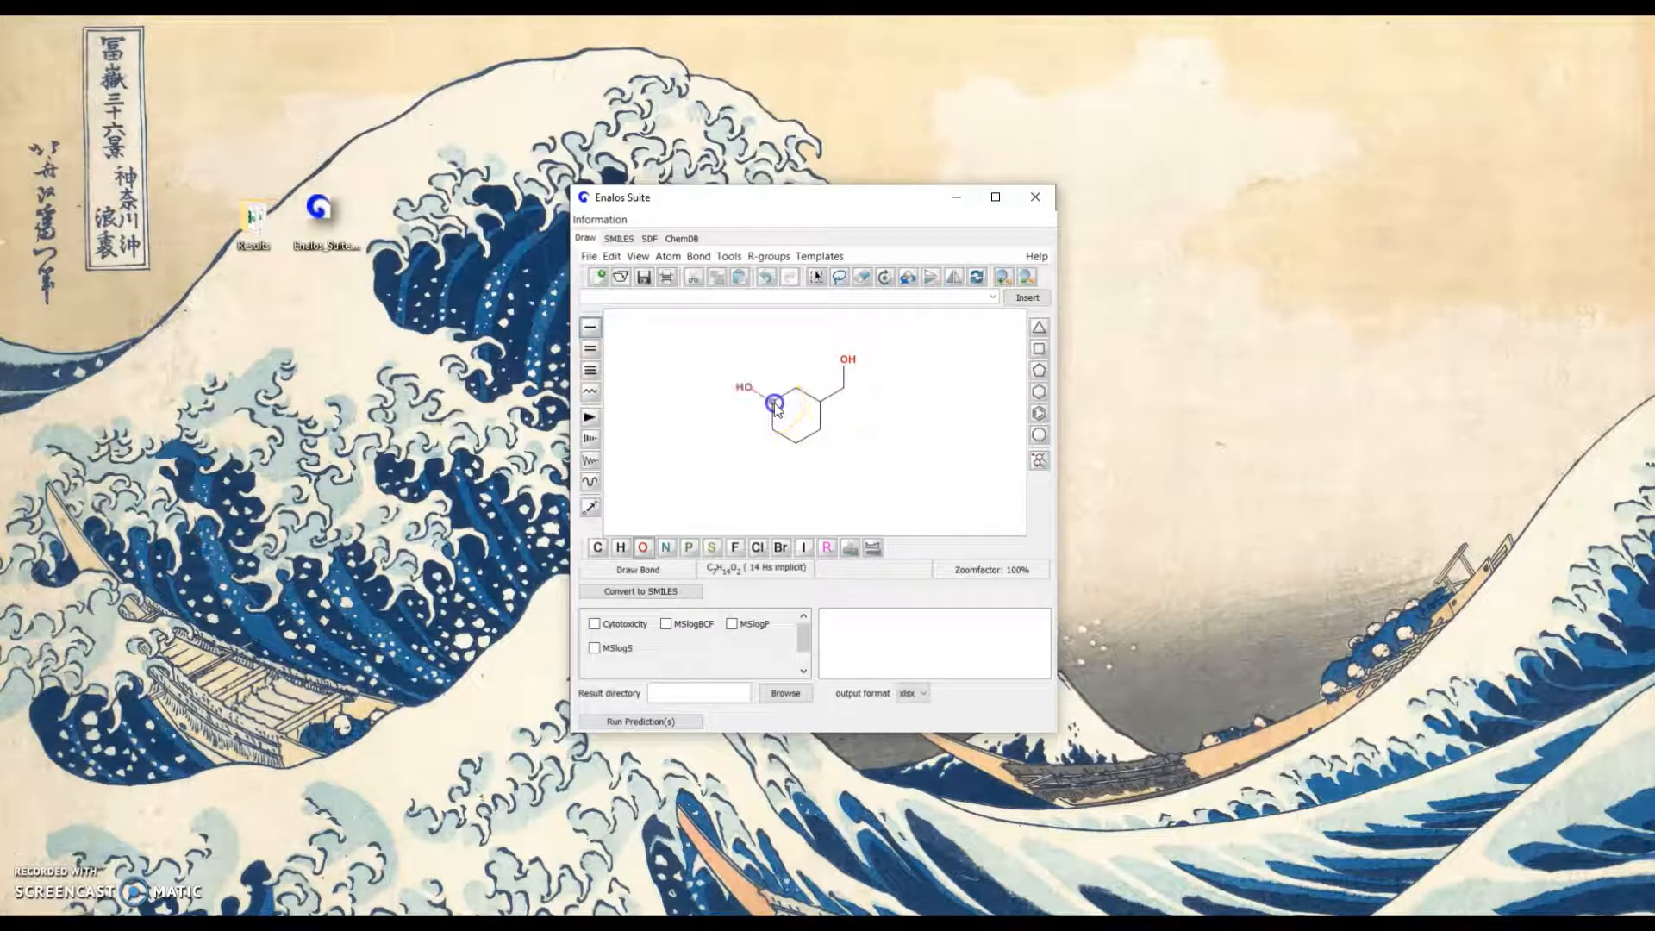
pyautogui.click(757, 548)
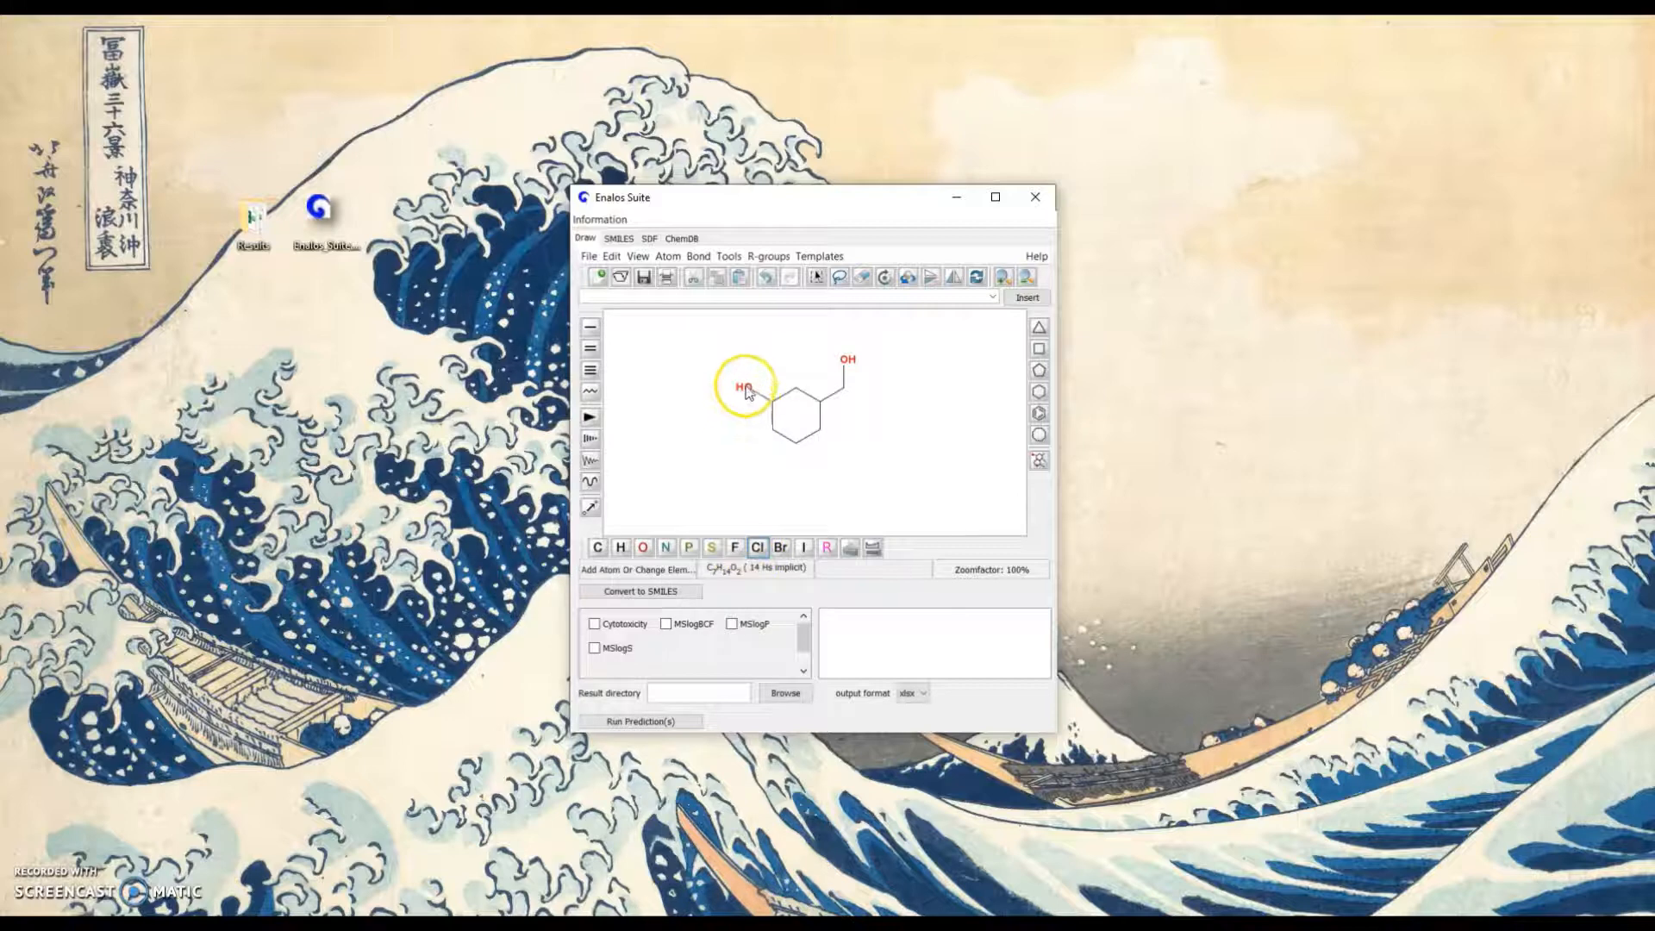
pyautogui.click(745, 387)
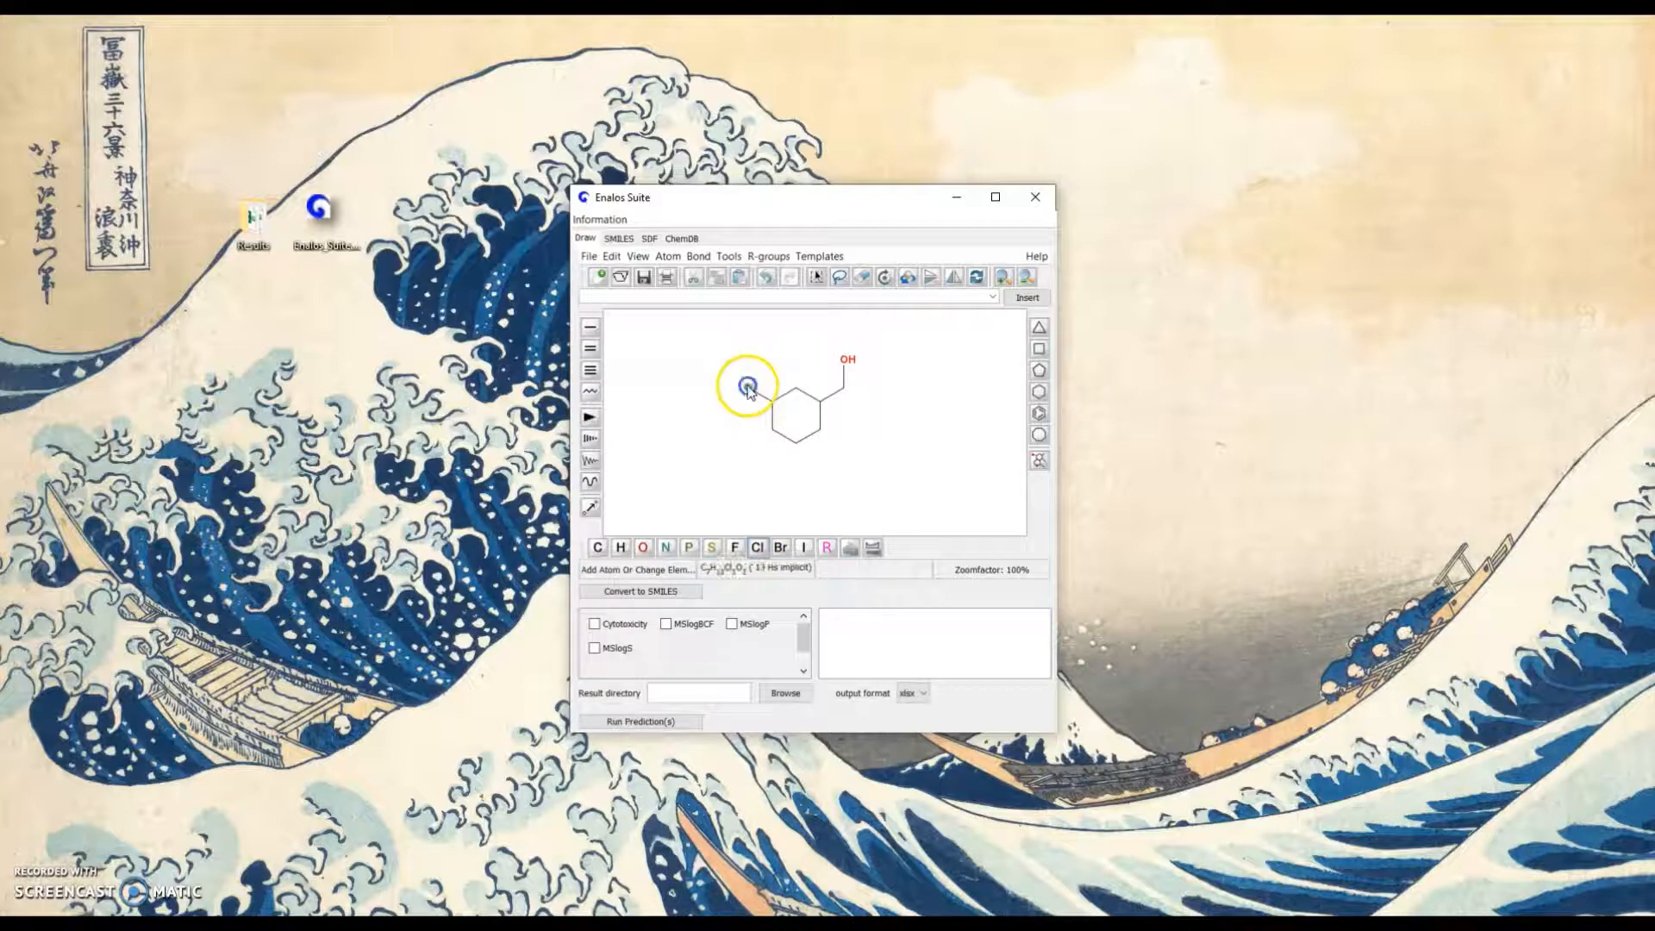
# Attach a short side chain to the ring's lower right carbon and erase its atoms again
pyautogui.click(592, 329)
pyautogui.click(820, 428)
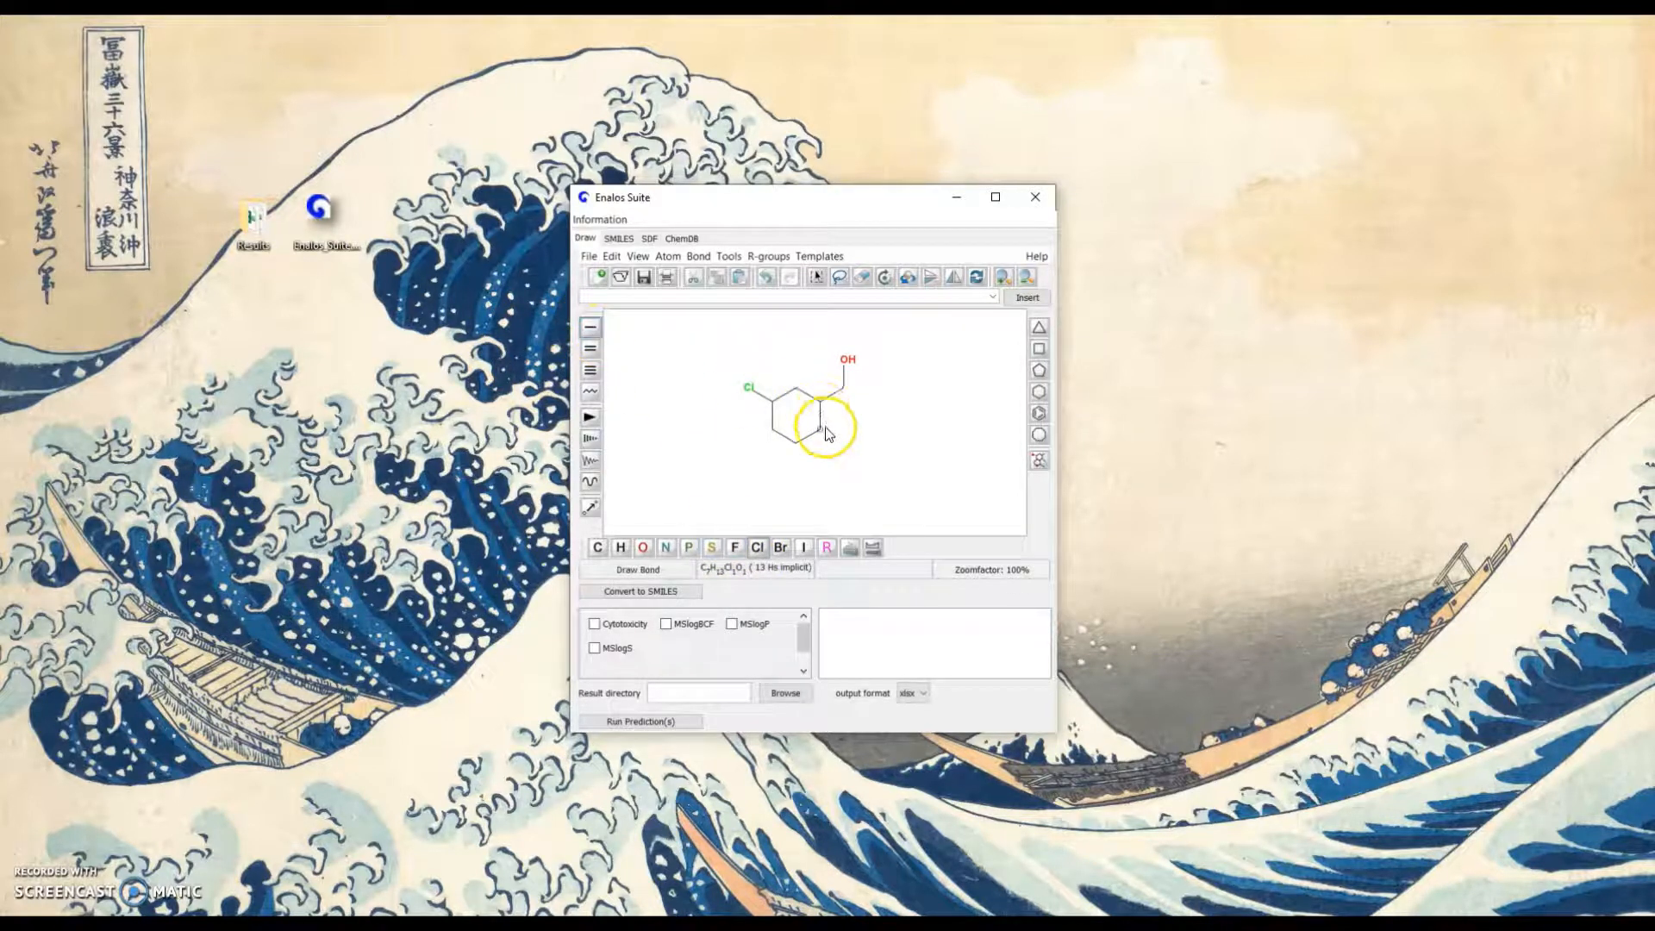
pyautogui.click(841, 443)
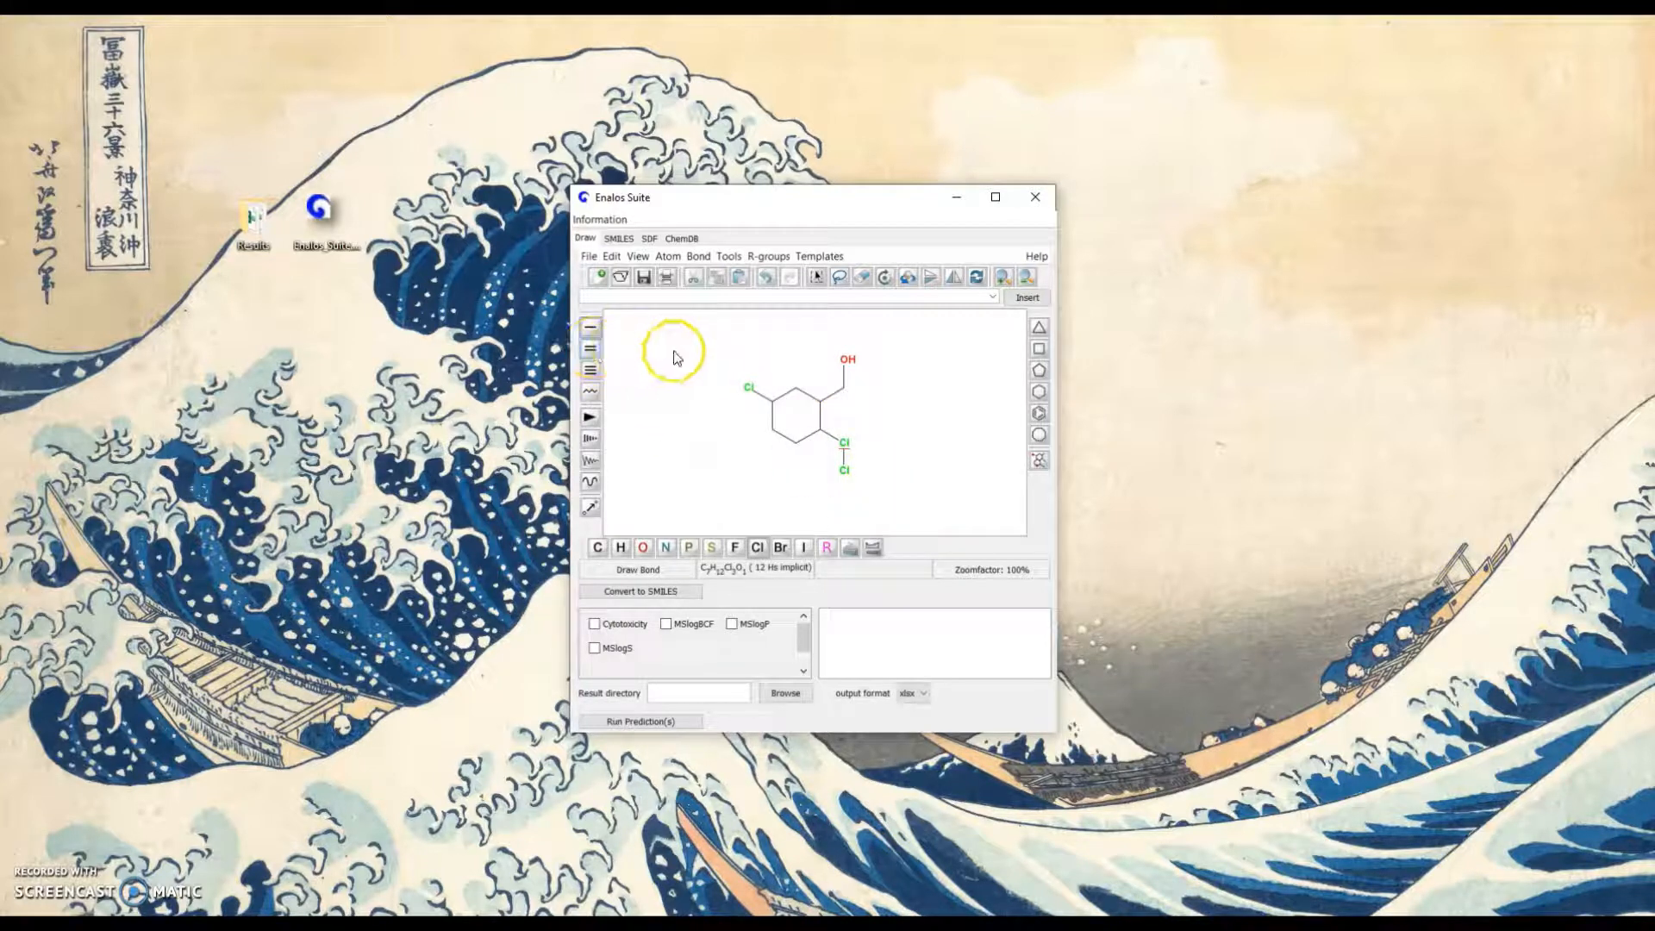
pyautogui.click(862, 277)
pyautogui.click(858, 479)
pyautogui.click(848, 447)
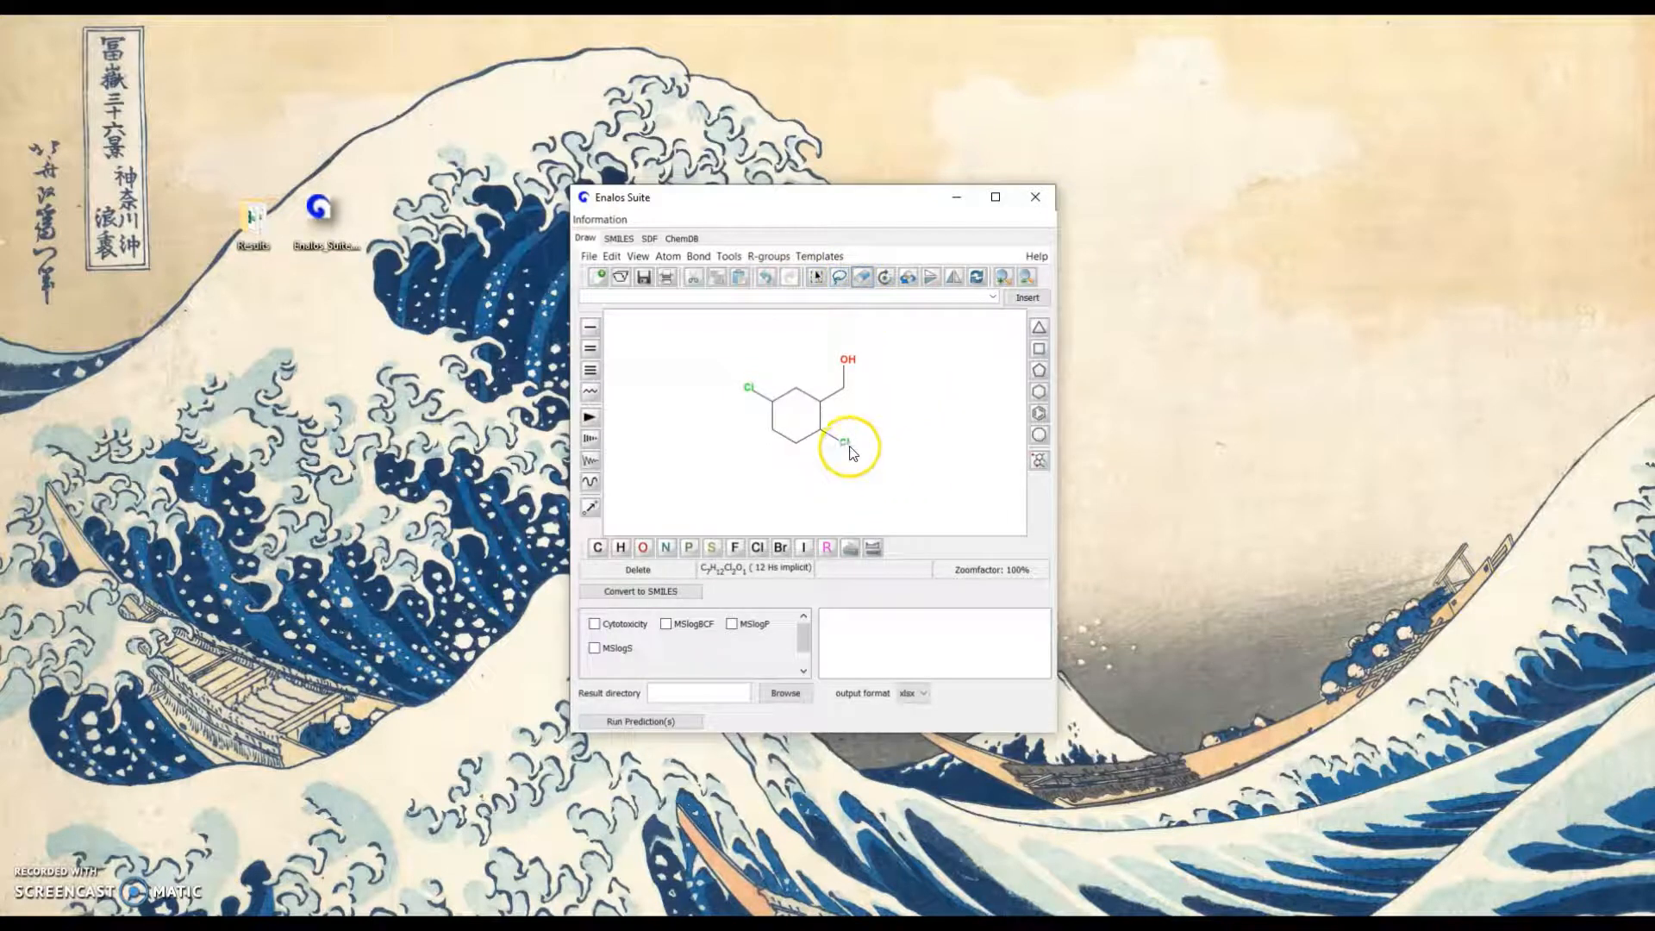
# Select the entire drawn molecule and delete it from the canvas
pyautogui.click(598, 345)
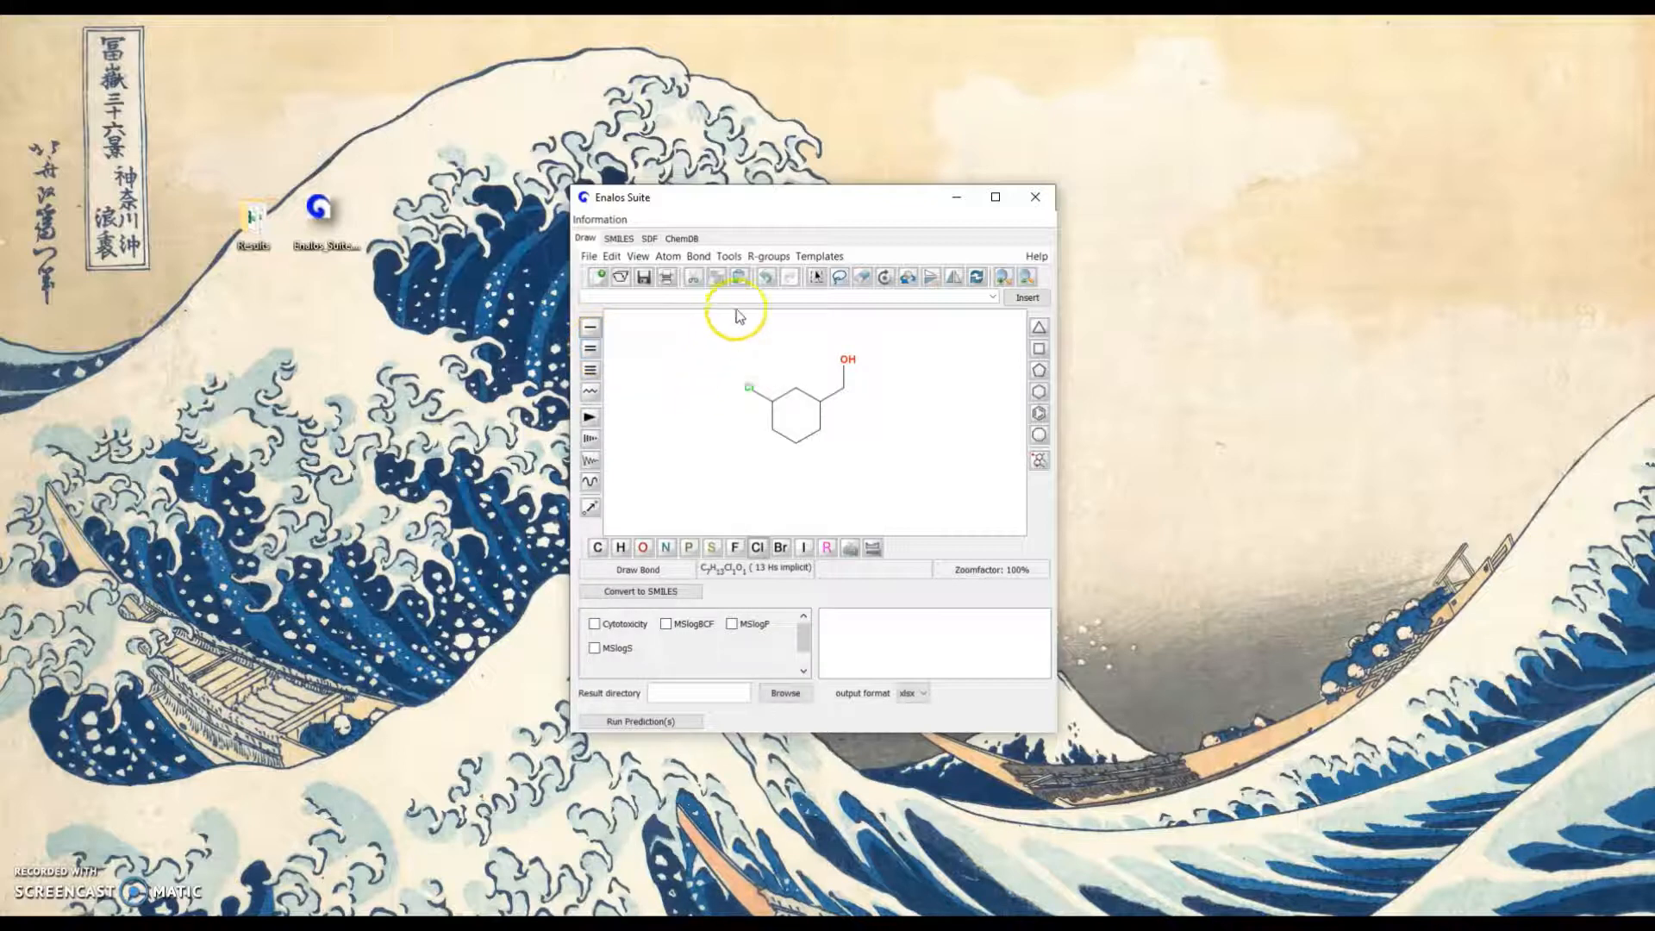
pyautogui.click(815, 277)
pyautogui.moveTo(722, 314); pyautogui.dragTo(891, 468)
pyautogui.press('Delete')
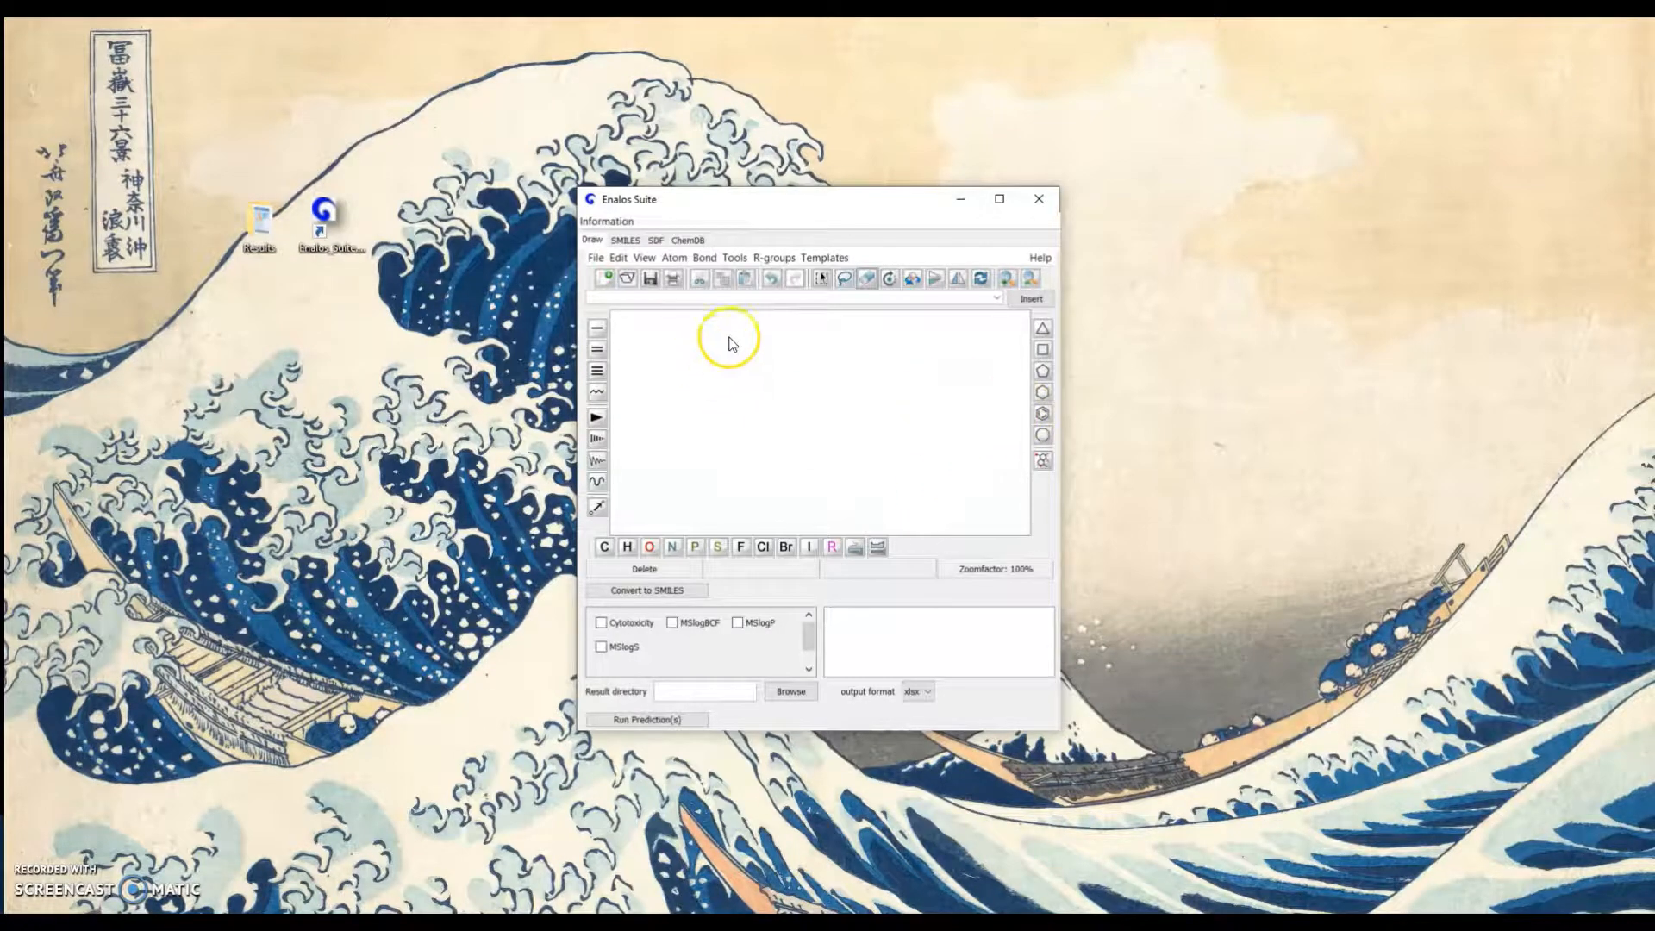
# Draw naphthalene from two fused benzene rings and convert the structure to SMILES
pyautogui.click(1041, 416)
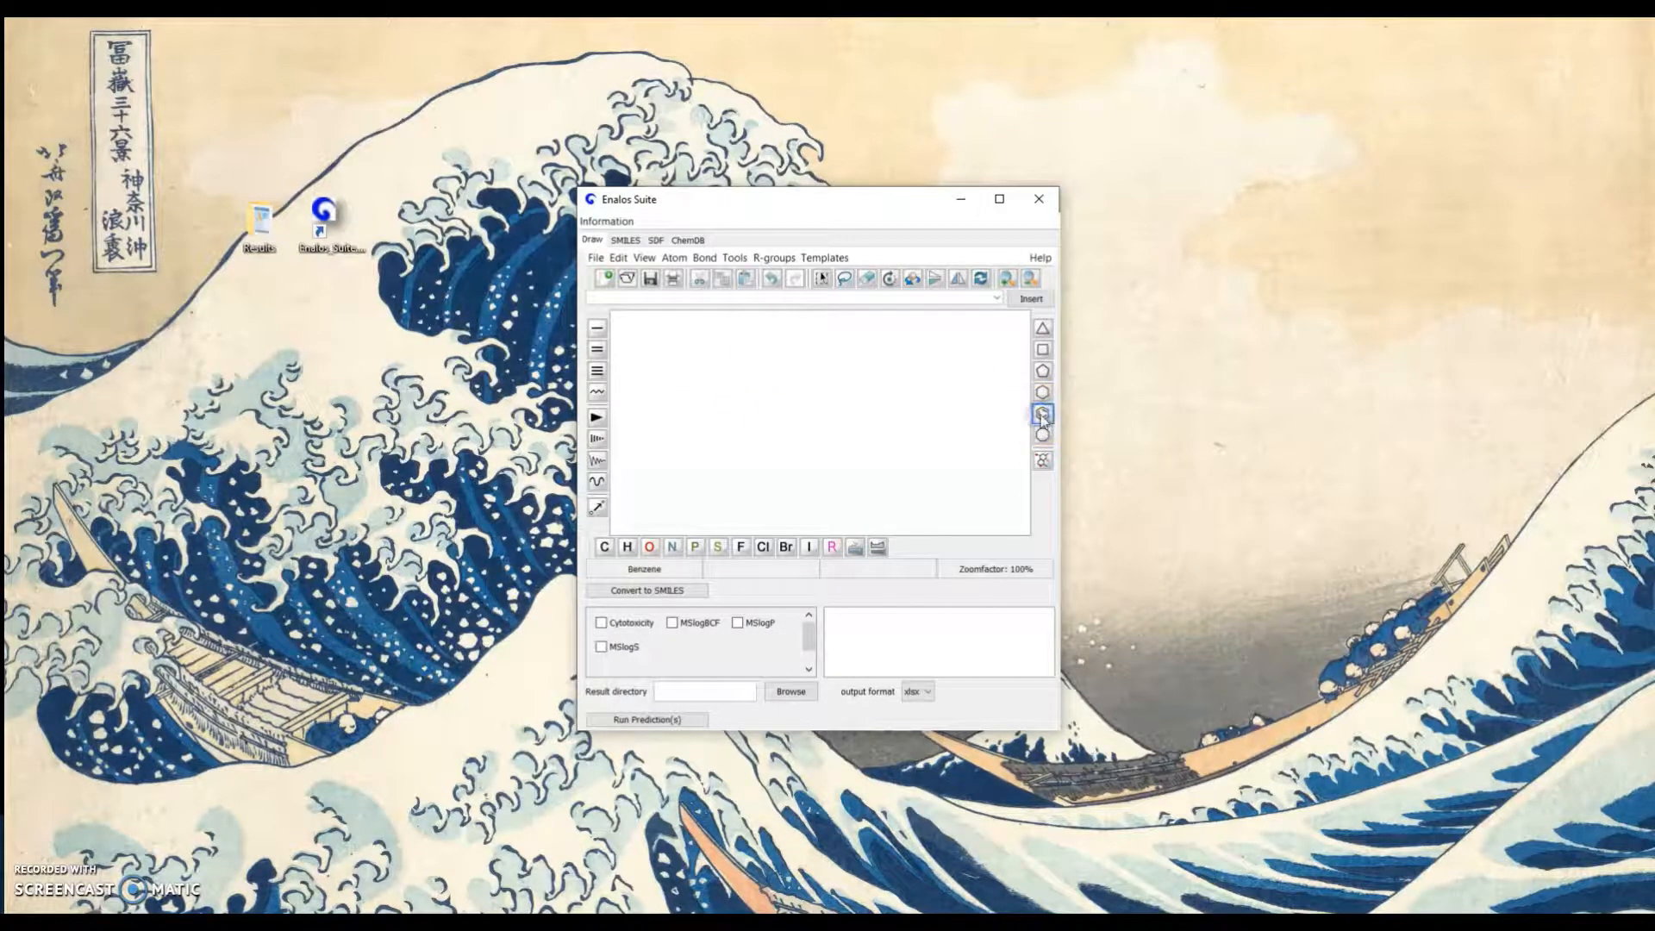
pyautogui.click(766, 417)
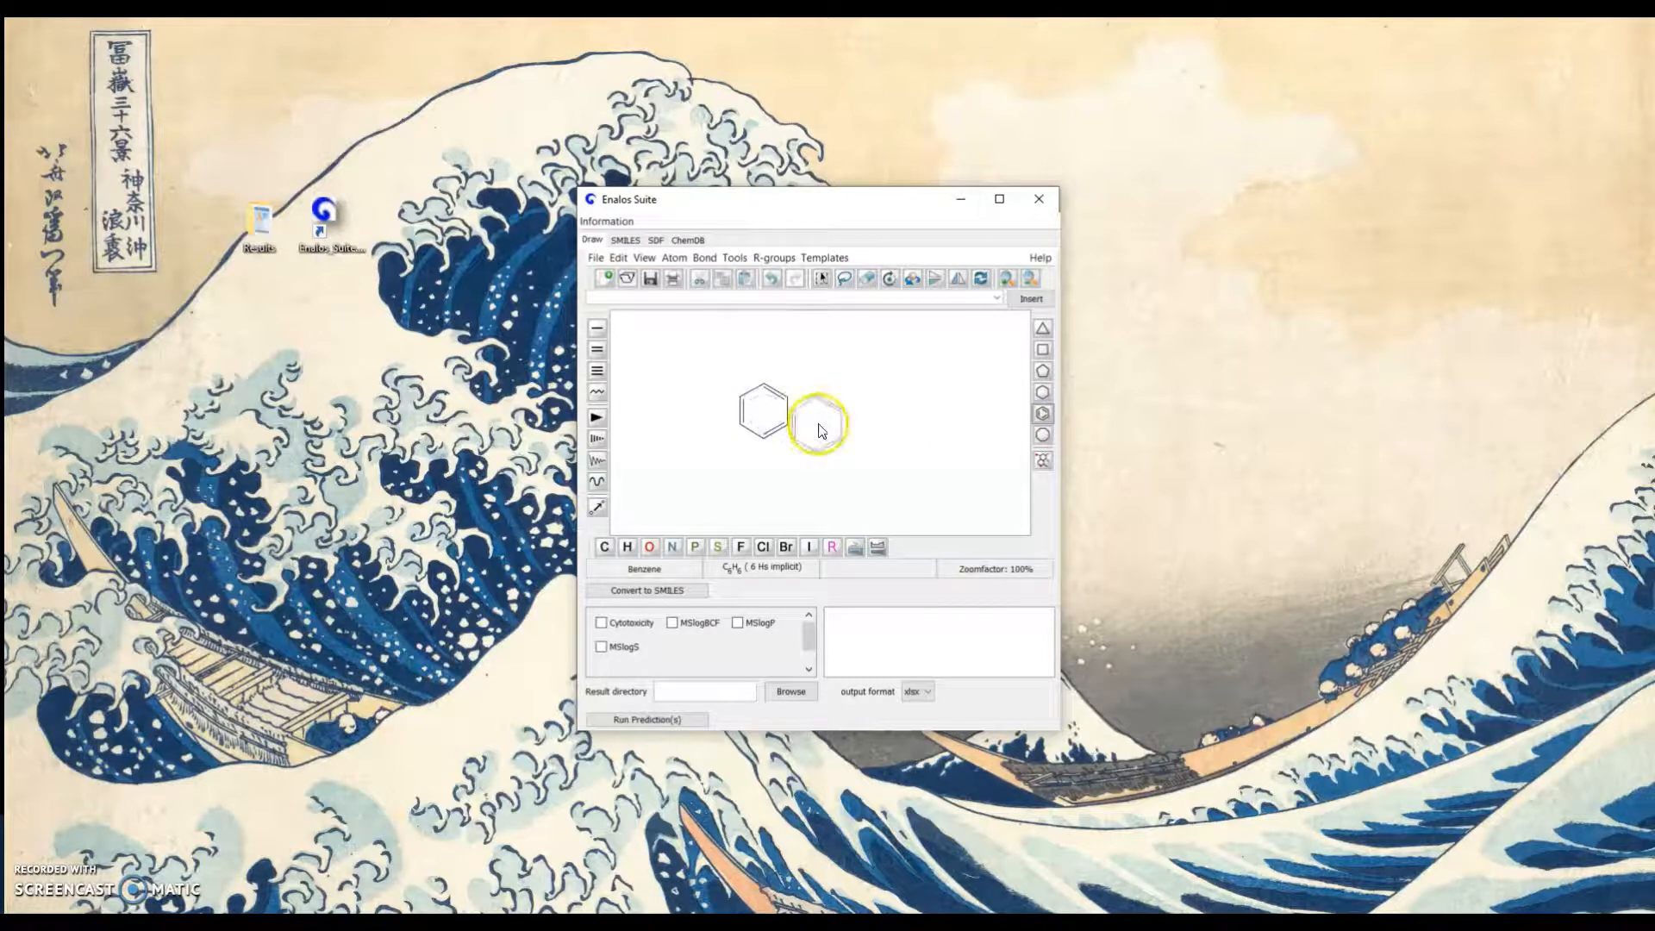
pyautogui.click(815, 415)
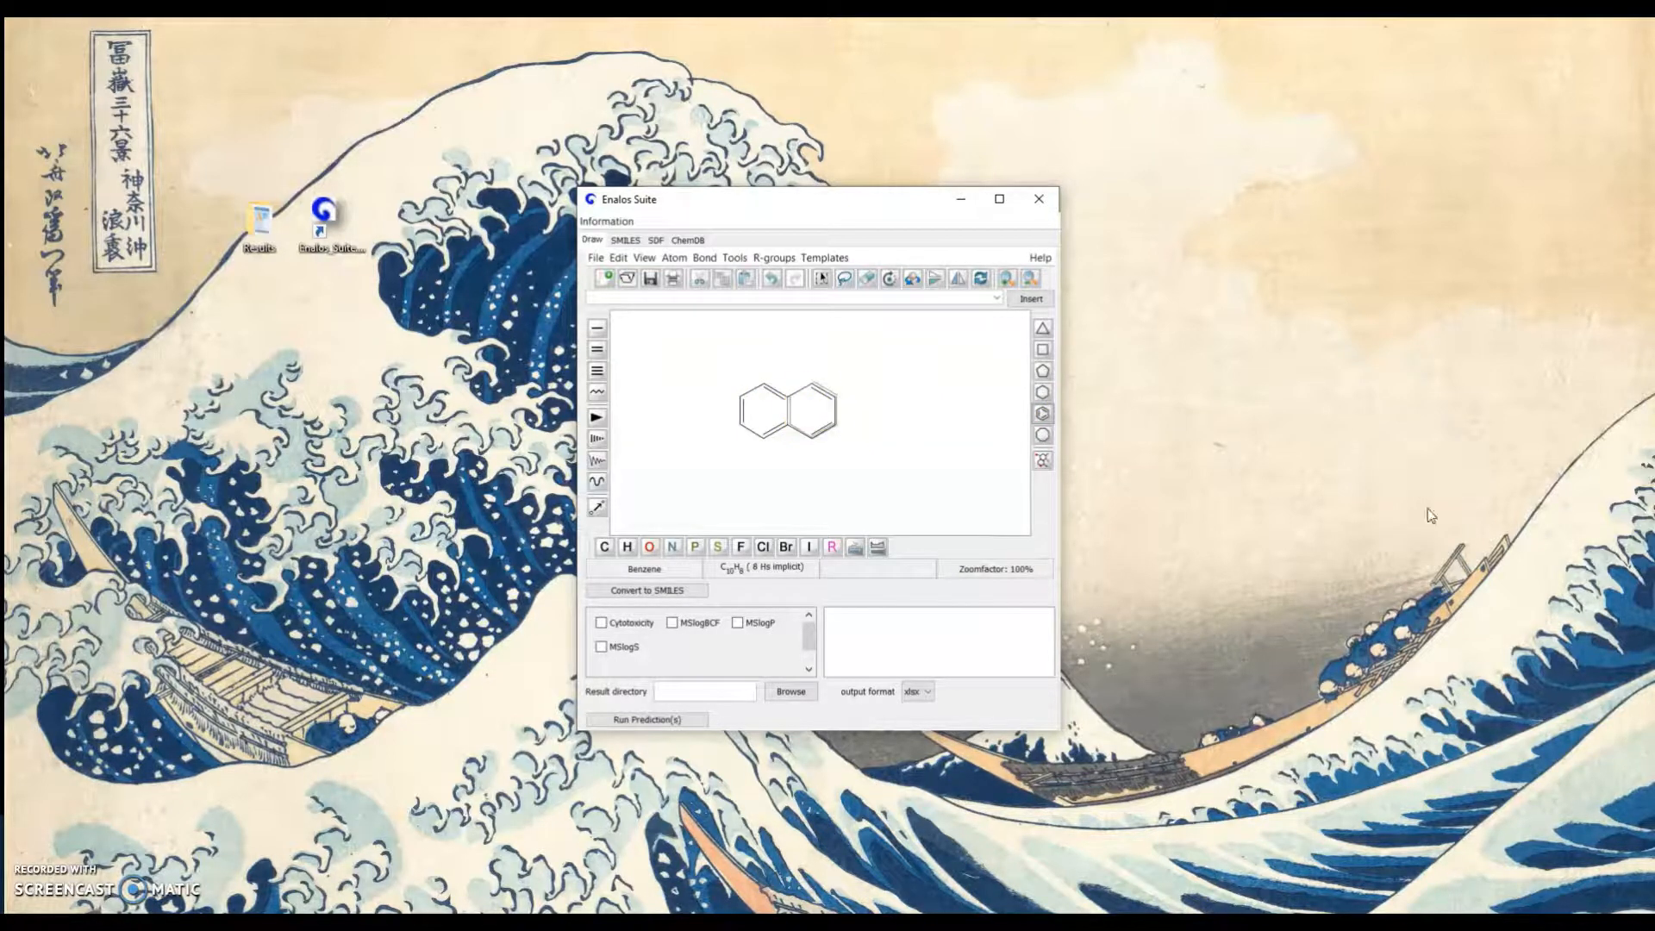
pyautogui.click(655, 590)
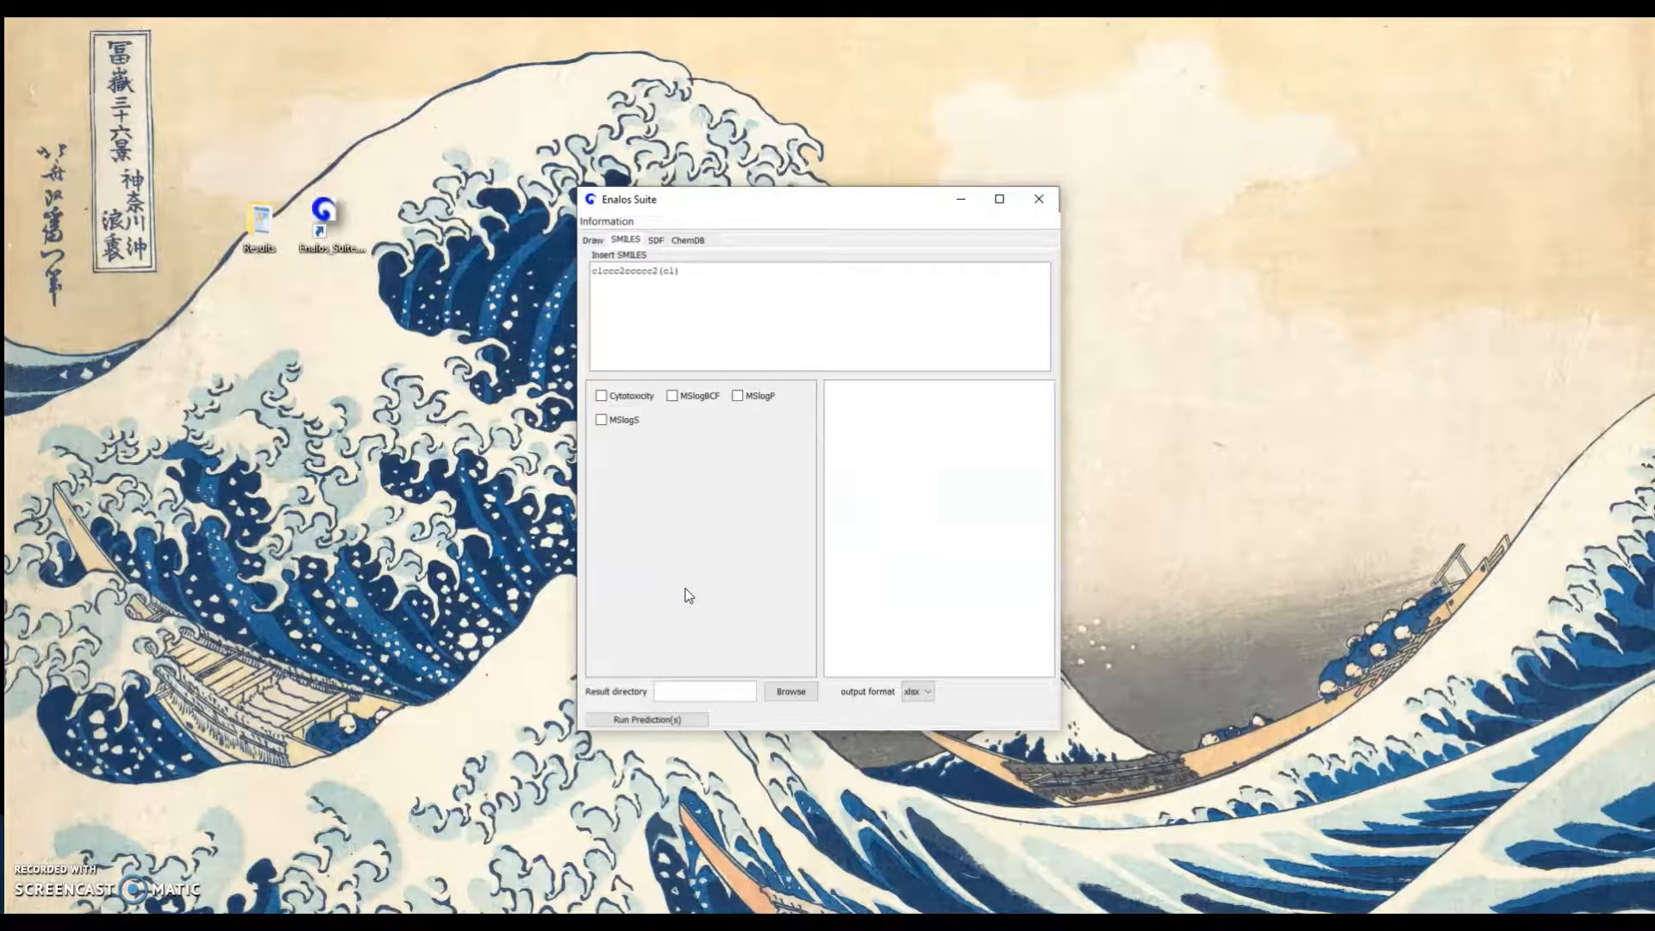
# Add a two-carbon side chain to the upper right carbon of the drawn naphthalene and convert it to SMILES
pyautogui.click(591, 240)
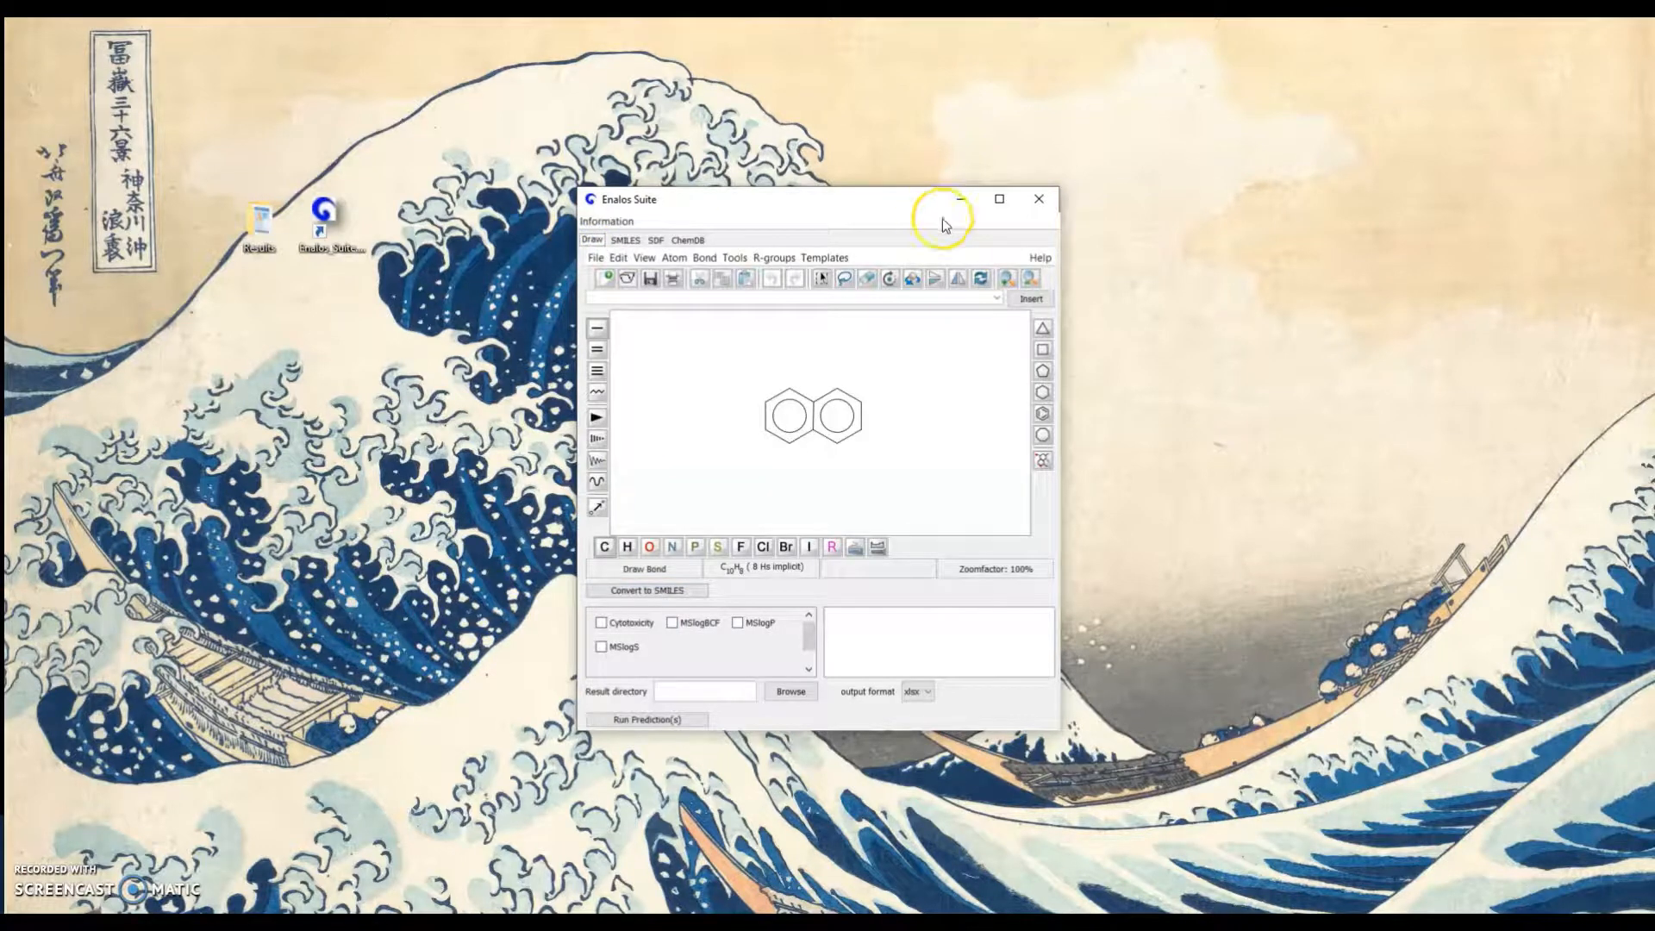
pyautogui.click(862, 403)
pyautogui.click(883, 390)
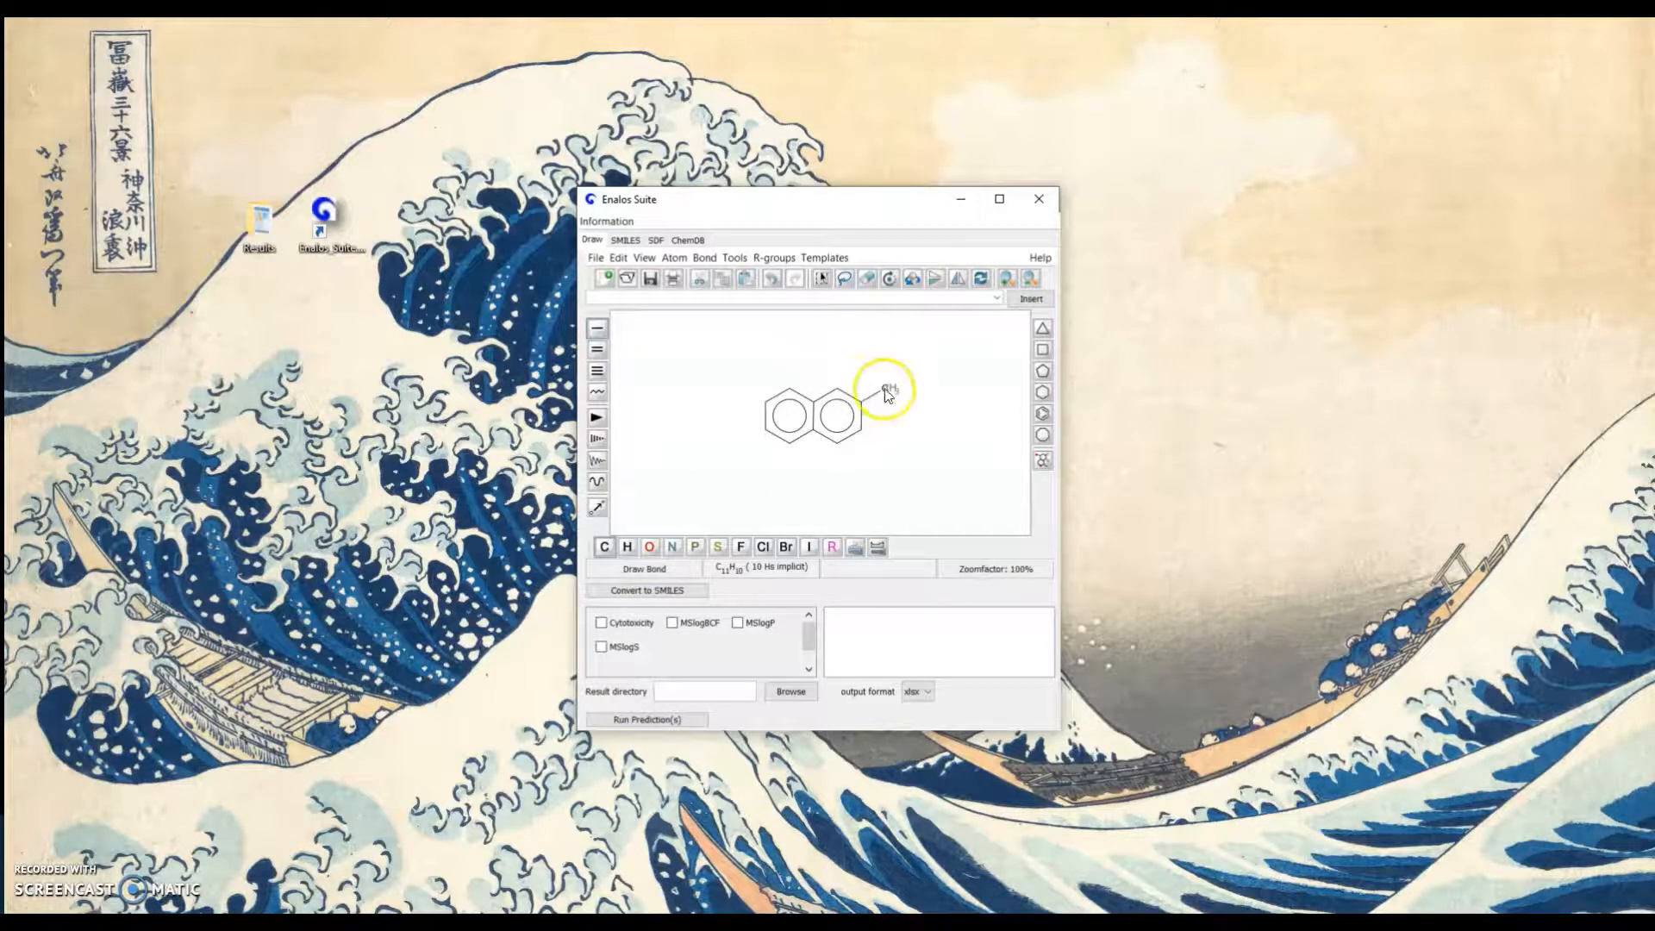
pyautogui.click(668, 588)
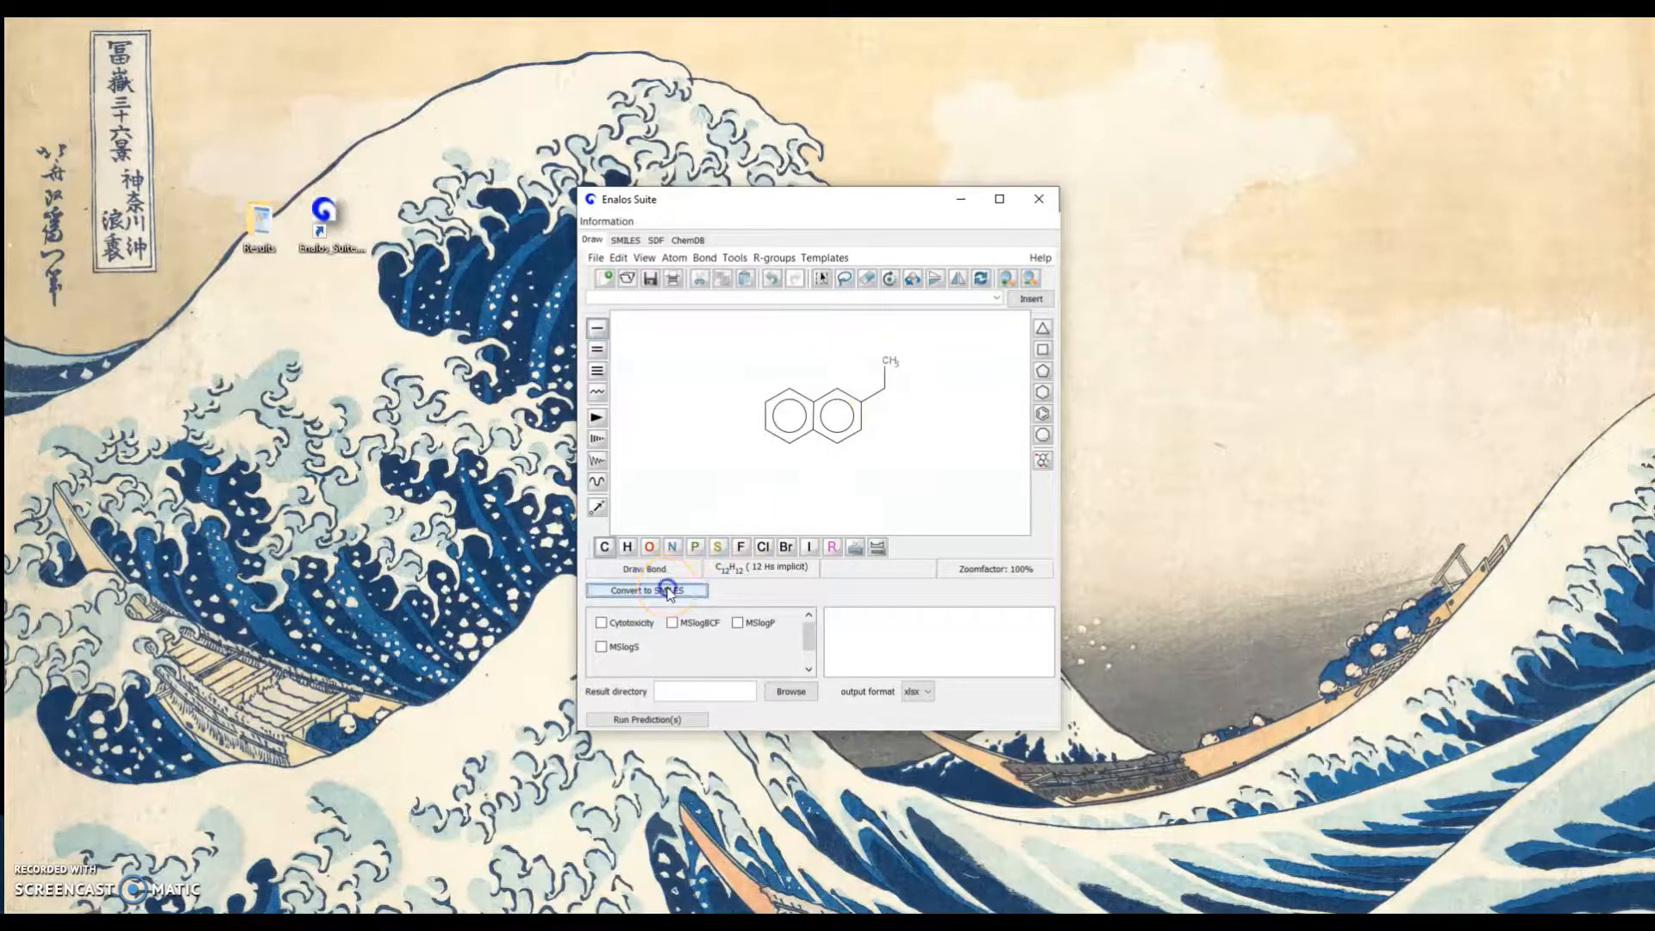
# Change the end carbon of the naphthalene's side chain to oxygen and convert the structure to SMILES
pyautogui.click(593, 239)
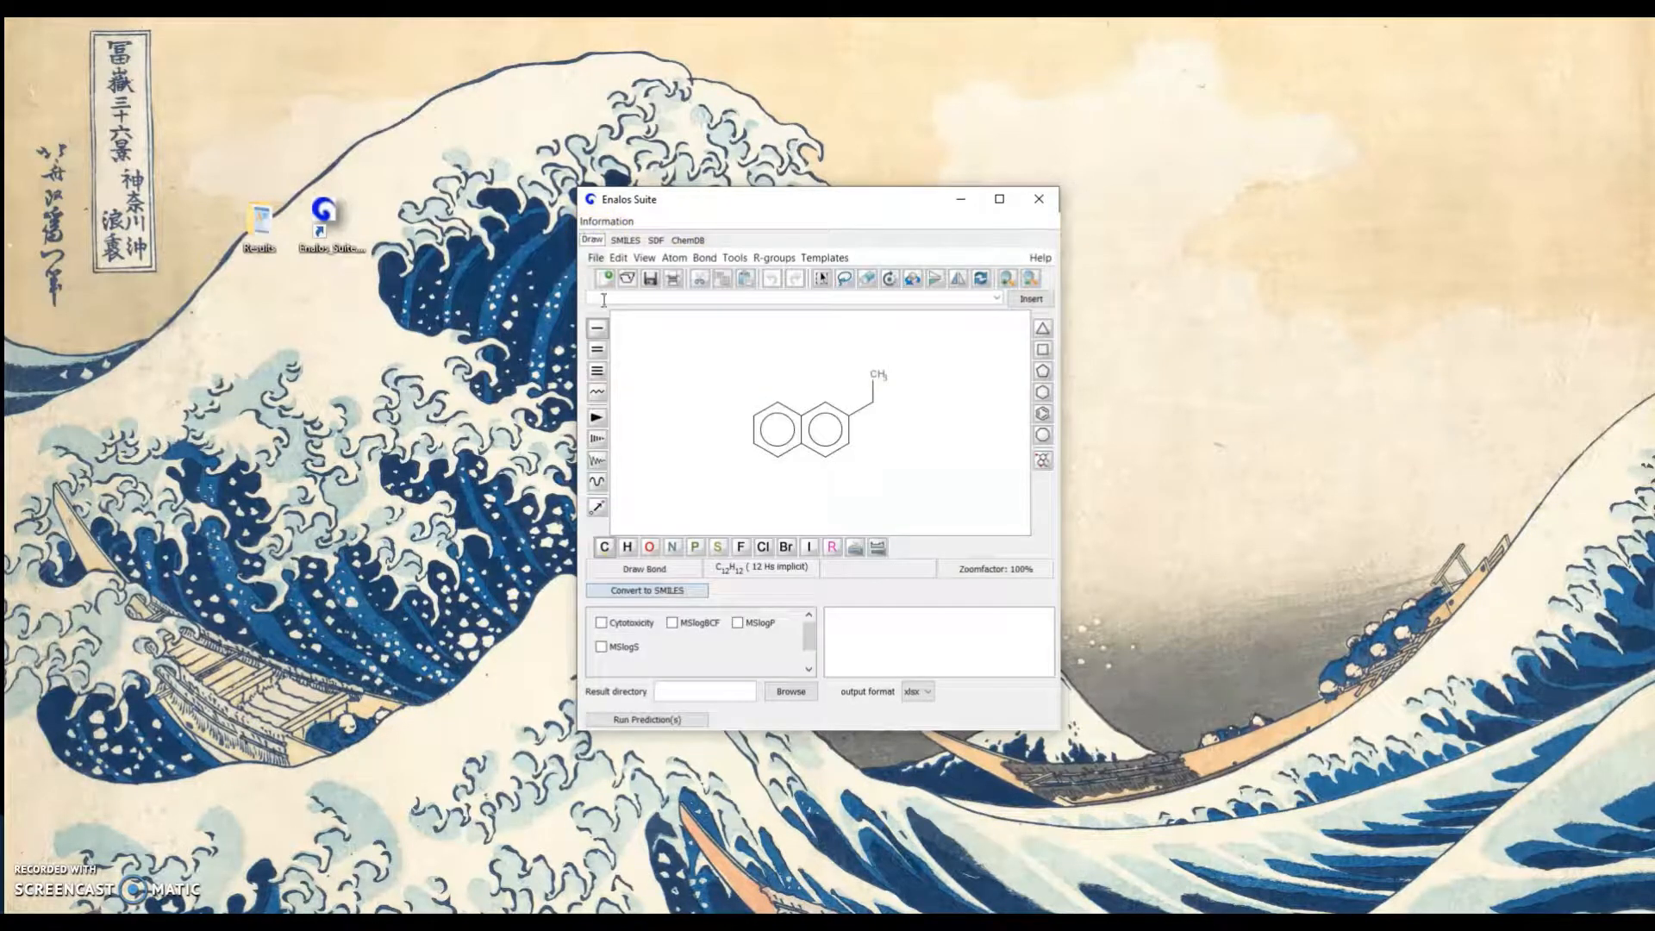
pyautogui.click(649, 549)
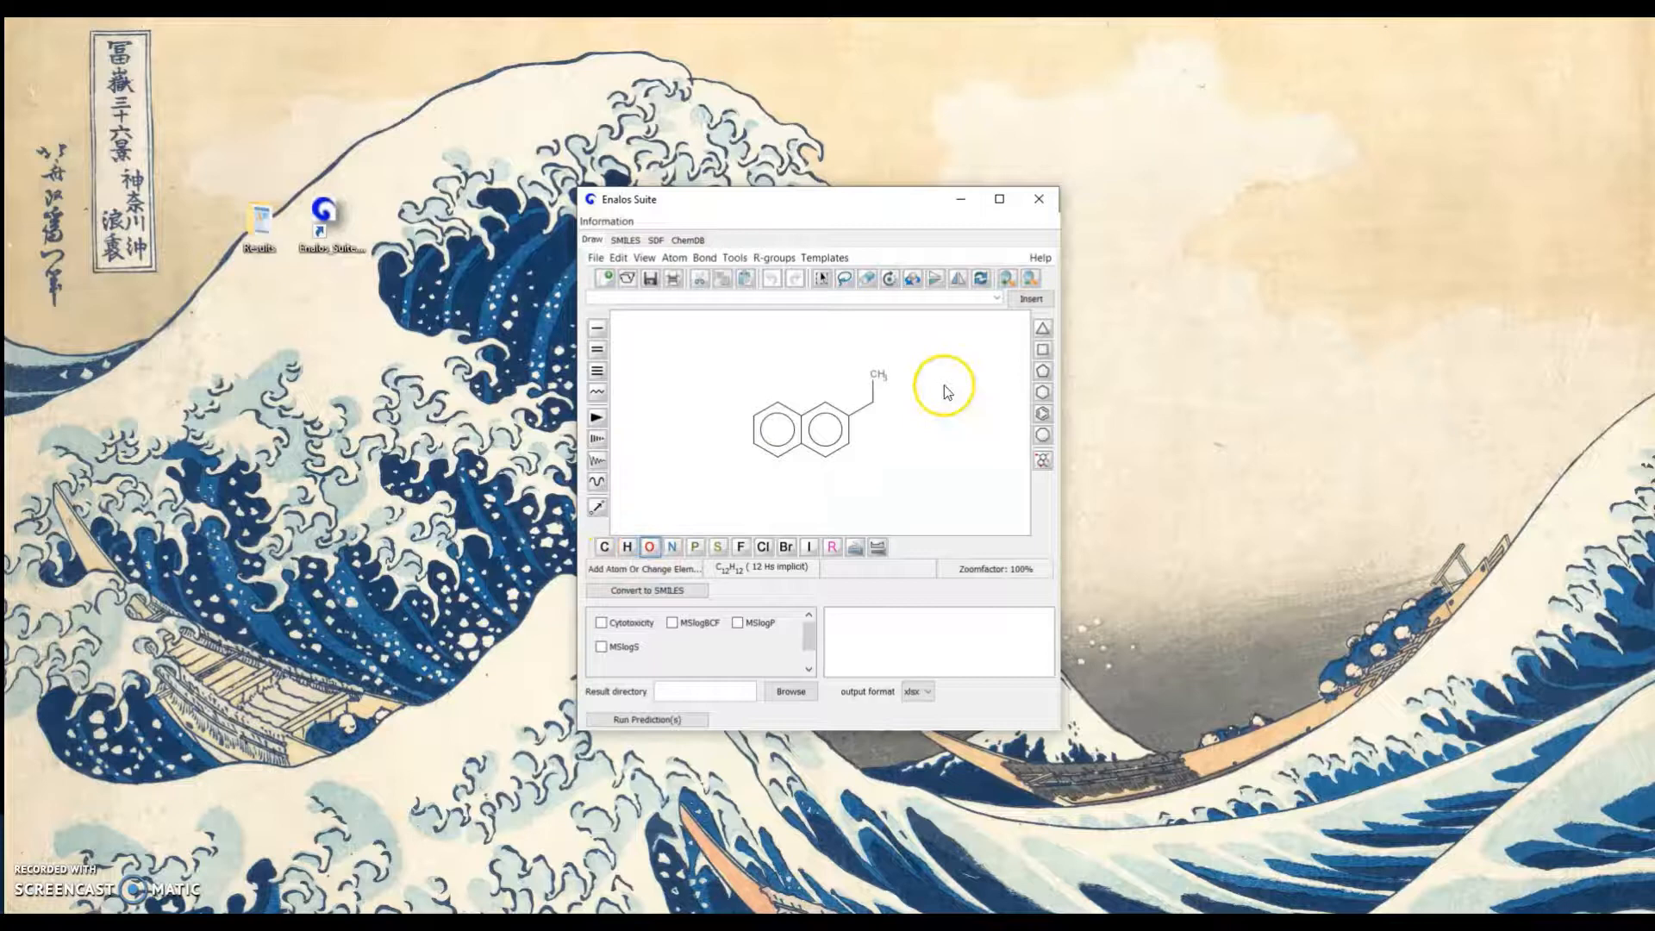
pyautogui.click(877, 375)
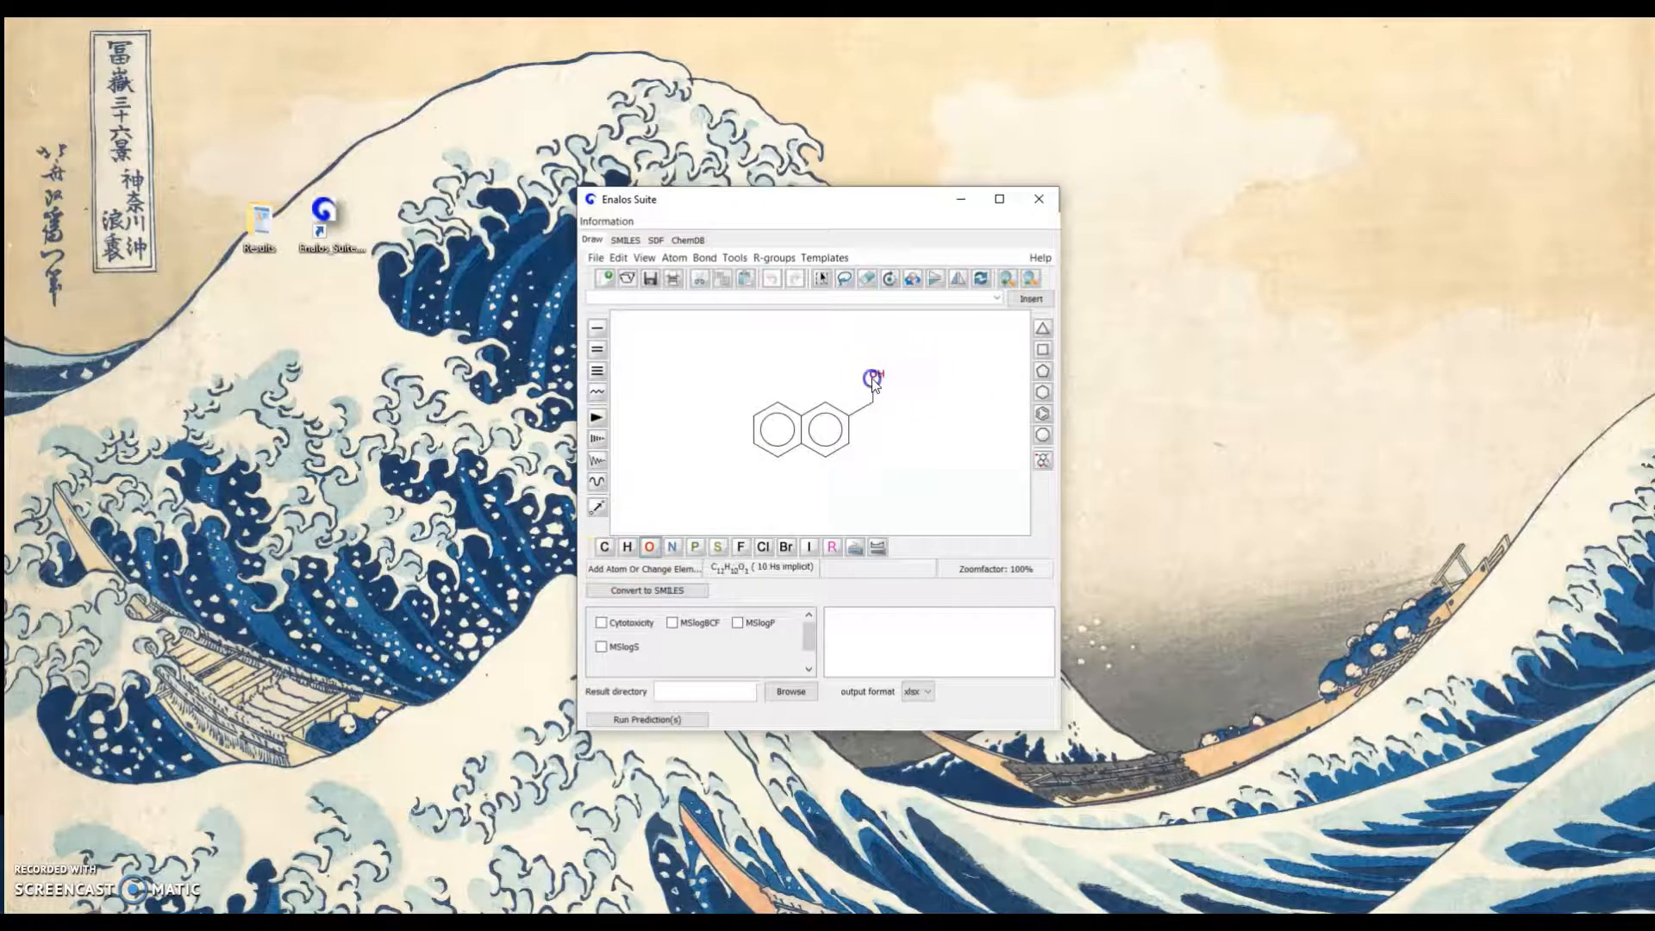
pyautogui.click(685, 590)
# Add the string C1COC1 on a new line below the converted SMILES entries
pyautogui.click(700, 300)
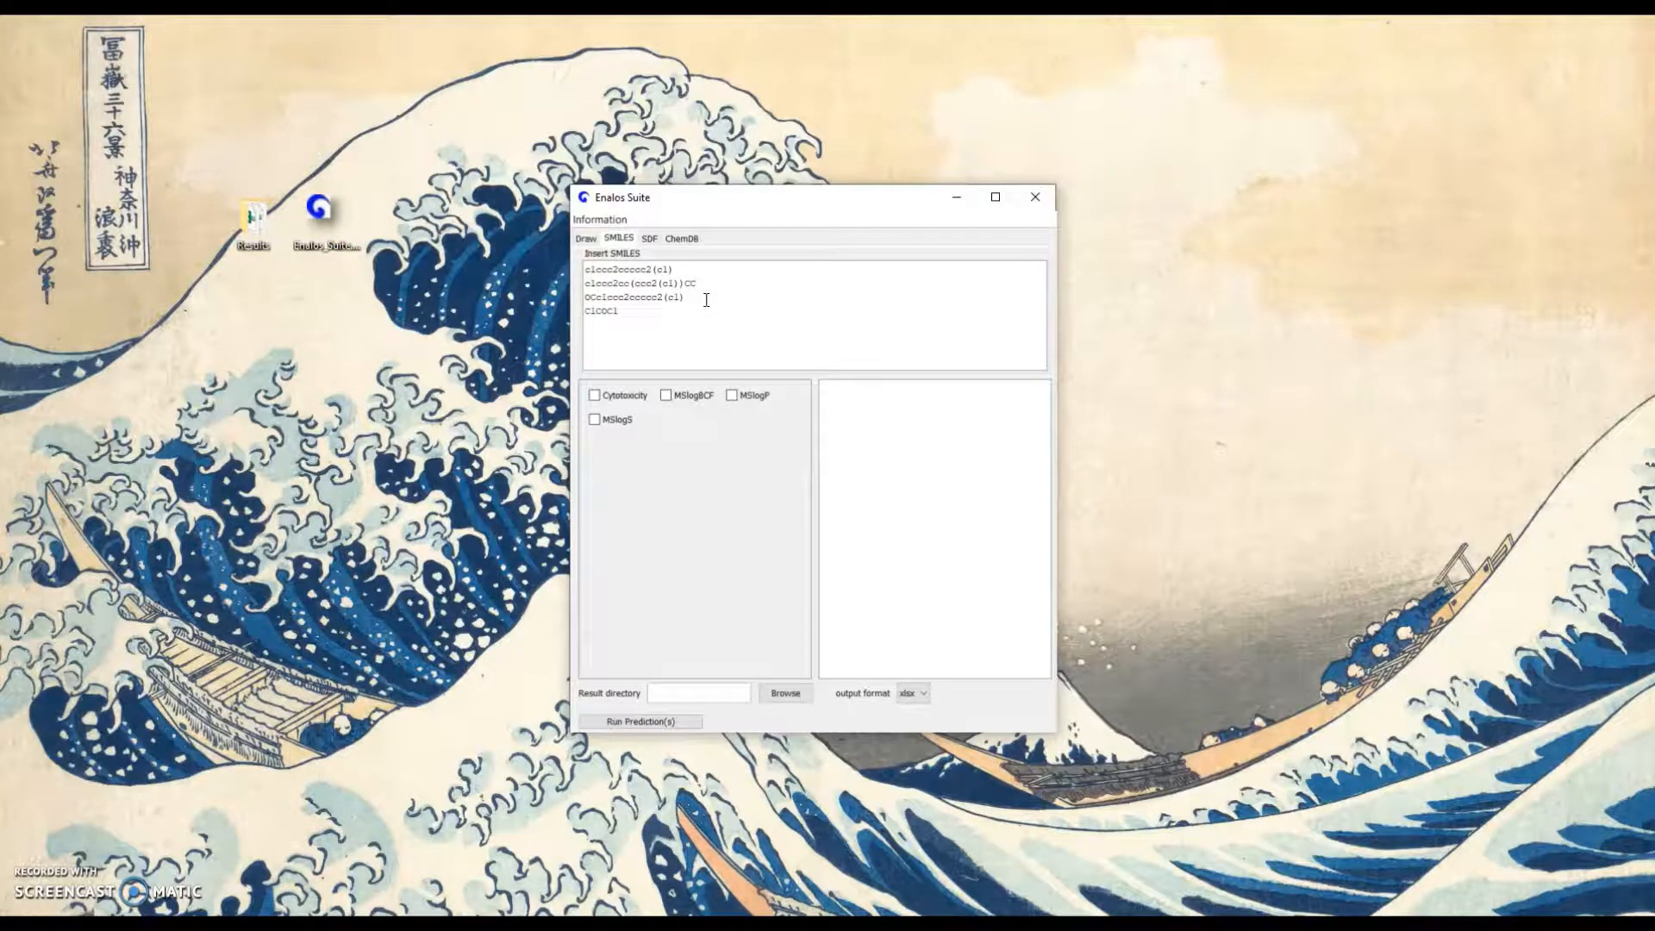
# Open the SDF input and start browsing for an SD file
pyautogui.click(651, 240)
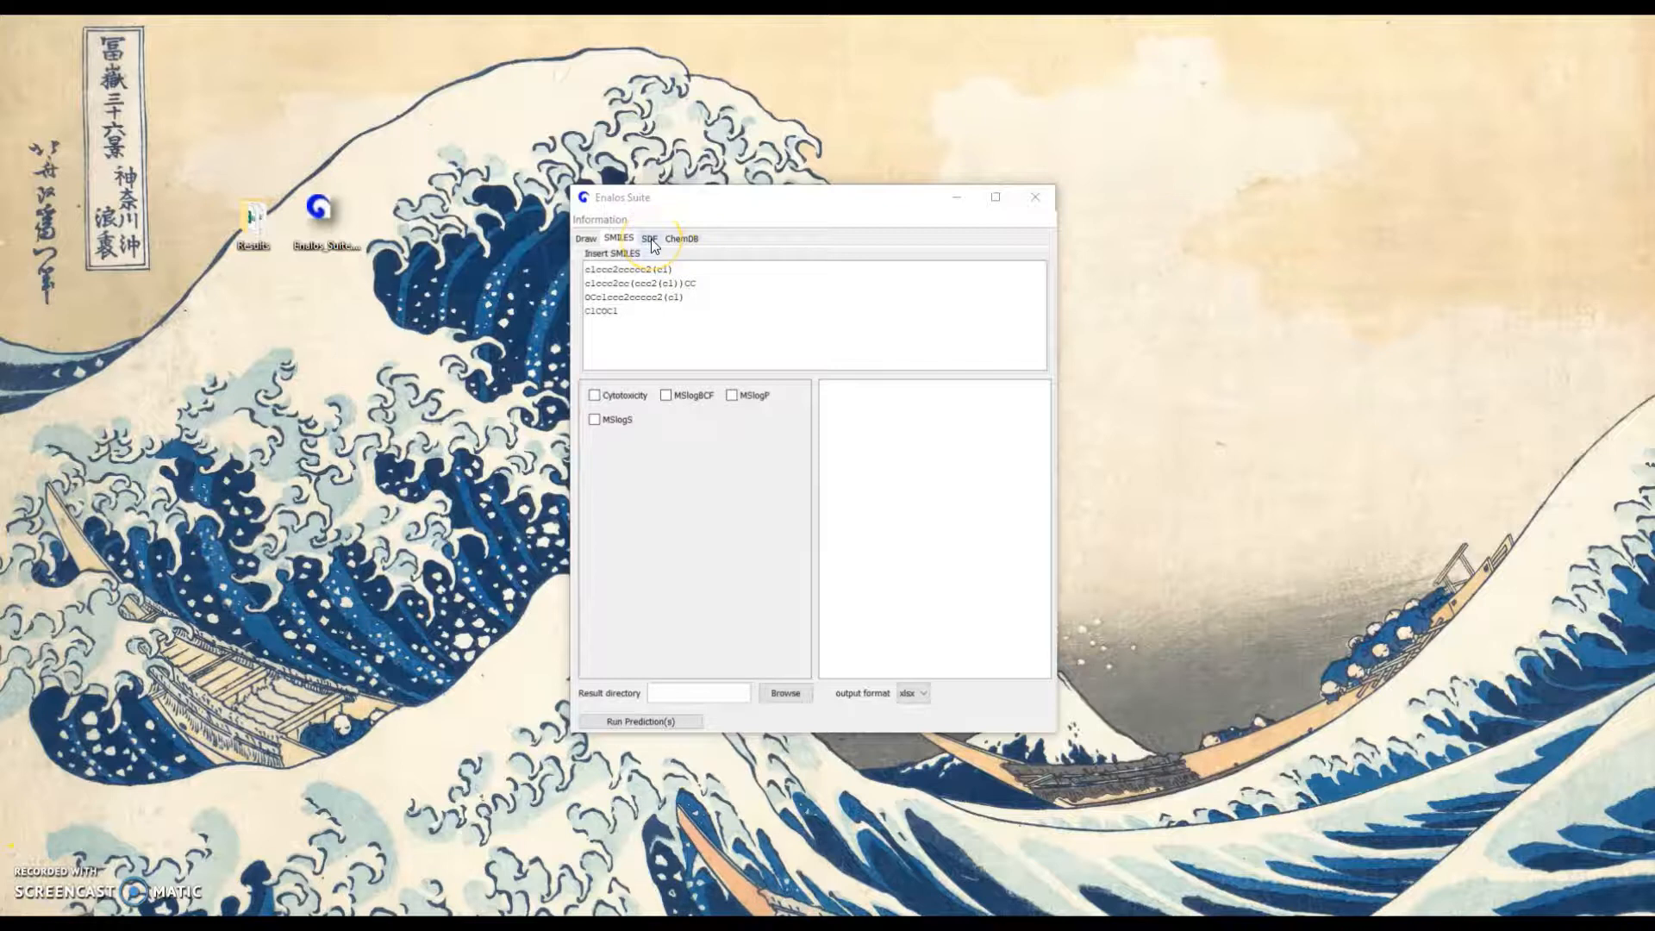
pyautogui.click(651, 242)
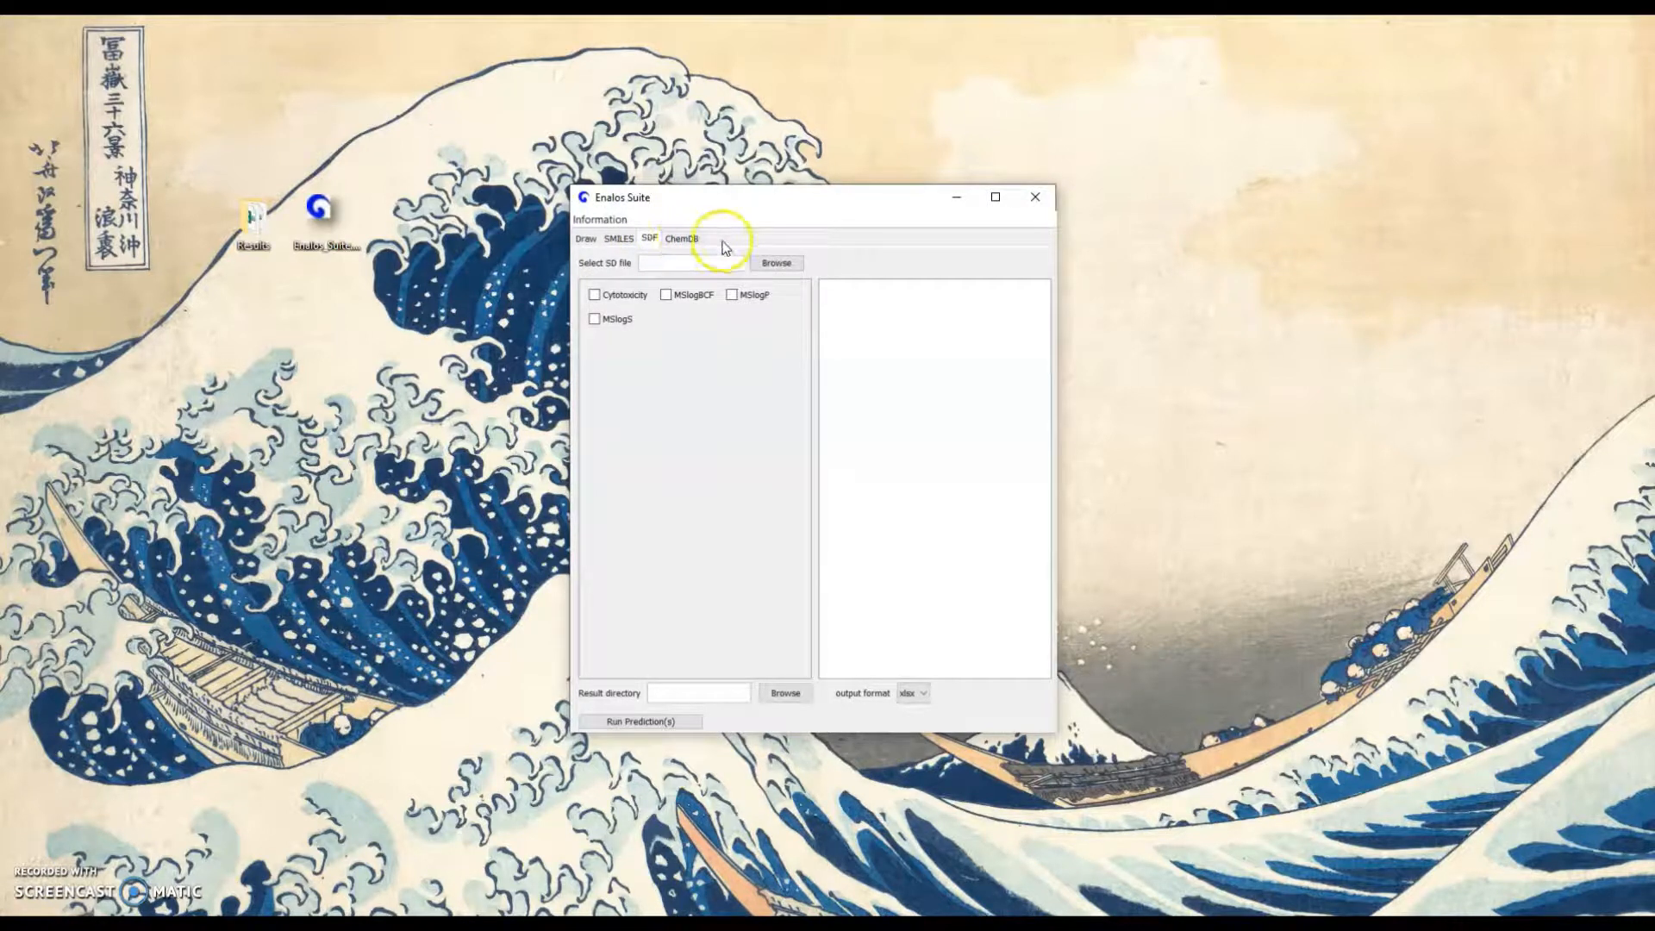
pyautogui.click(789, 268)
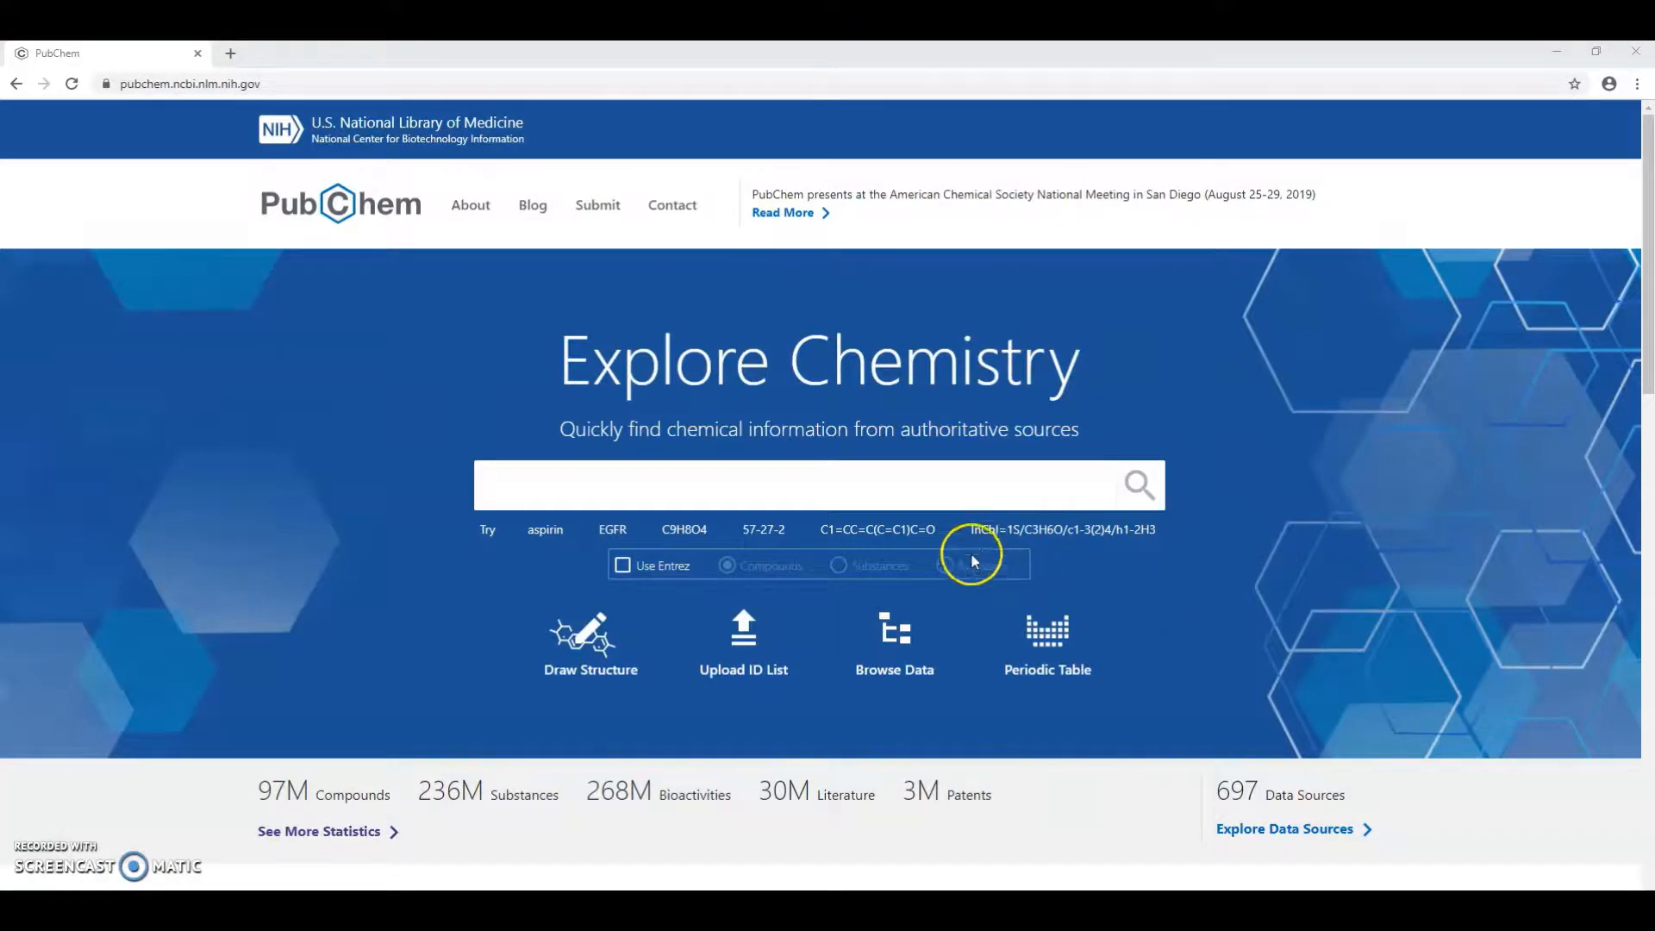
# Switch to the PubChem website in the browser, search for 421, and bring up the BioAssay record
pyautogui.click(973, 561)
pyautogui.click(697, 496)
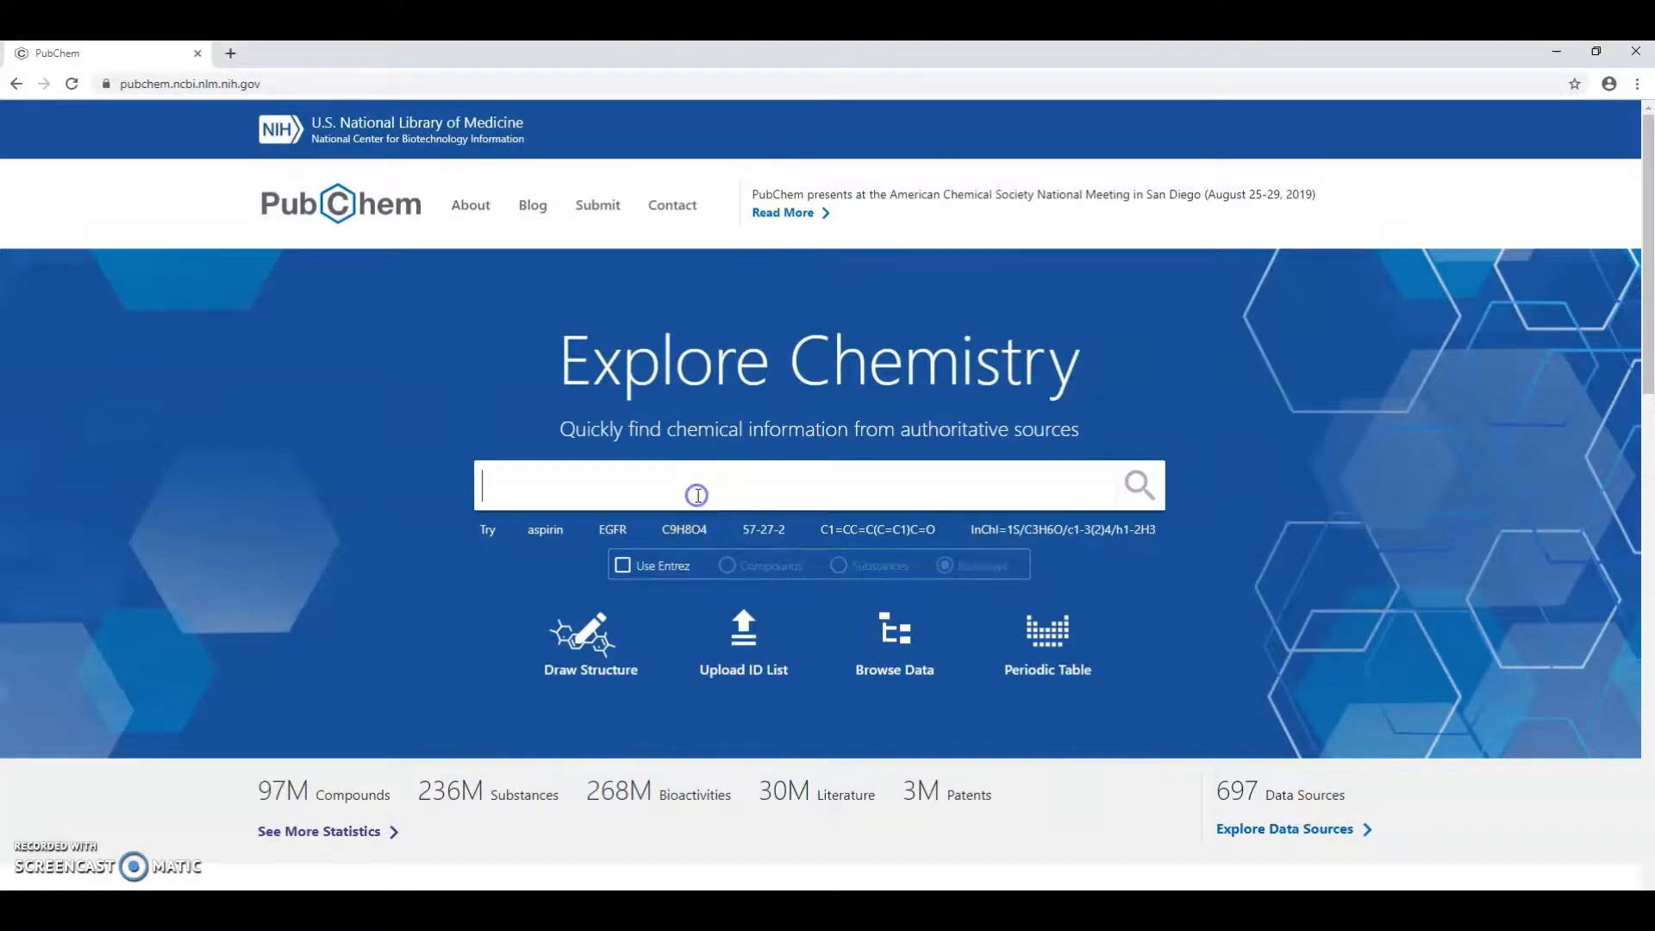
pyautogui.write('421')
pyautogui.press('Return')
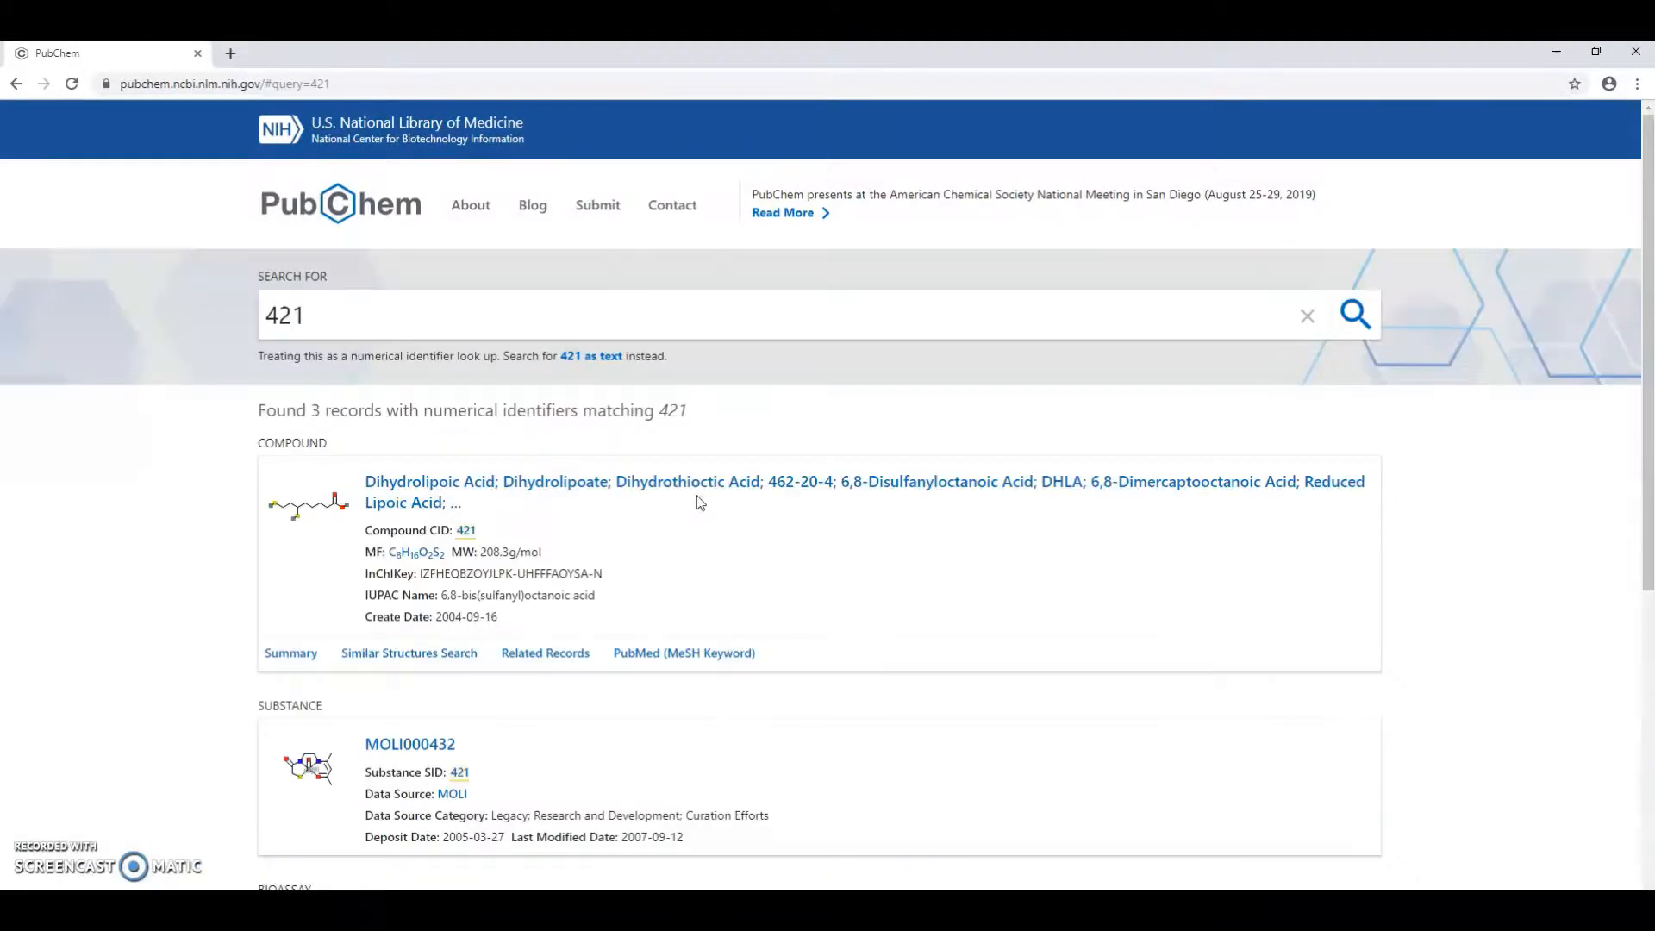
pyautogui.scroll(-4, 698, 502)
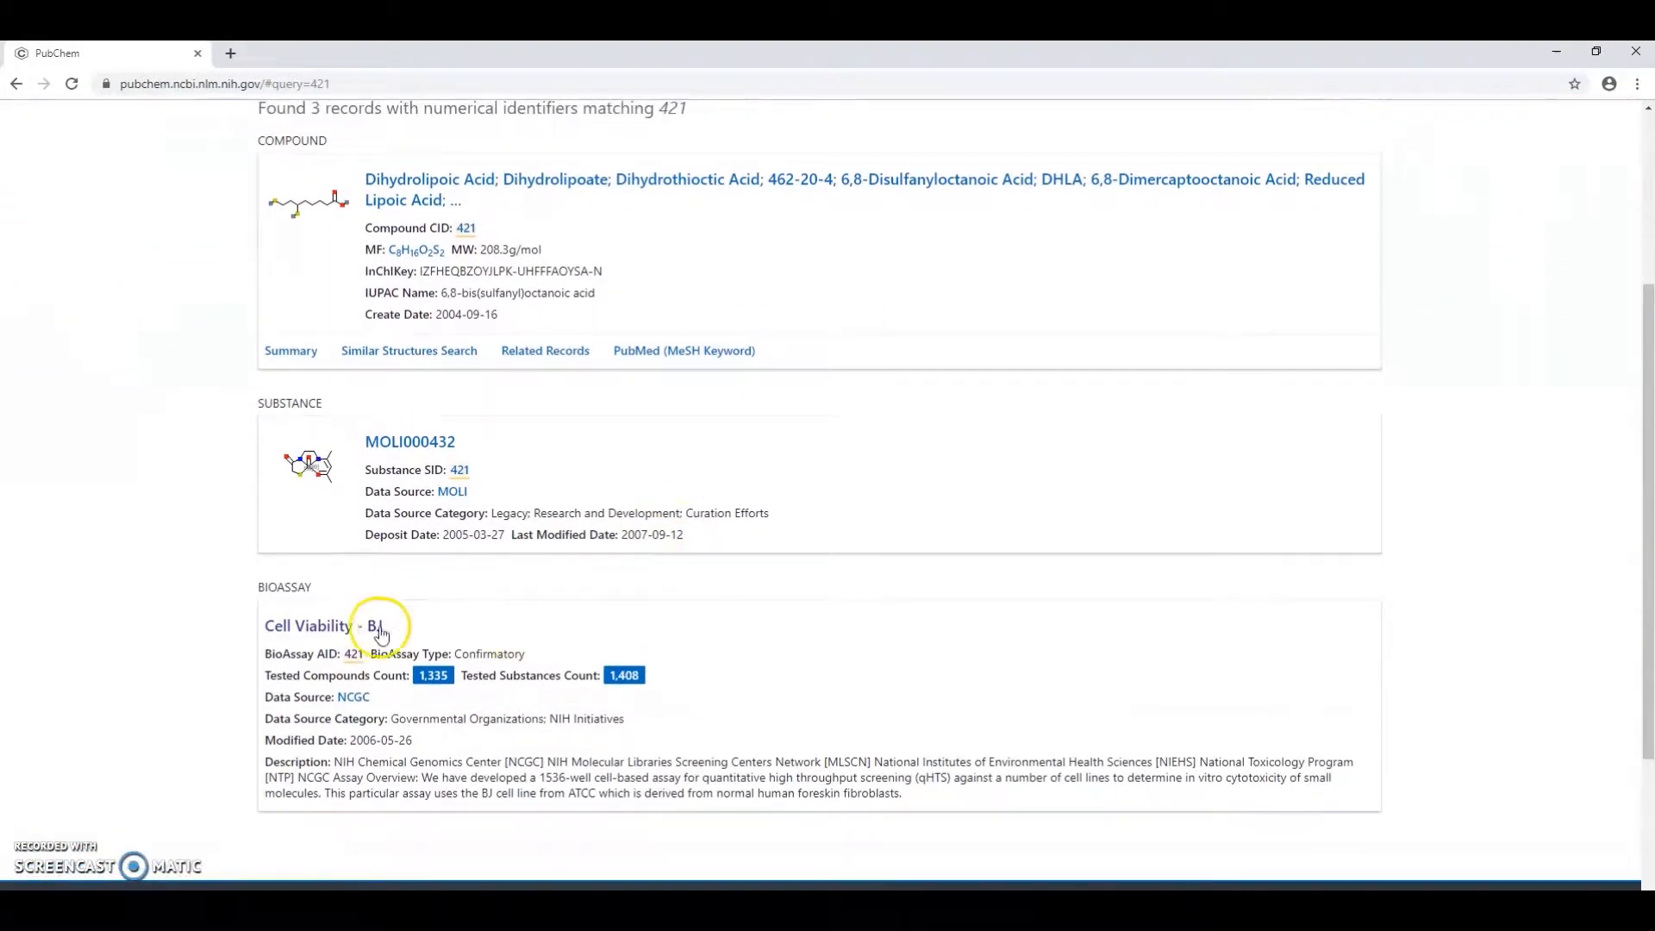
# Open the Cell Viability - BJ assay record and download its tested substances structures as an SDF file with Gzip compression
pyautogui.click(358, 624)
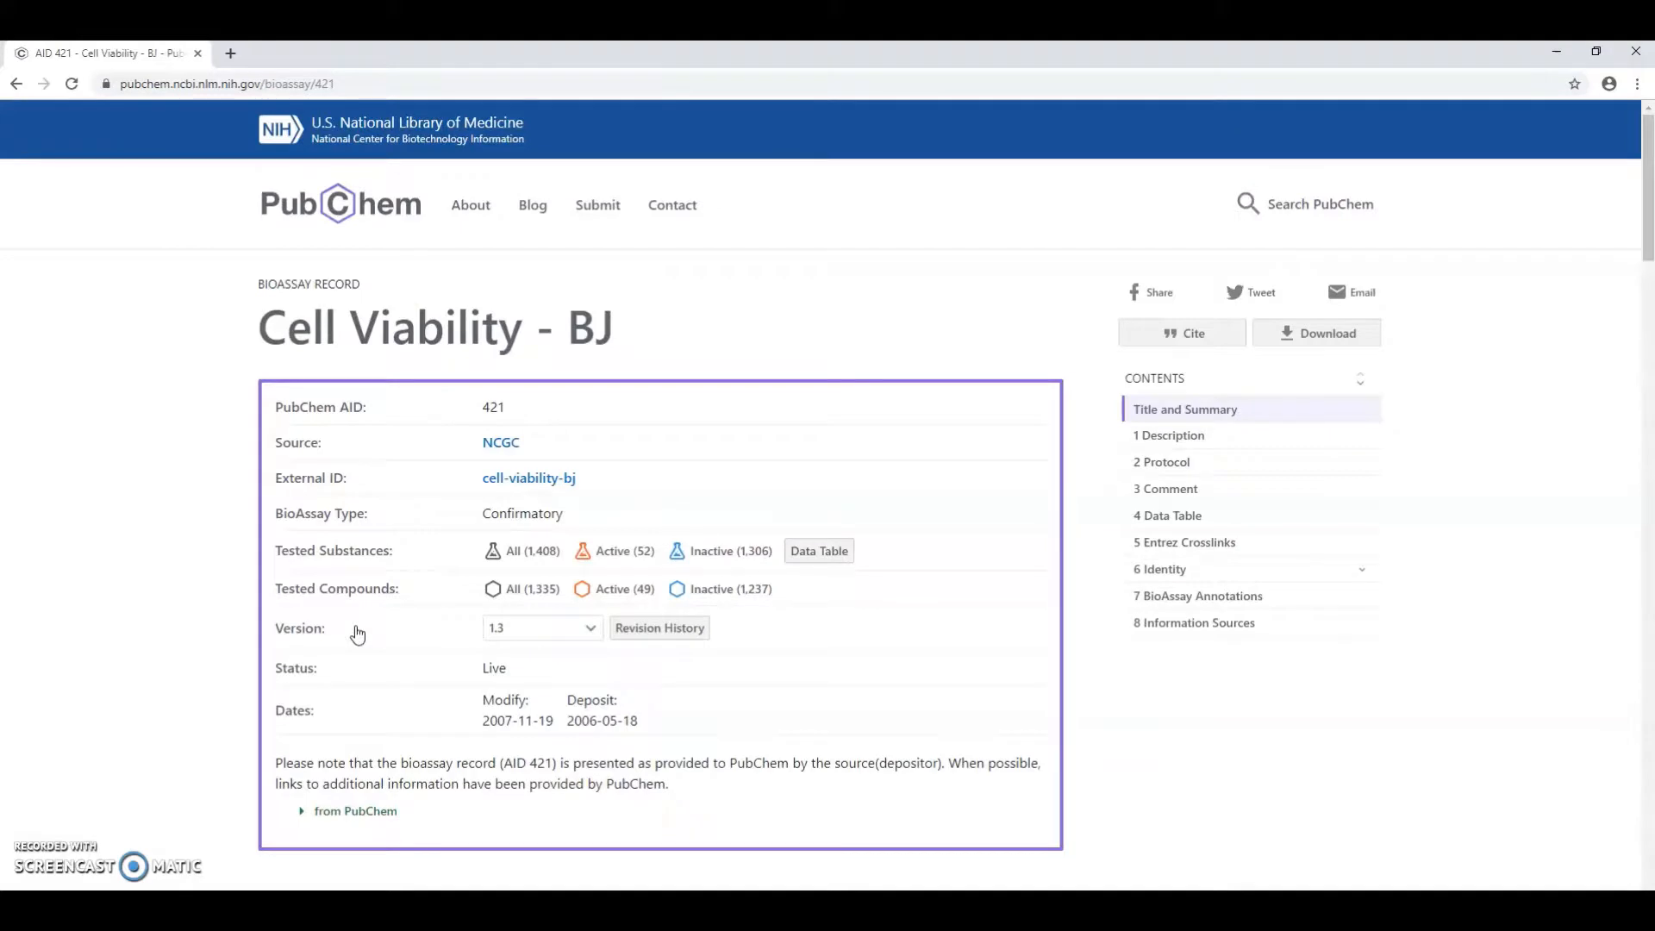
pyautogui.click(1278, 351)
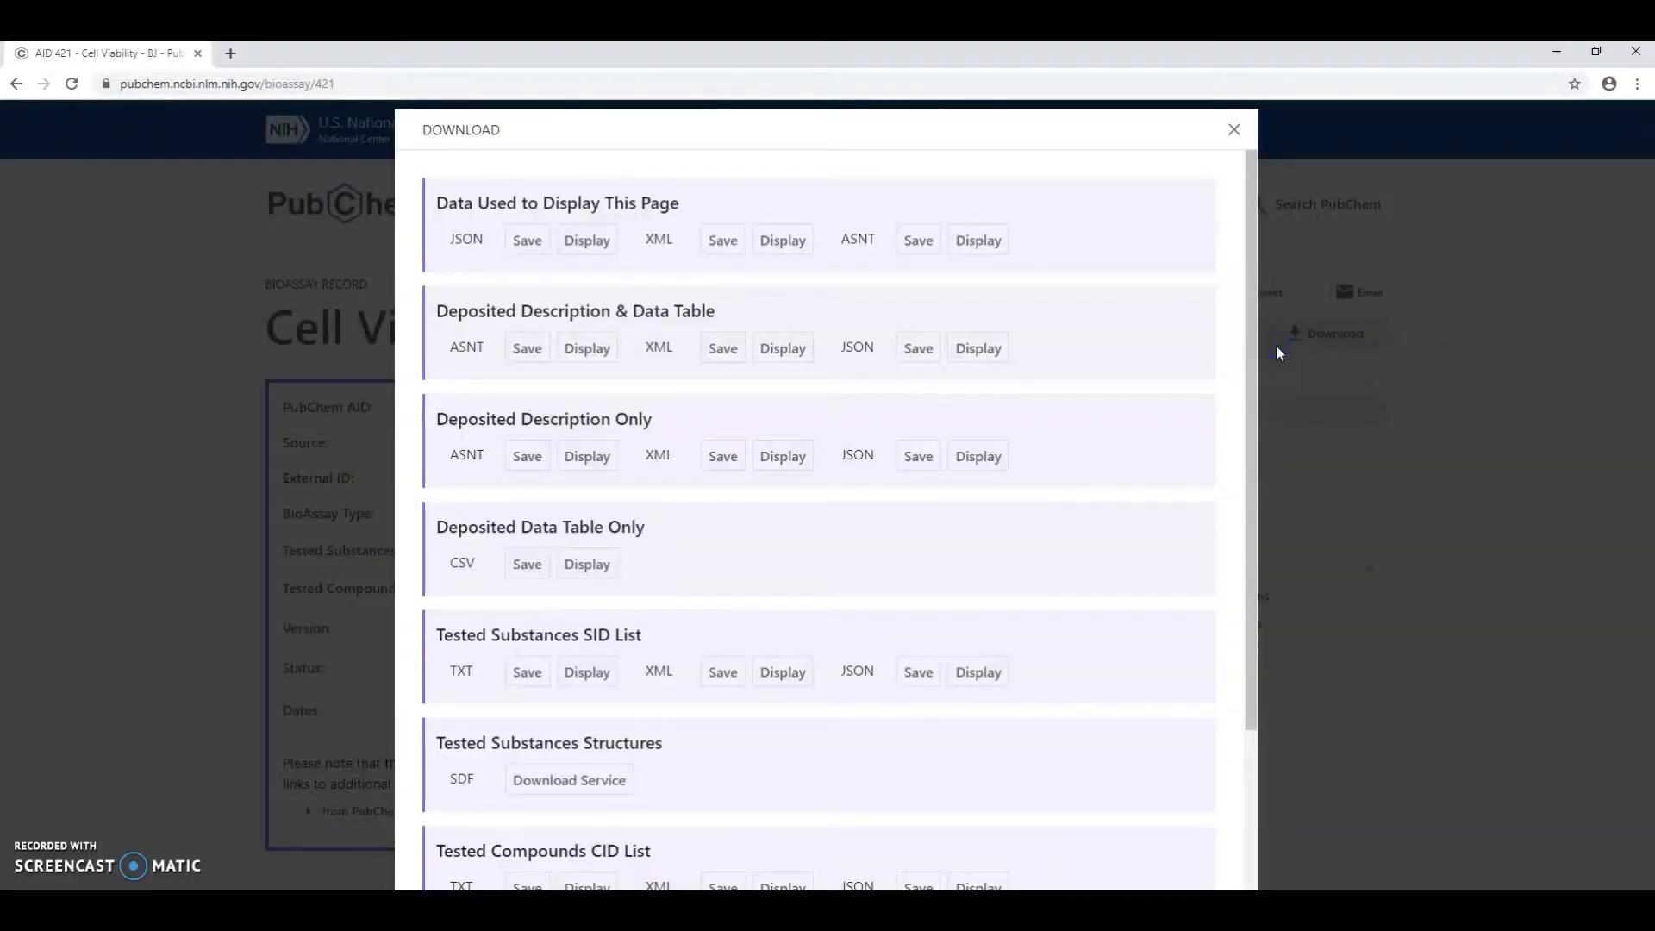
pyautogui.scroll(-3, 1108, 646)
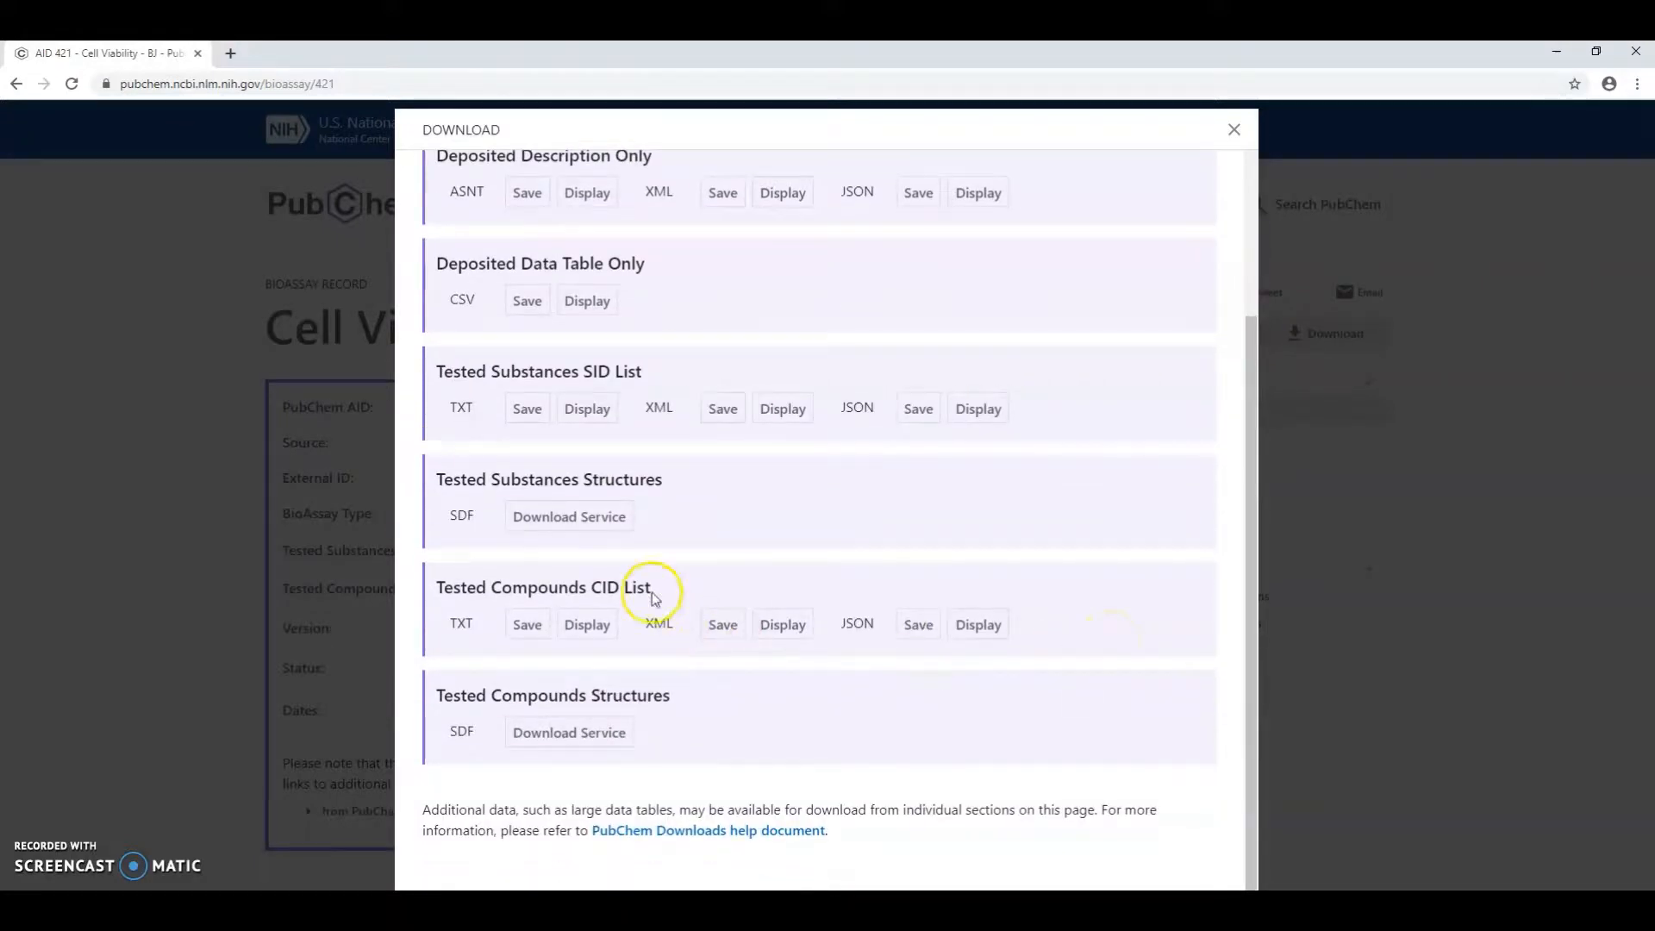
pyautogui.click(556, 520)
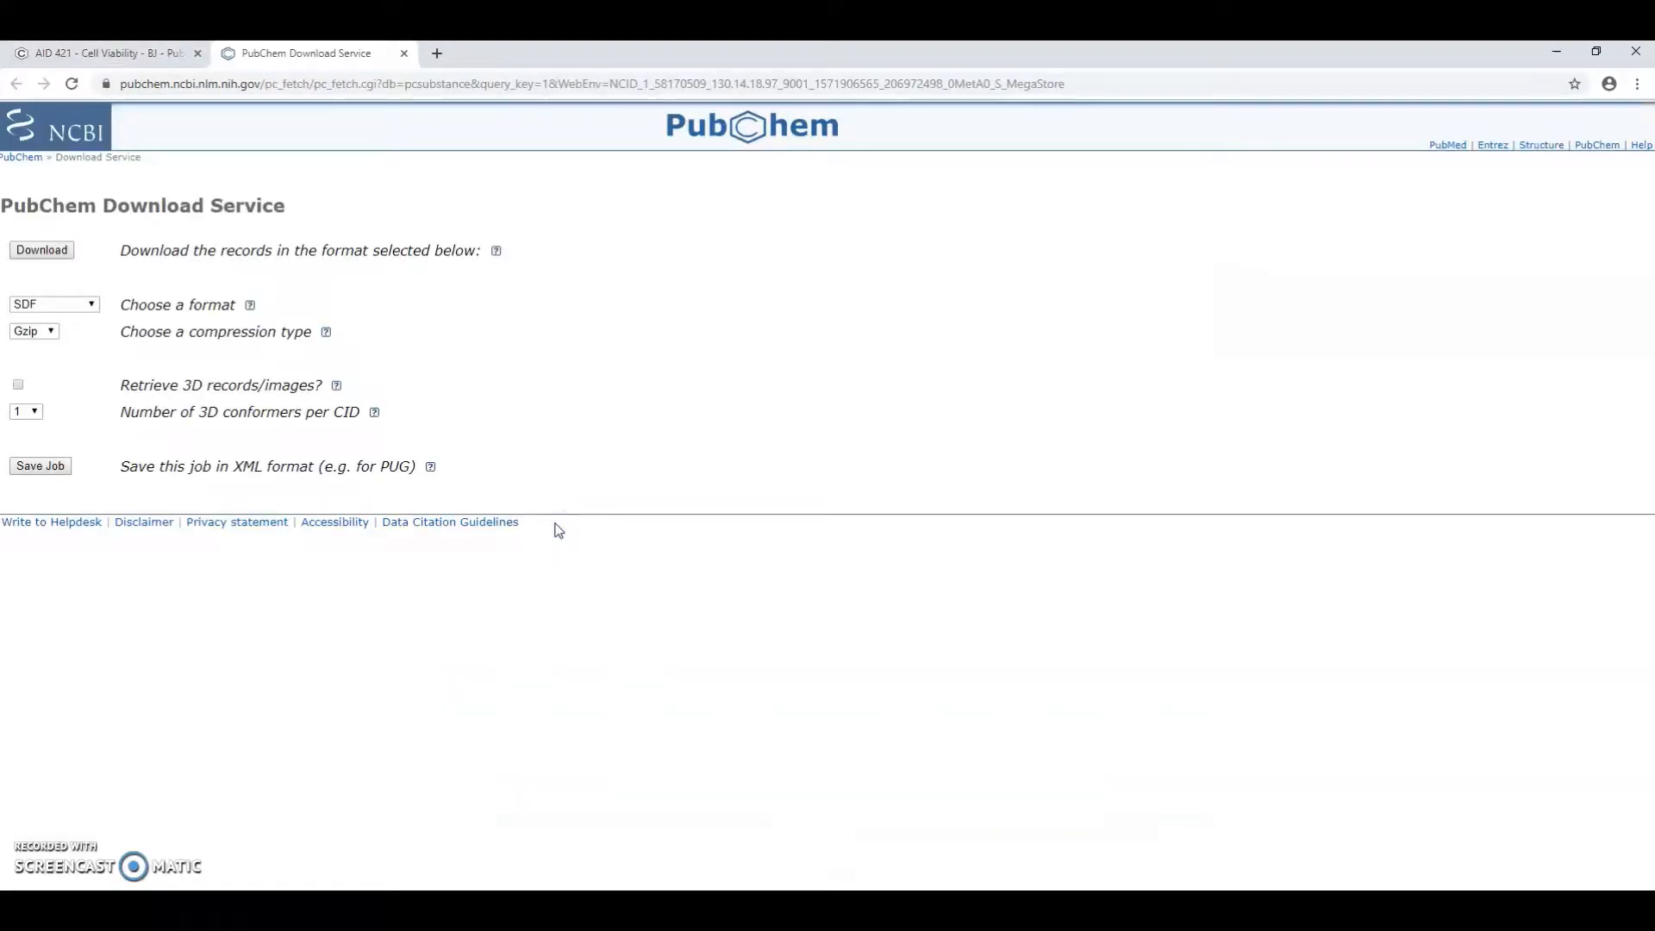
pyautogui.click(65, 254)
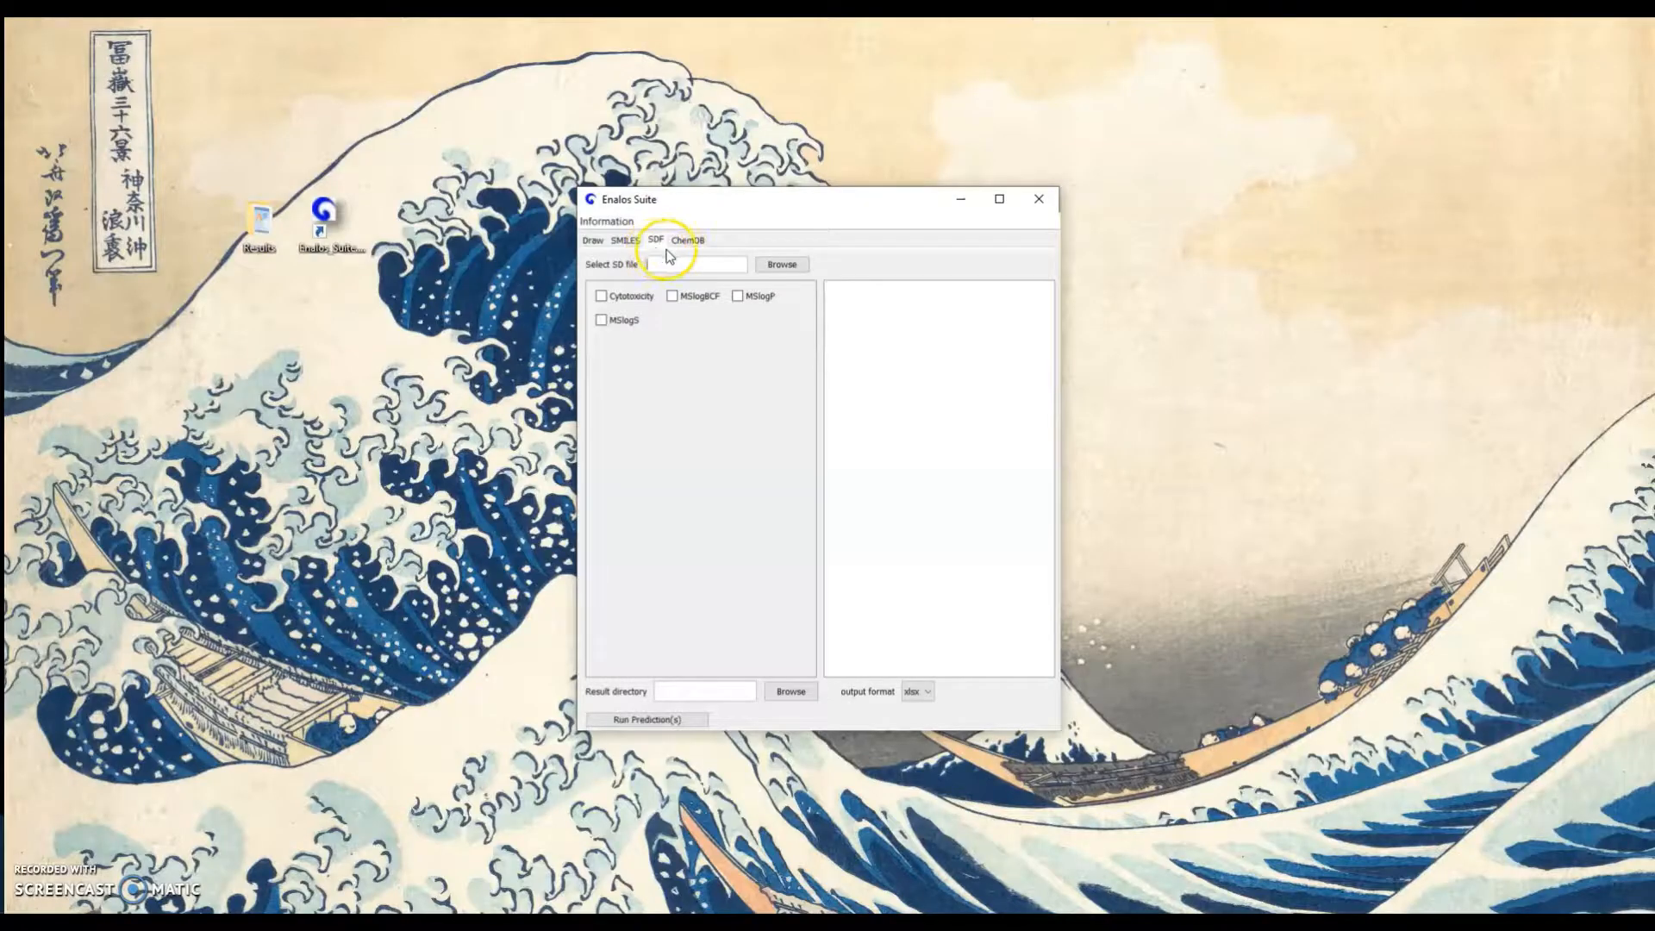
# Switch to Enalos Suite and load AID421.sdf from the desktop's Results folder as the SD file
pyautogui.click(782, 264)
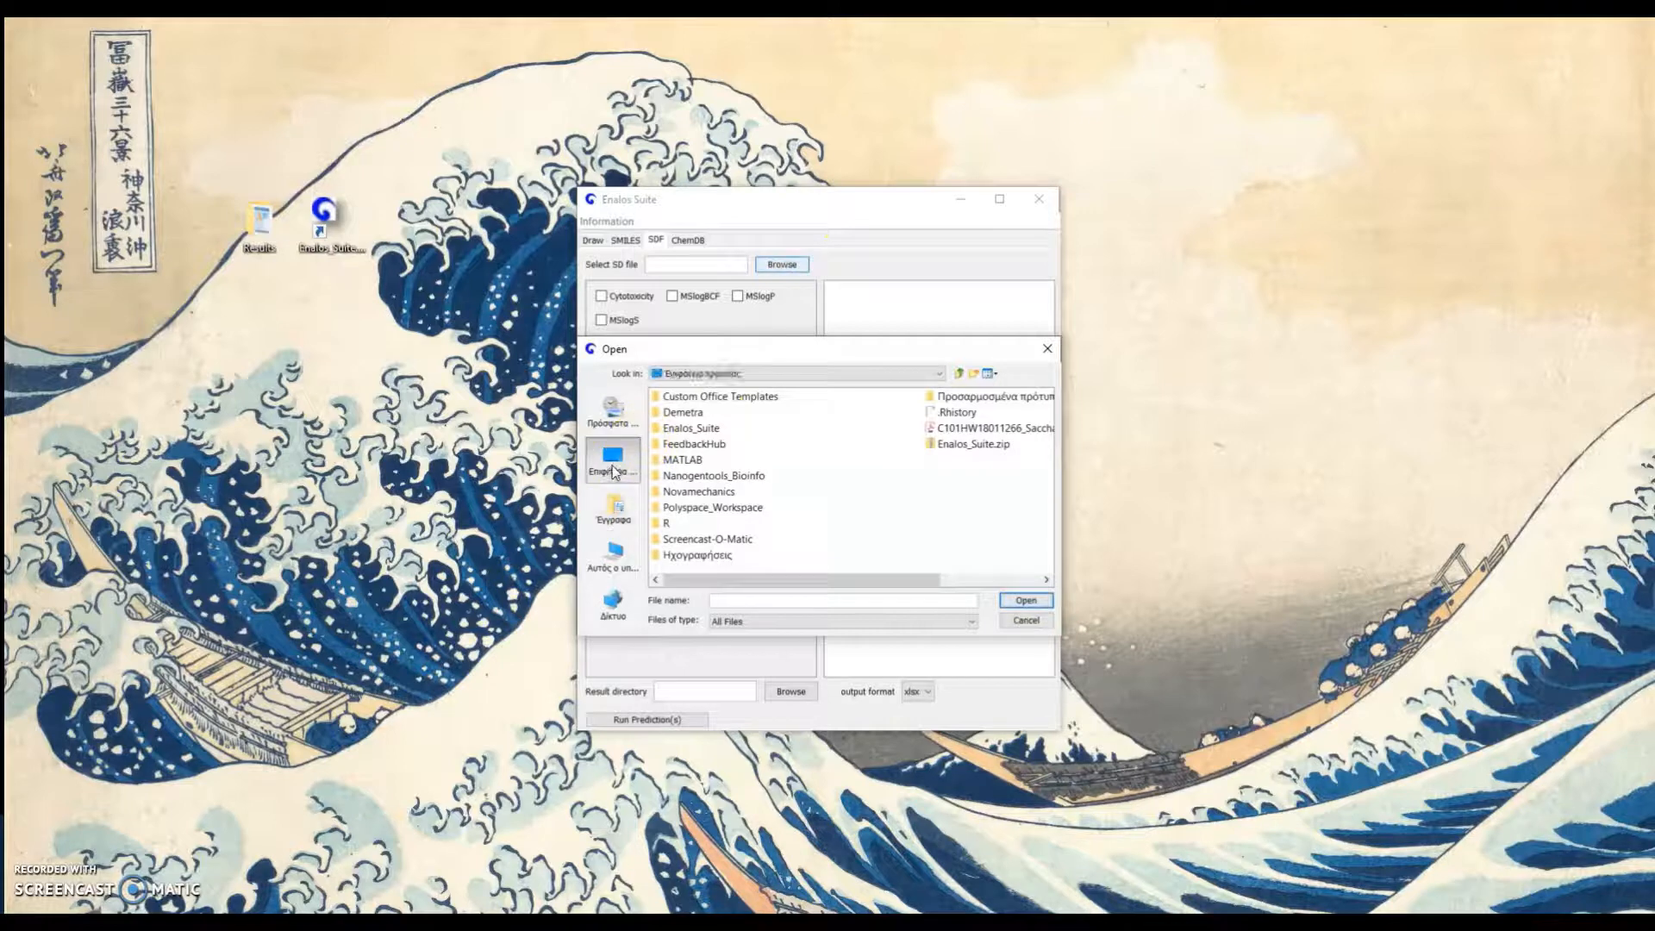
pyautogui.click(614, 470)
pyautogui.doubleClick(685, 397)
pyautogui.click(696, 398)
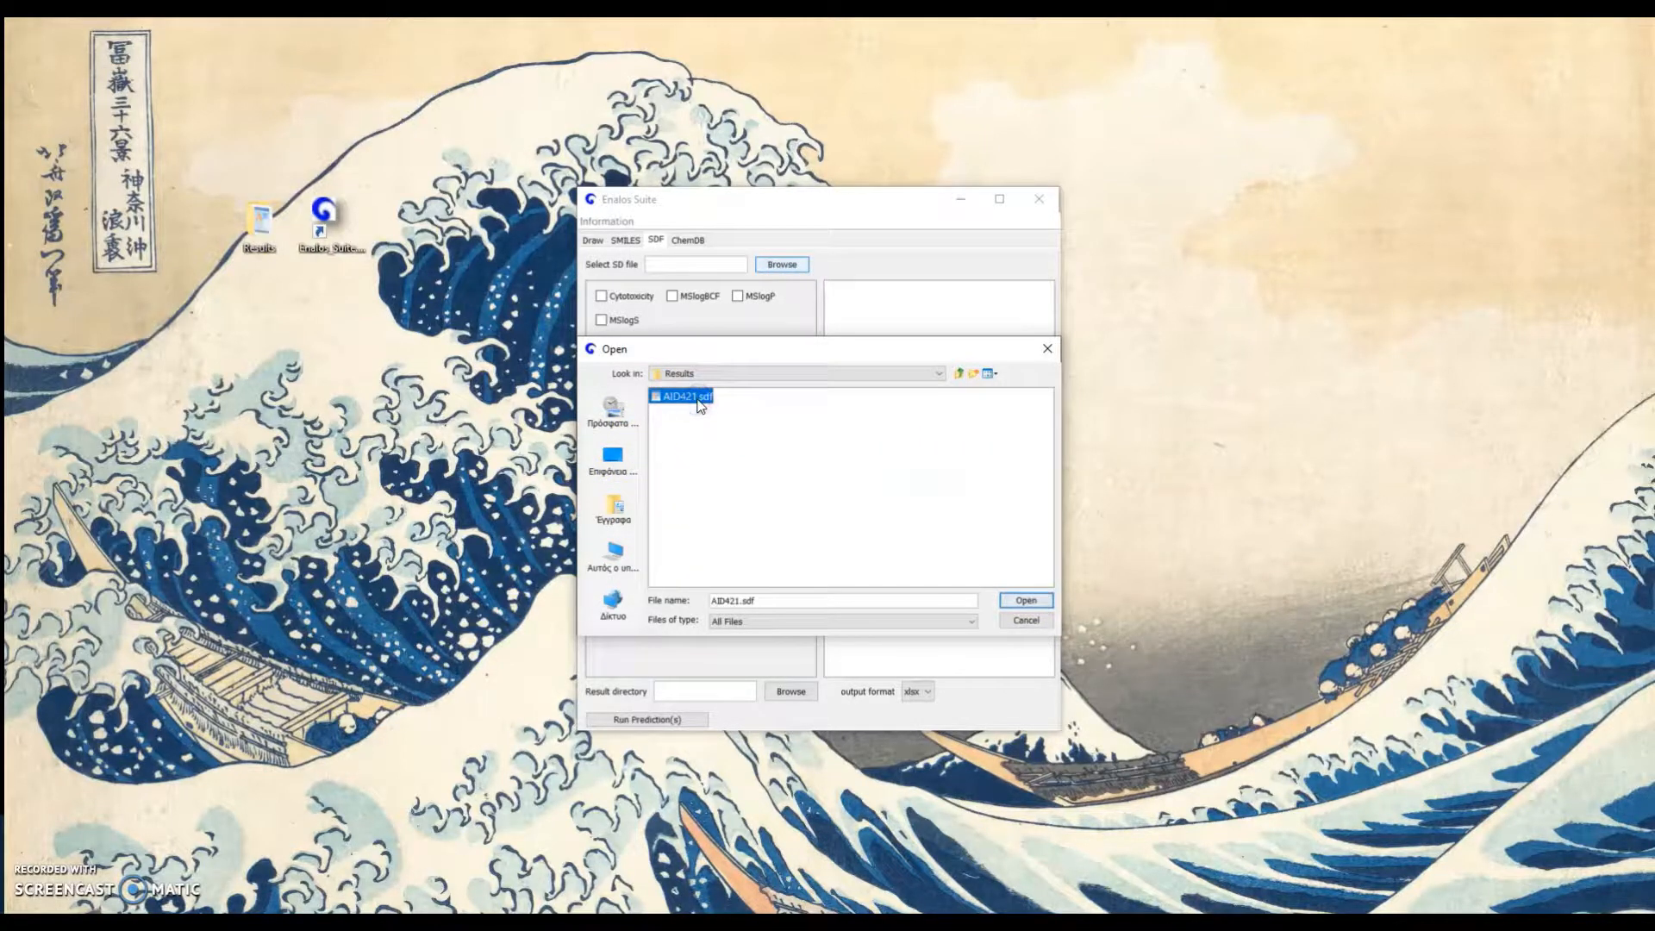
pyautogui.click(1025, 601)
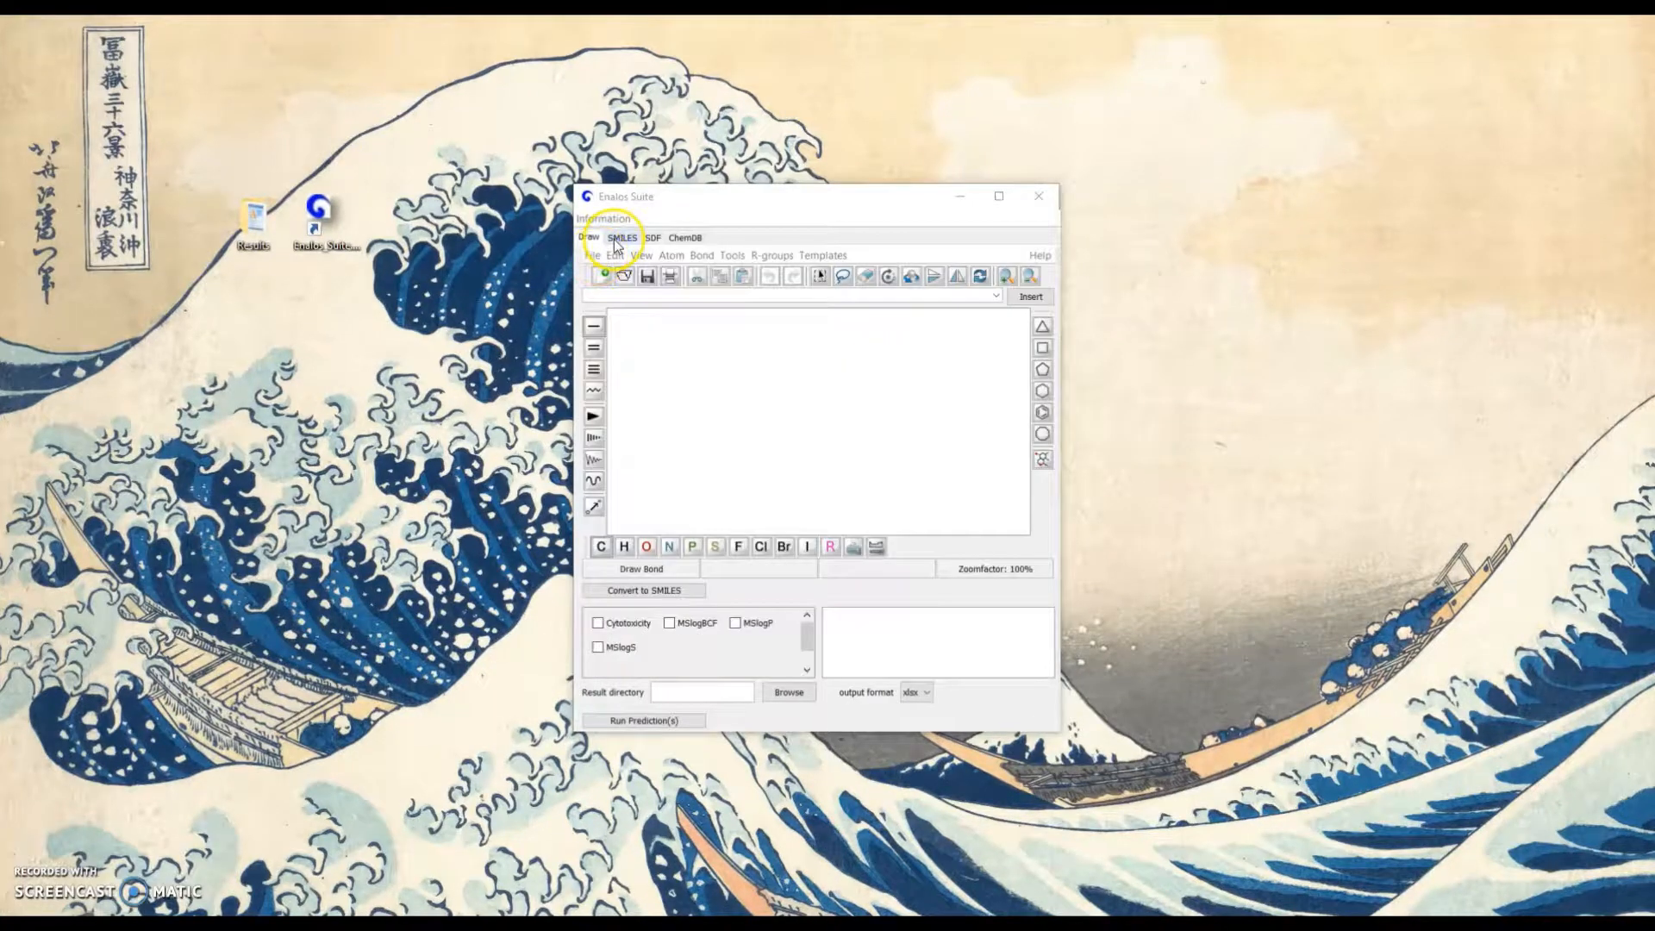
# Go to the SMILES input and select the Cytotoxicity model for the listed compounds
pyautogui.click(619, 243)
pyautogui.click(622, 397)
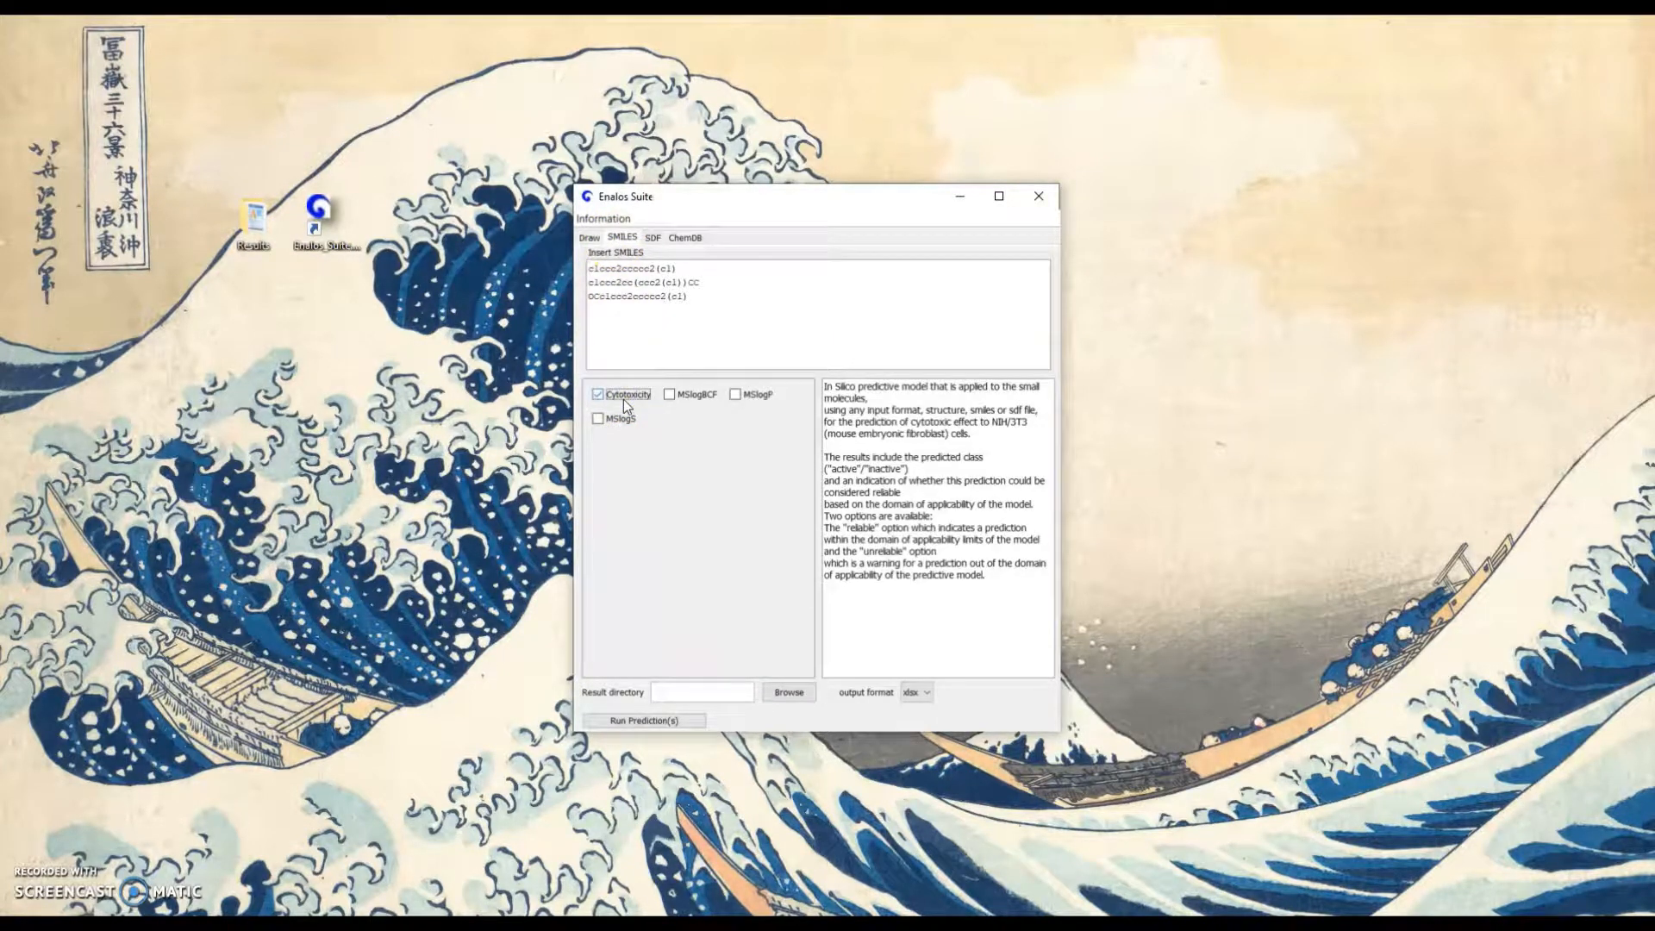
# Preview the MSlogBCF and MSlogP model descriptions, leaving both models unselected
pyautogui.click(690, 398)
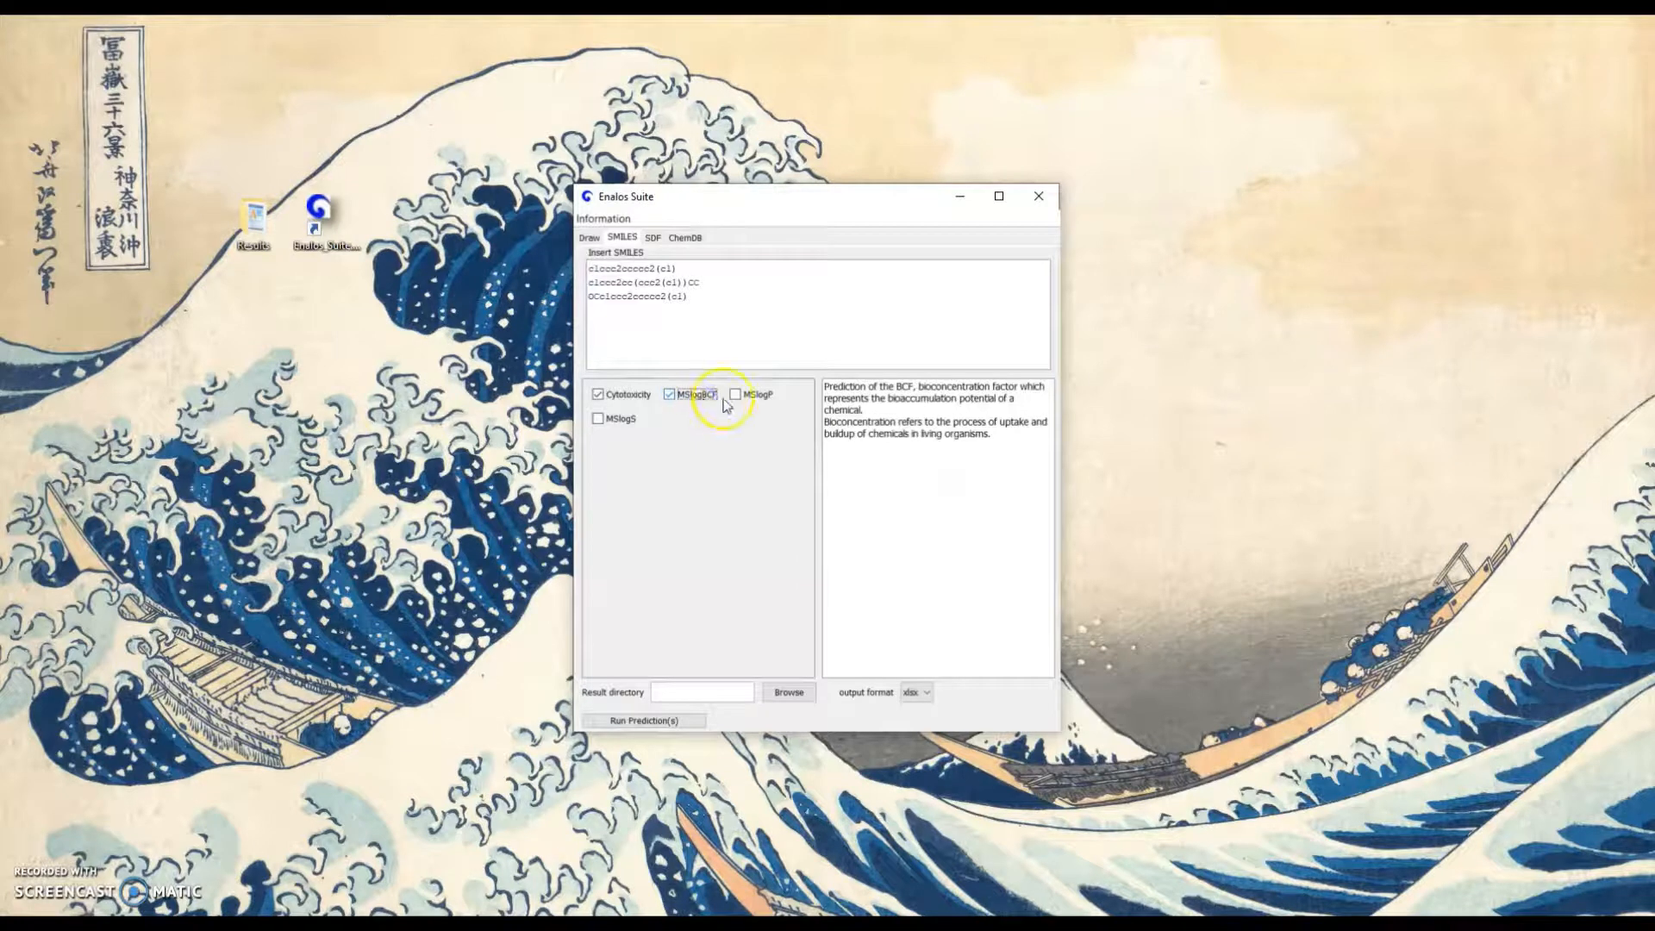
pyautogui.click(762, 394)
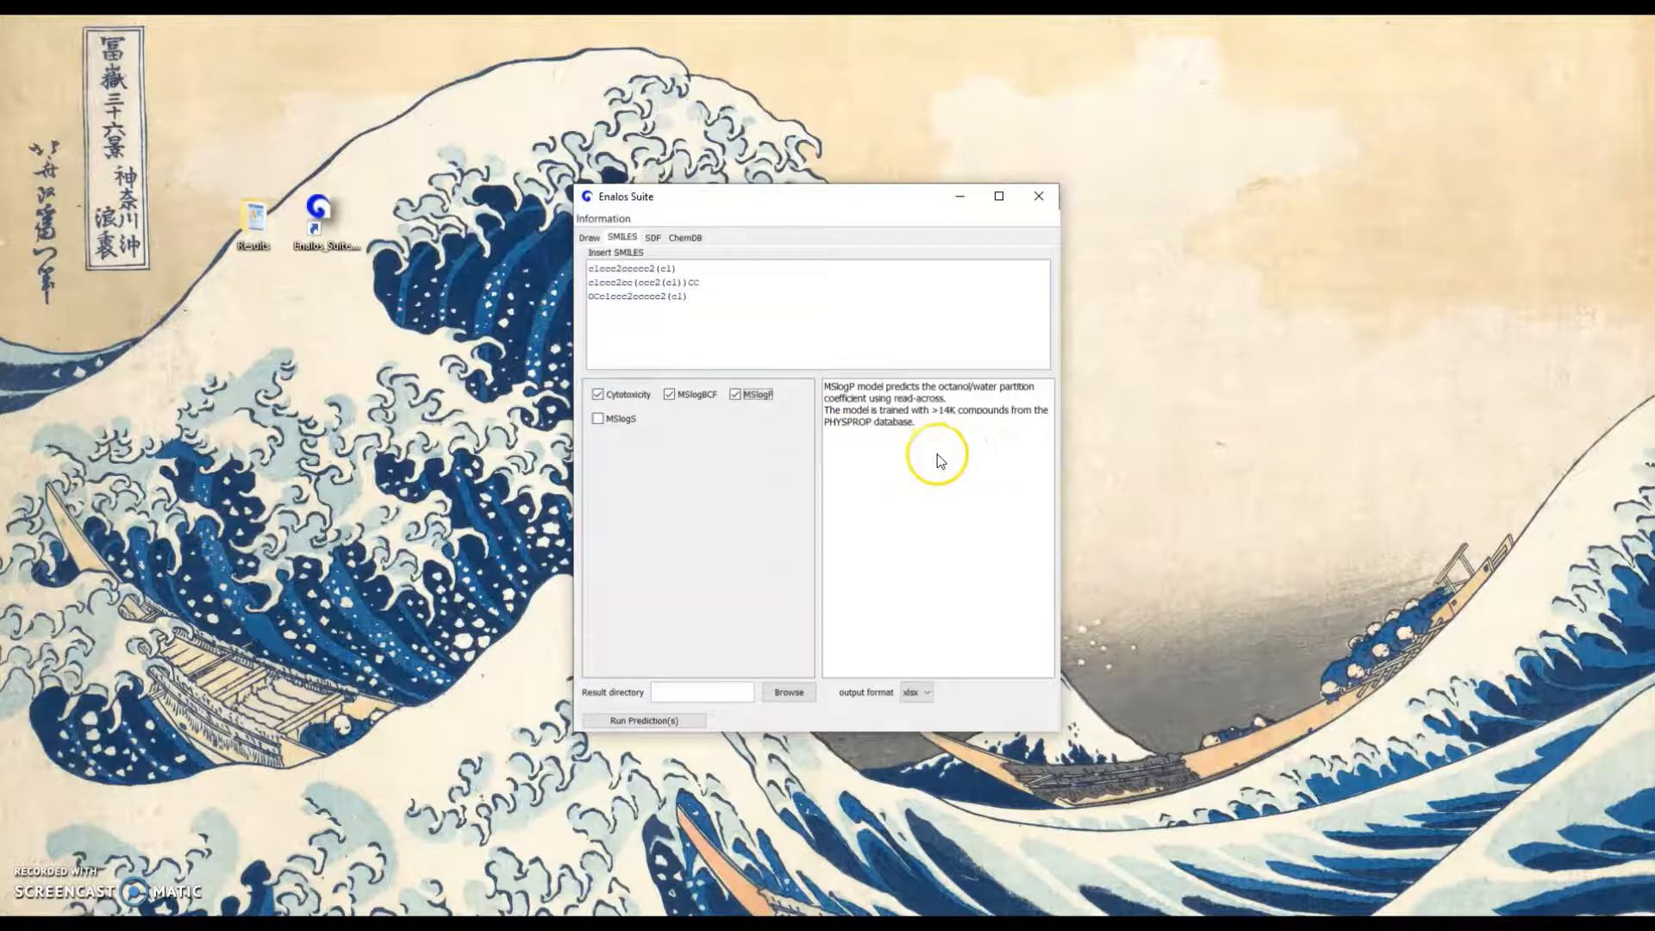
pyautogui.click(734, 396)
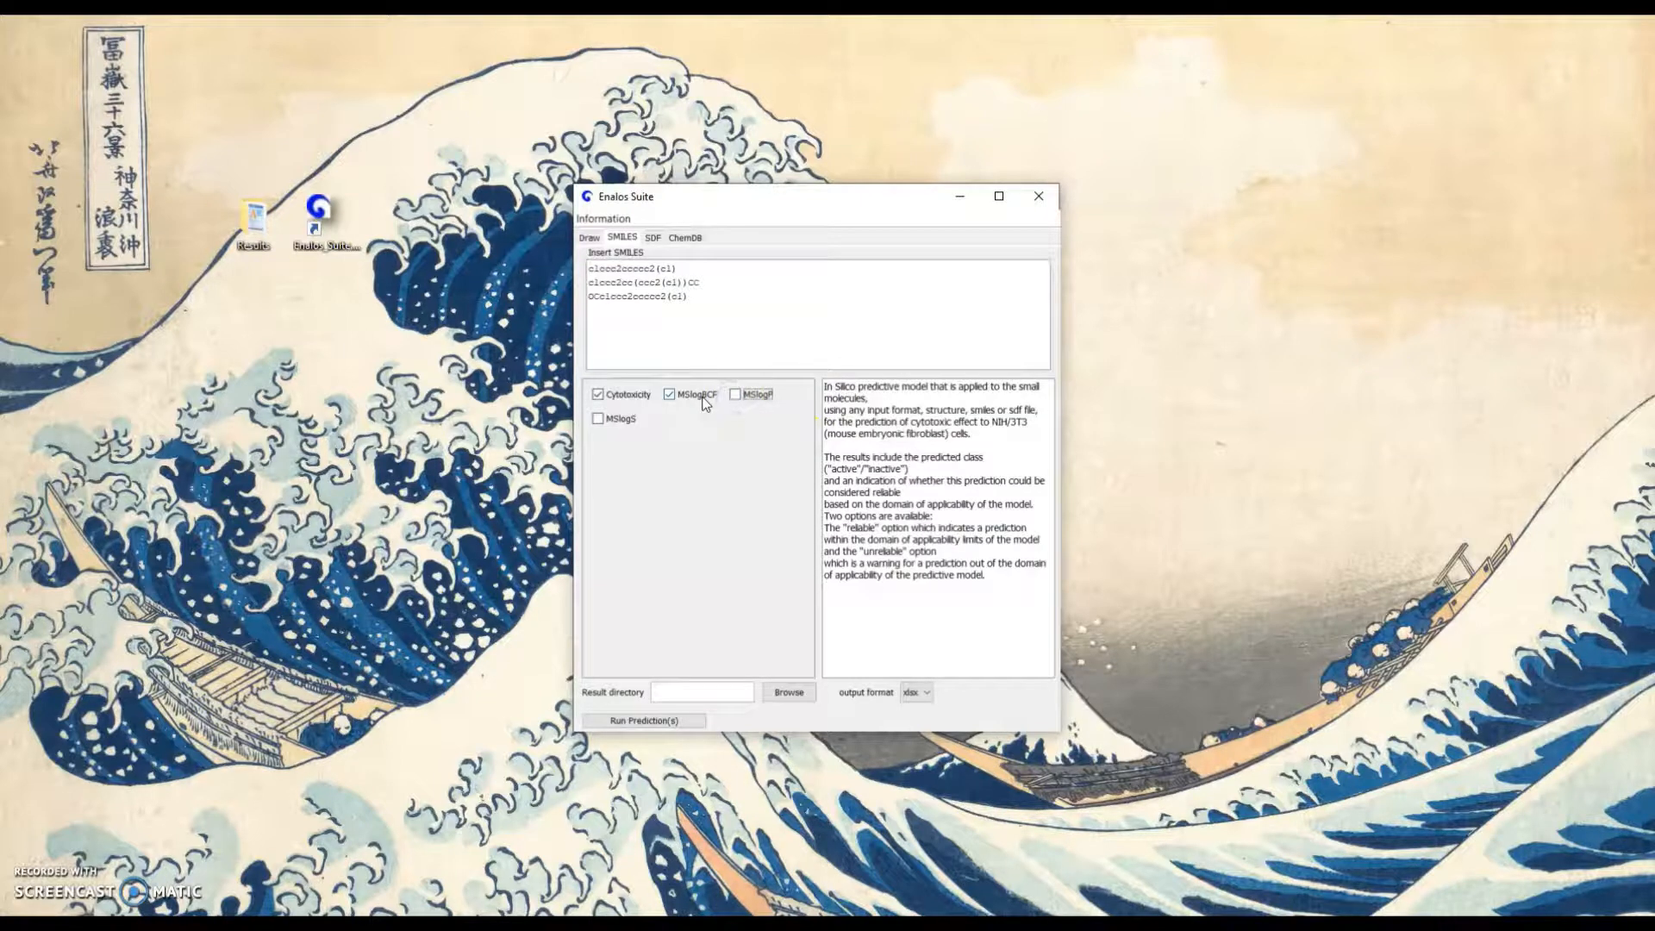
pyautogui.click(703, 398)
# Set the prediction's result directory to the Results folder on the desktop
pyautogui.click(812, 693)
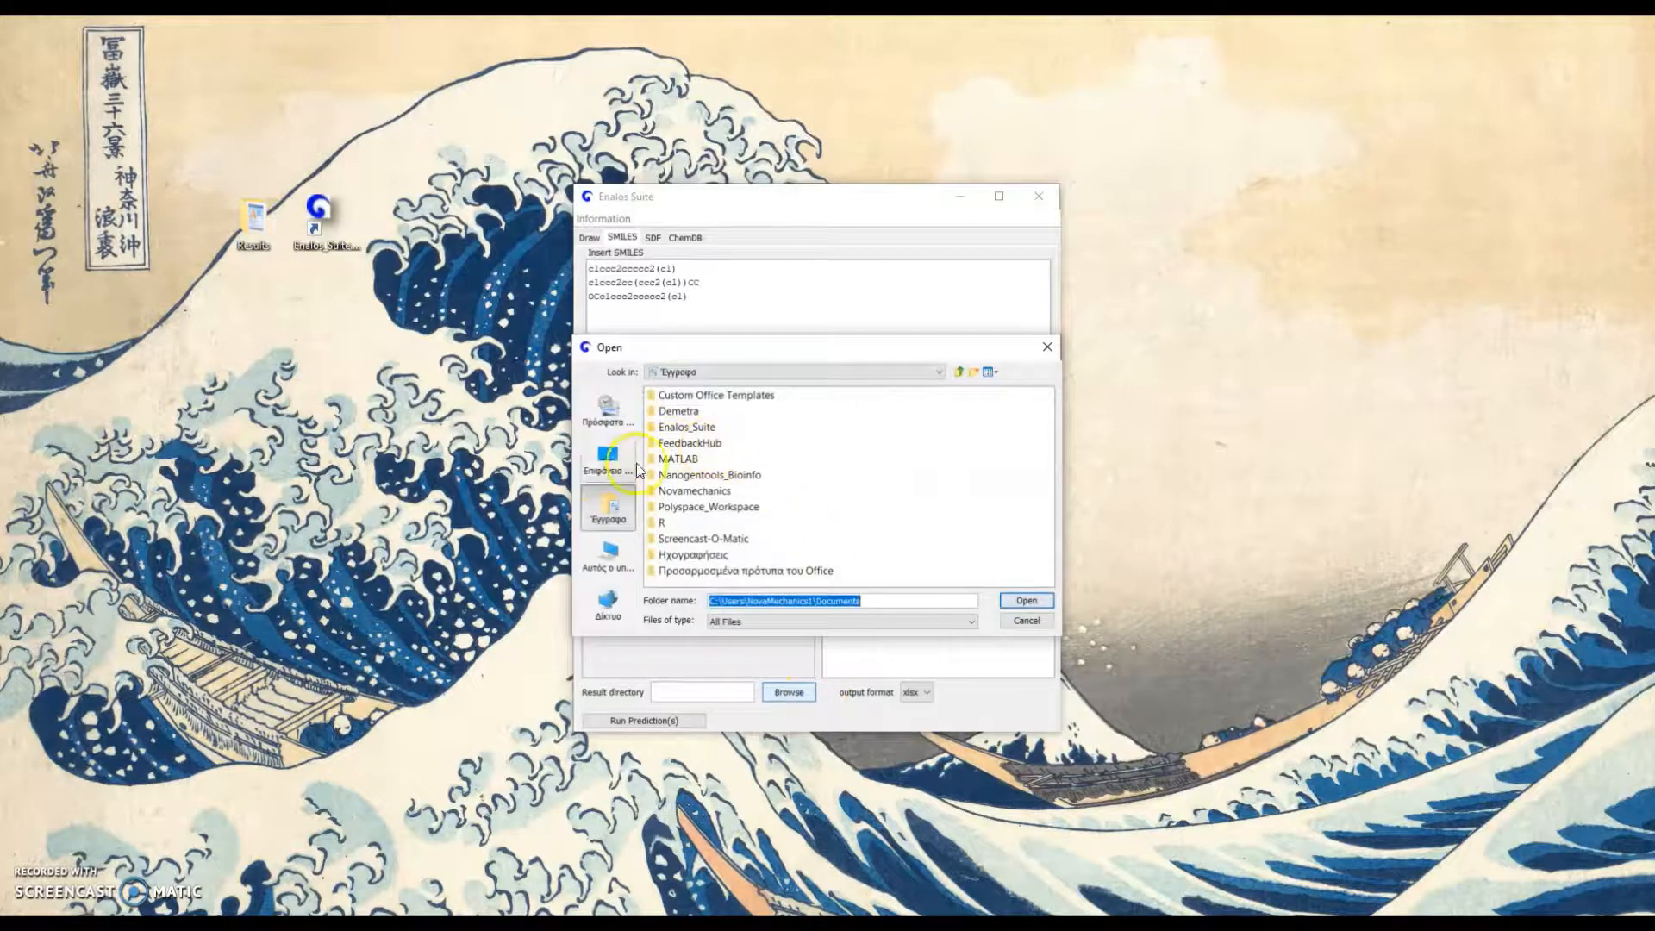
pyautogui.click(636, 470)
pyautogui.doubleClick(690, 528)
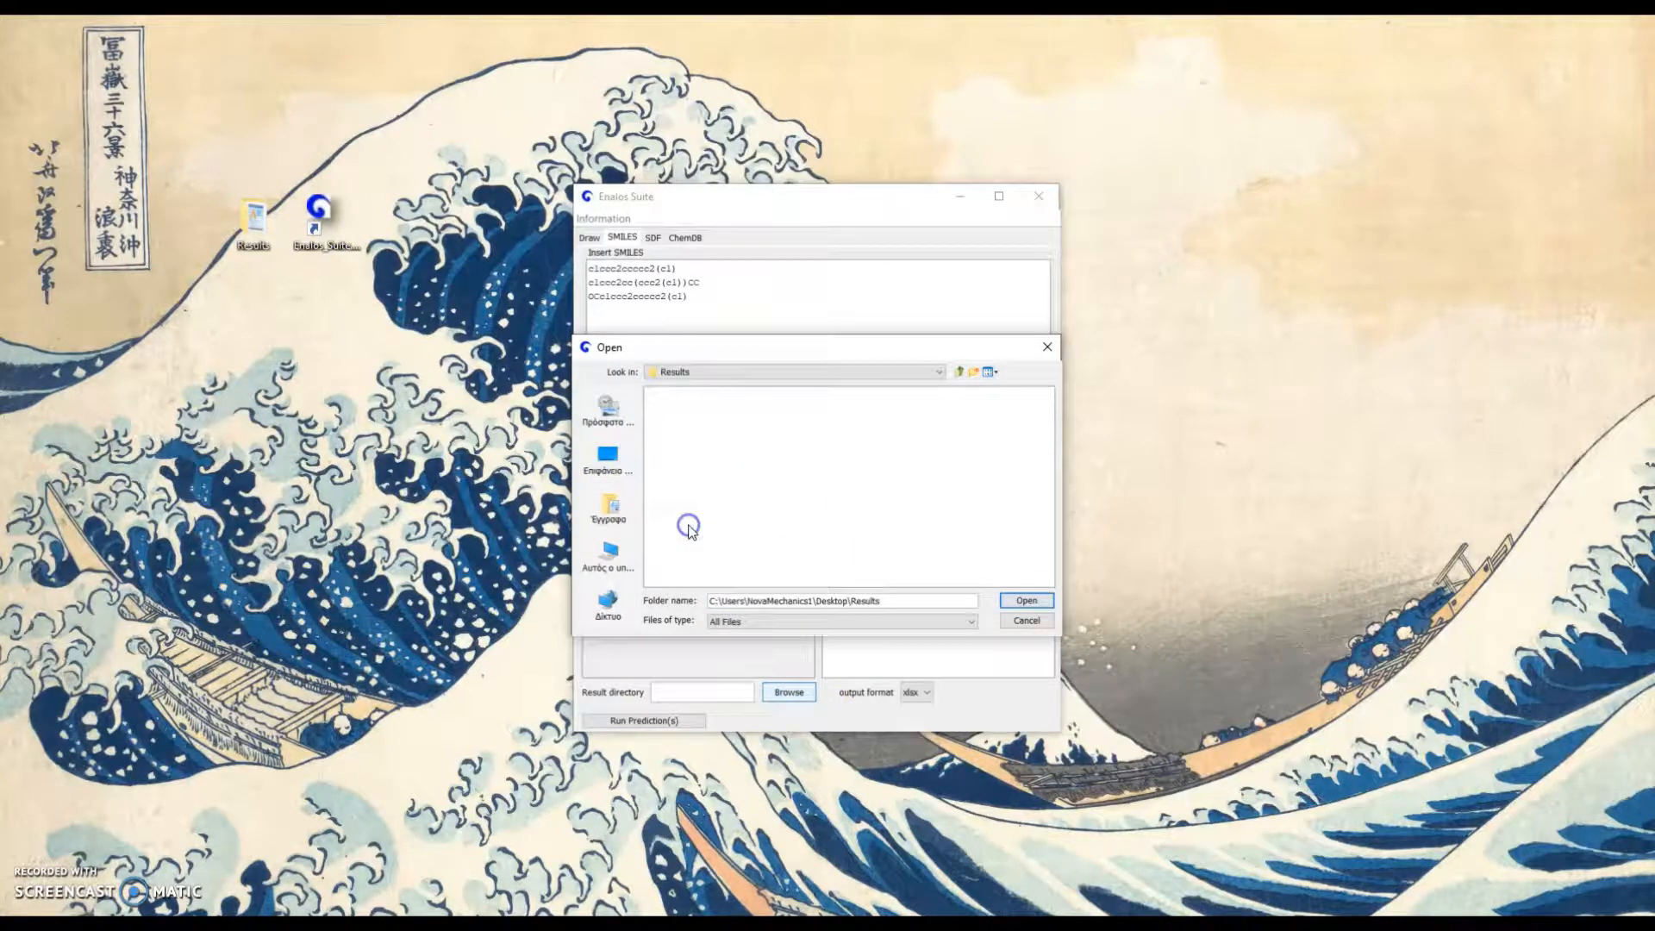
pyautogui.click(1024, 600)
# Keep xlsx as the output format and run the Cytotoxicity prediction on the SMILES entries
pyautogui.click(934, 692)
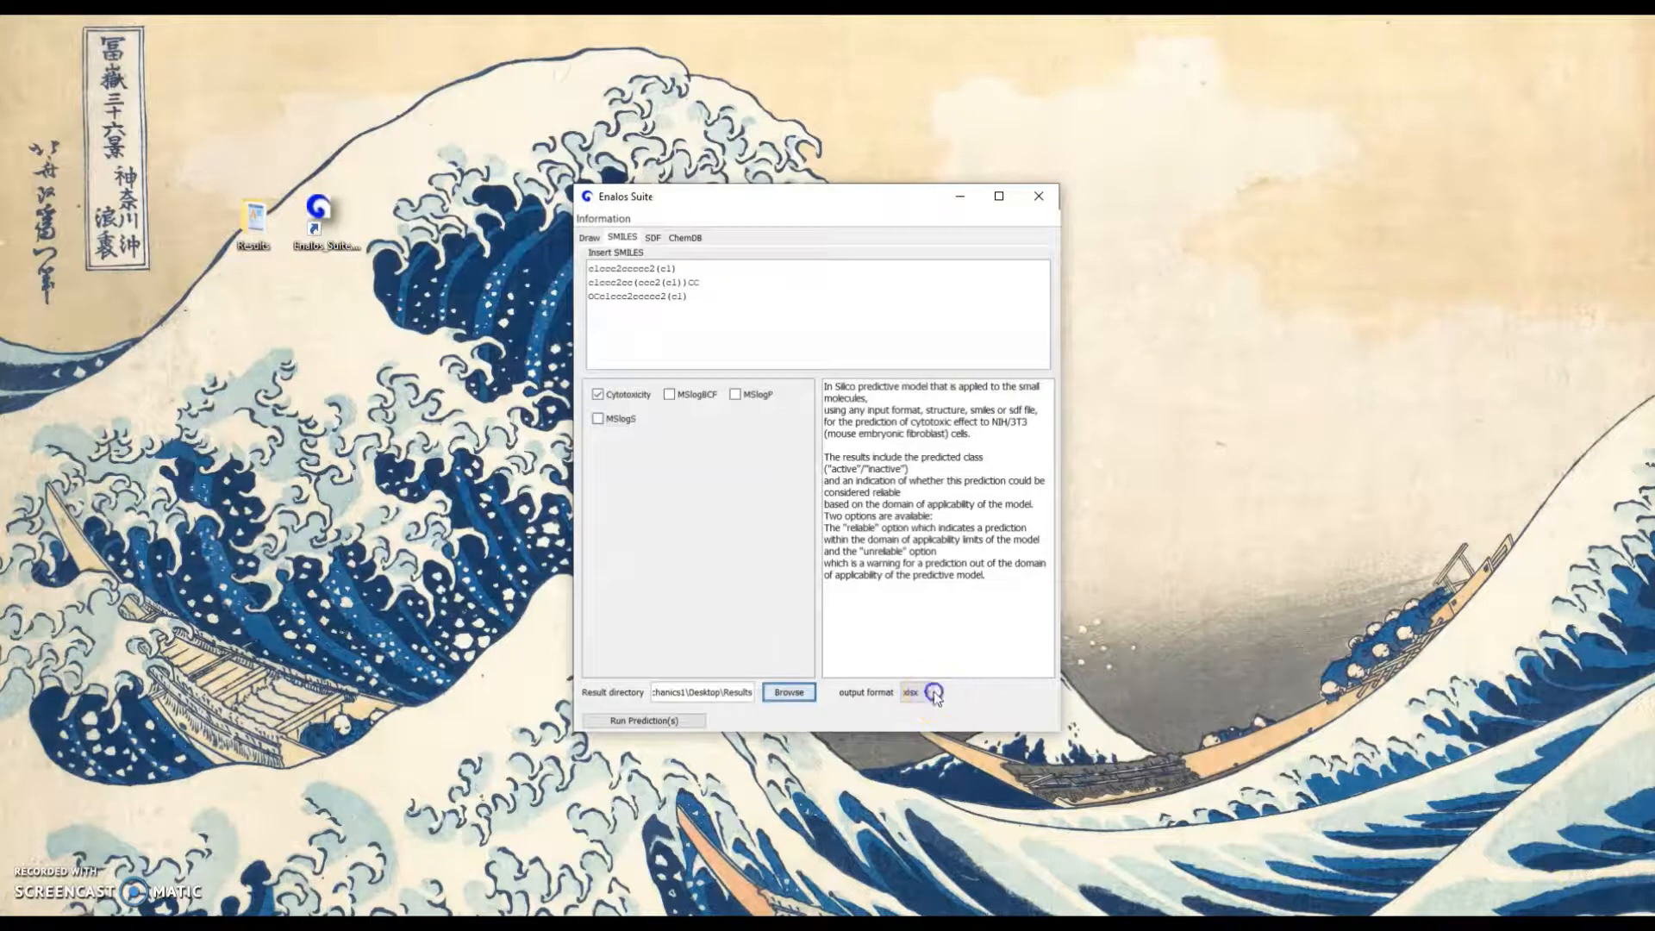
pyautogui.click(924, 692)
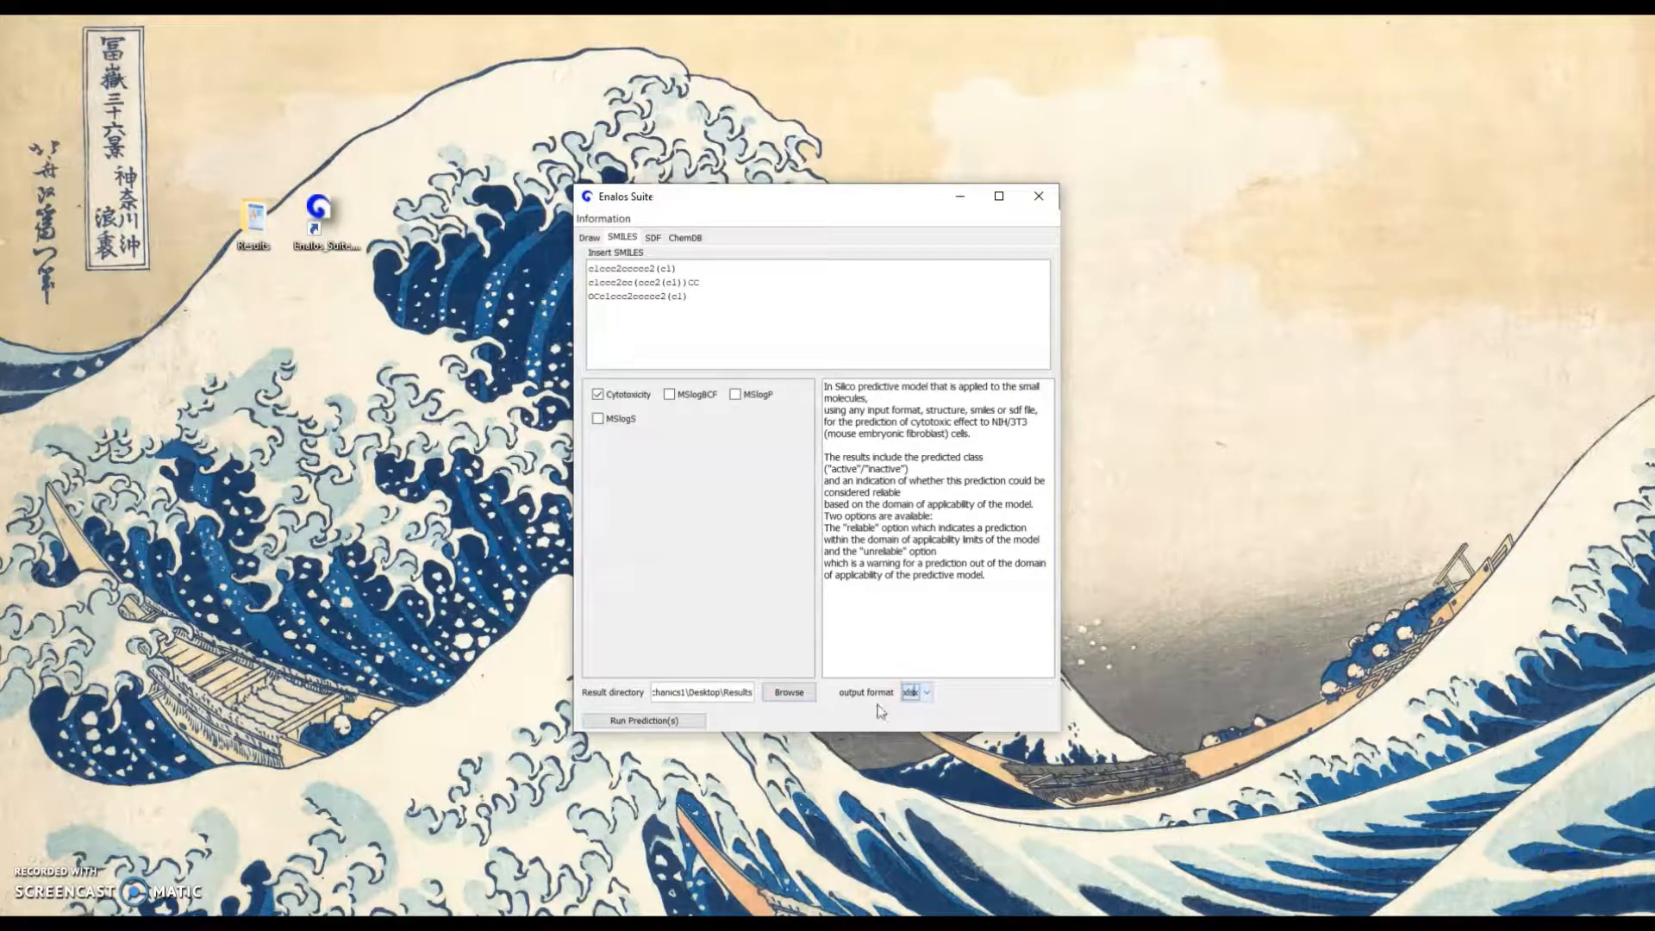
pyautogui.click(678, 723)
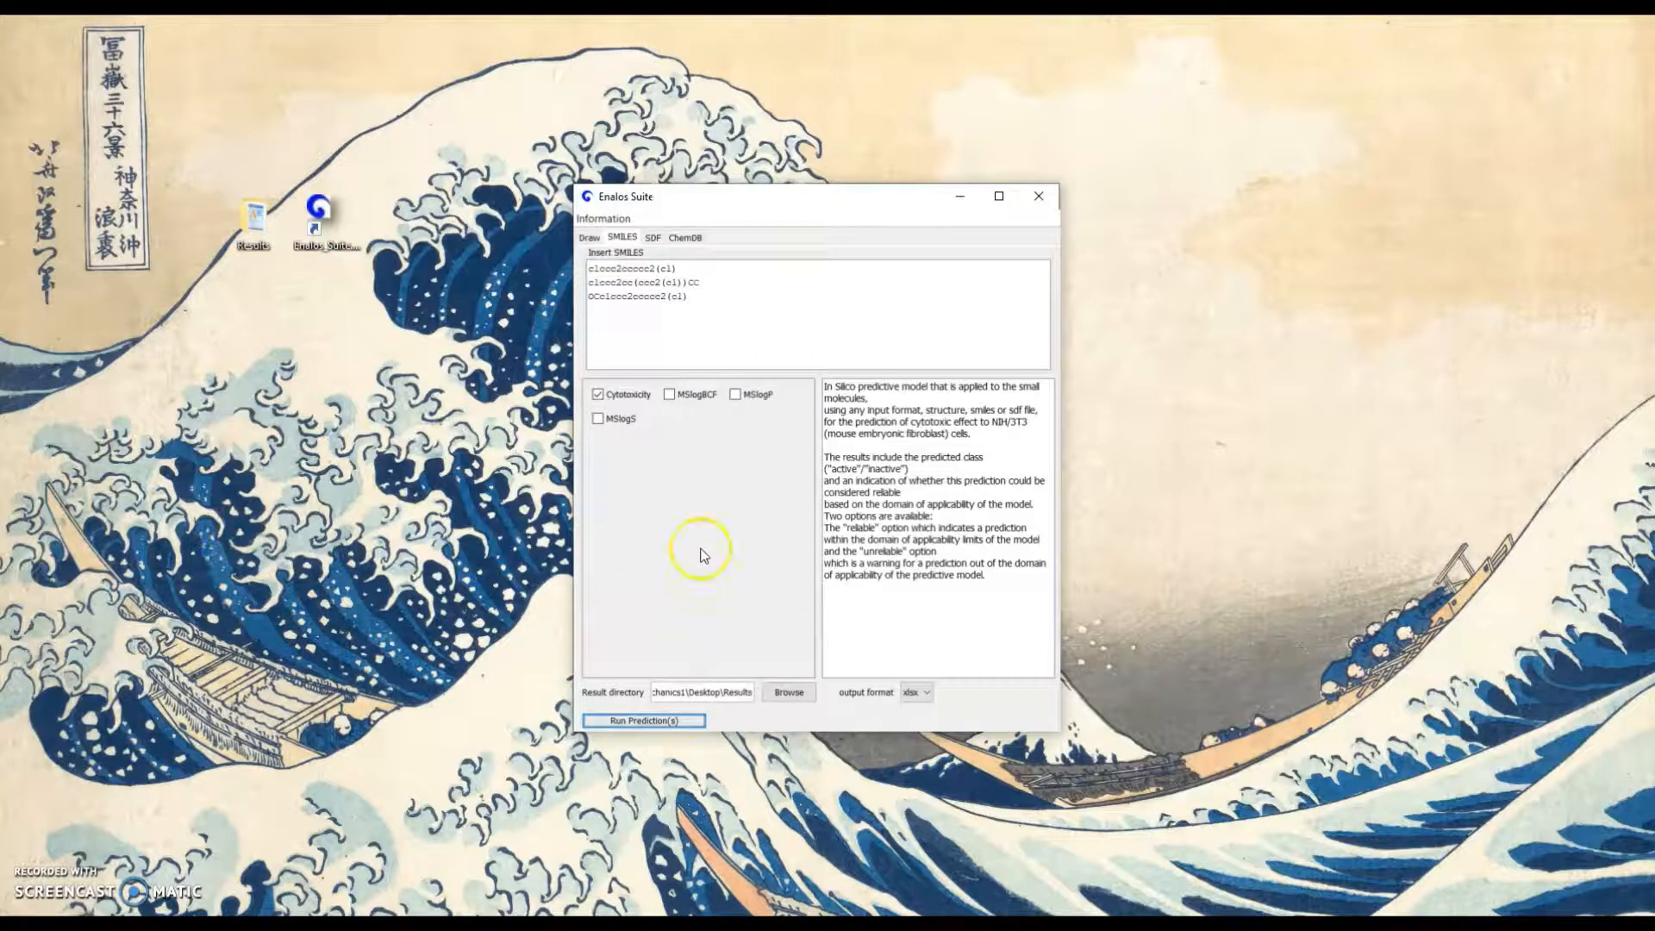
# Open the final report from the Results folder in Excel, examine the Cytotoxicity_Prediction values, and close the workbook
pyautogui.click(257, 214)
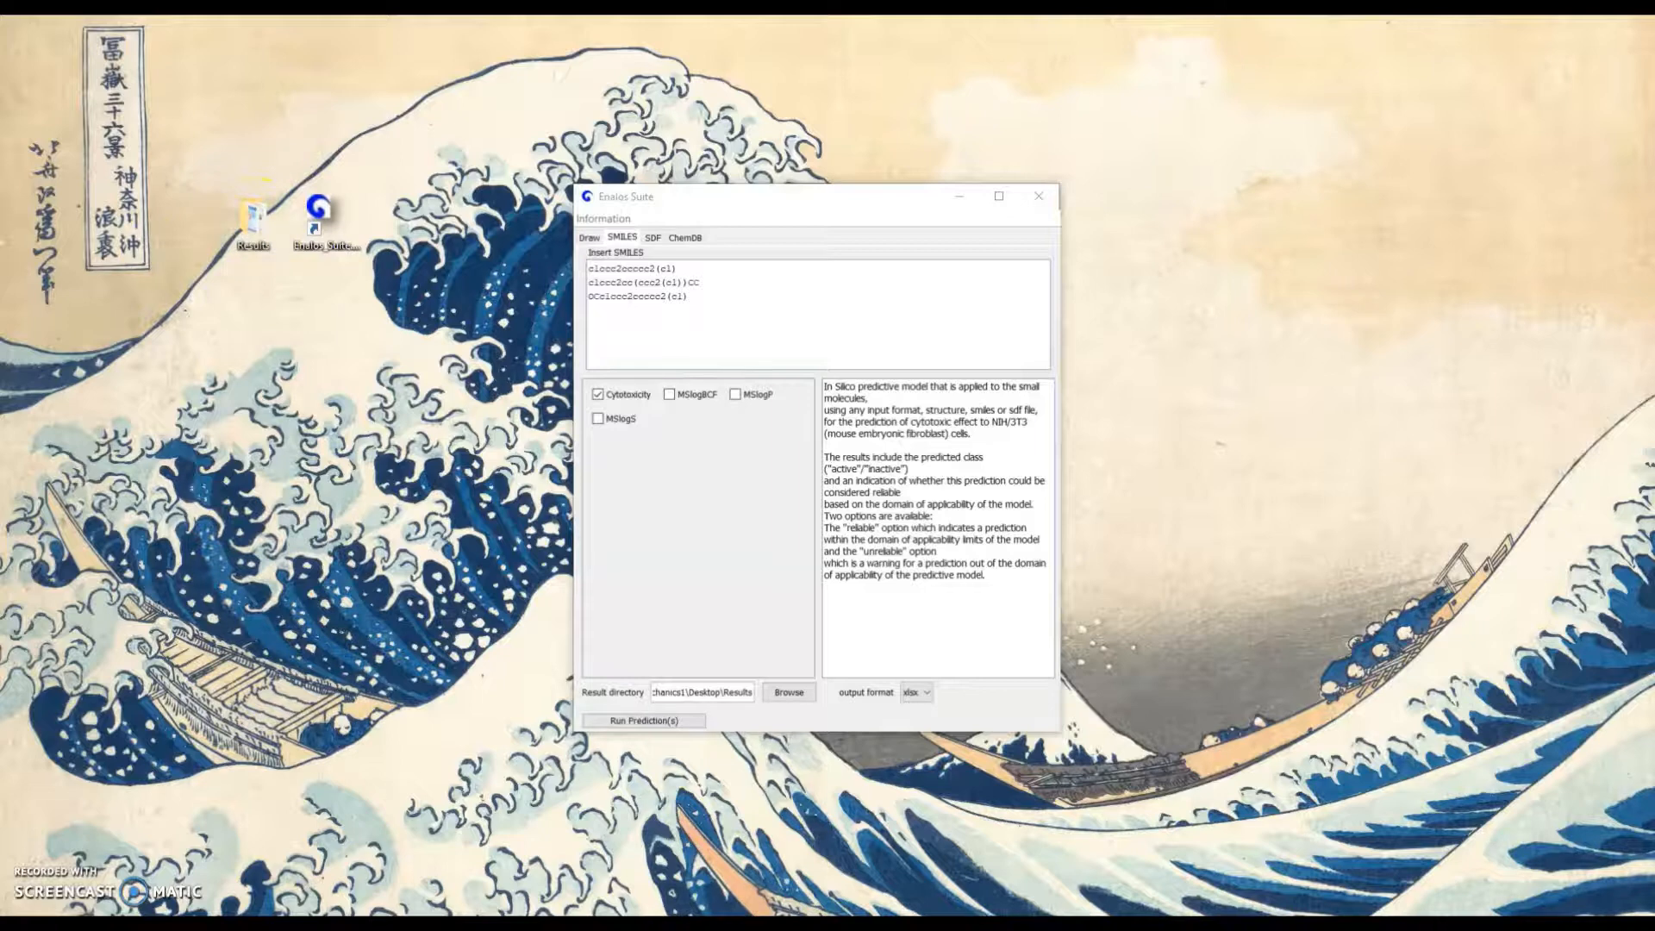
pyautogui.moveTo(0, 198); pyautogui.dragTo(1134, 183)
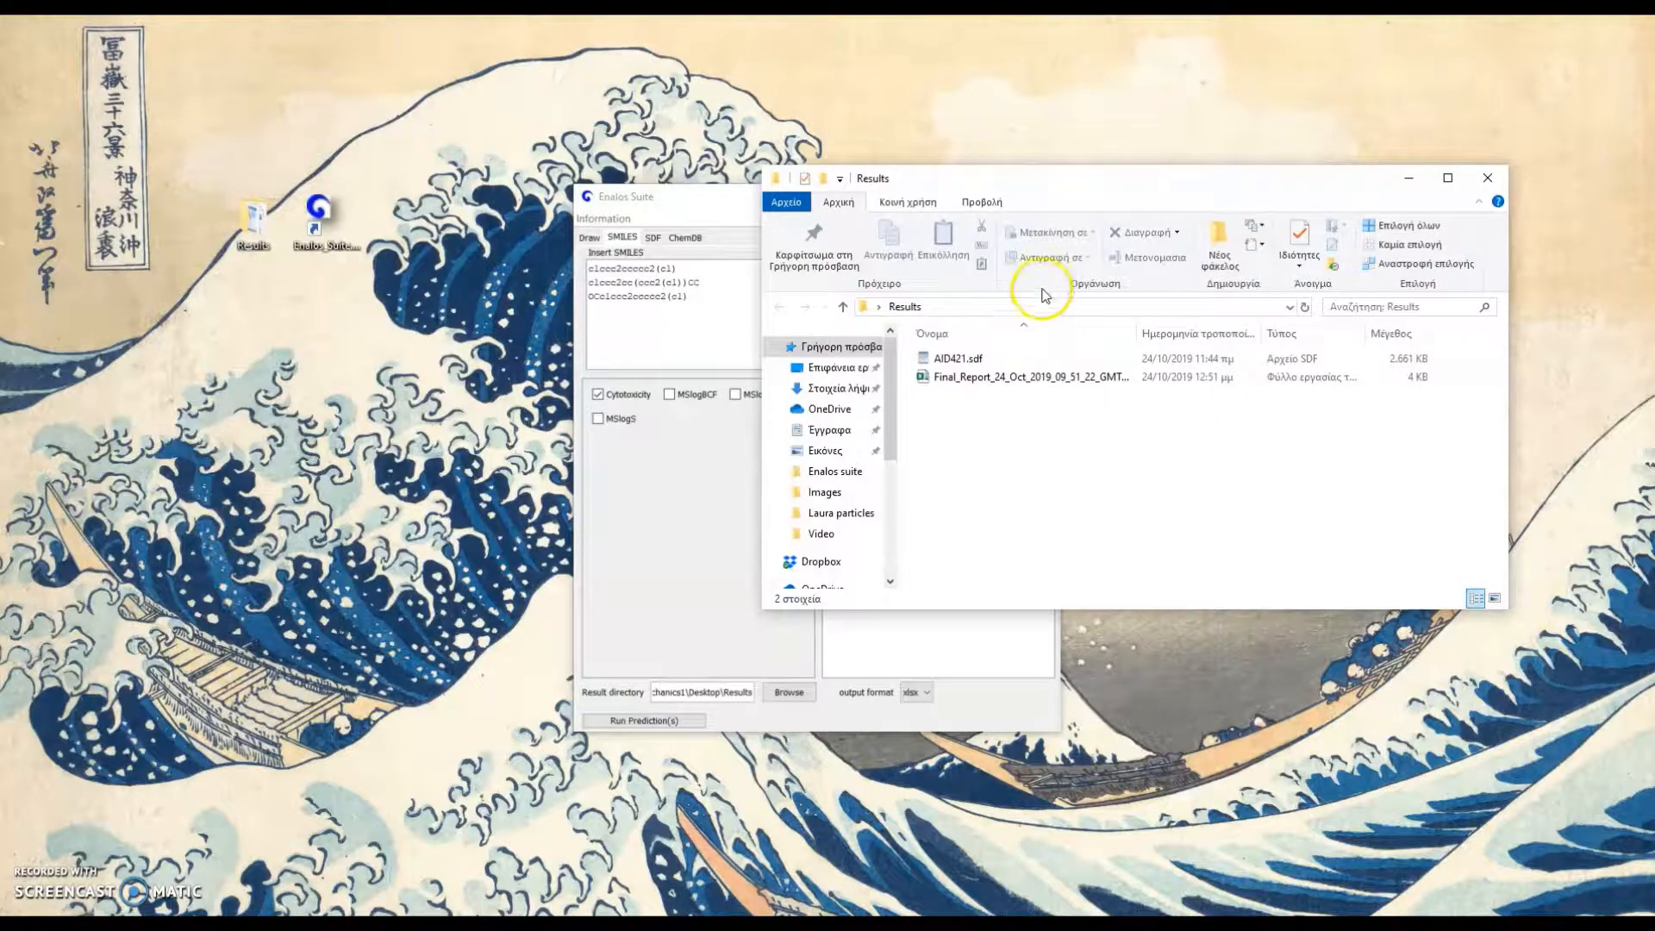
pyautogui.doubleClick(1055, 376)
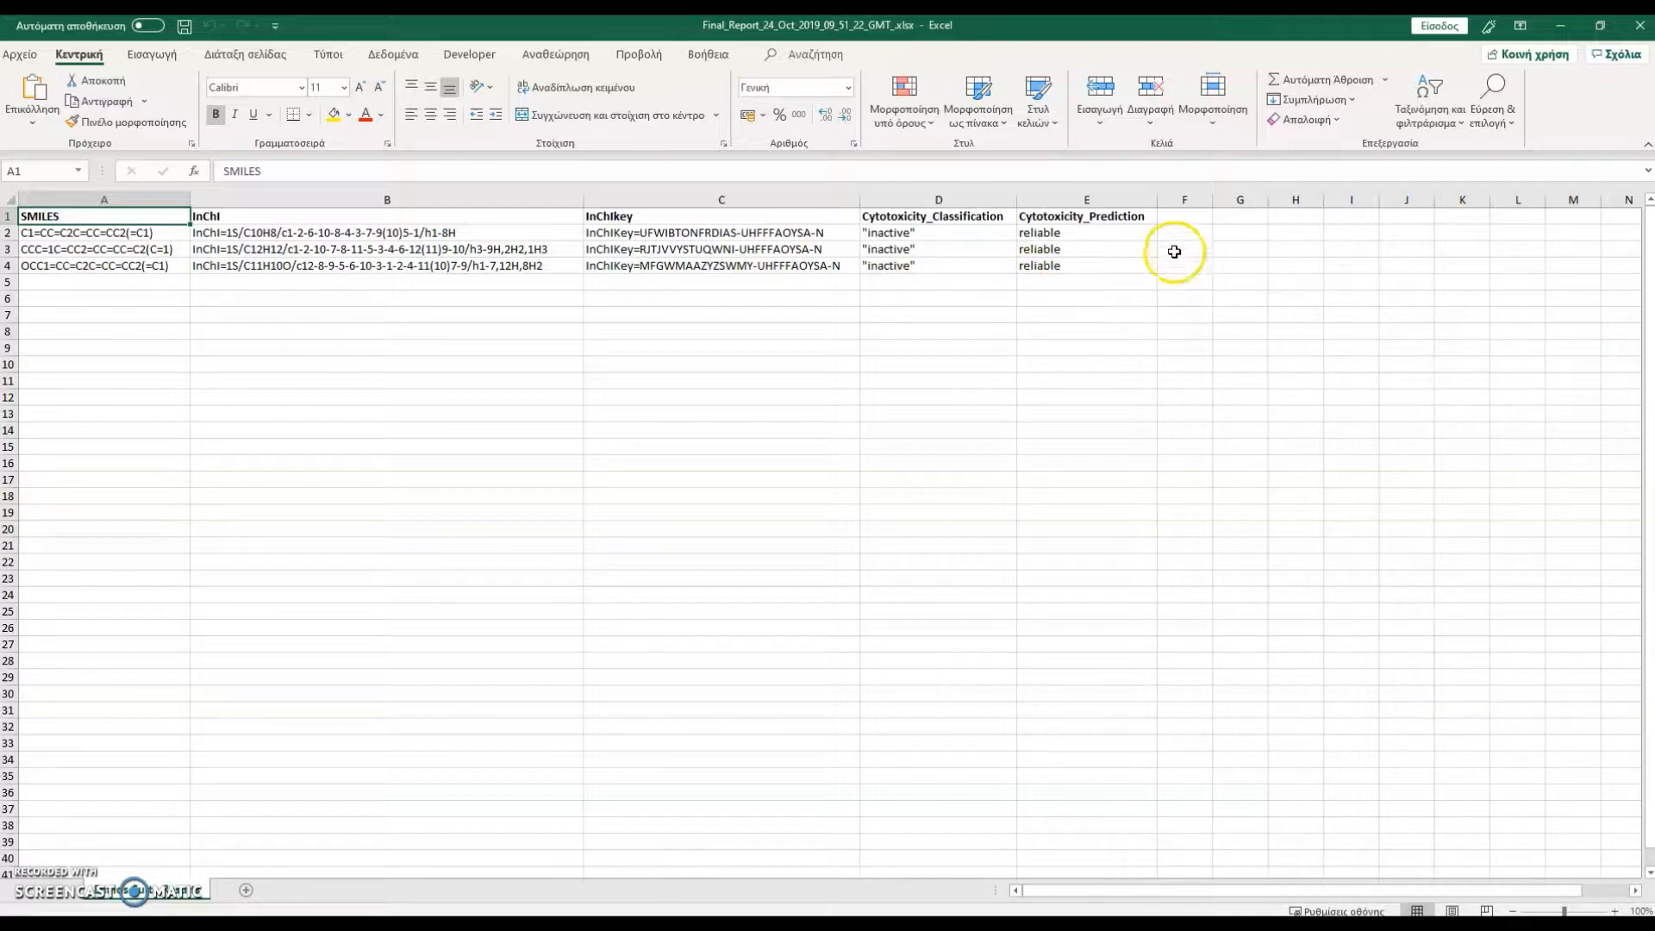
pyautogui.moveTo(1152, 235); pyautogui.dragTo(1139, 264)
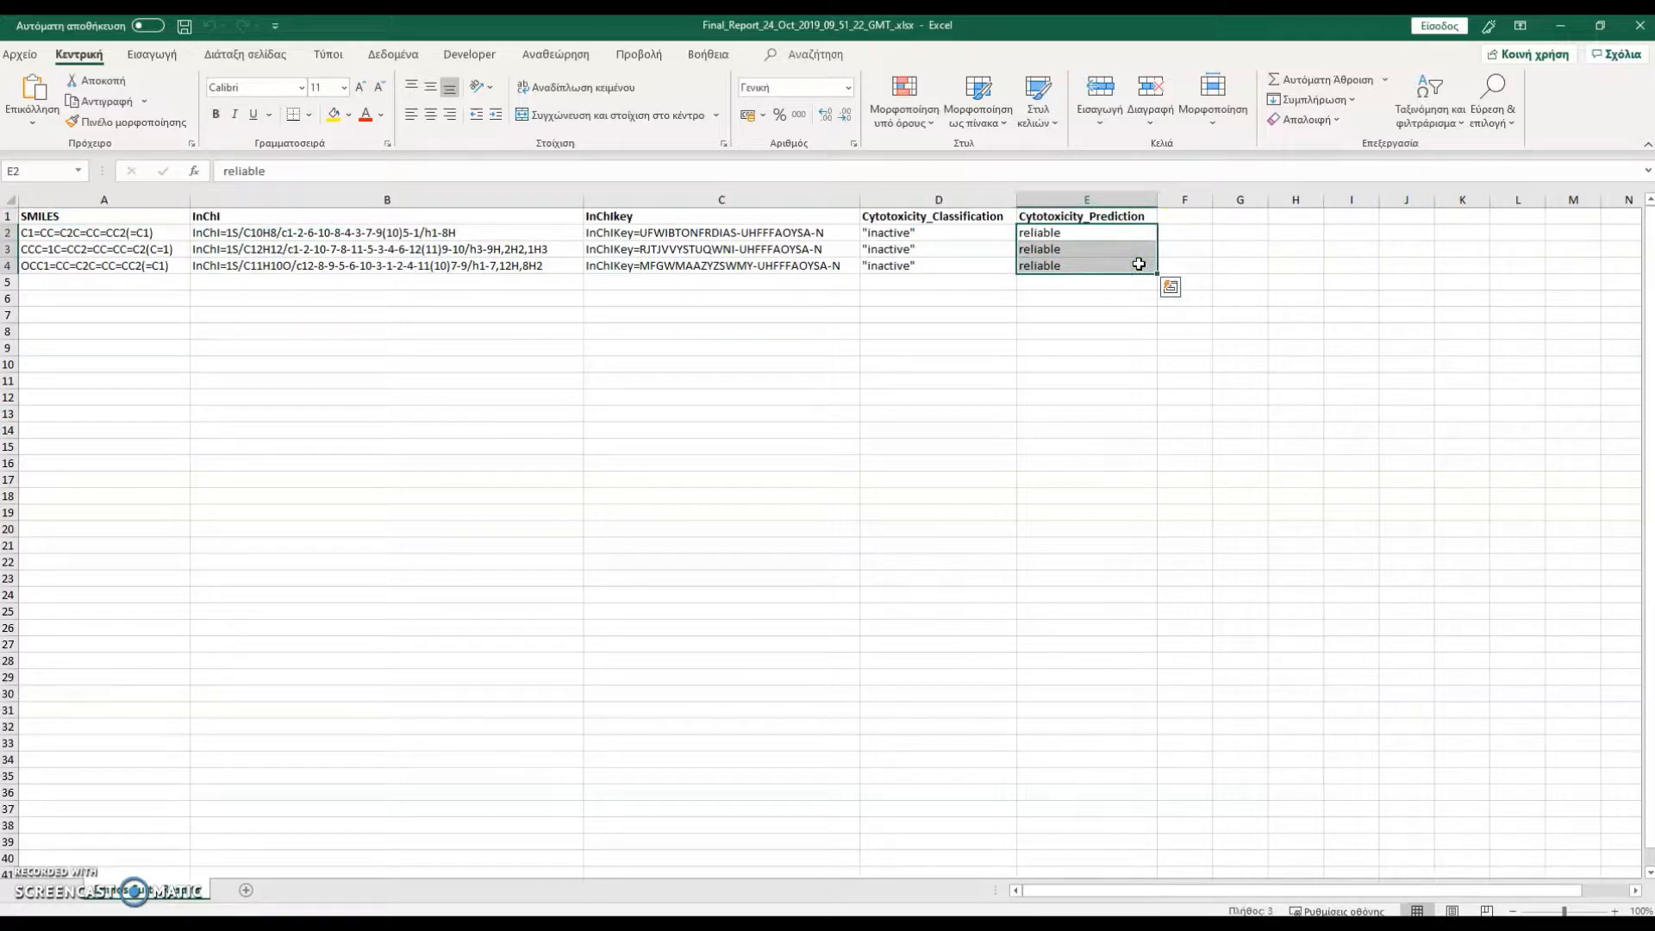
pyautogui.click(1639, 36)
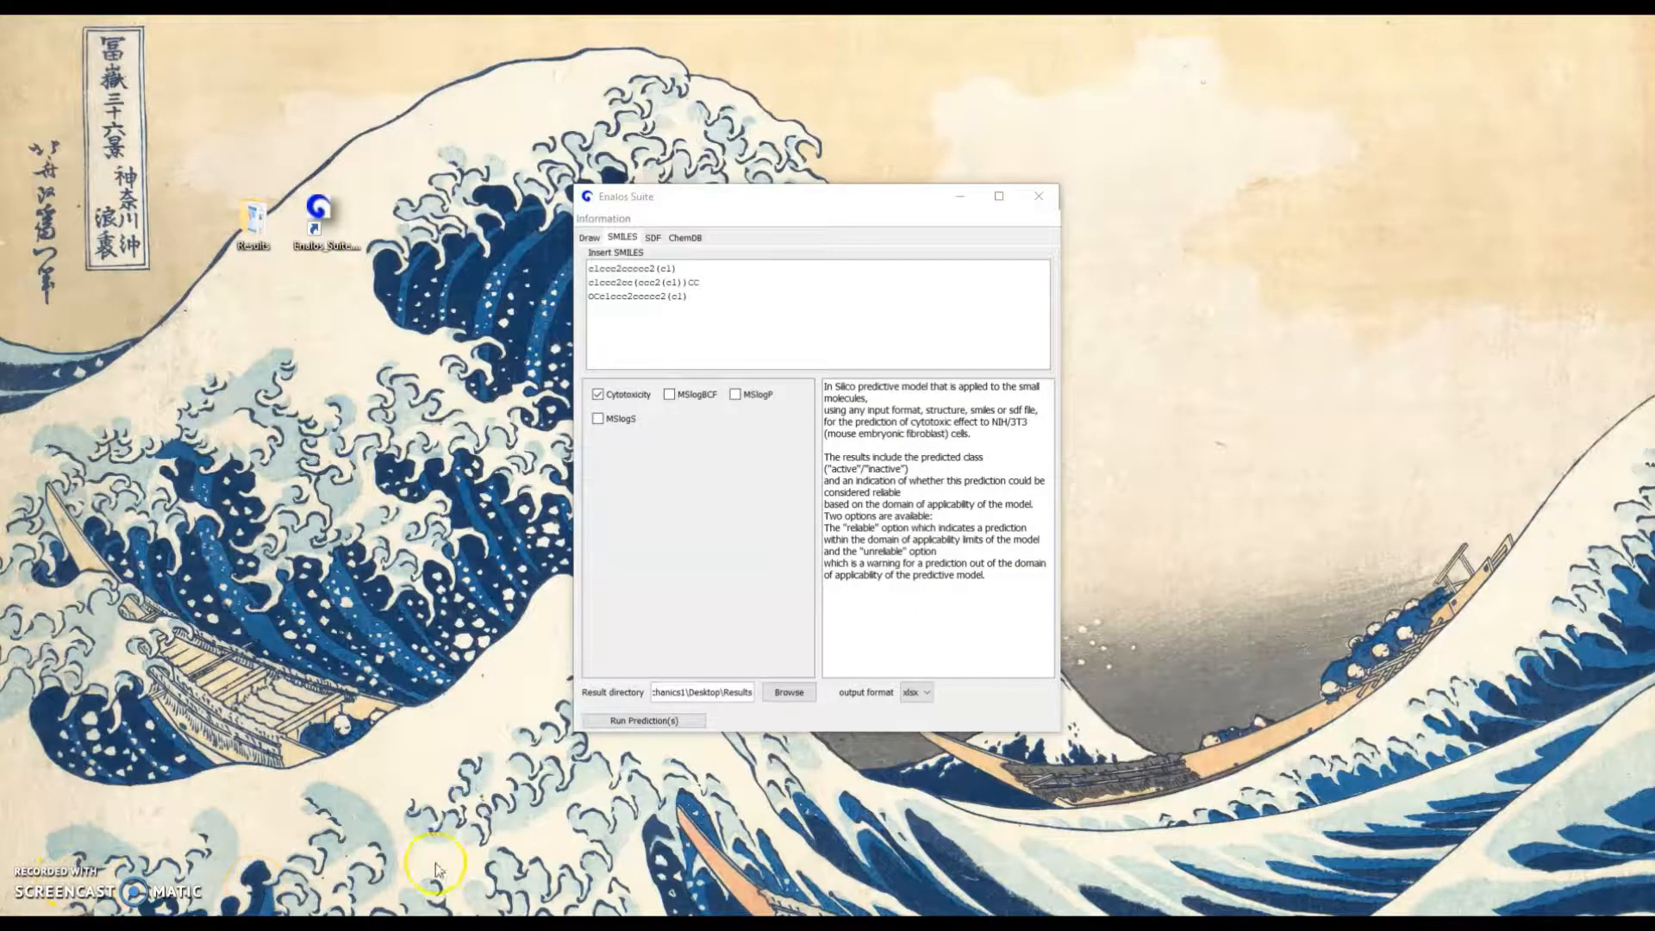
# Set up a ChemDB query with the PubChem Information action and SMILES as the input type
pyautogui.click(701, 241)
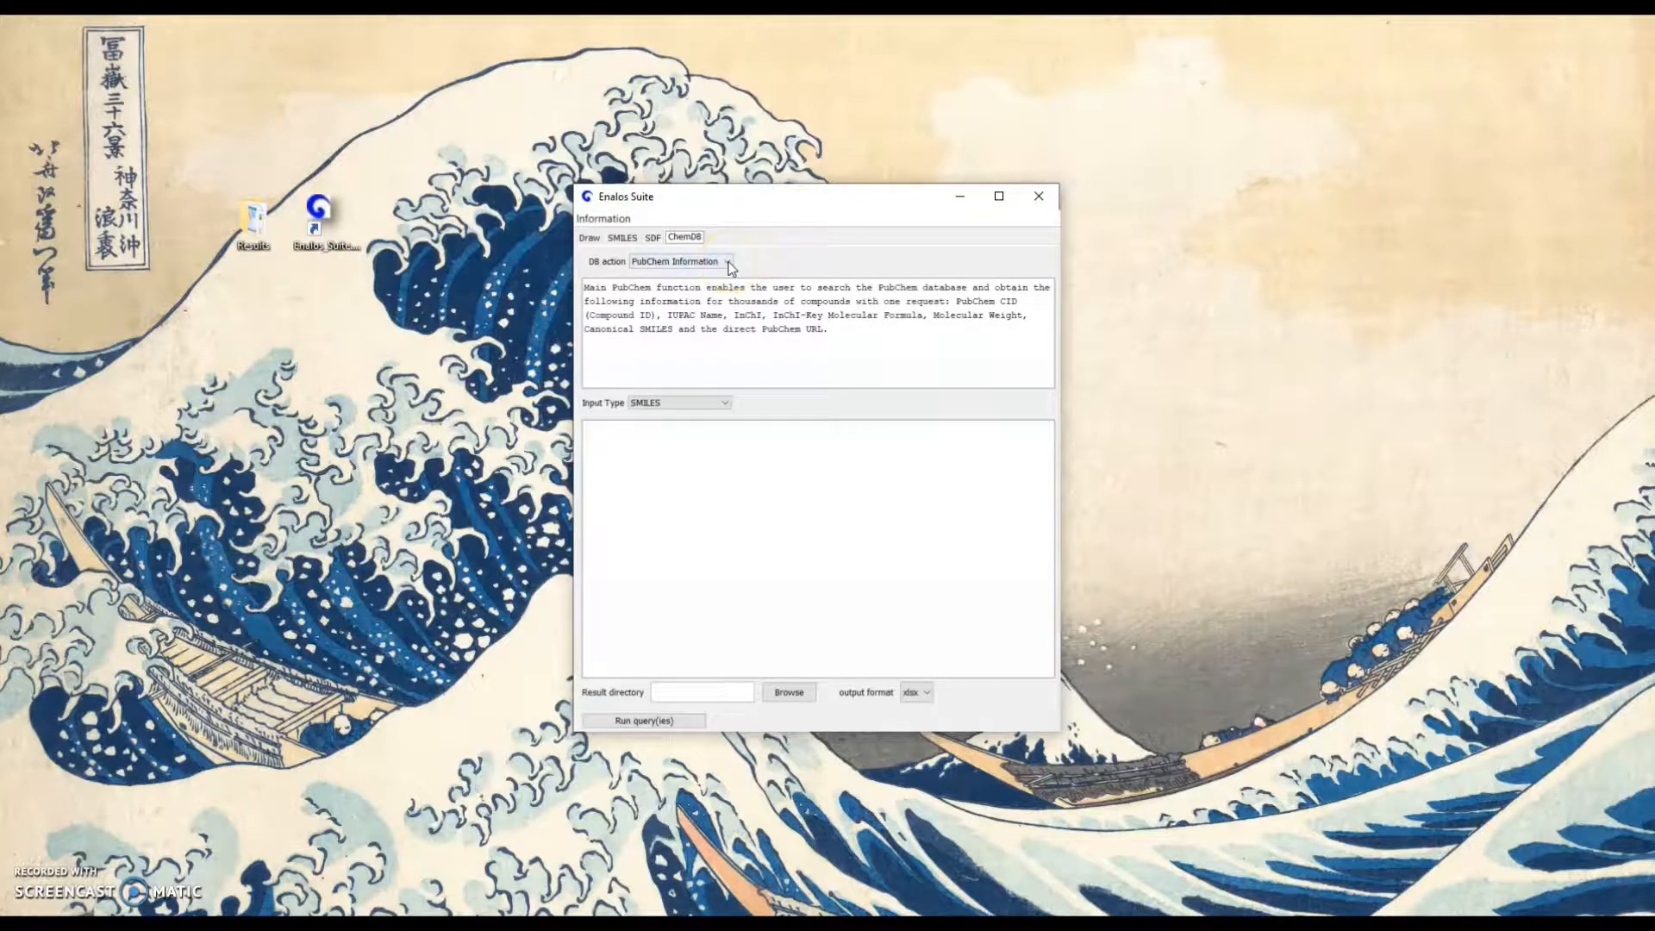
pyautogui.click(728, 263)
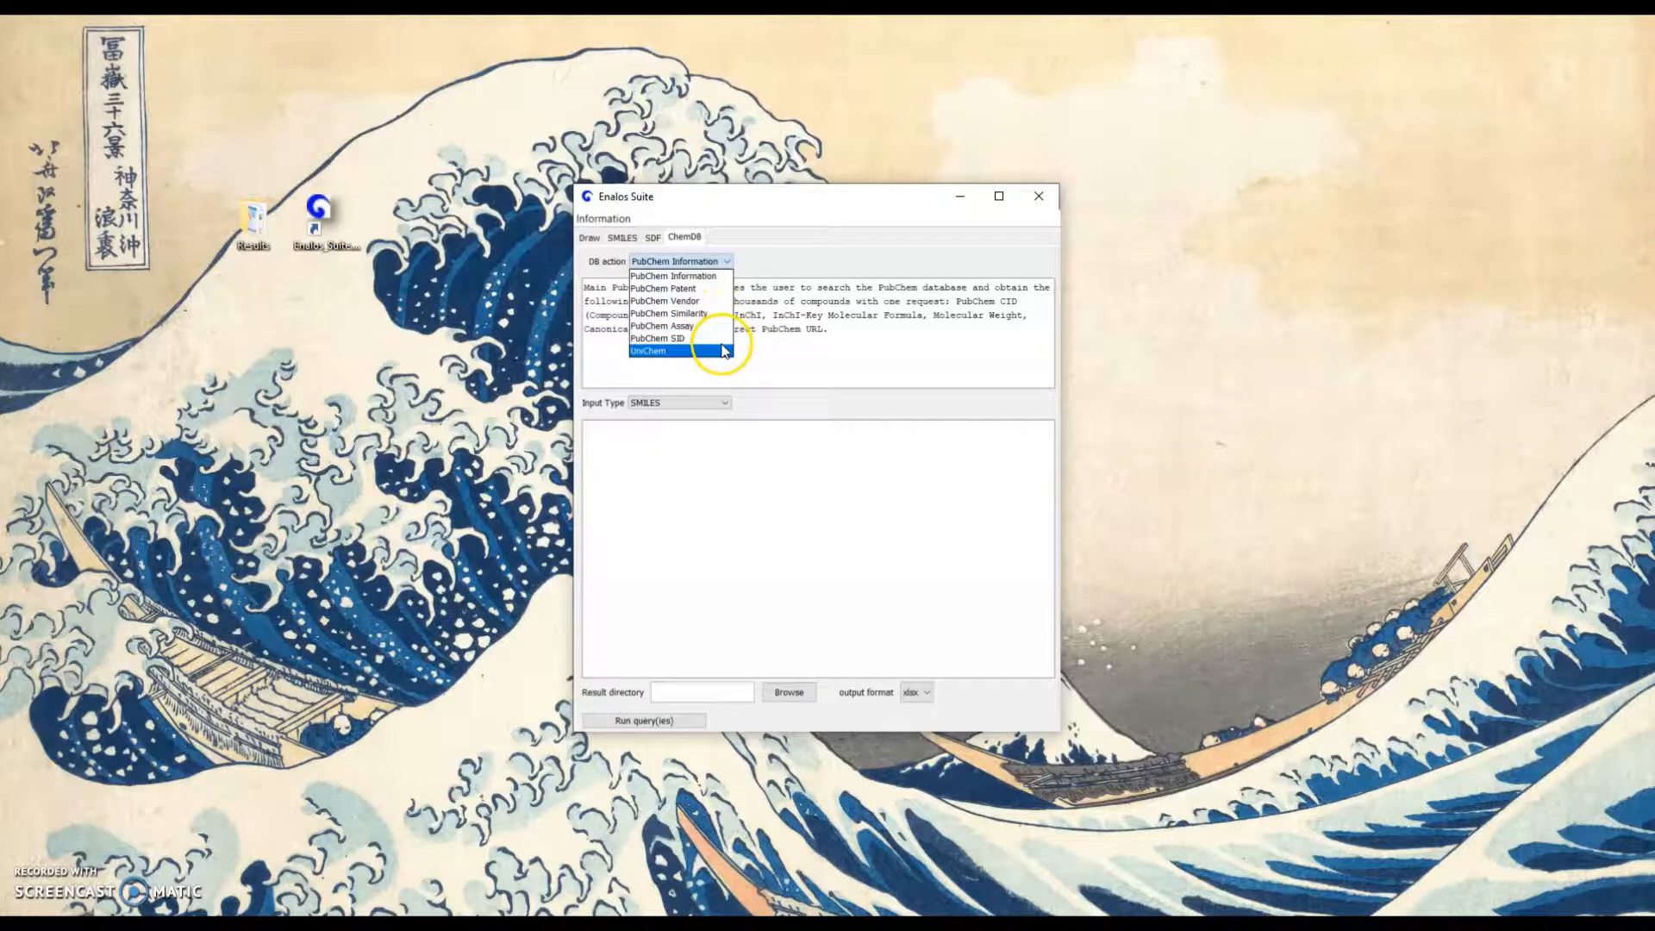
pyautogui.click(720, 276)
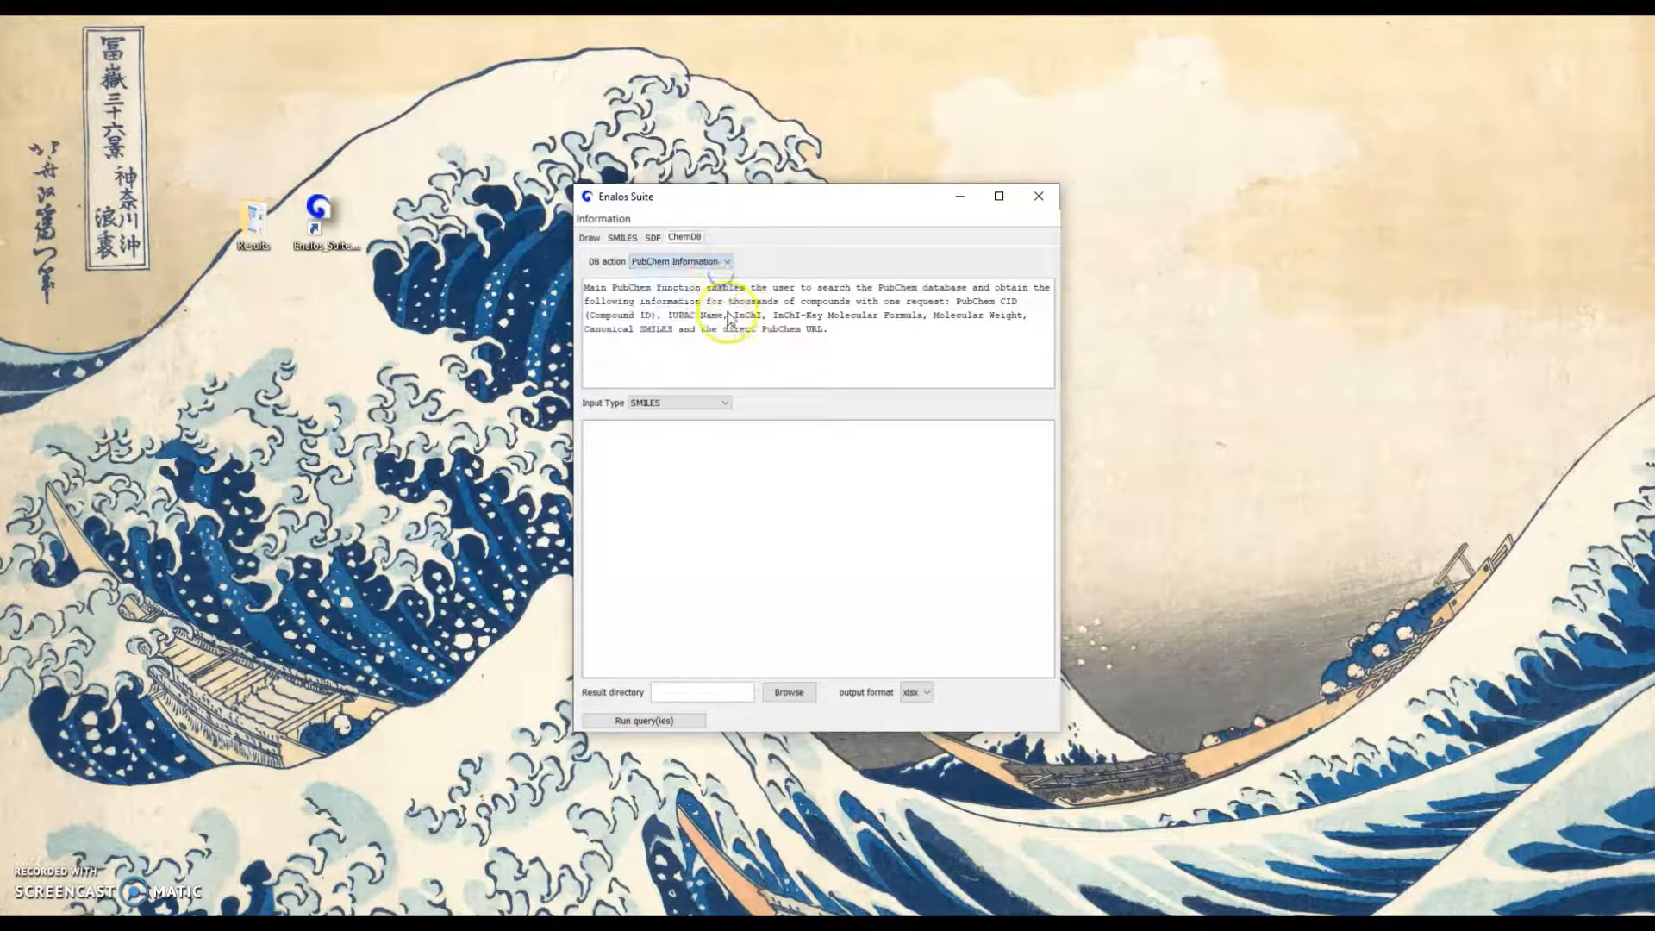
pyautogui.click(721, 403)
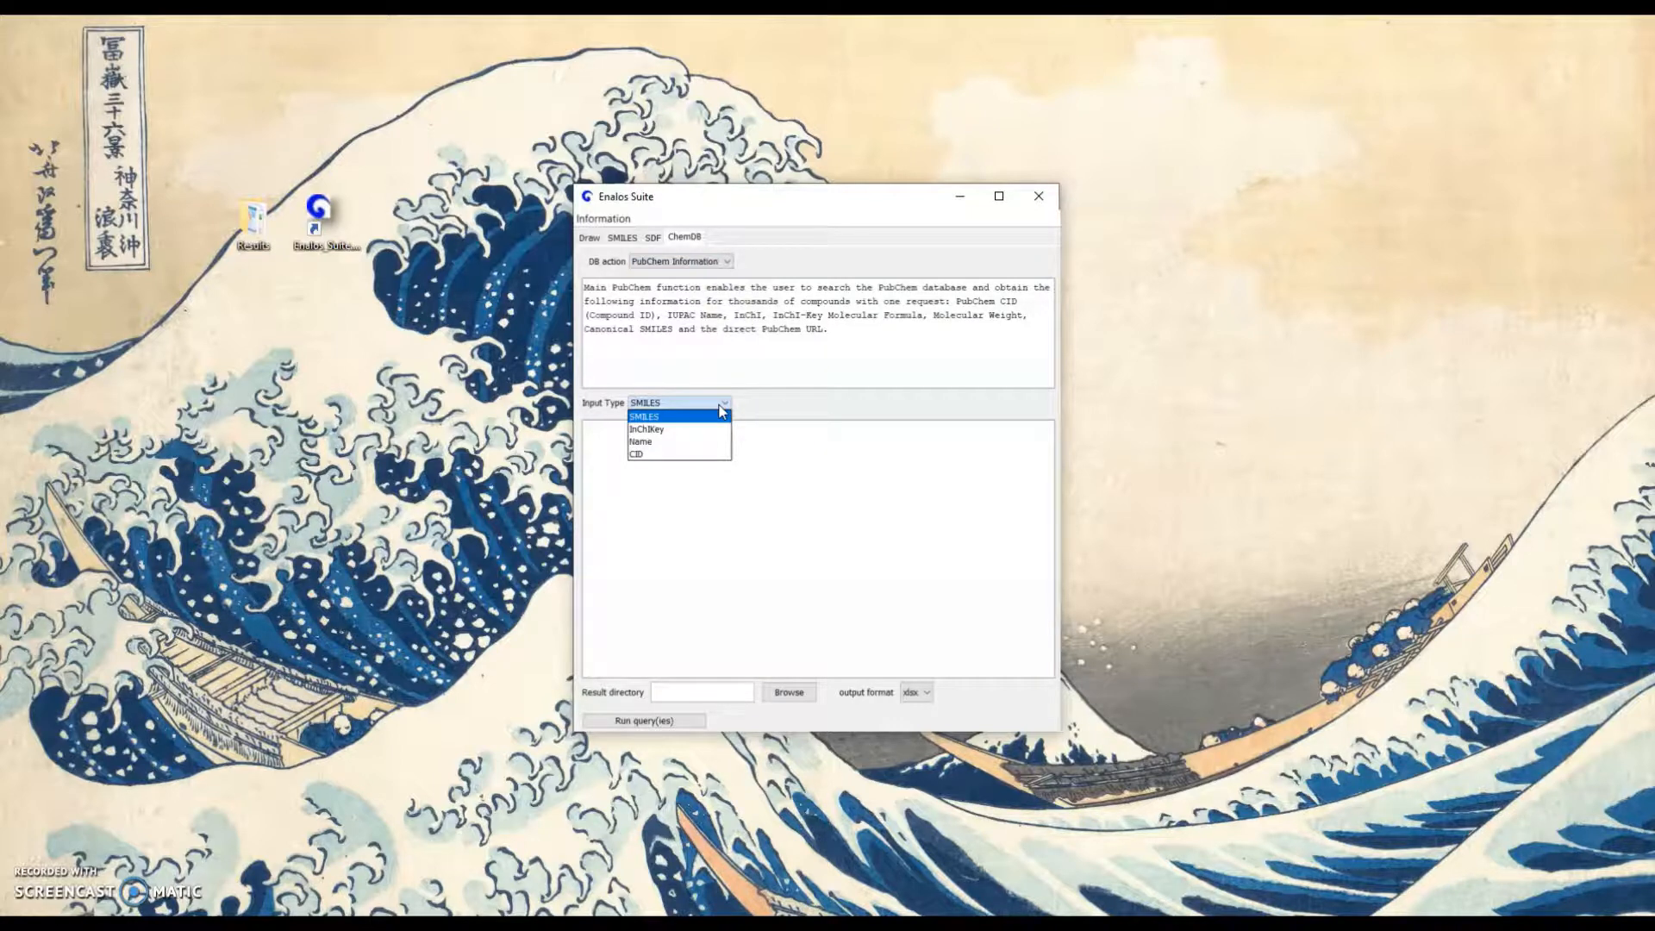
pyautogui.click(720, 403)
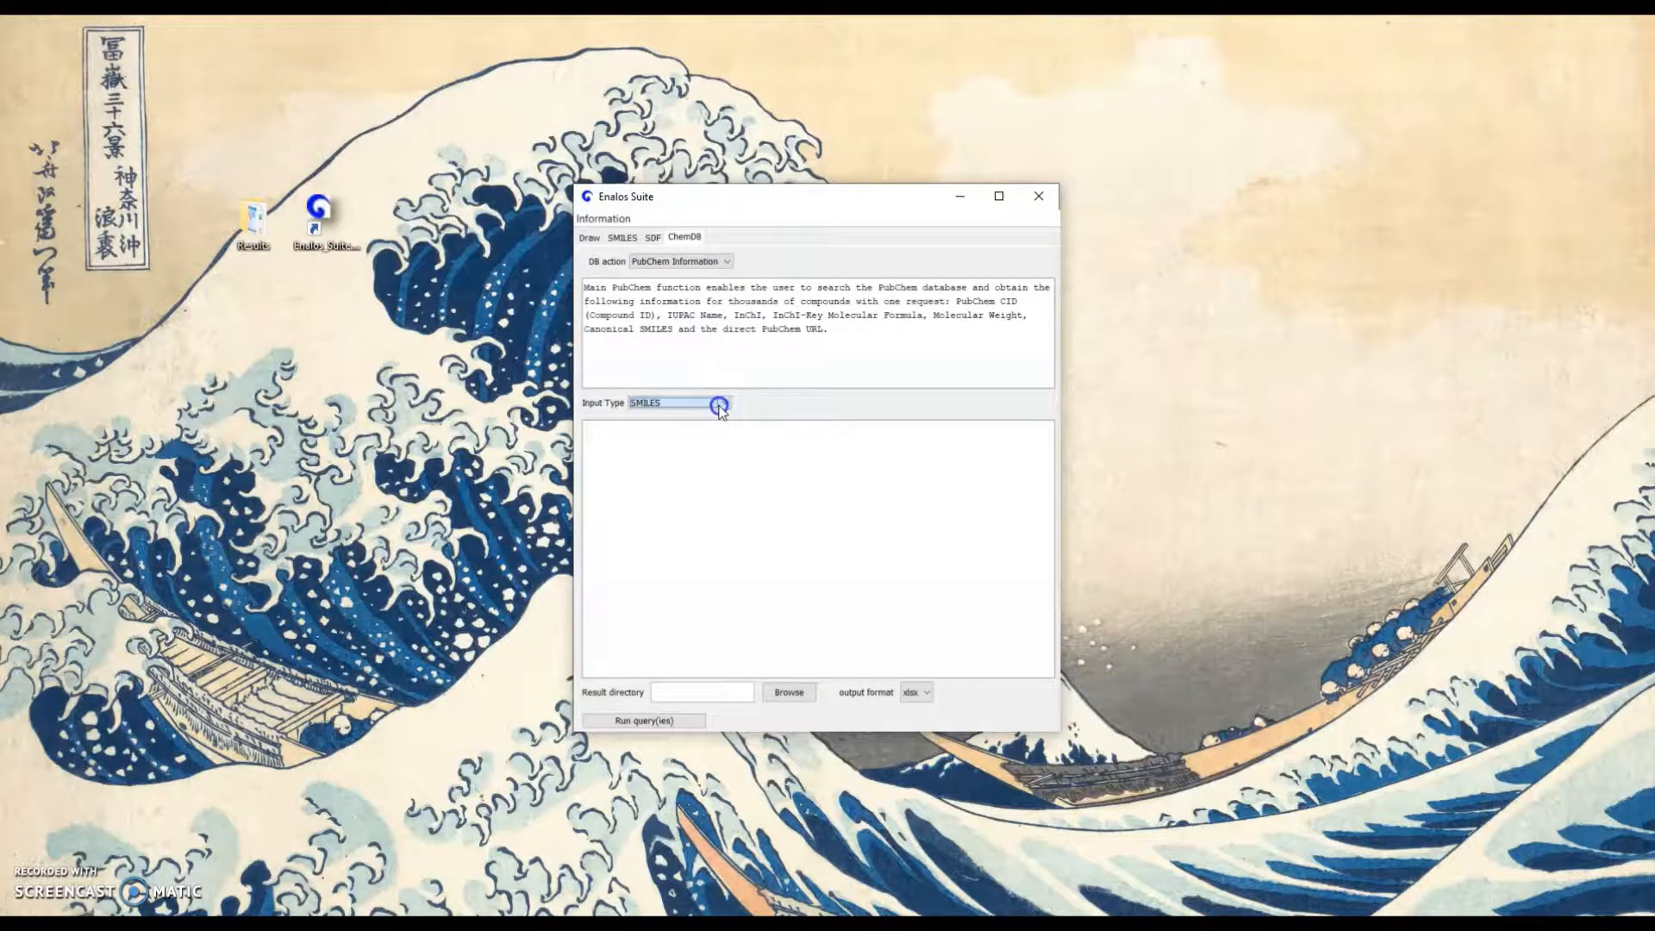
pyautogui.click(746, 376)
# Copy the three SMILES strings from the SMILES input into the ChemDB query's compound box
pyautogui.click(622, 237)
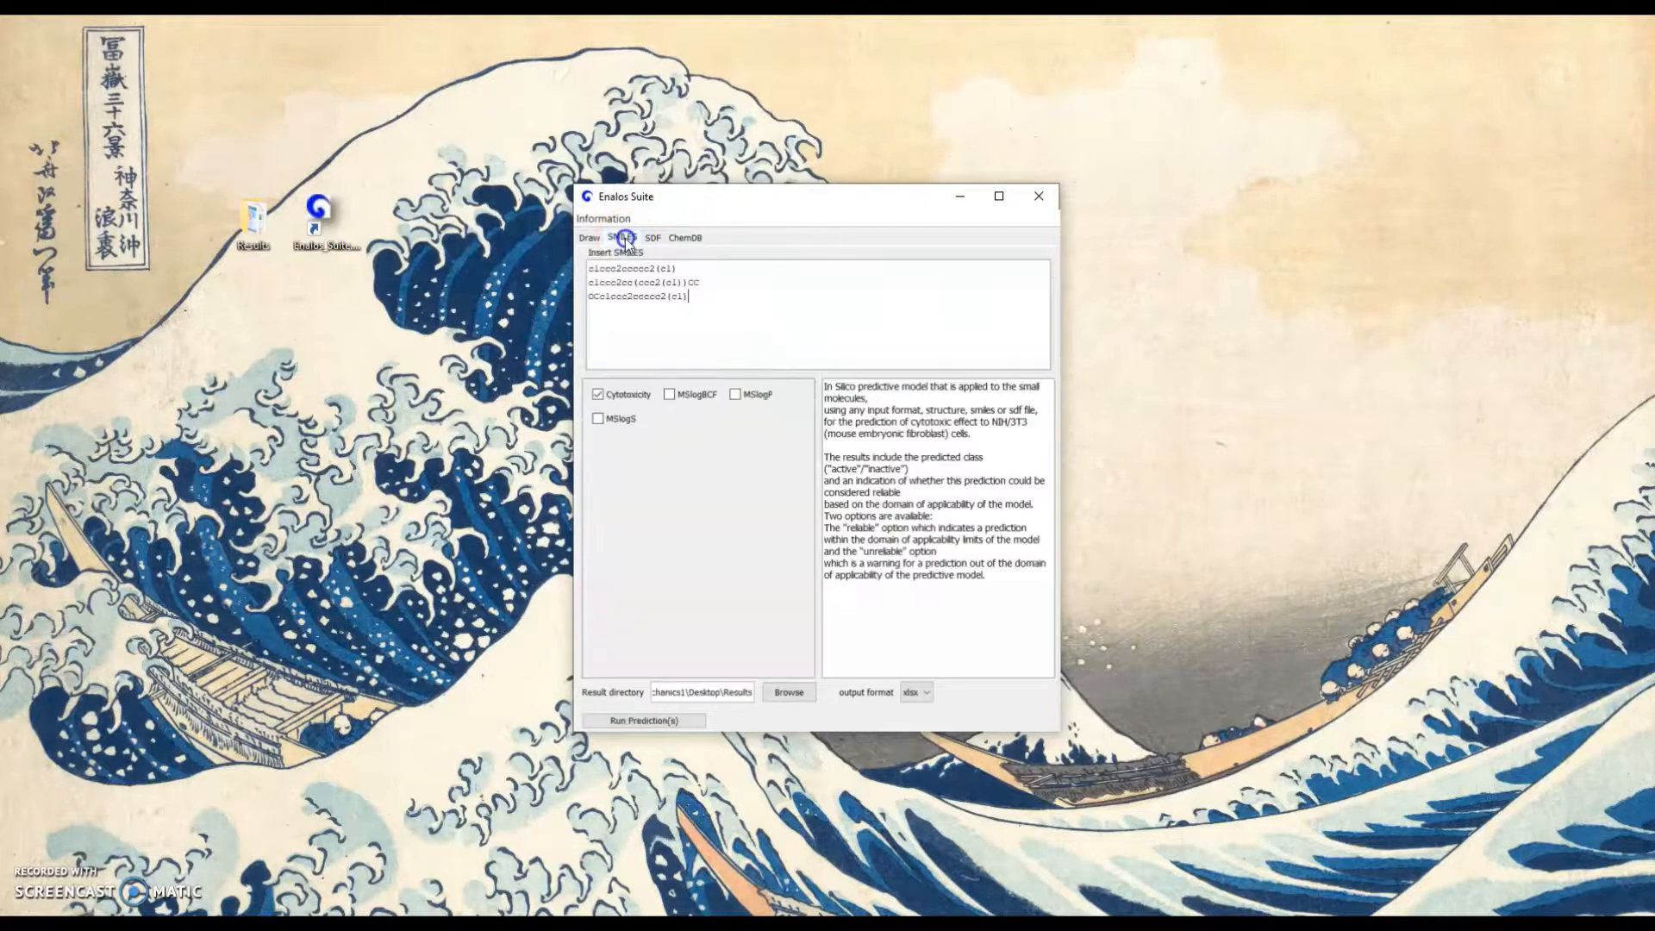
pyautogui.moveTo(703, 300); pyautogui.dragTo(587, 271)
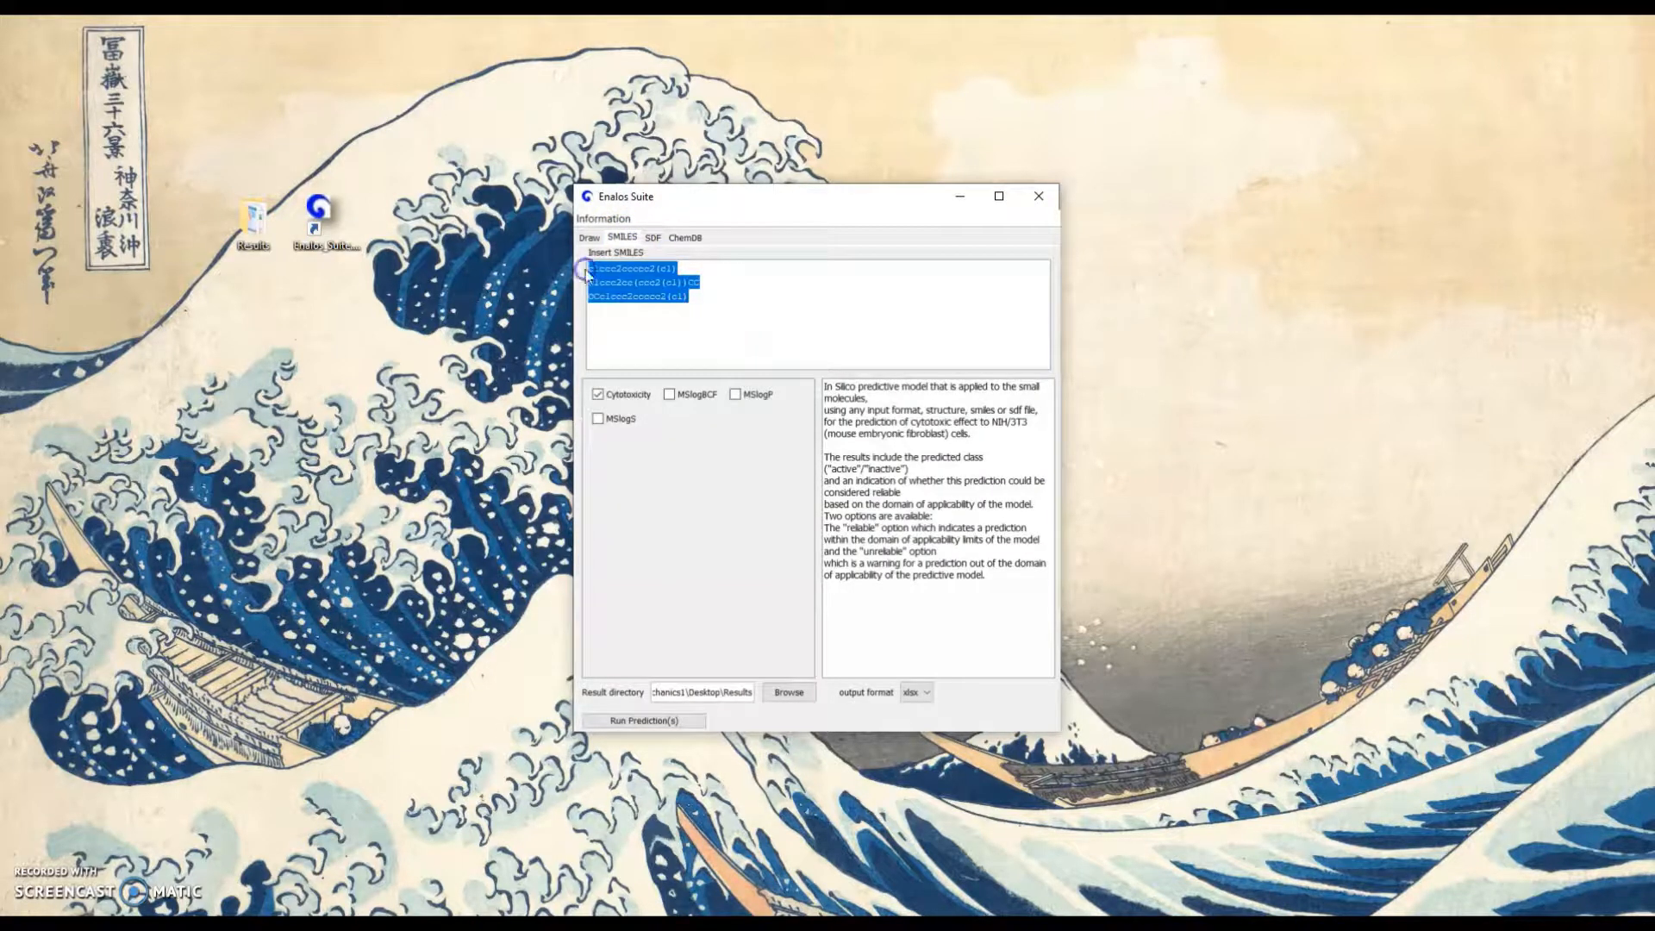
pyautogui.hotkey('ctrl', 'c')
pyautogui.click(685, 238)
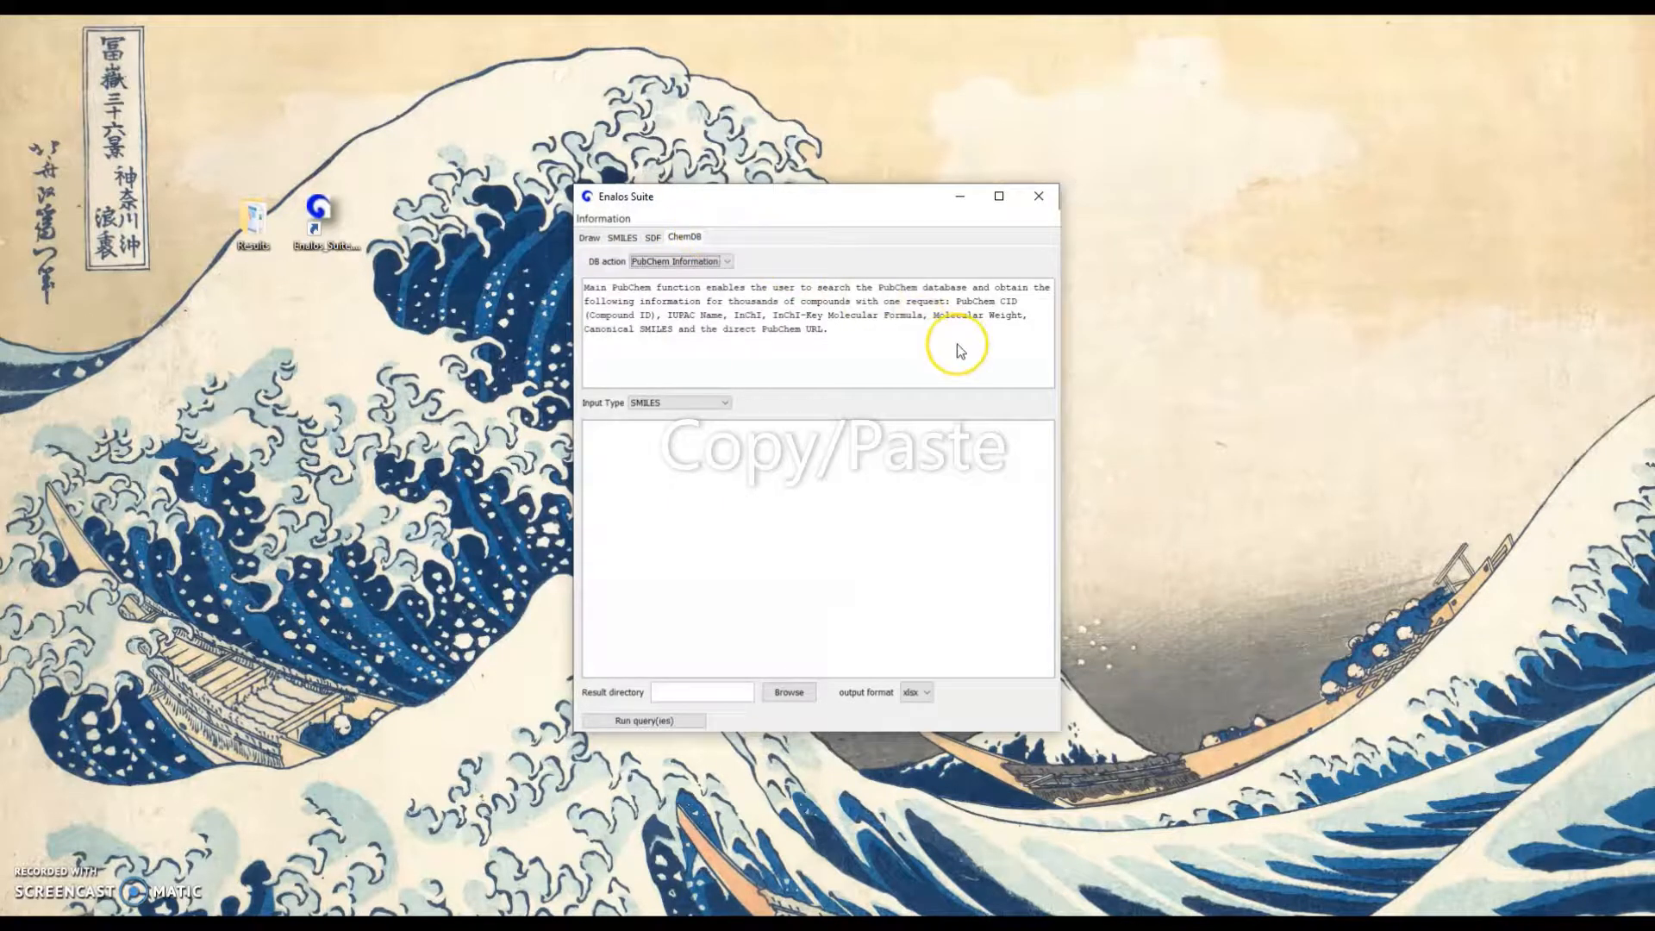
pyautogui.click(963, 449)
pyautogui.hotkey('ctrl', 'v')
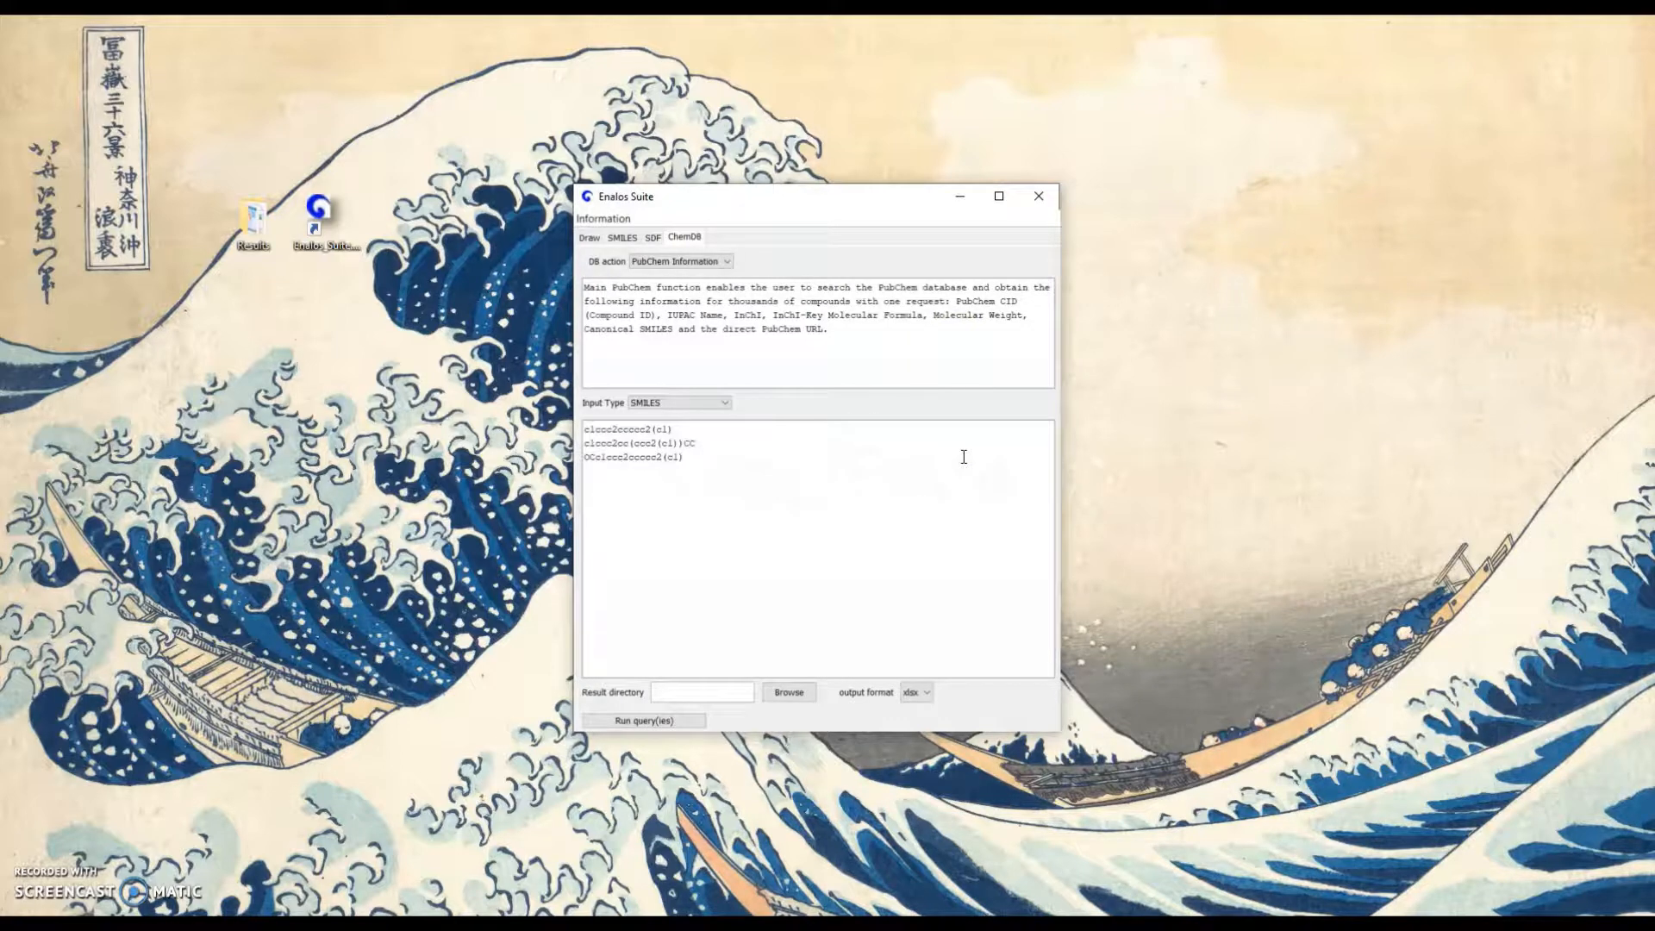
# Set the query's result directory to the desktop's Results folder and run the PubChem Information query with xlsx output
pyautogui.click(803, 692)
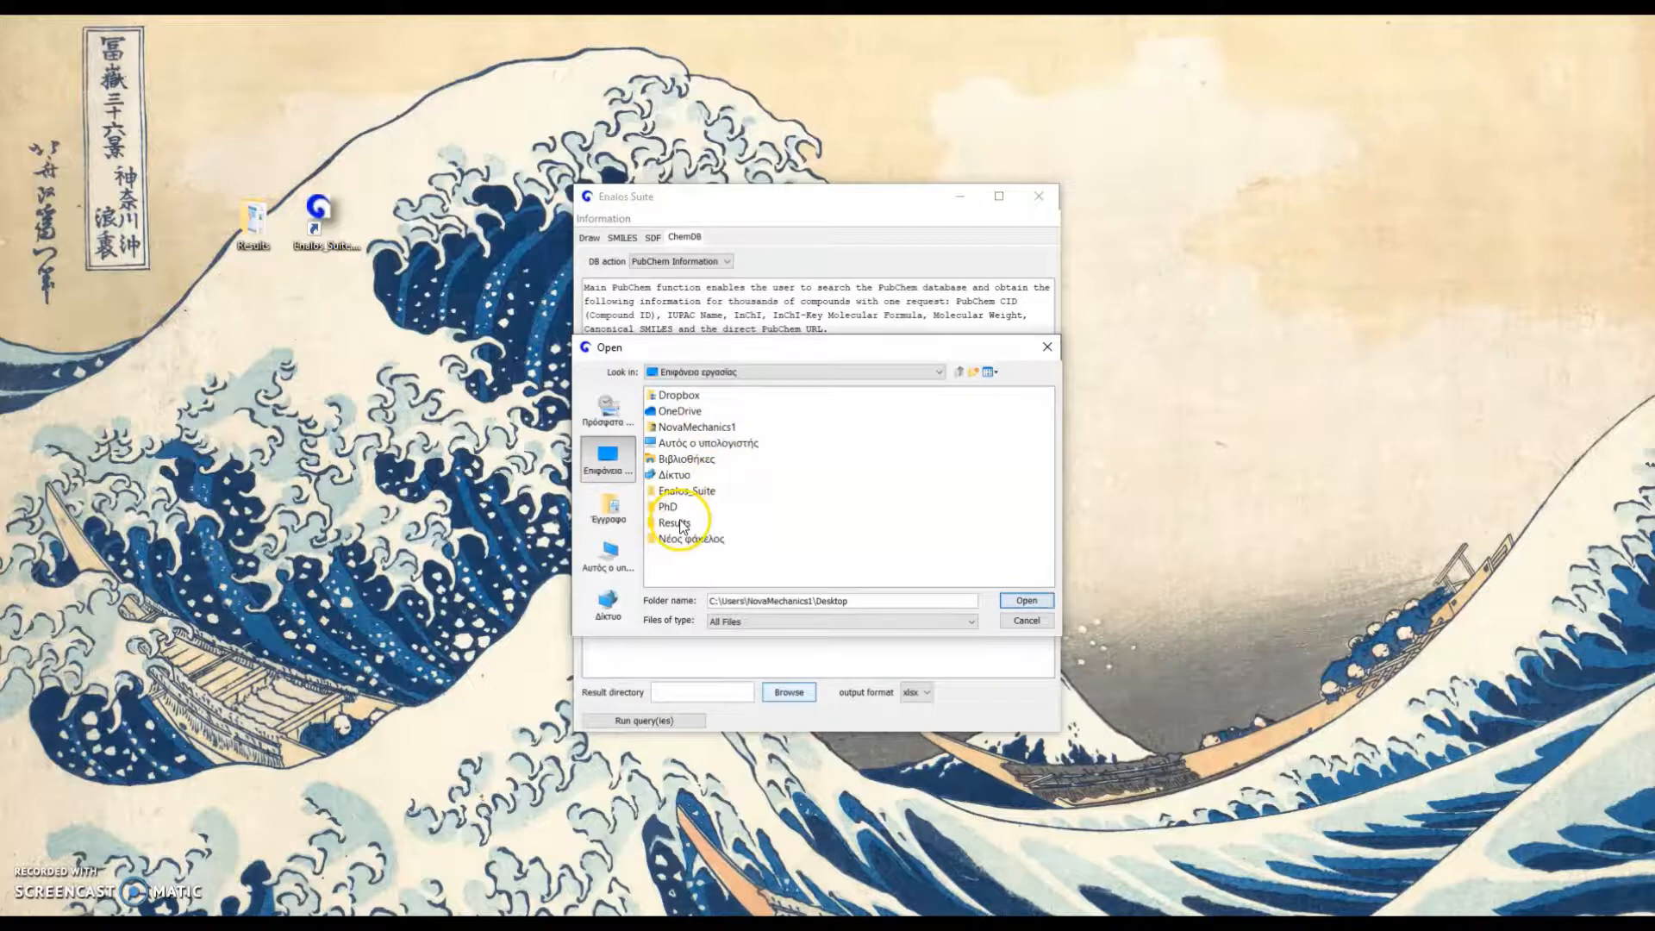
pyautogui.doubleClick(671, 523)
pyautogui.click(1017, 602)
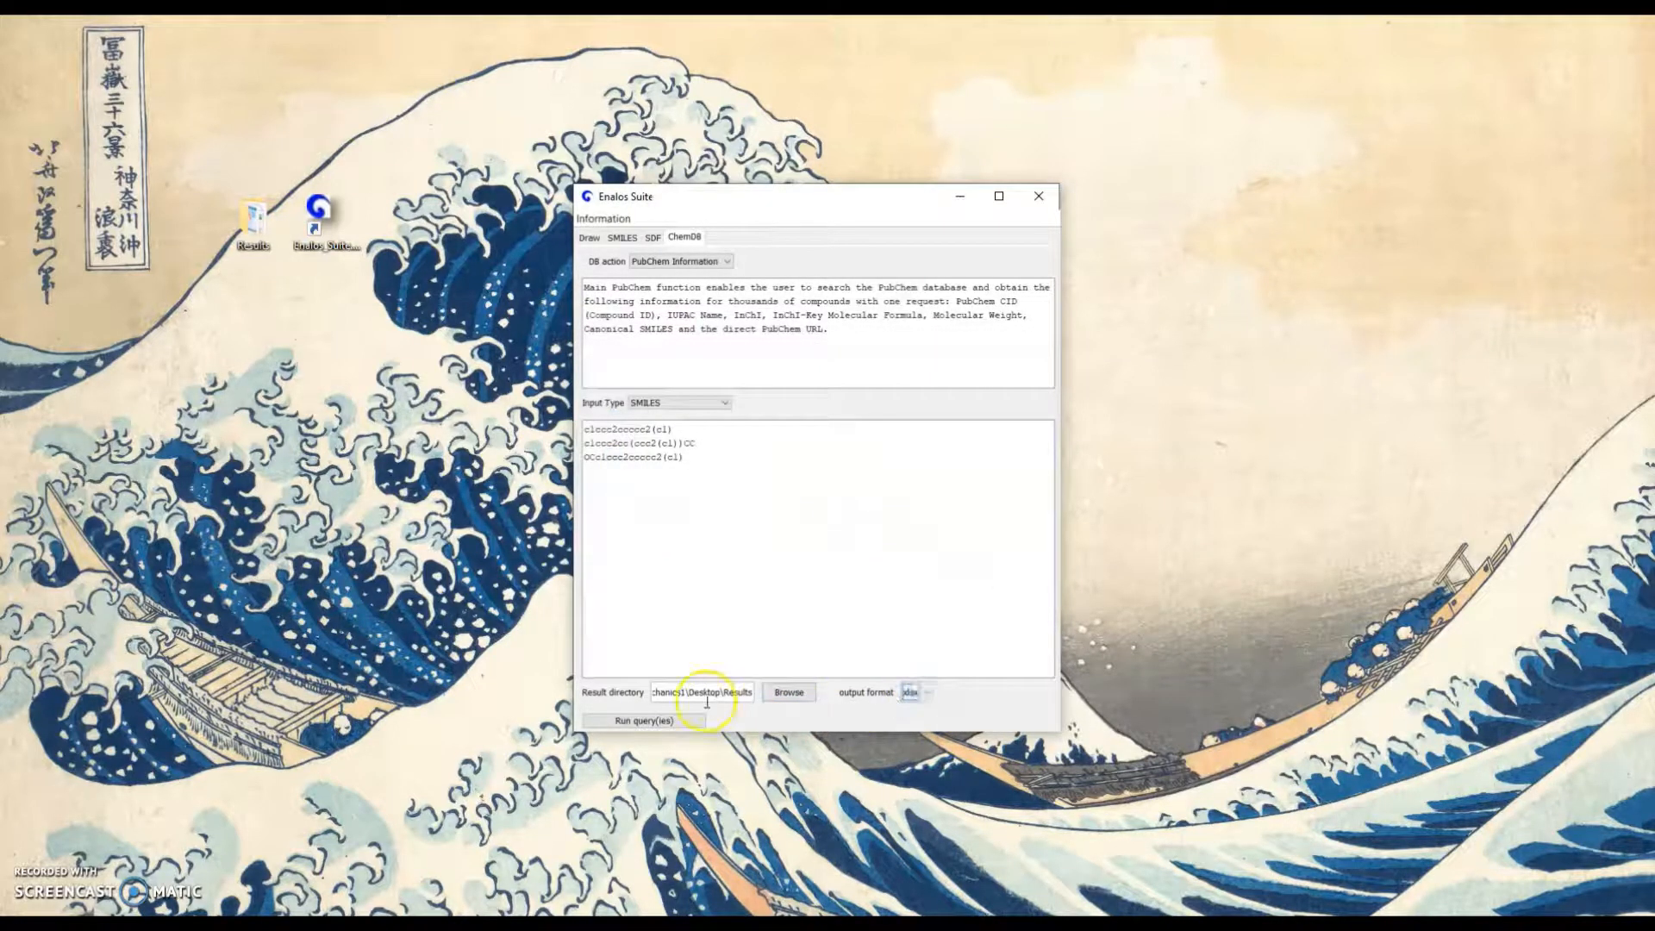
pyautogui.click(681, 722)
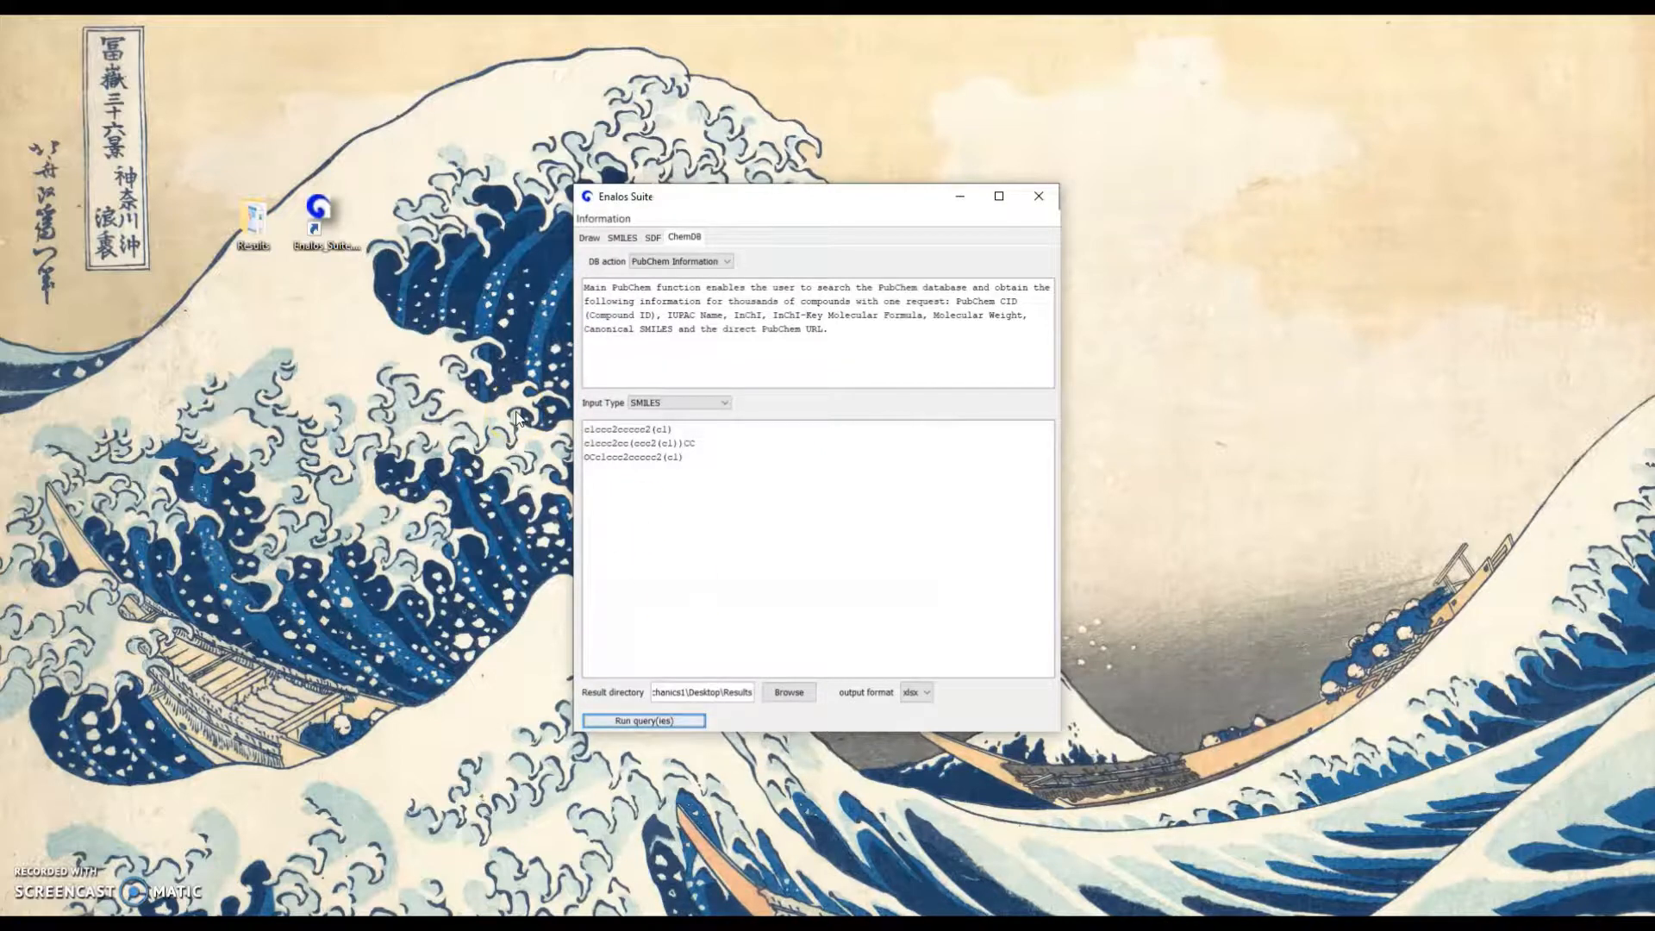
pyautogui.click(56, 875)
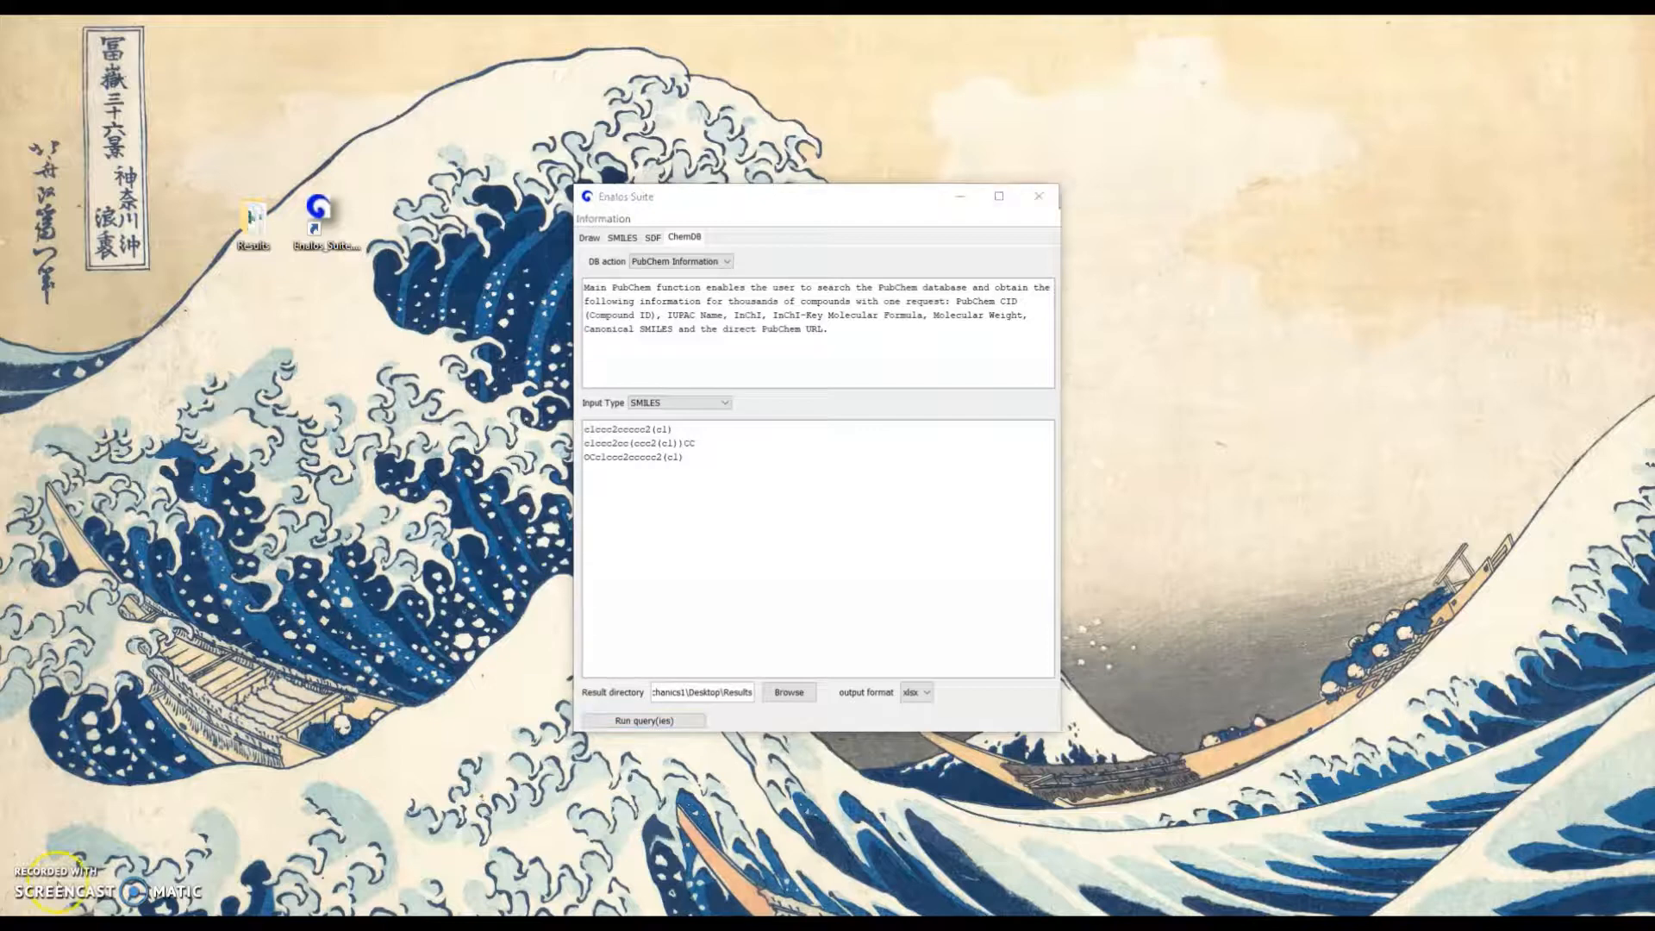
# Switch the ChemDB query to the UniChem action and list the databases in the General Databases category
pyautogui.click(725, 262)
pyautogui.click(725, 262)
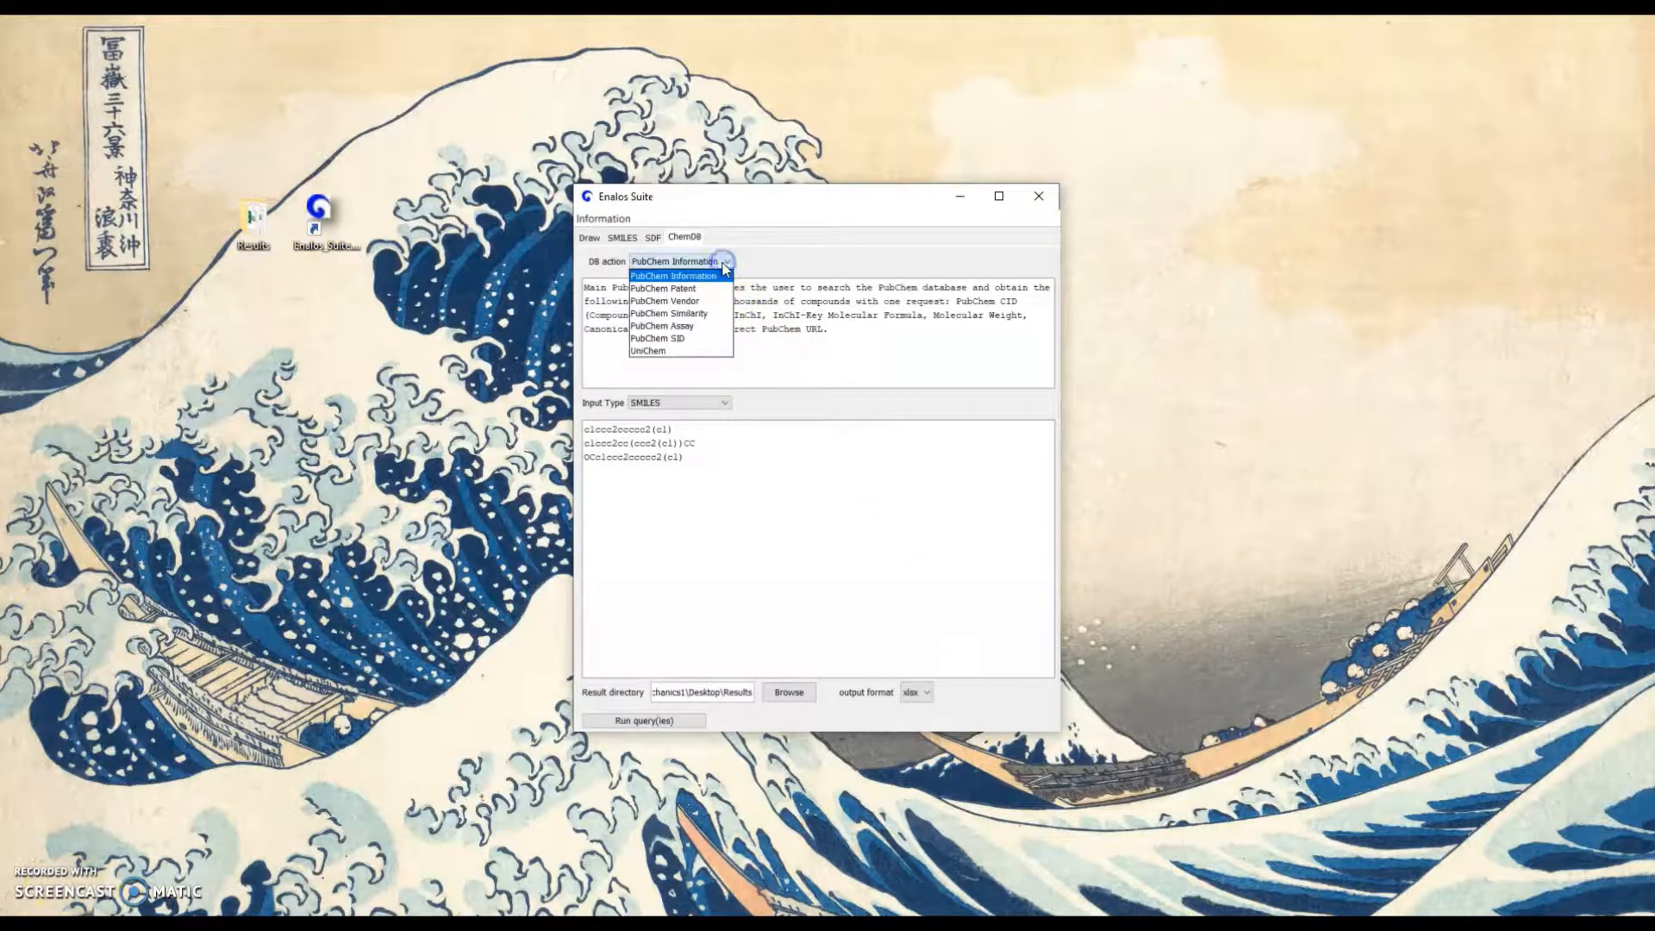
pyautogui.click(690, 356)
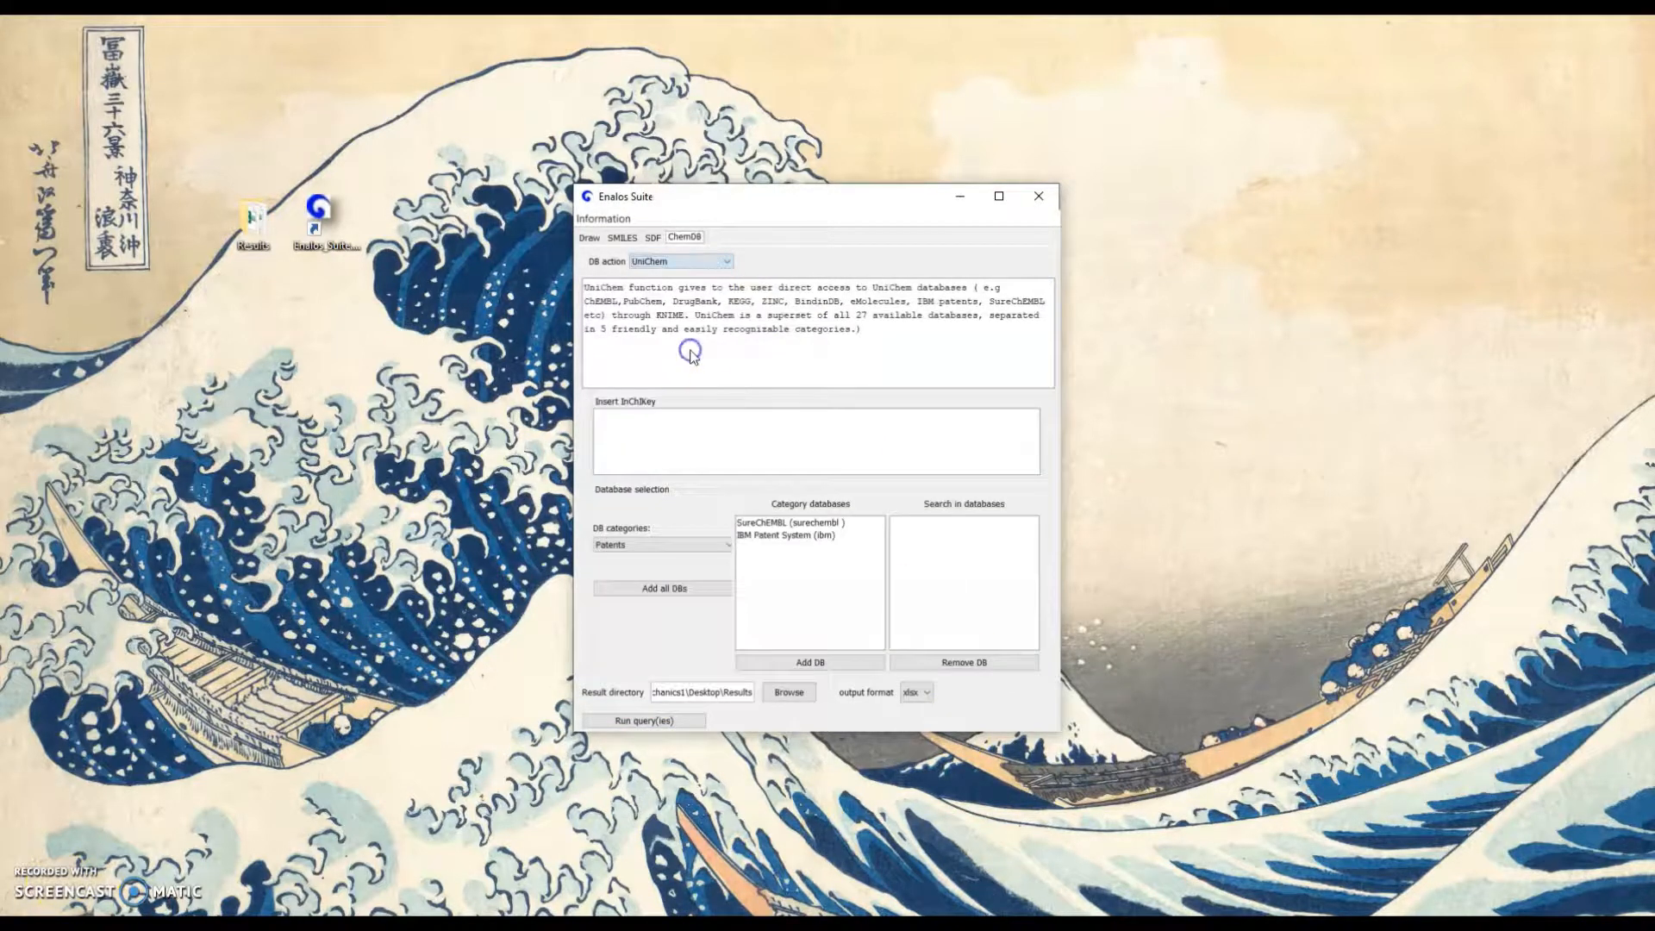
pyautogui.click(727, 546)
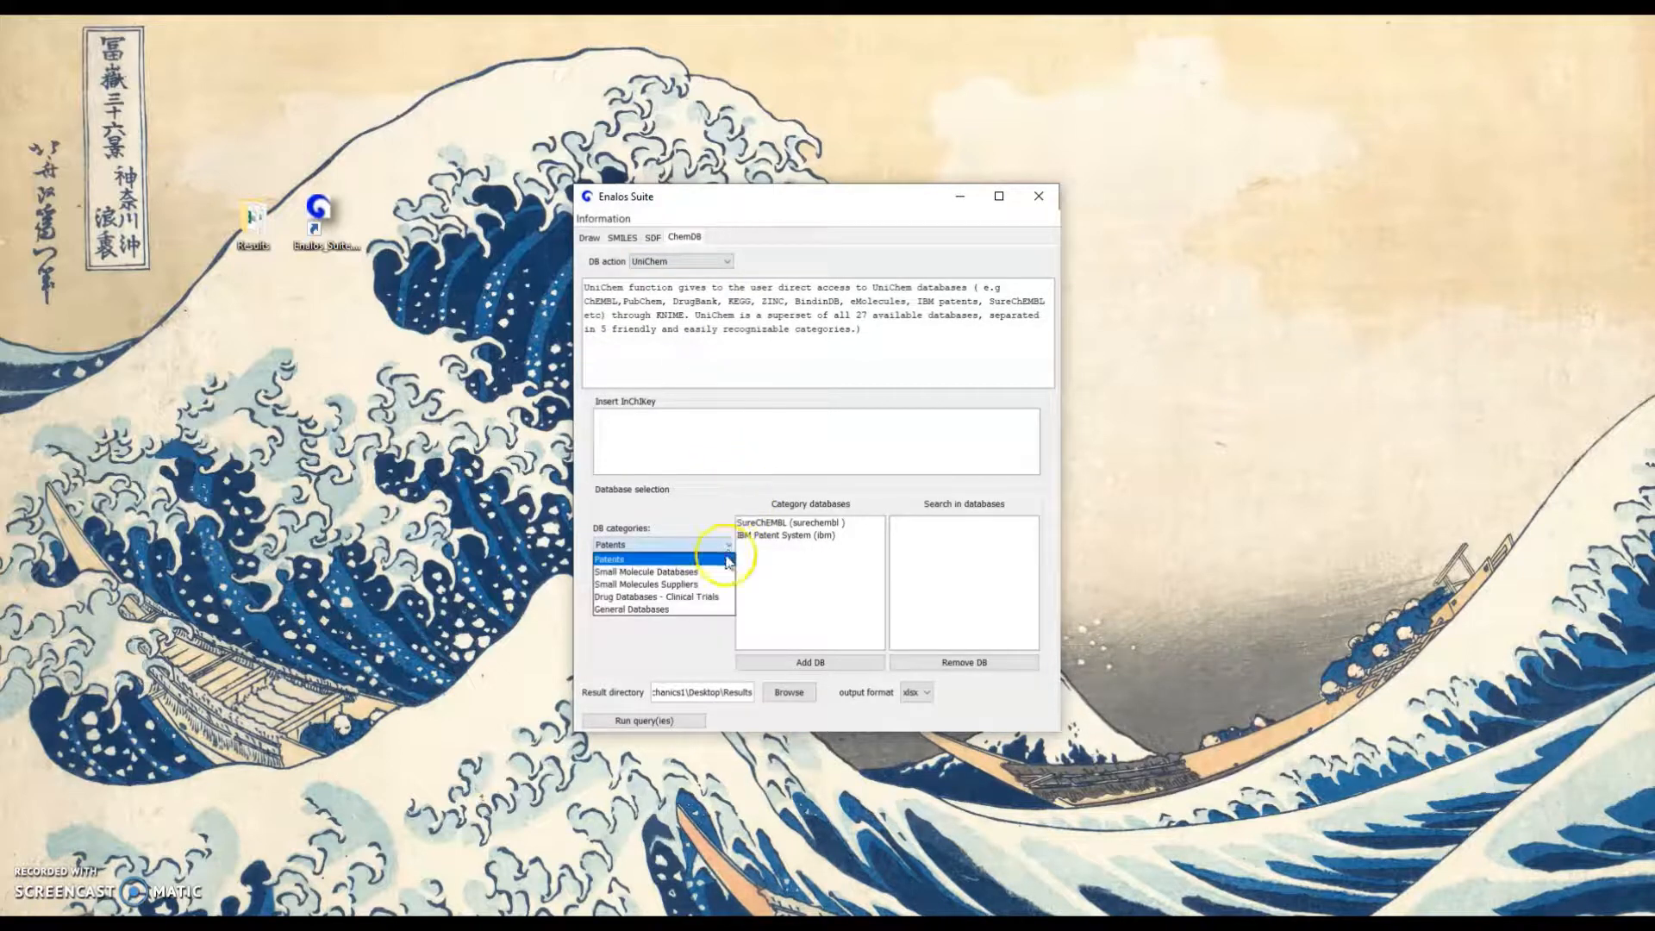
pyautogui.click(722, 609)
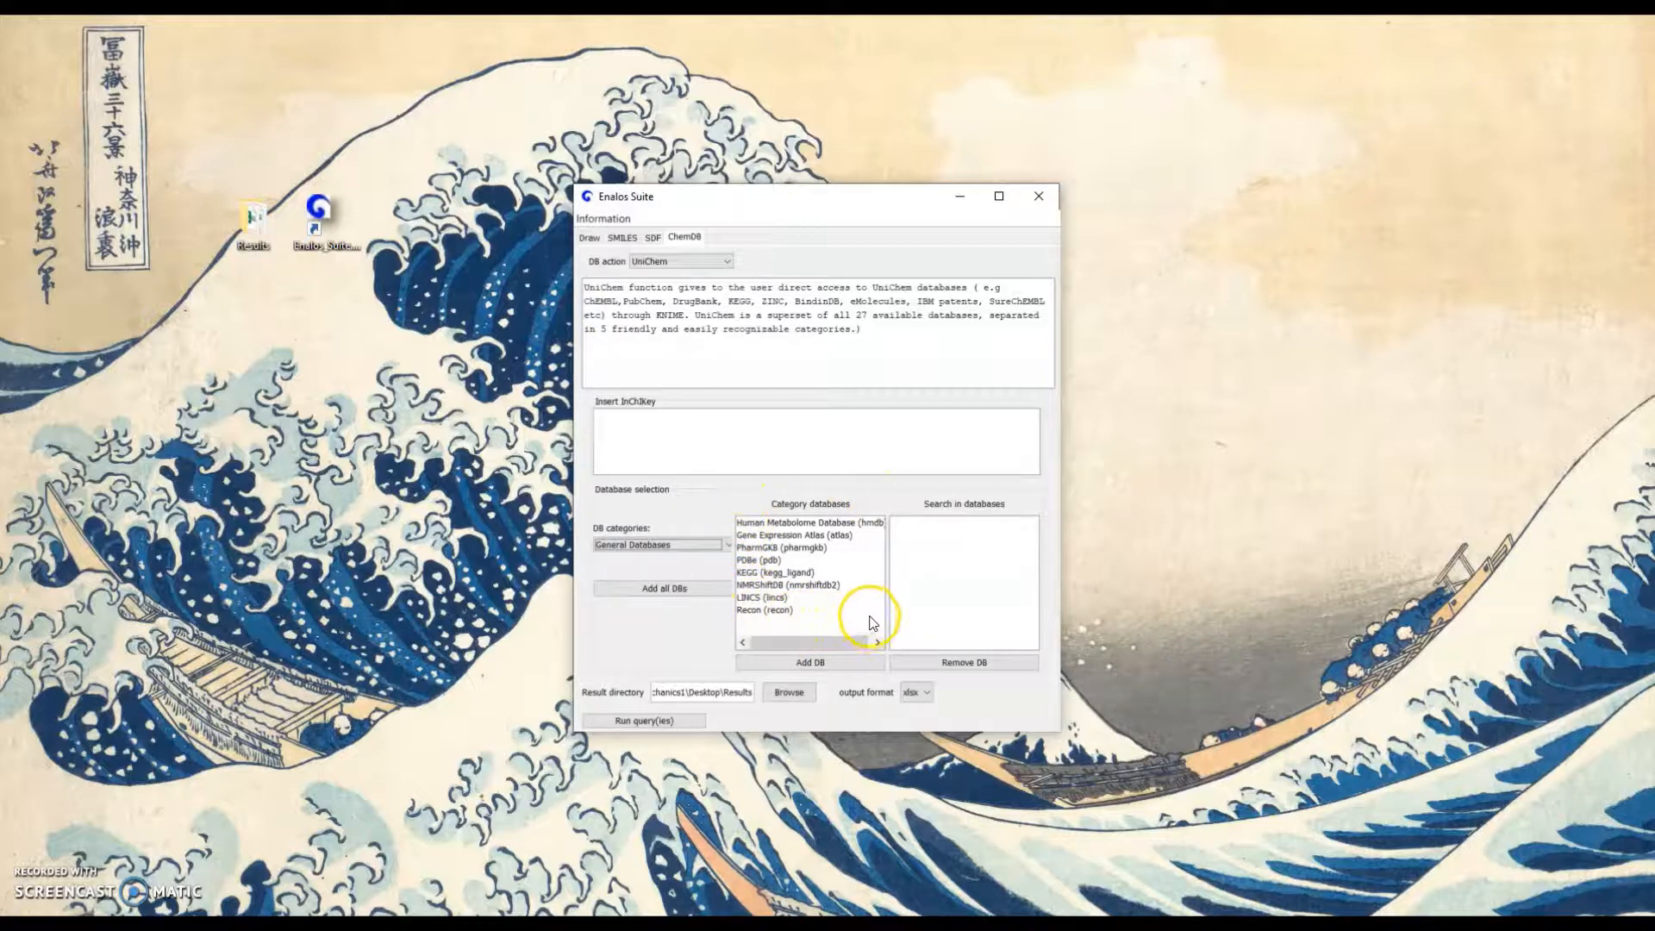
# Add the PDBe, LINCS and Recon databases to the UniChem query's search list
pyautogui.doubleClick(765, 561)
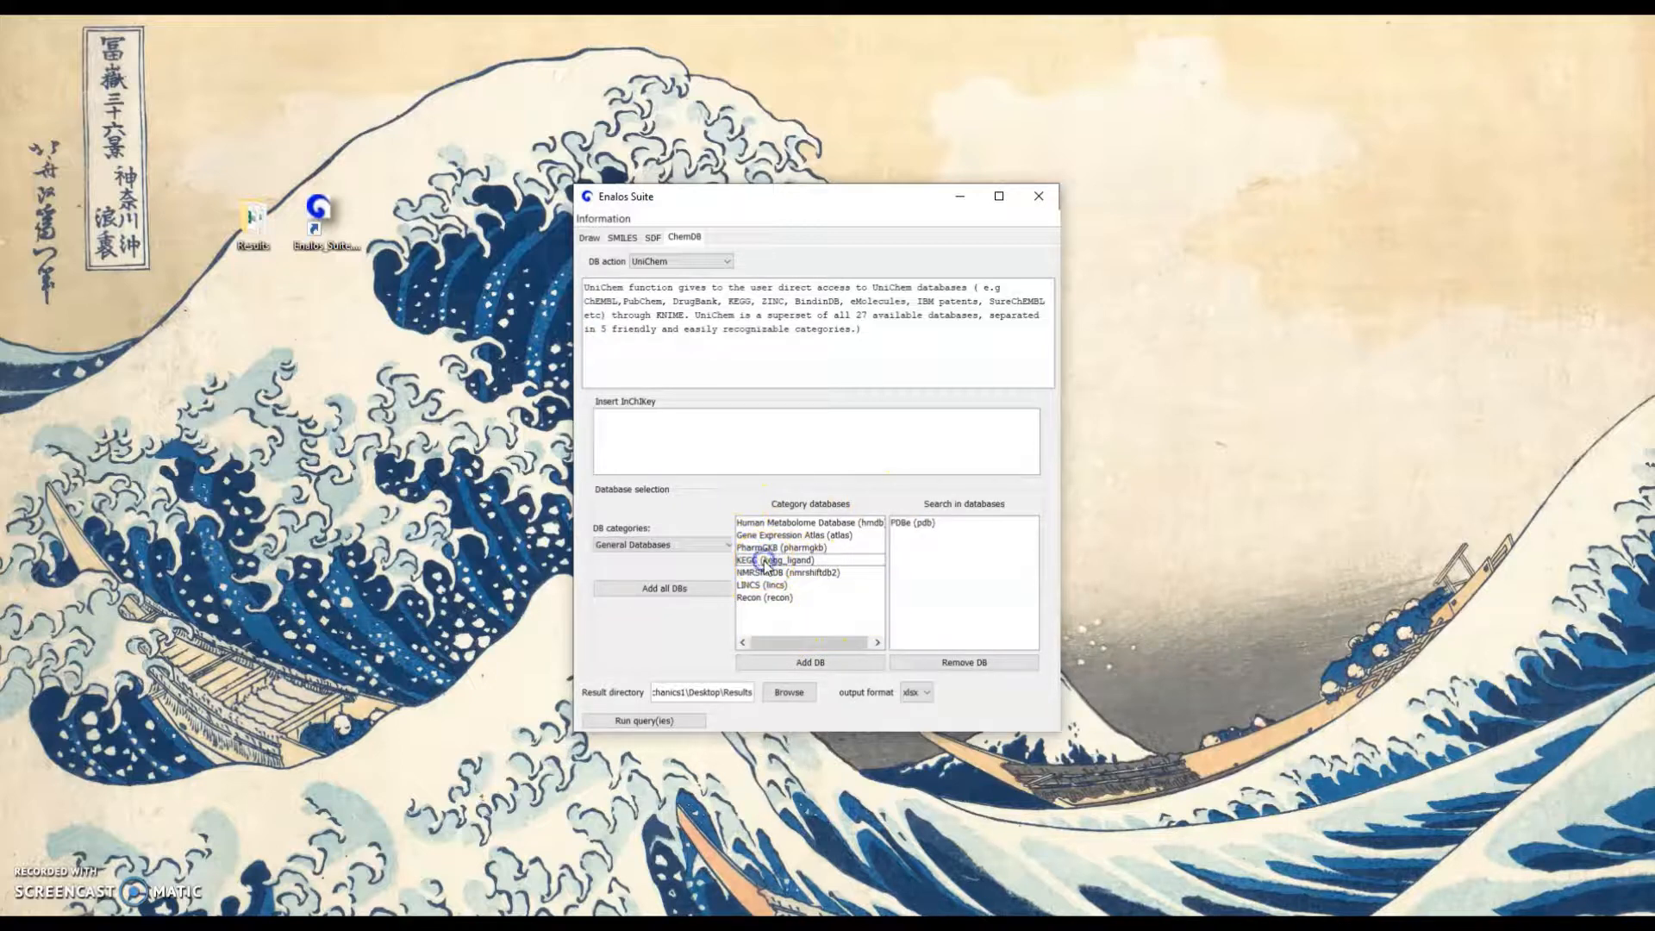
pyautogui.click(768, 586)
pyautogui.doubleClick(769, 589)
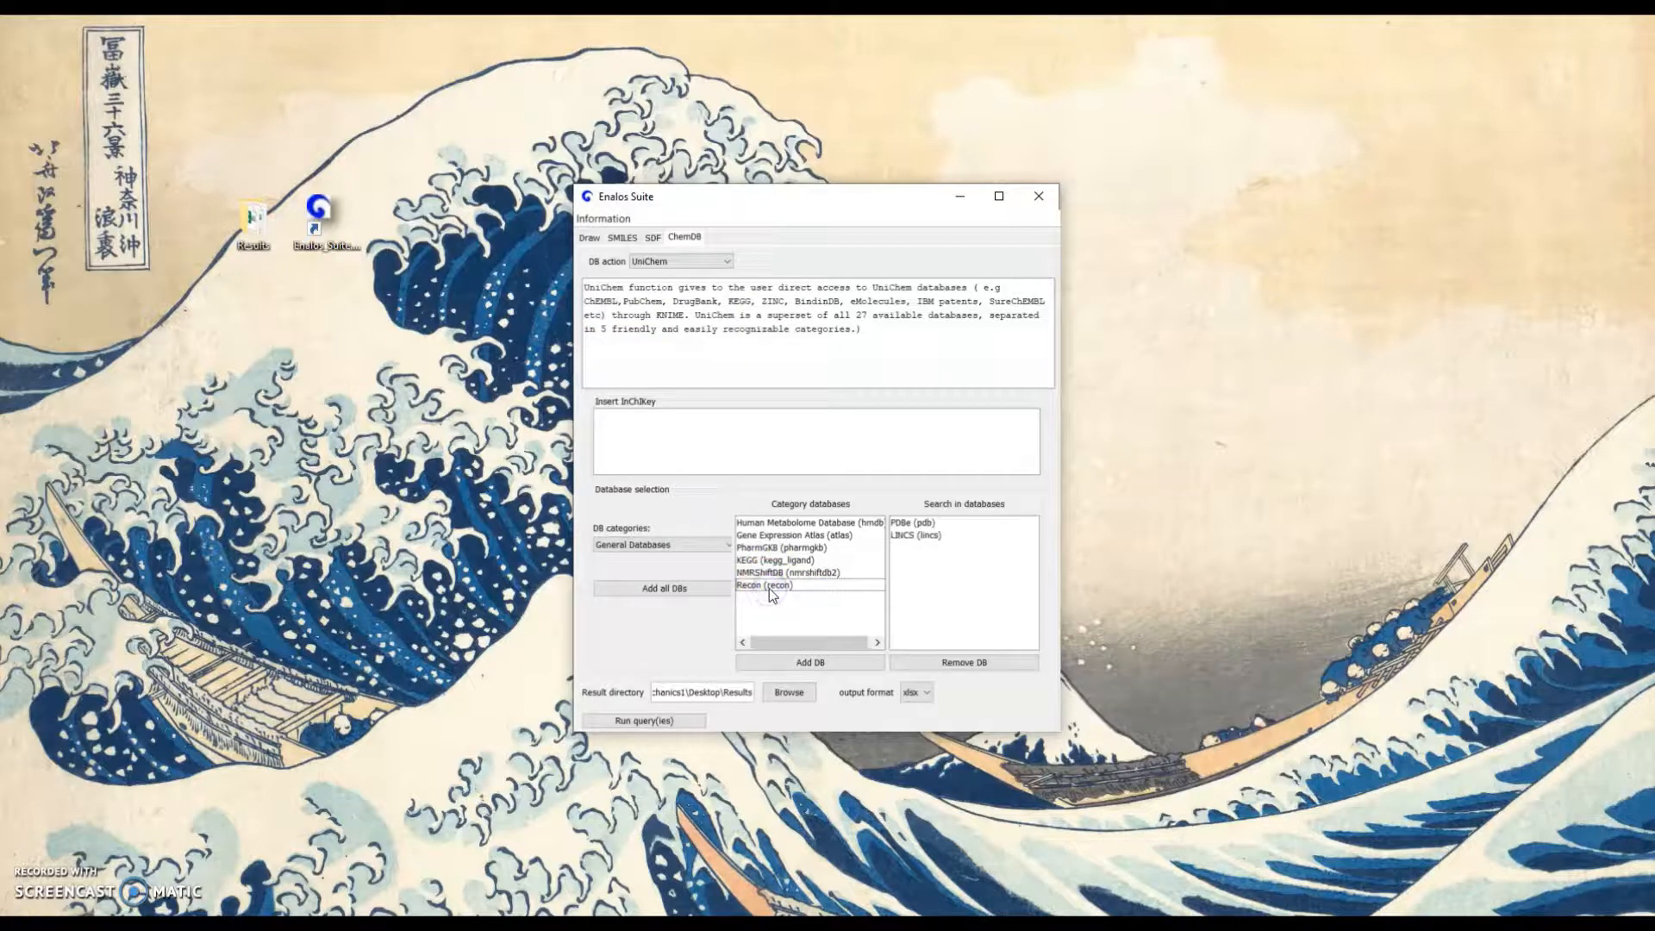
pyautogui.click(769, 587)
pyautogui.click(809, 665)
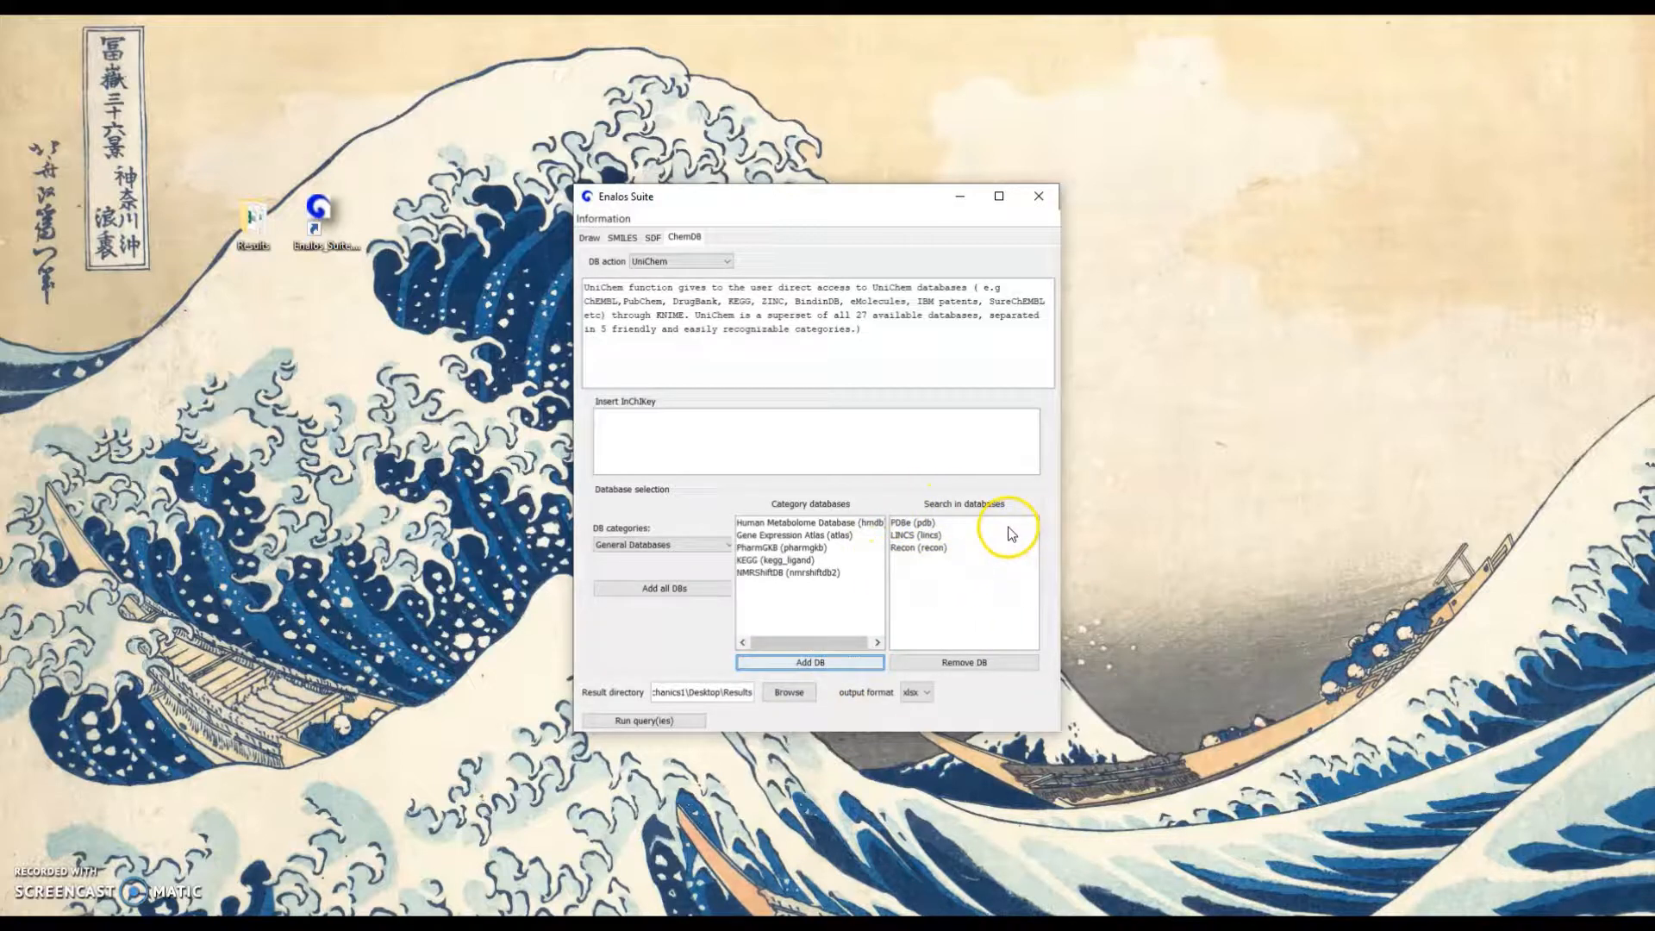
# Add all available databases to the UniChem search list and look through the list to its end
pyautogui.click(663, 588)
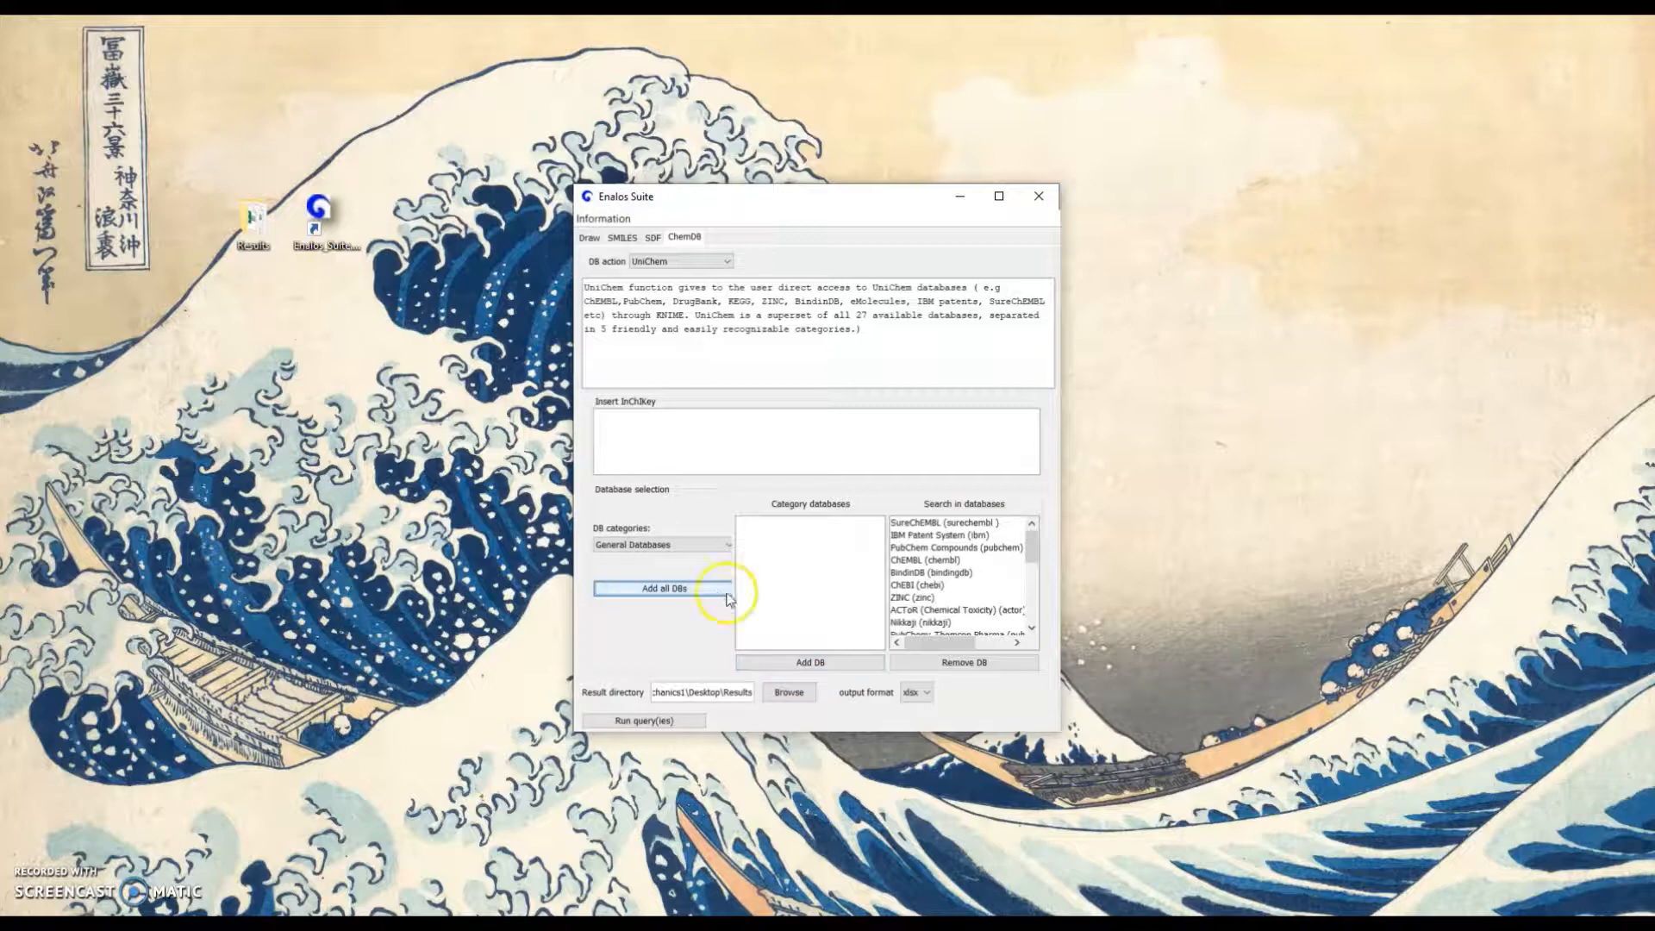
pyautogui.moveTo(1031, 549); pyautogui.dragTo(1030, 607)
pyautogui.click(849, 431)
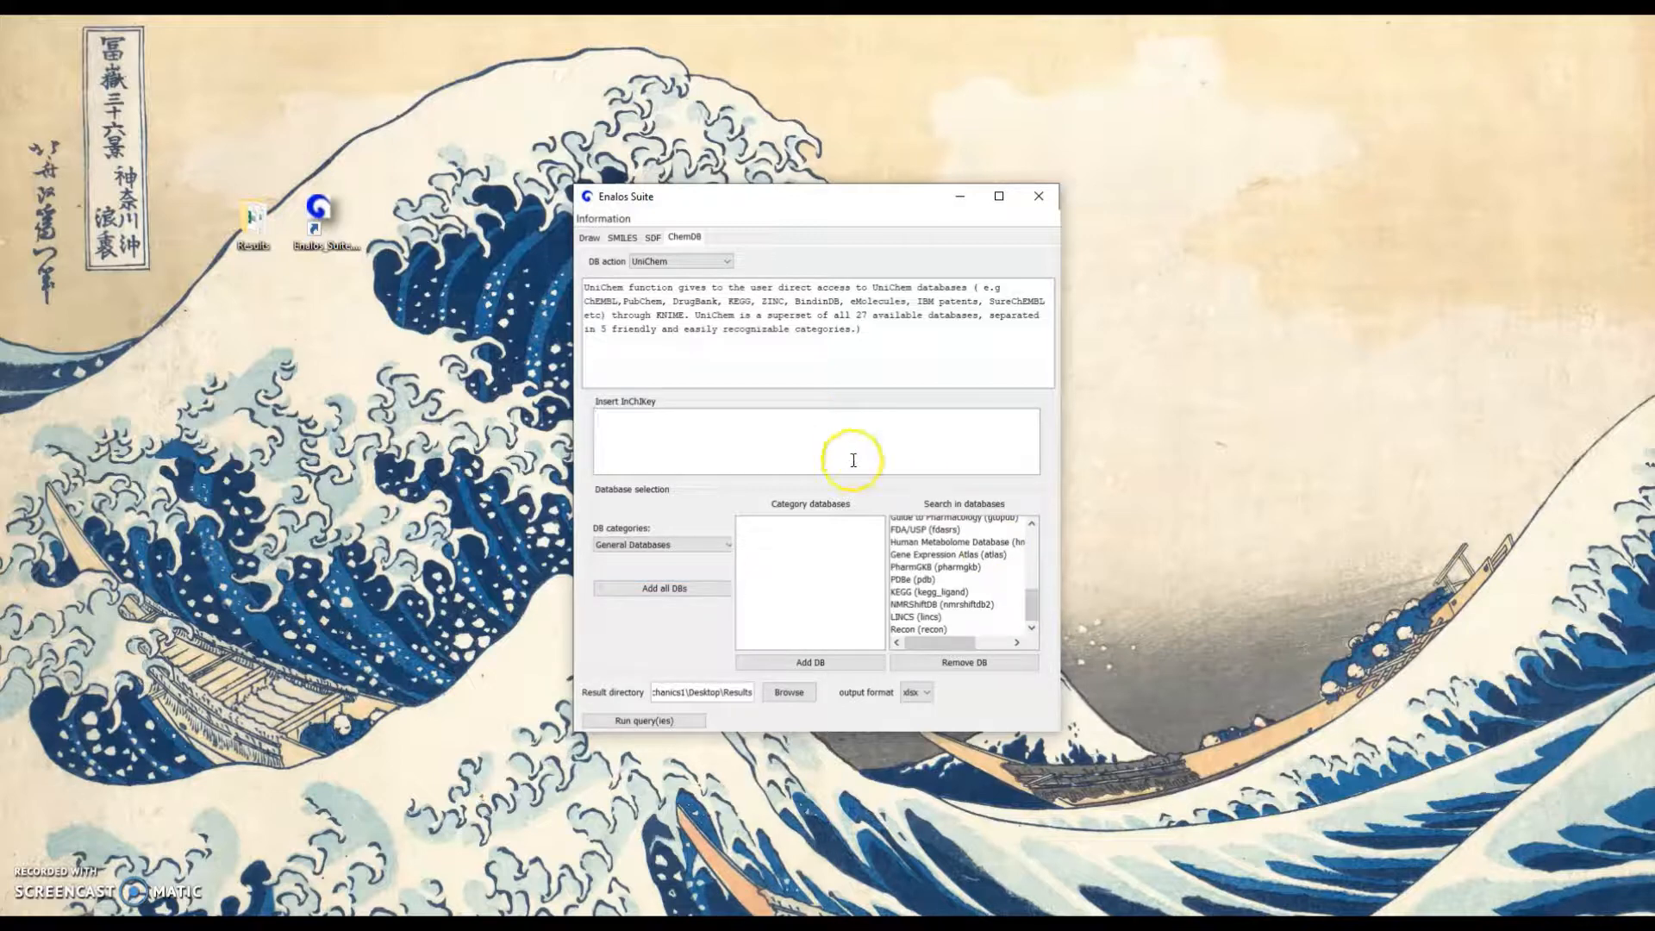
# Remove Human Metabolome Database, PDBe and NIH Clinical Collection from the databases to search in
pyautogui.click(948, 542)
pyautogui.click(963, 661)
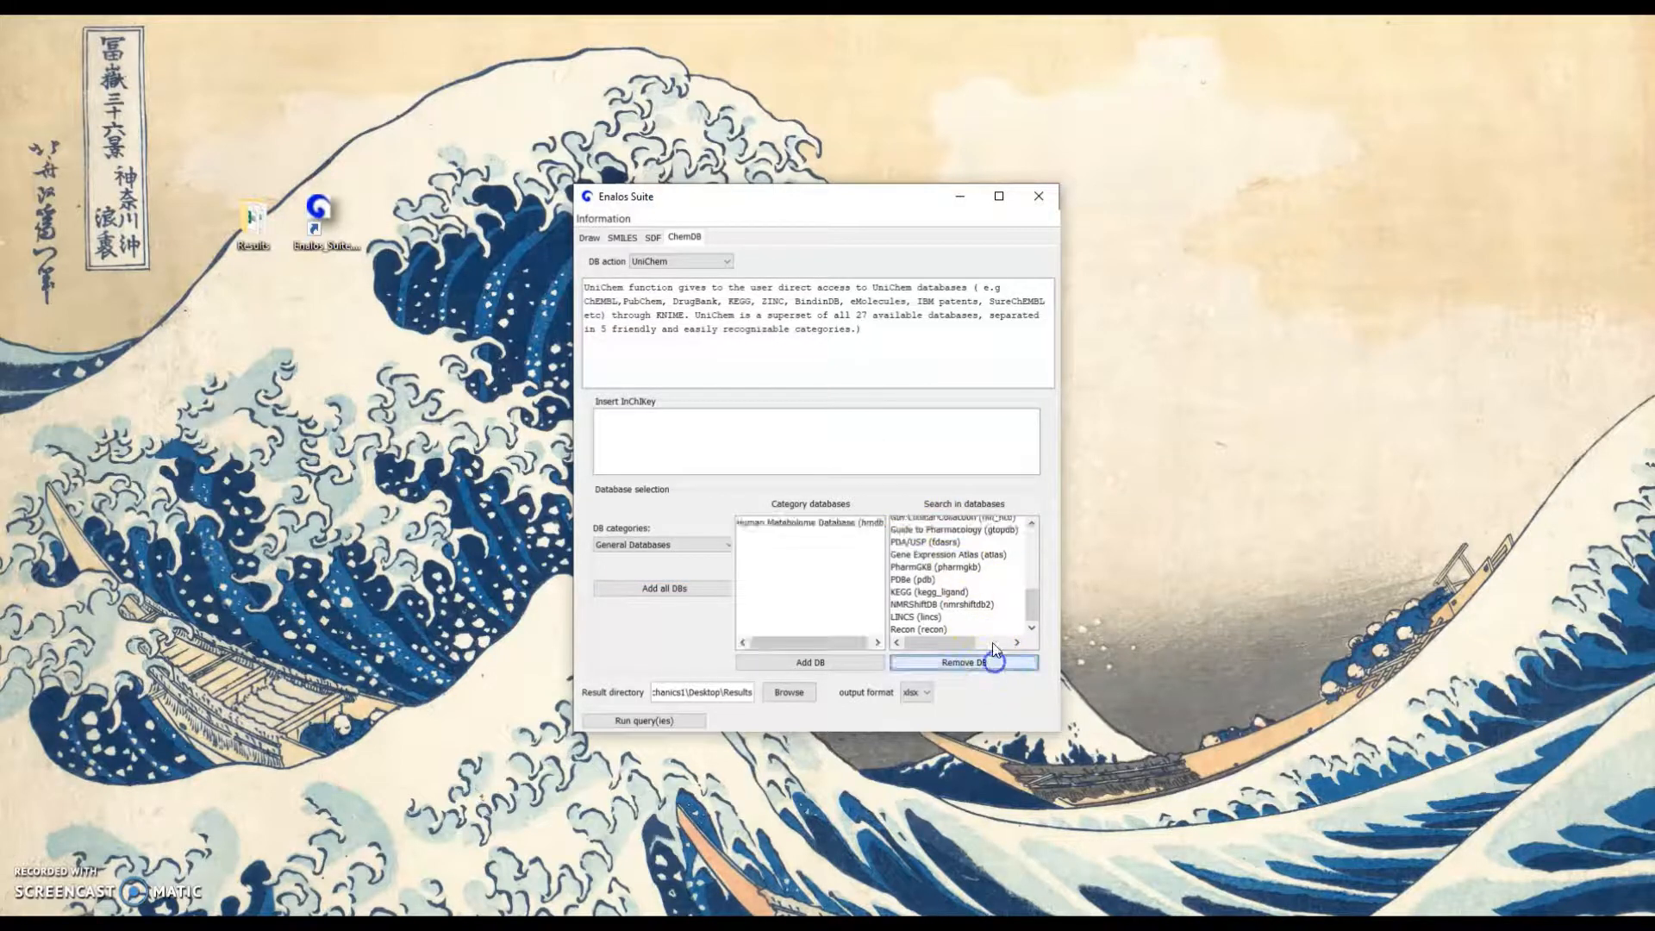
pyautogui.click(918, 579)
pyautogui.click(963, 662)
pyautogui.click(948, 532)
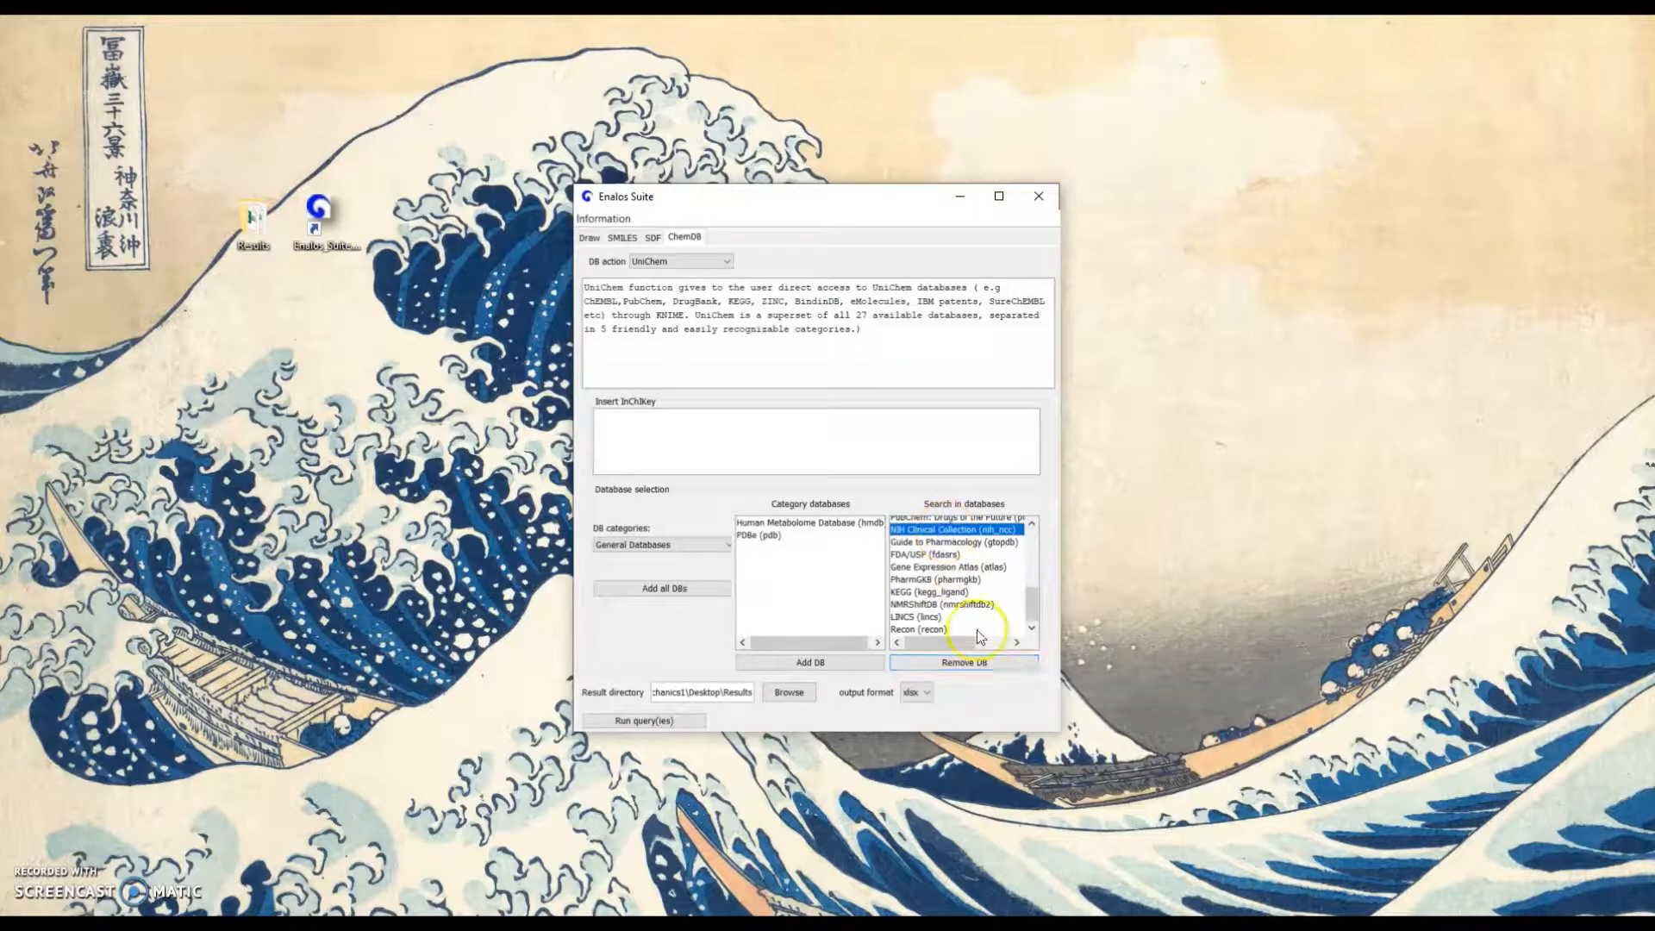
pyautogui.click(966, 662)
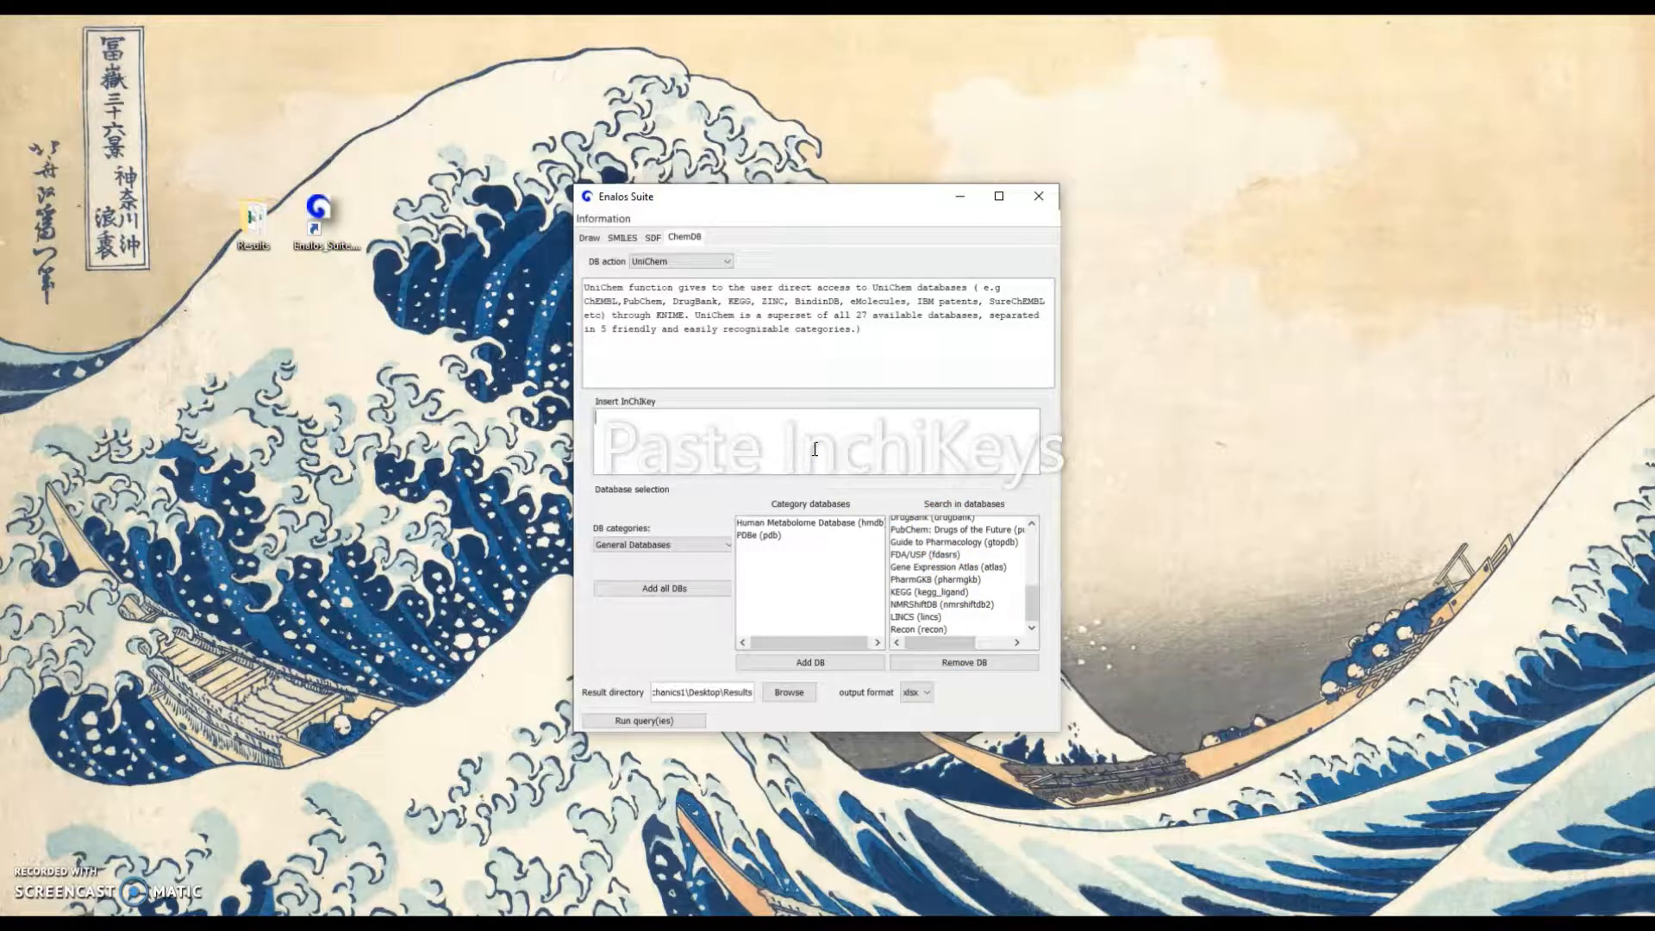
# Paste the three copied InChIKeys into the UniChem query and run it with xlsx output to the Results folder
pyautogui.hotkey('ctrl', 'v')
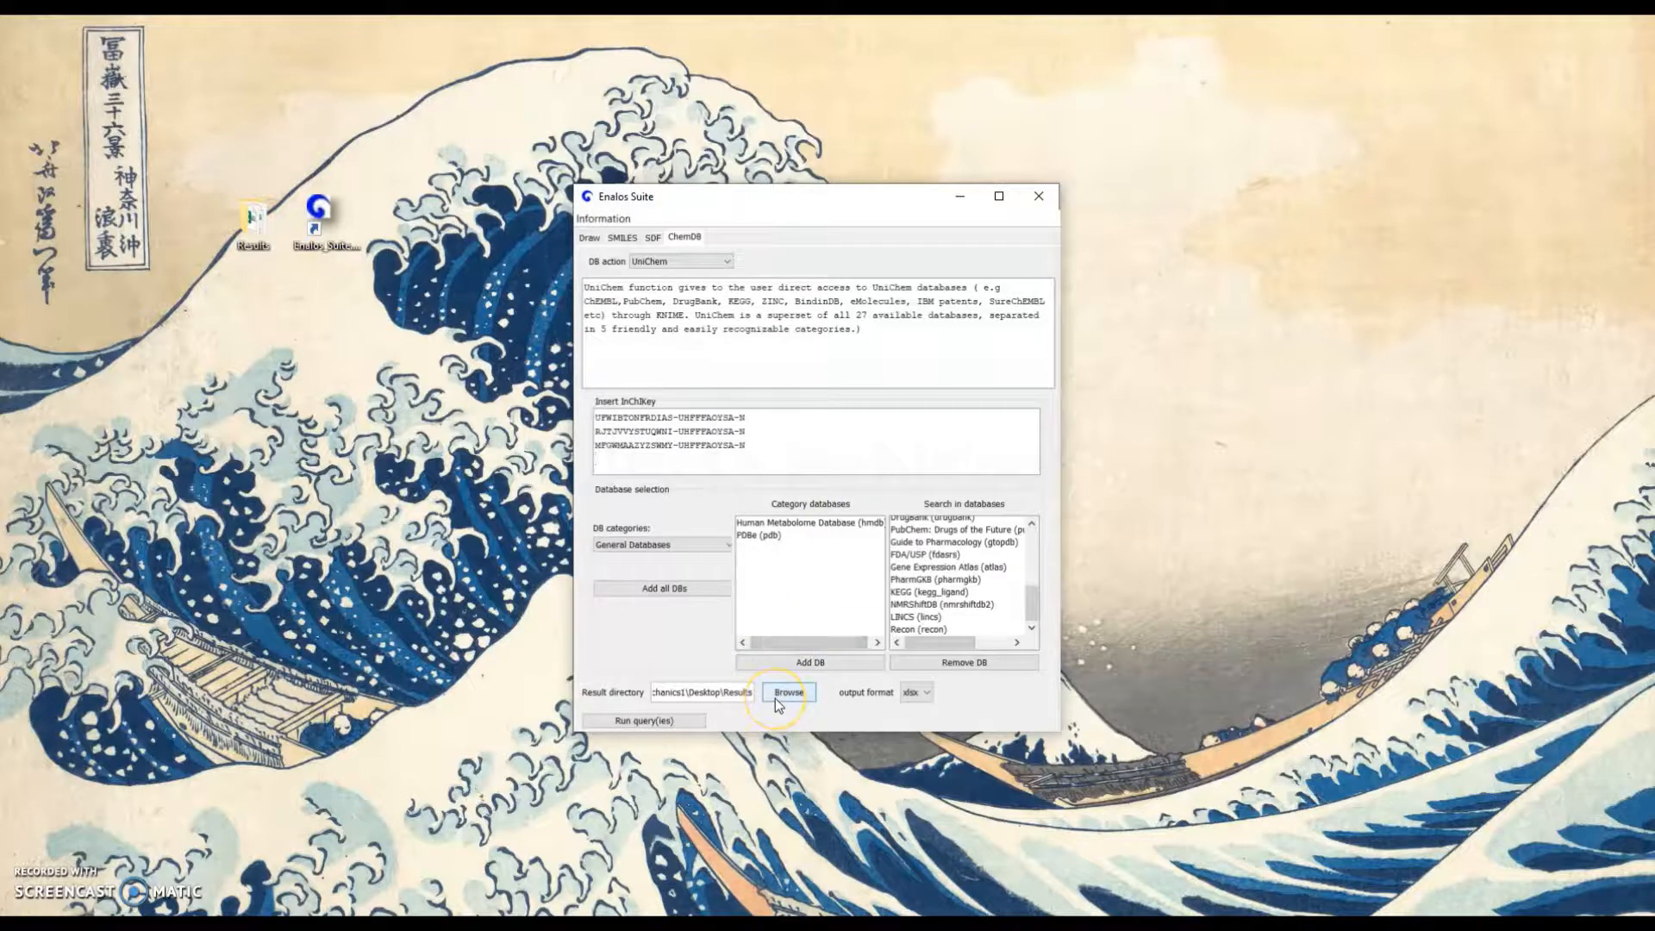
pyautogui.click(675, 721)
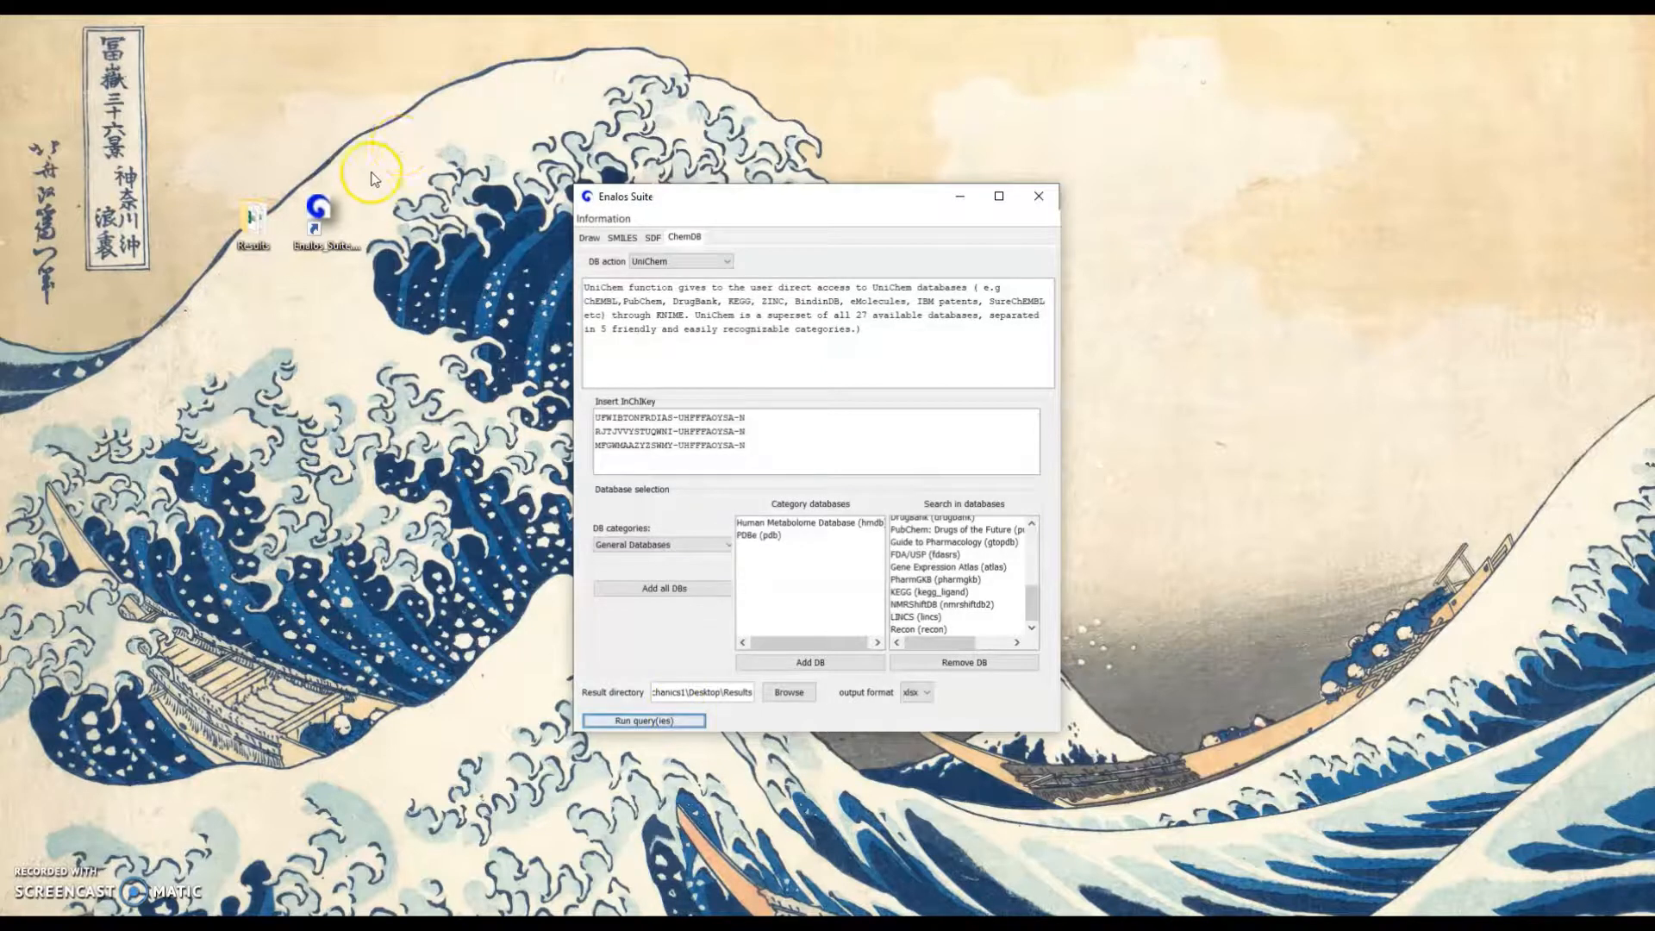
# Open the UniChem Found report from the Results folder in Excel, examine its database, compound ID and link columns, and close it
pyautogui.doubleClick(250, 222)
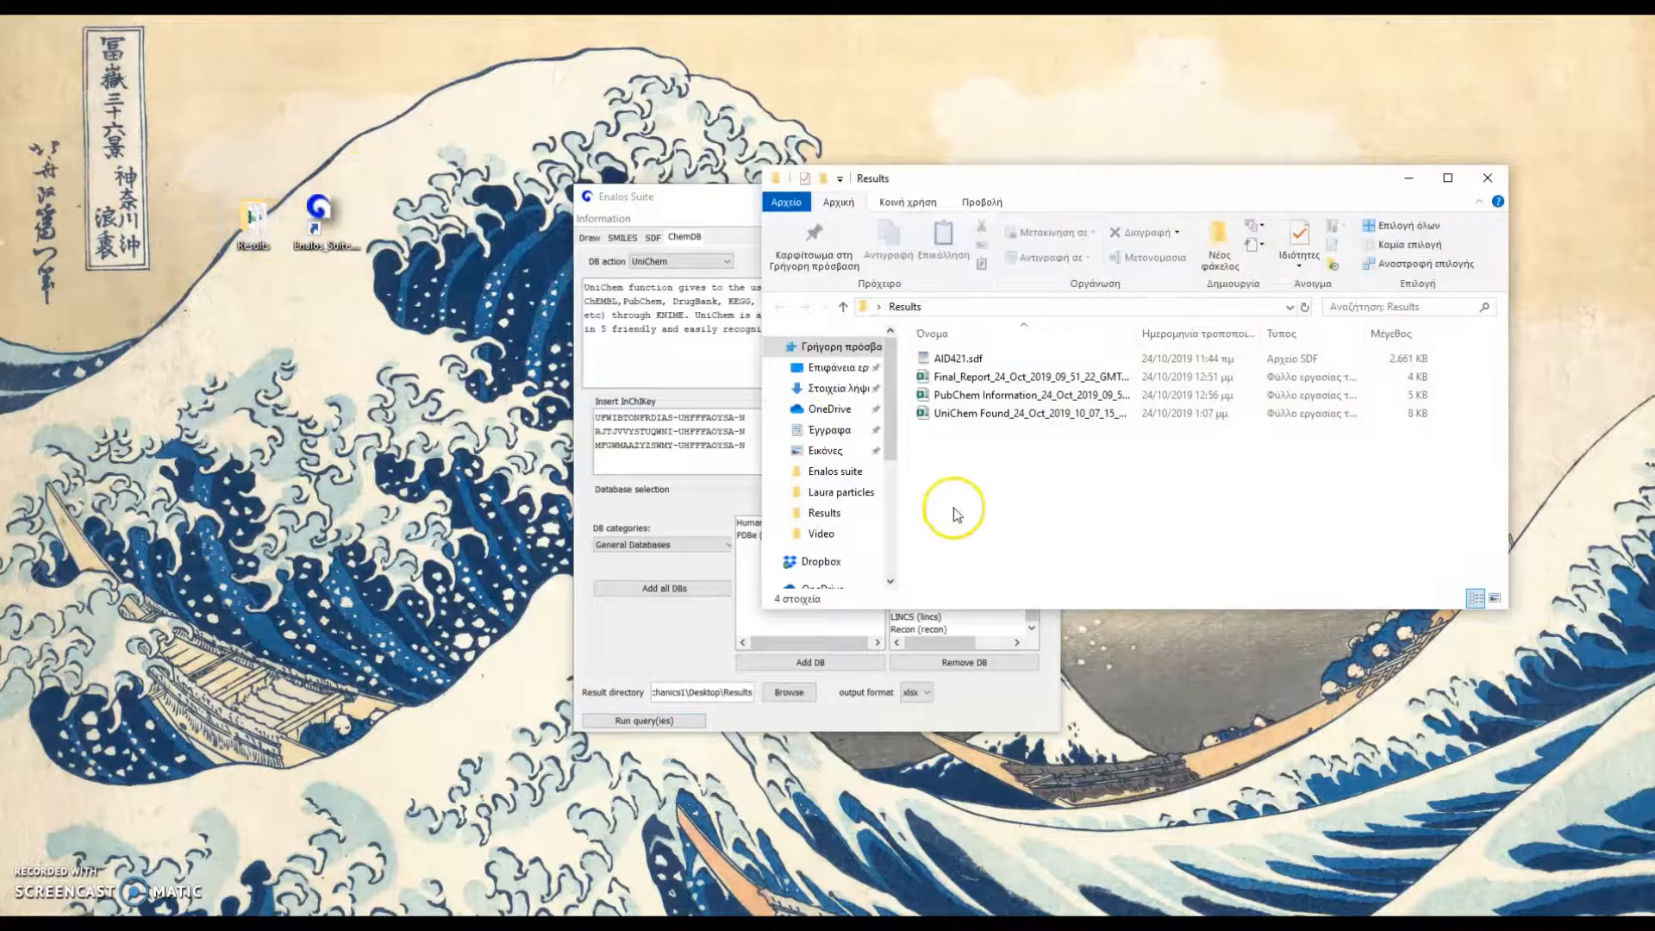
pyautogui.click(1026, 416)
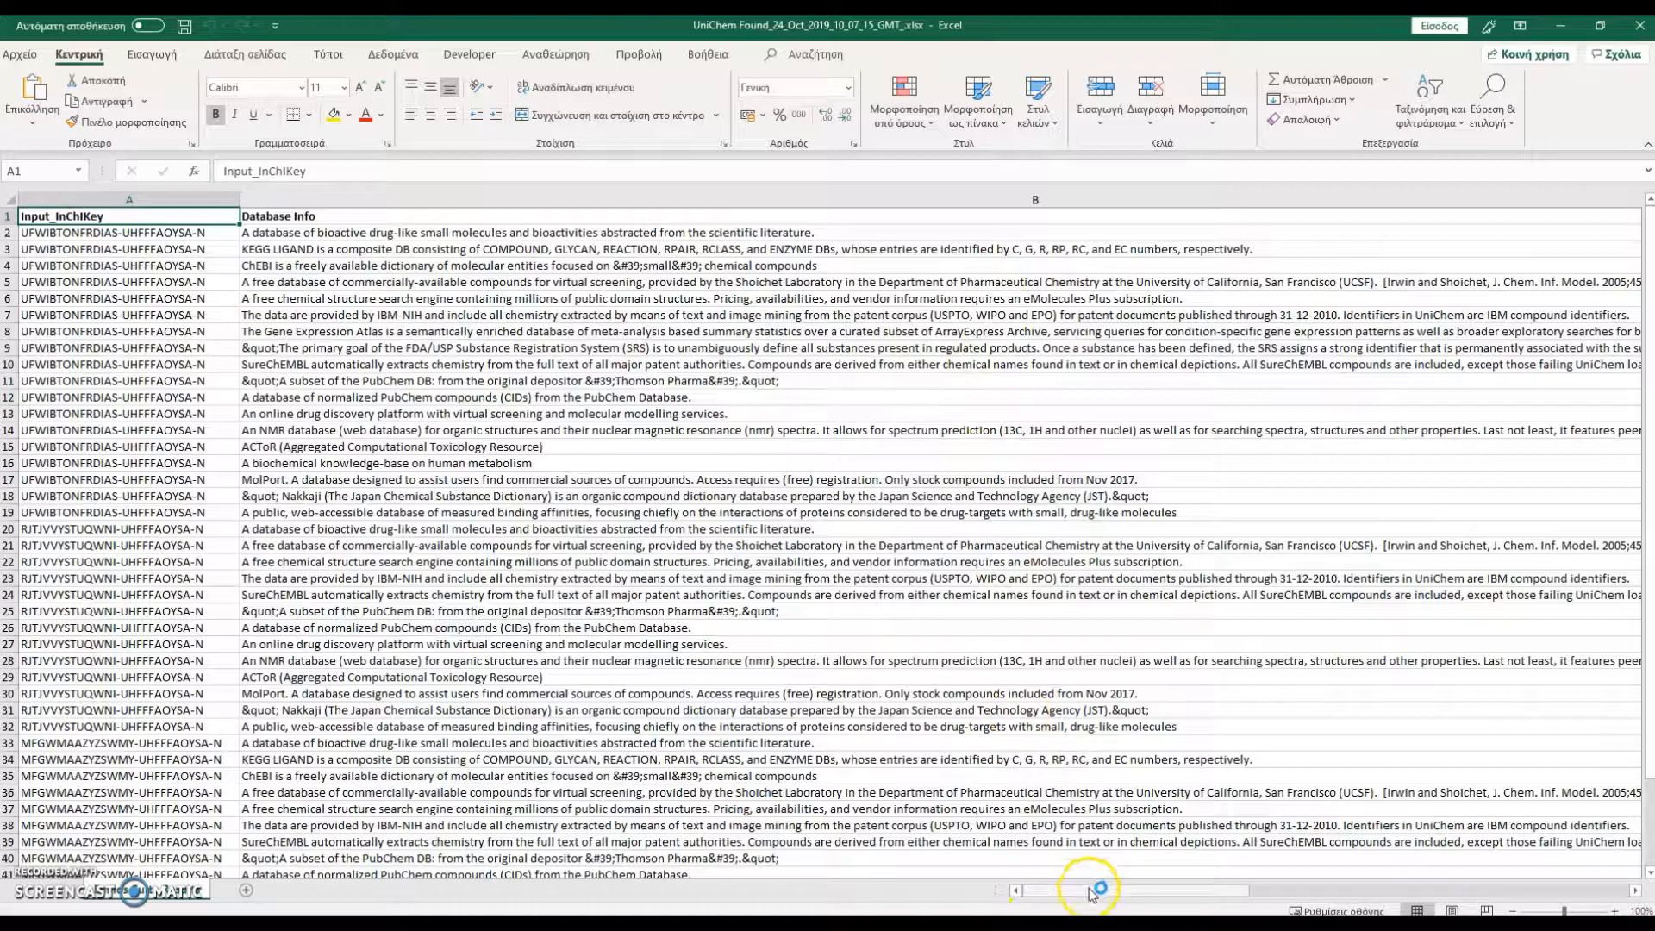
pyautogui.moveTo(1088, 892); pyautogui.dragTo(1240, 892)
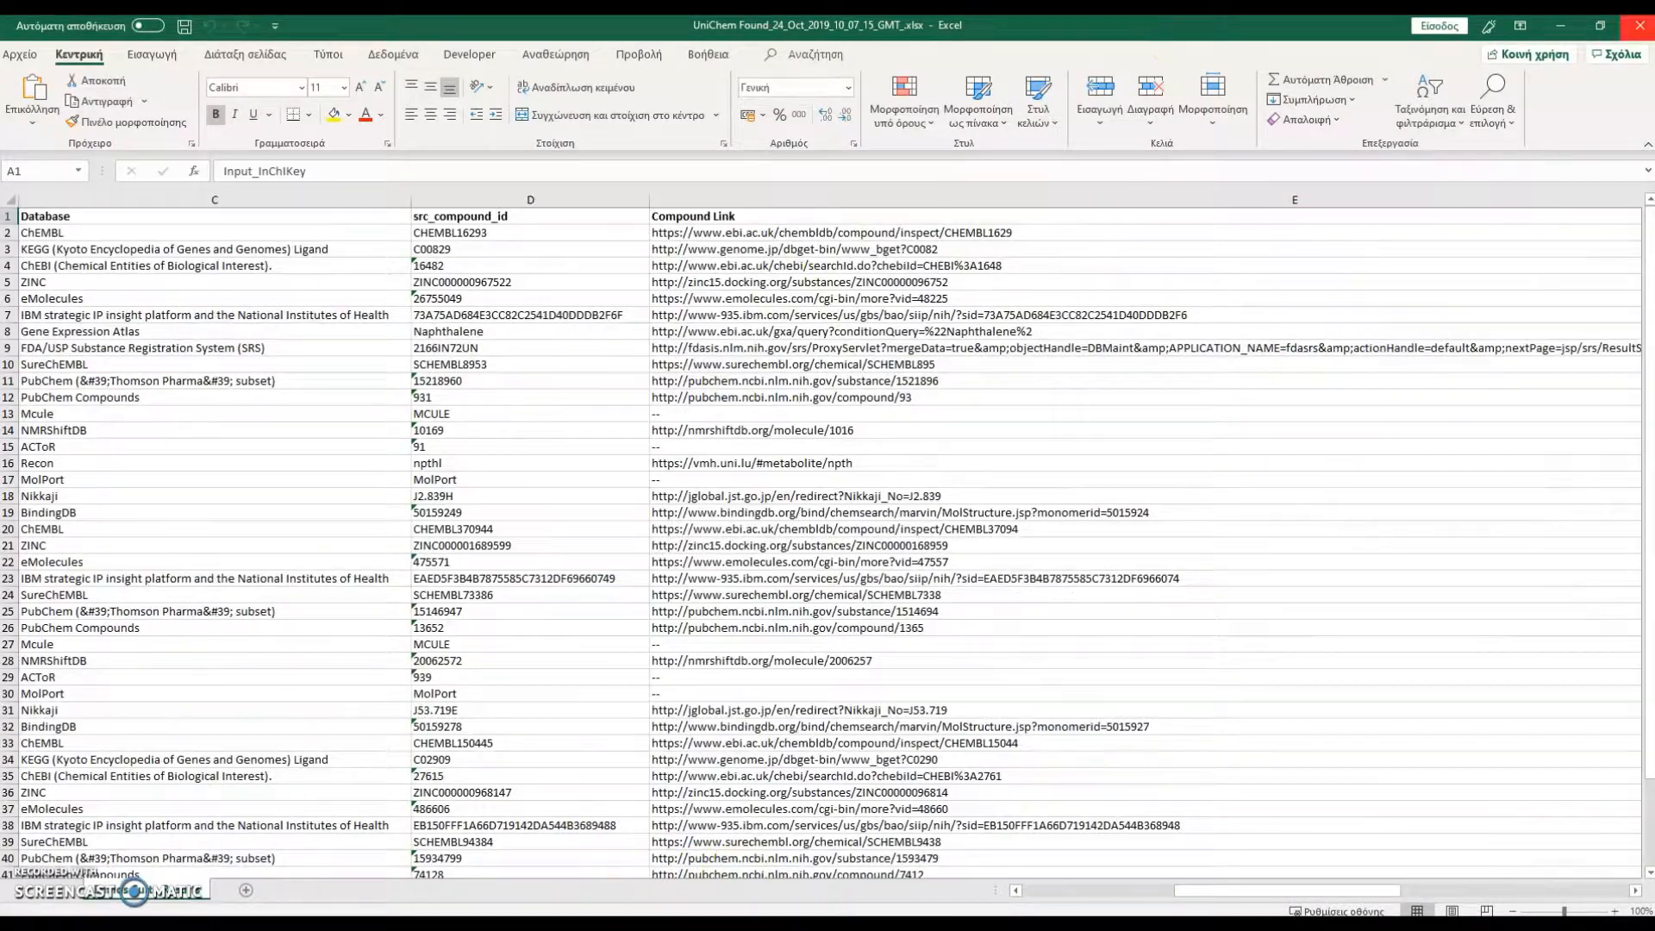
pyautogui.click(1637, 25)
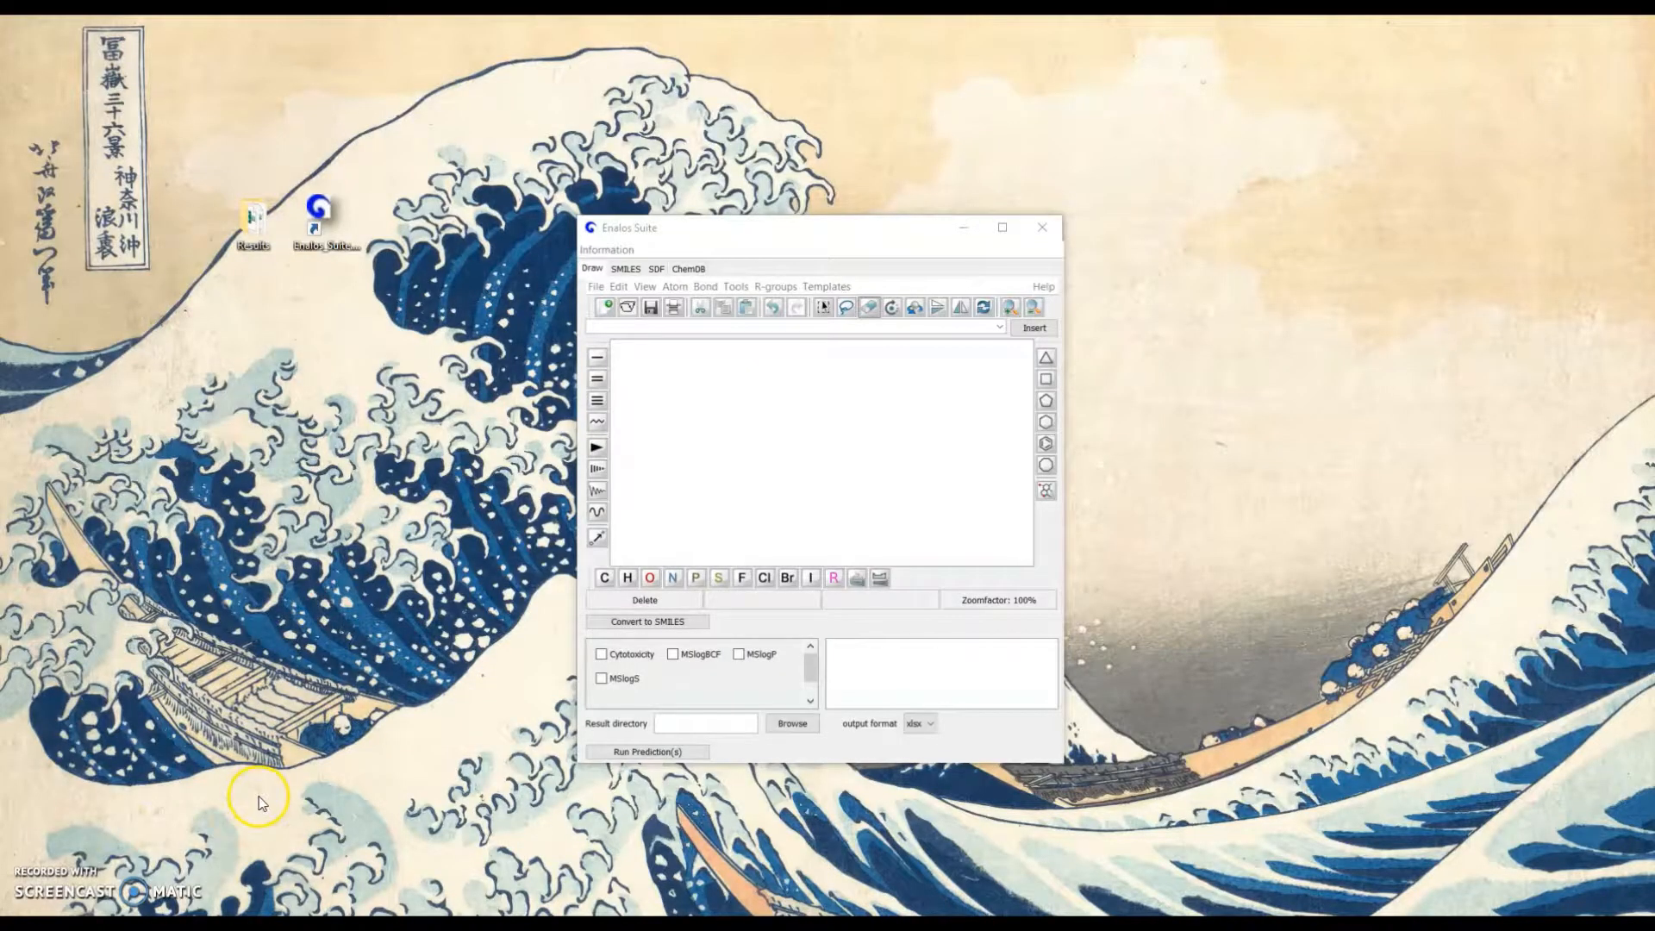
# Draw naphthalene from two fused benzene rings on the empty canvas and convert it to SMILES
pyautogui.click(1050, 452)
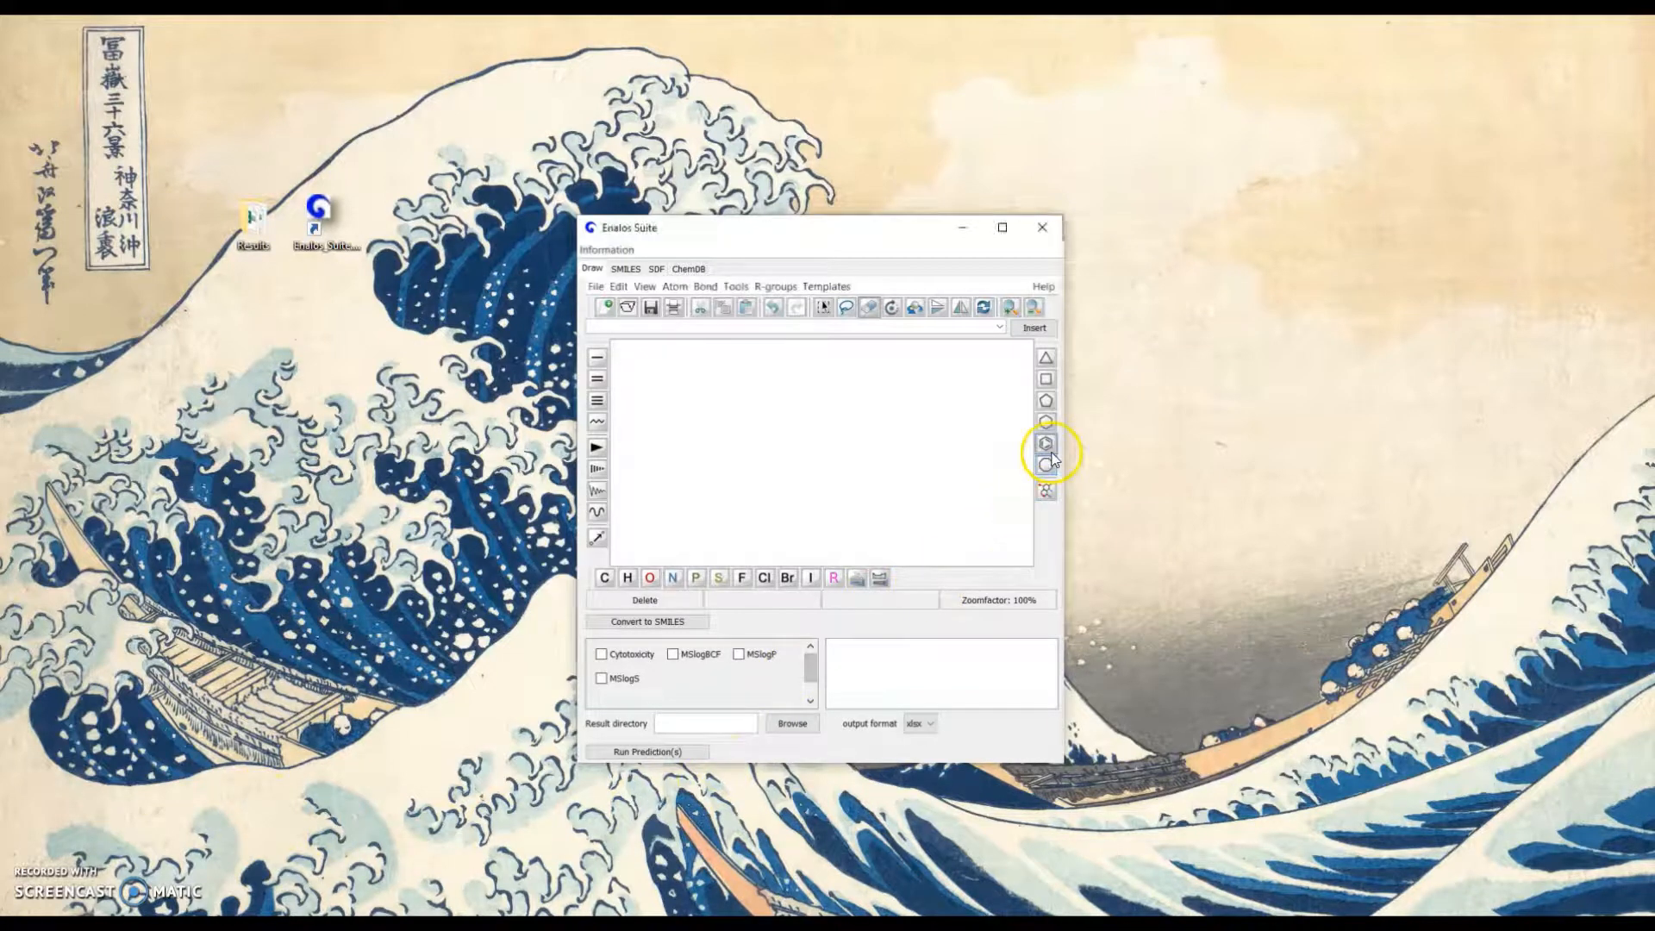
pyautogui.click(1048, 448)
pyautogui.click(791, 455)
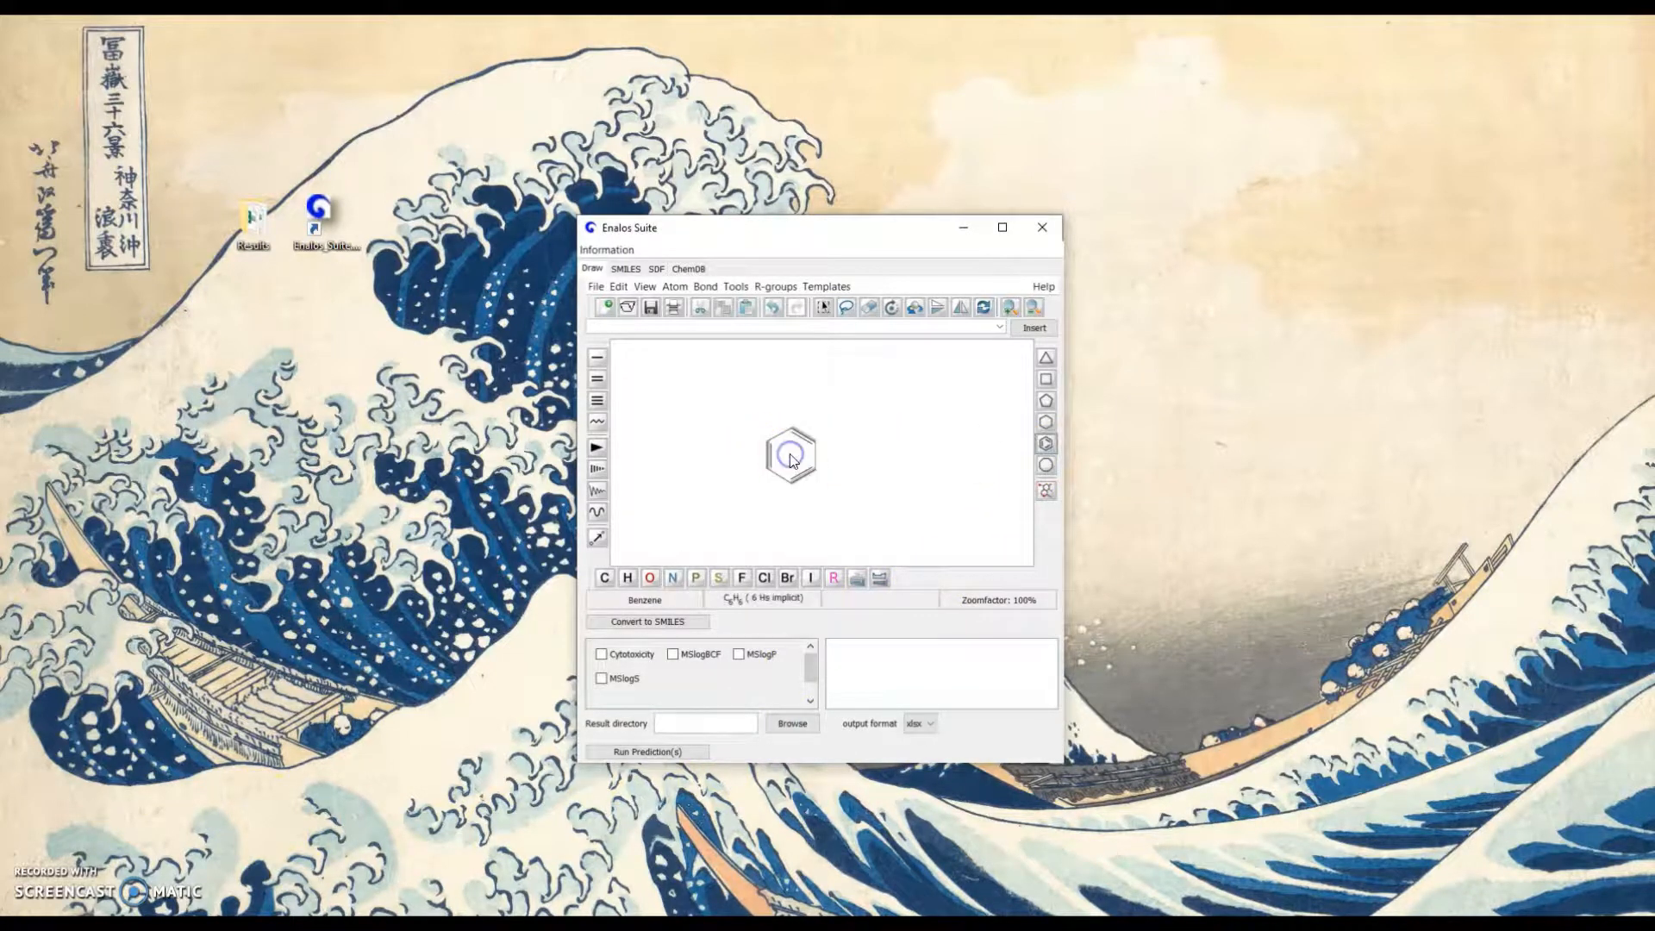
pyautogui.click(839, 463)
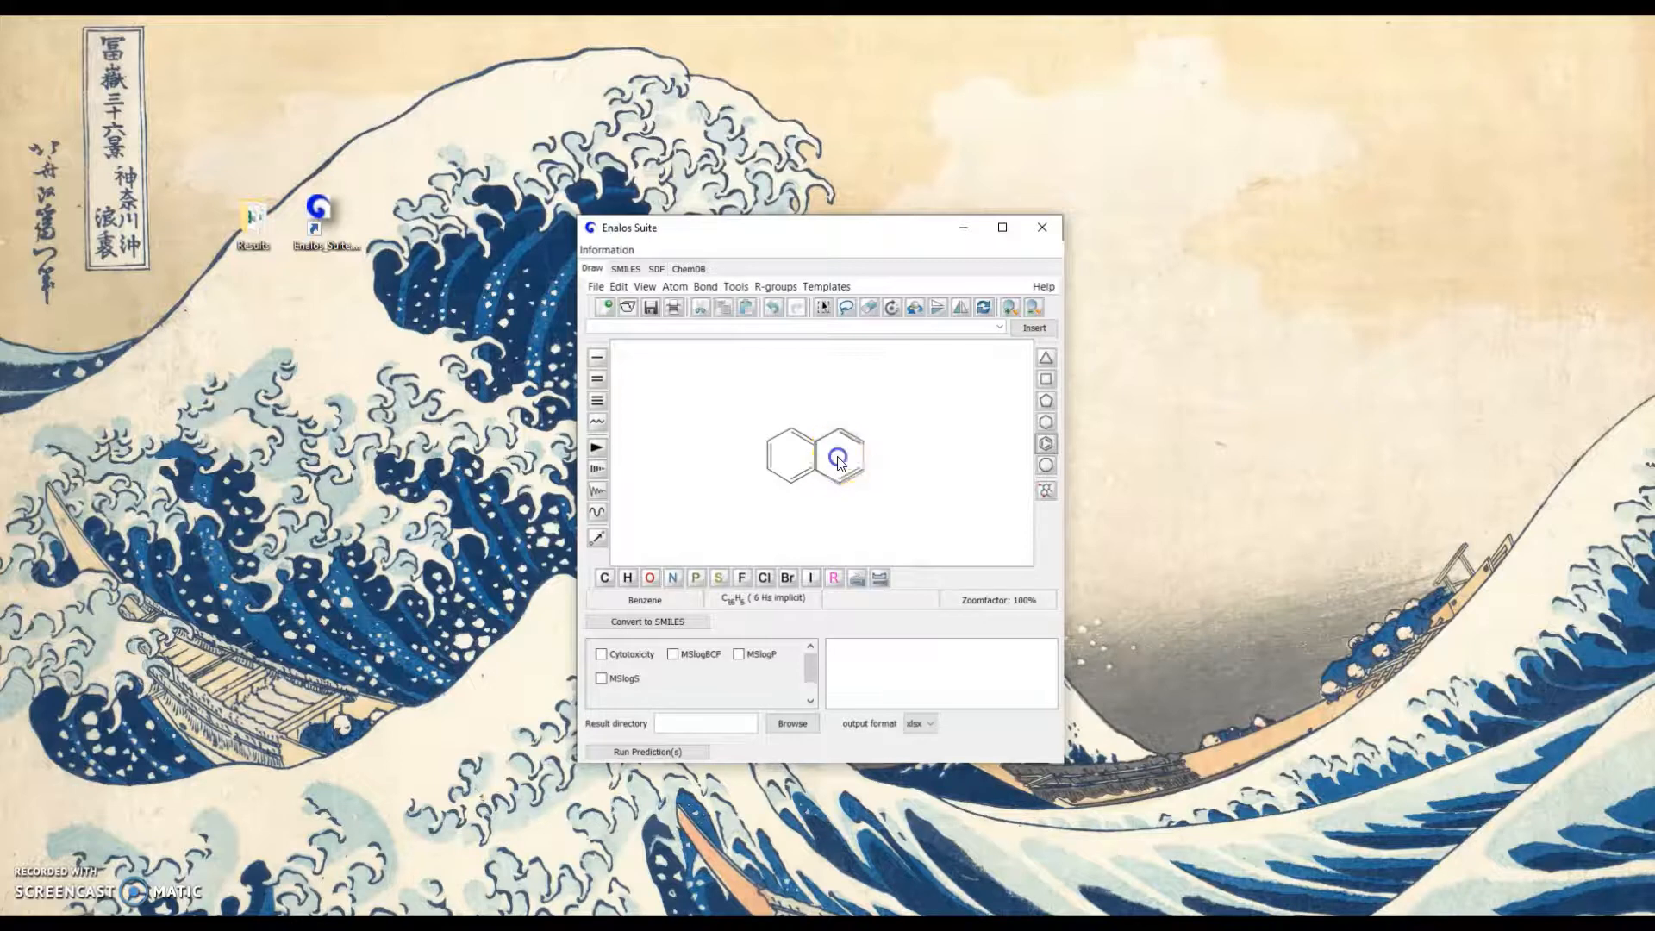
pyautogui.click(664, 621)
# Extend the drawn naphthalene with an isopropyl side chain on its second ring and convert the structure to SMILES
pyautogui.click(592, 271)
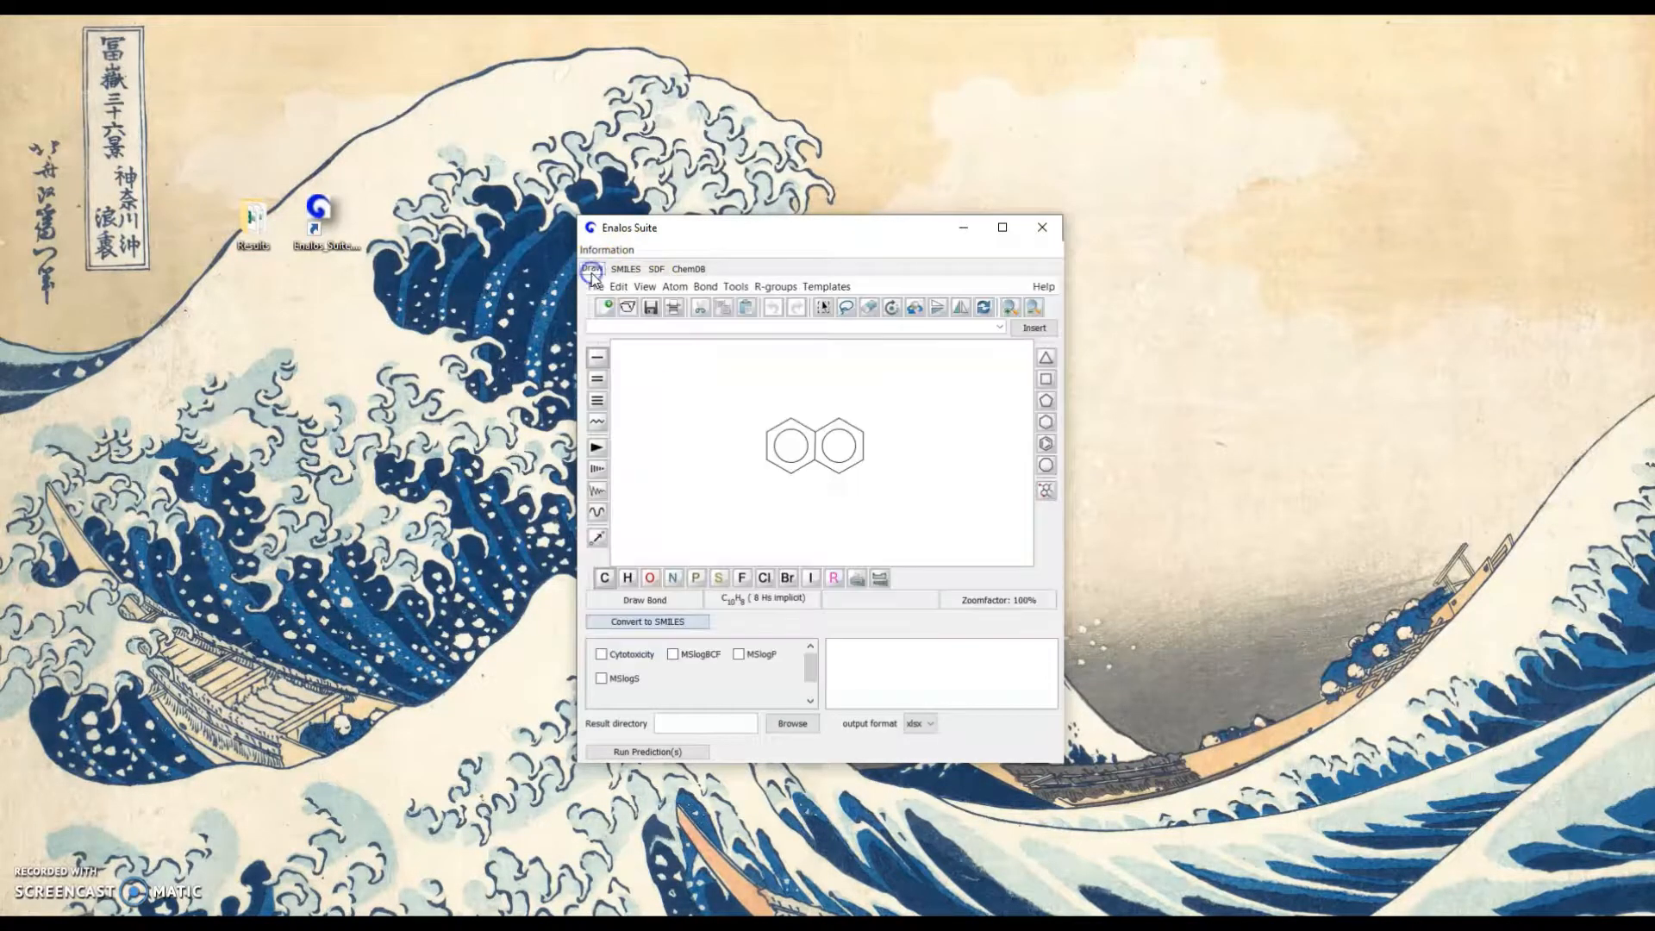
pyautogui.click(863, 434)
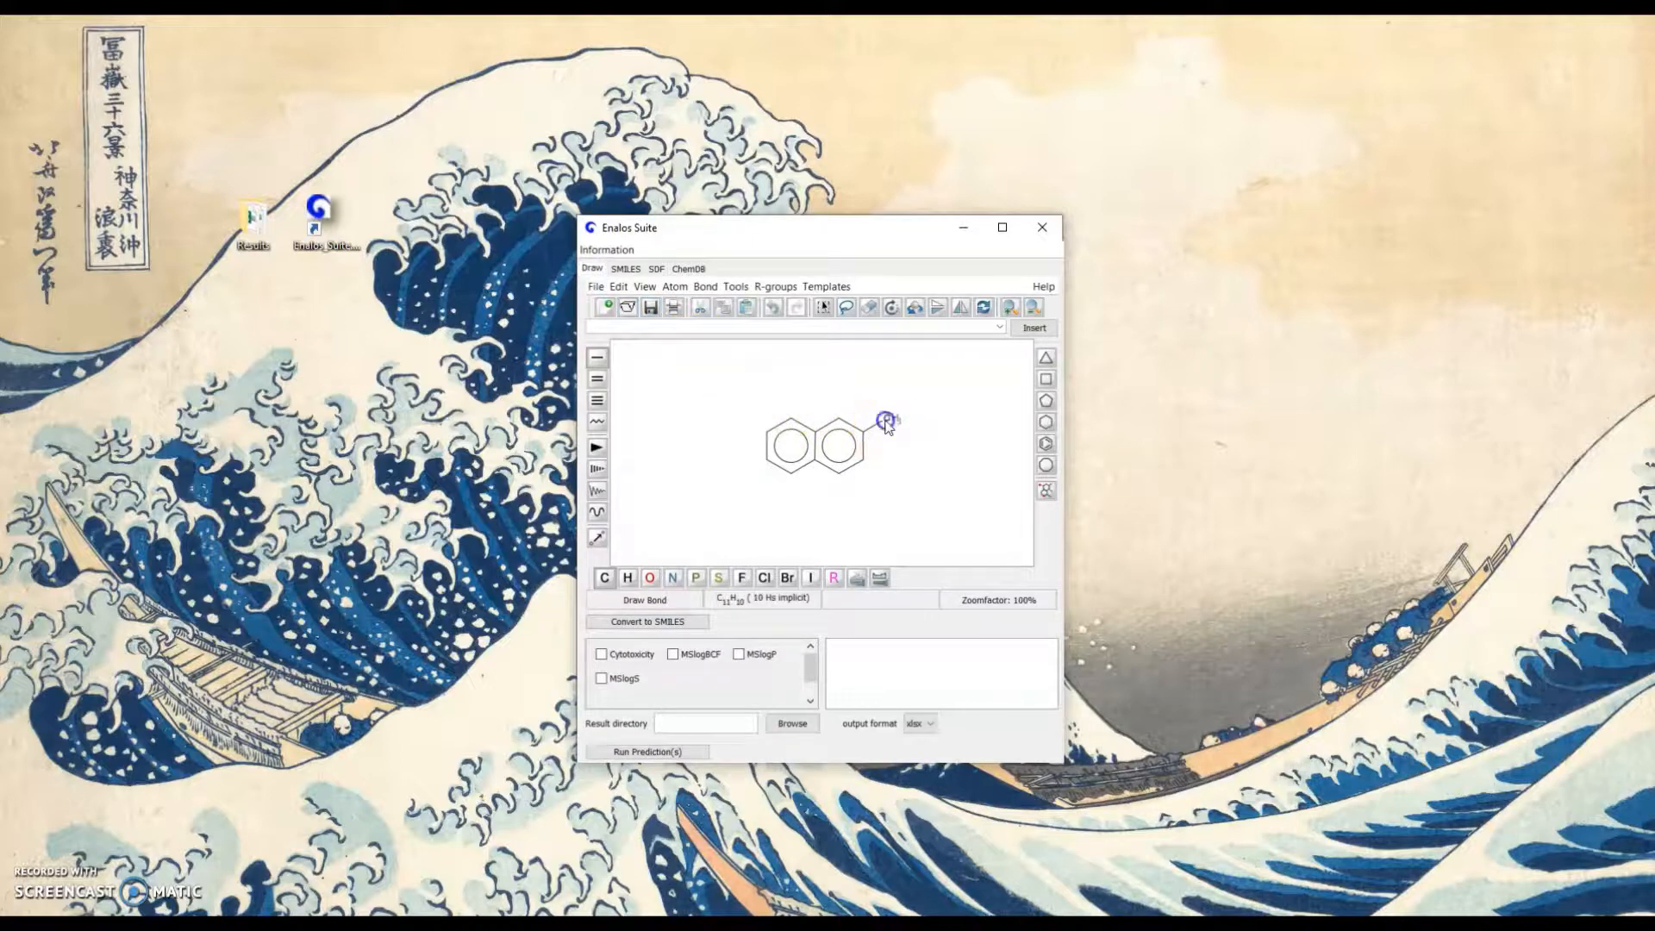
pyautogui.click(887, 422)
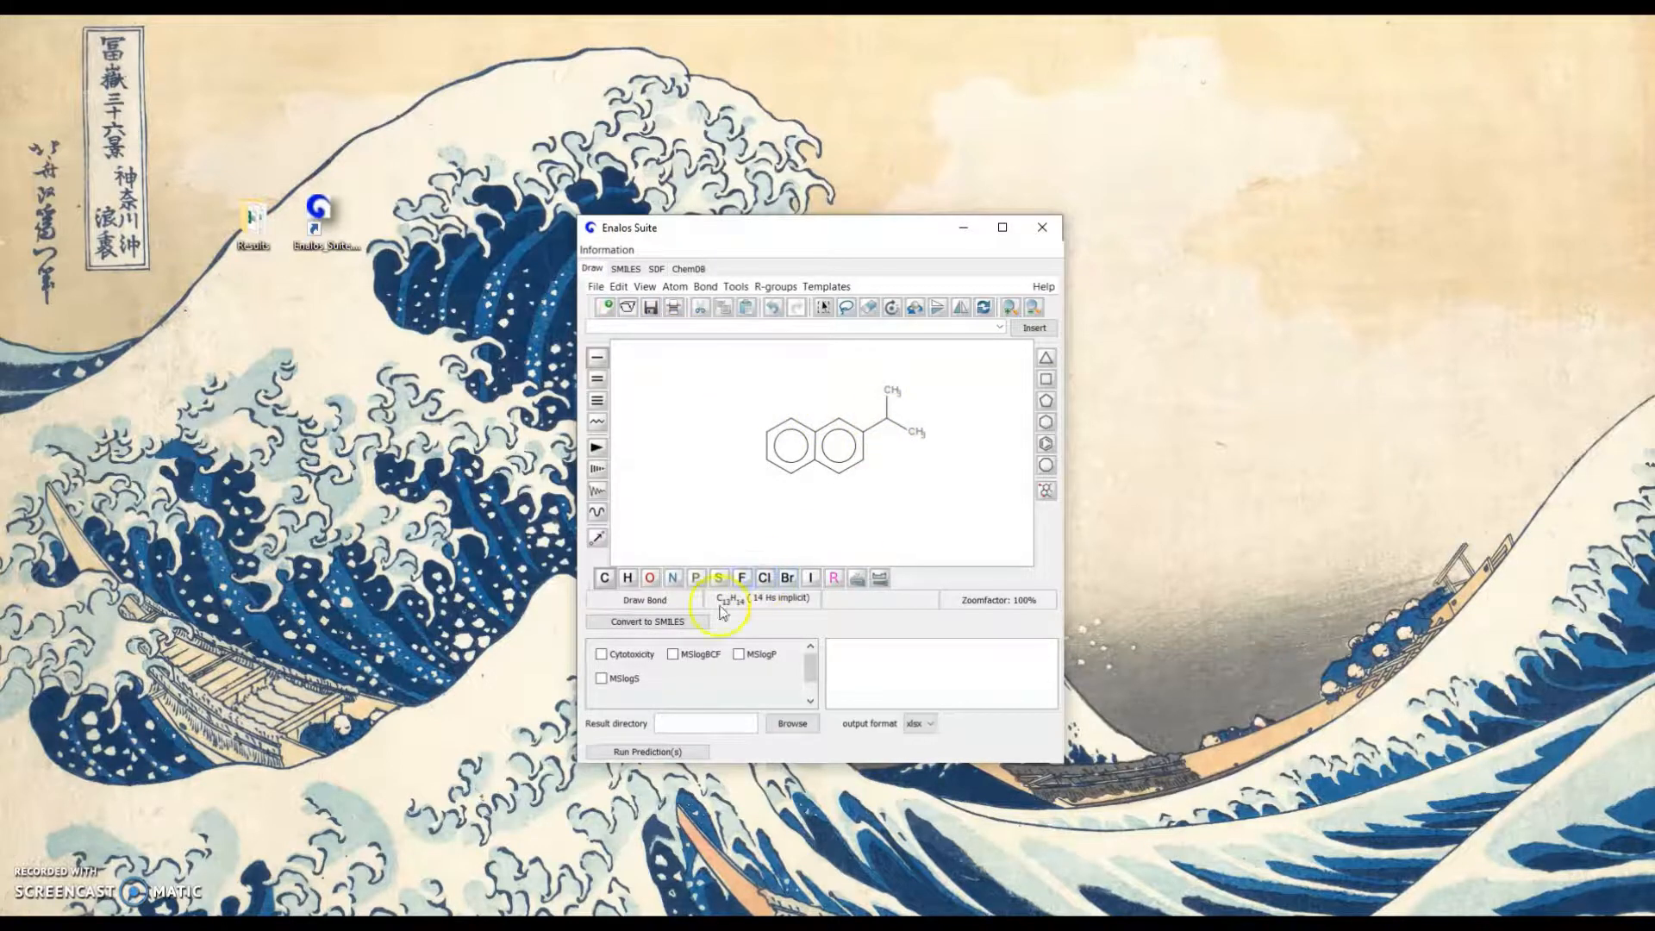
pyautogui.click(695, 624)
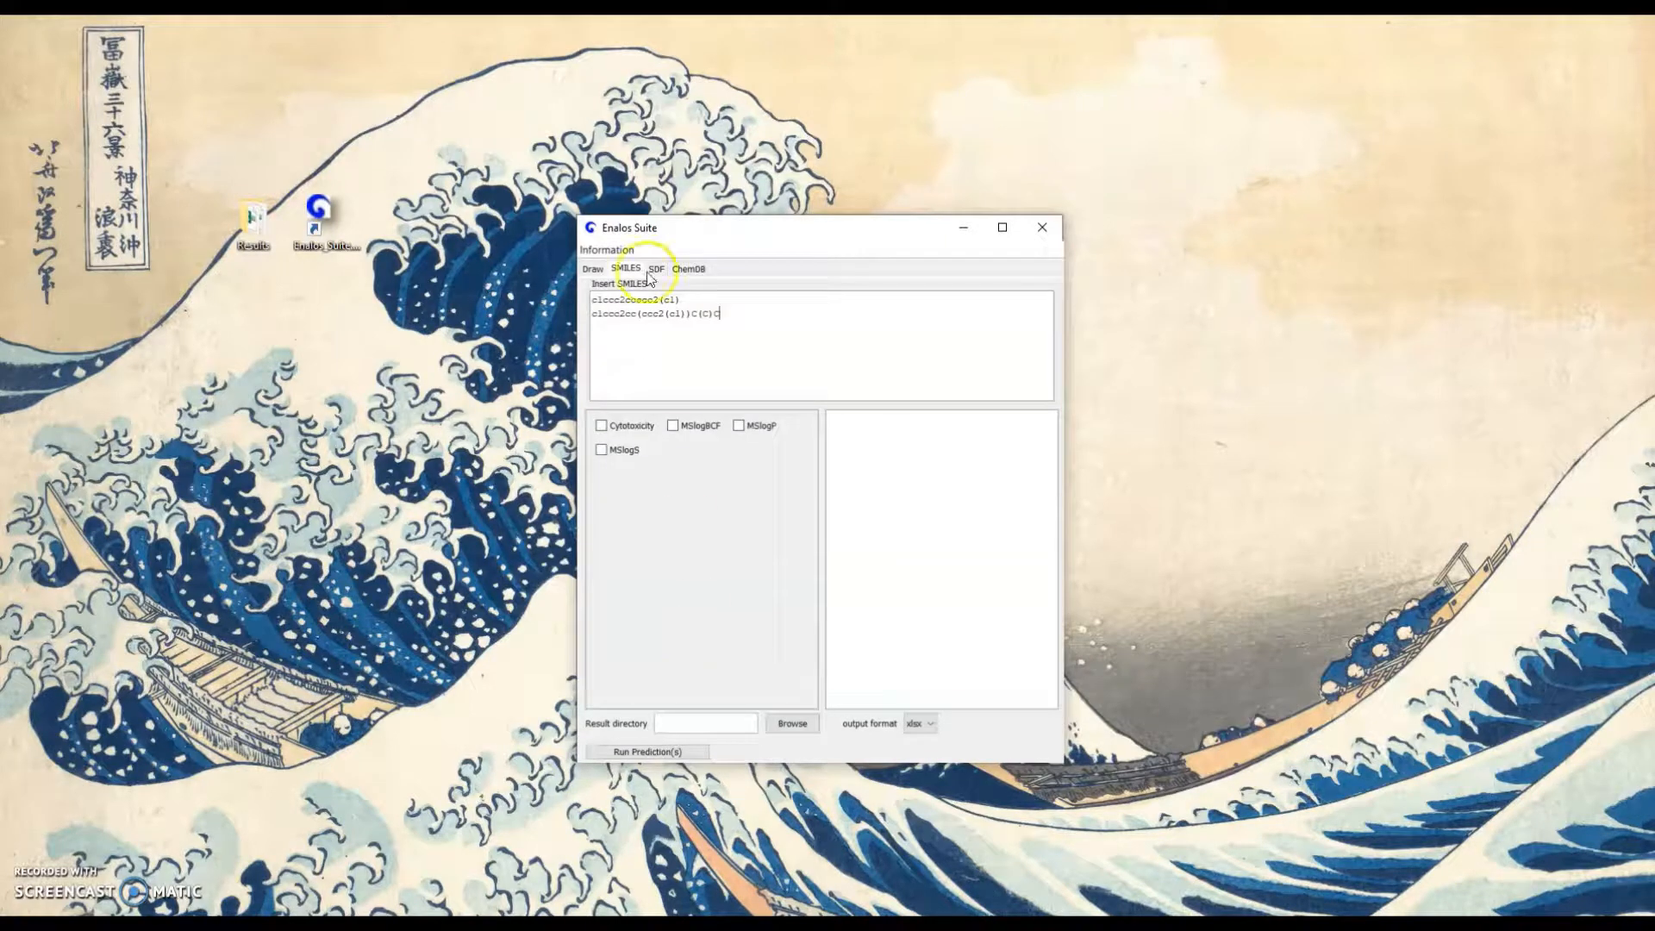
# Replace the side chain's lower methyl group with oxygen and convert the resulting alcohol to SMILES
pyautogui.click(593, 269)
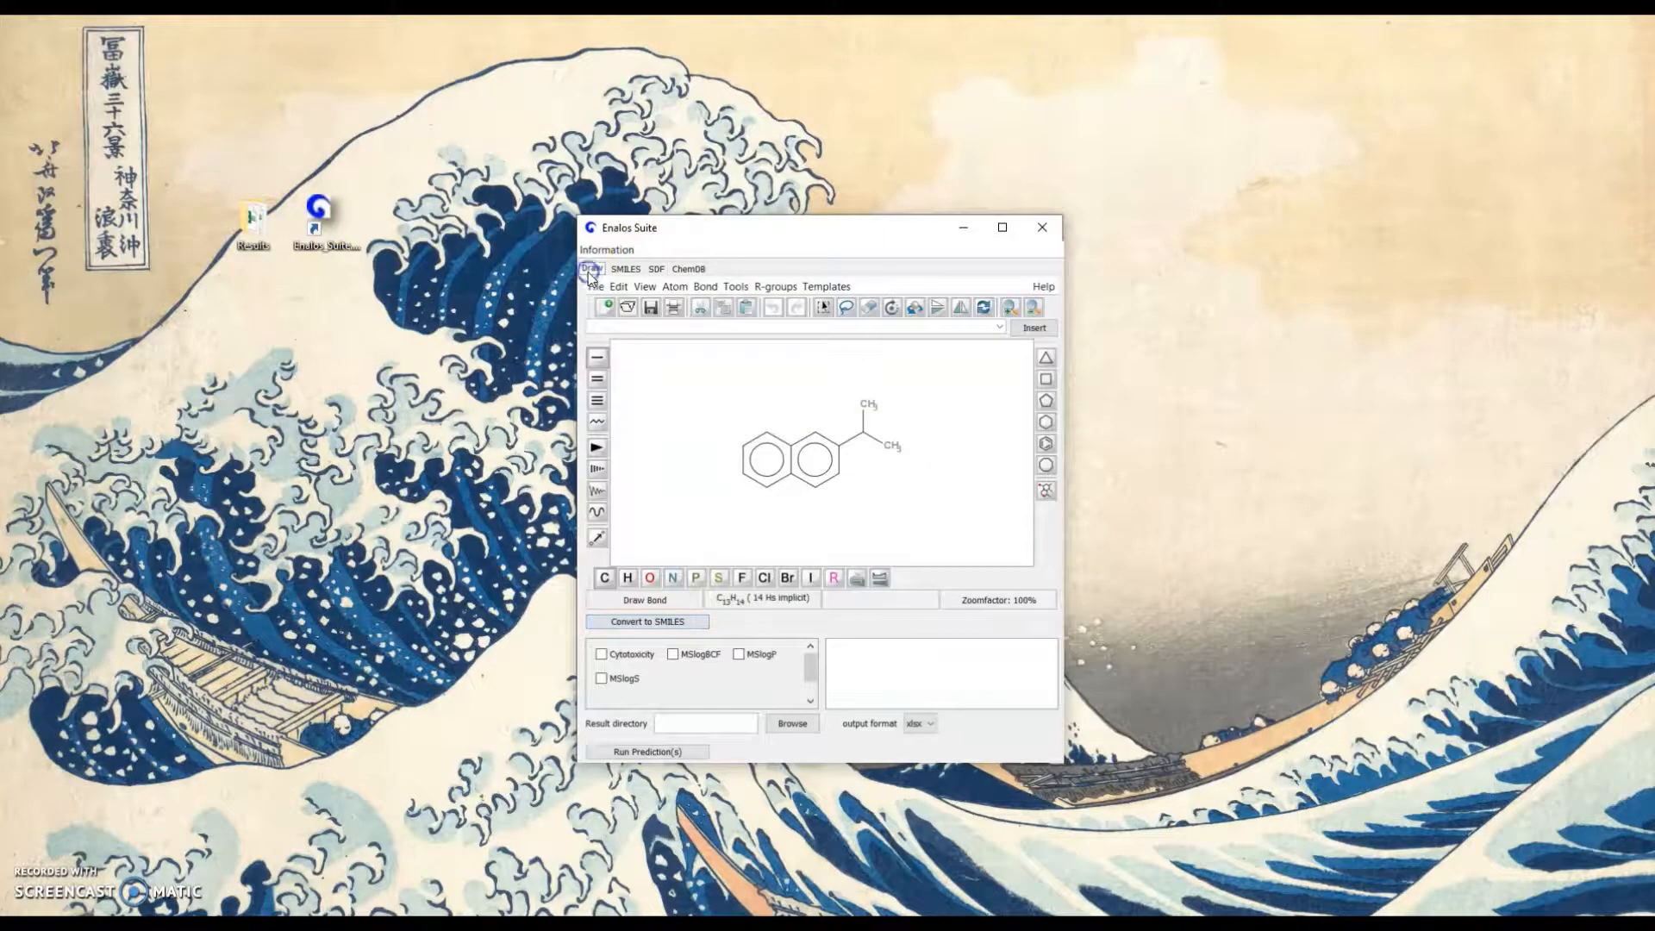
pyautogui.click(652, 576)
pyautogui.click(890, 446)
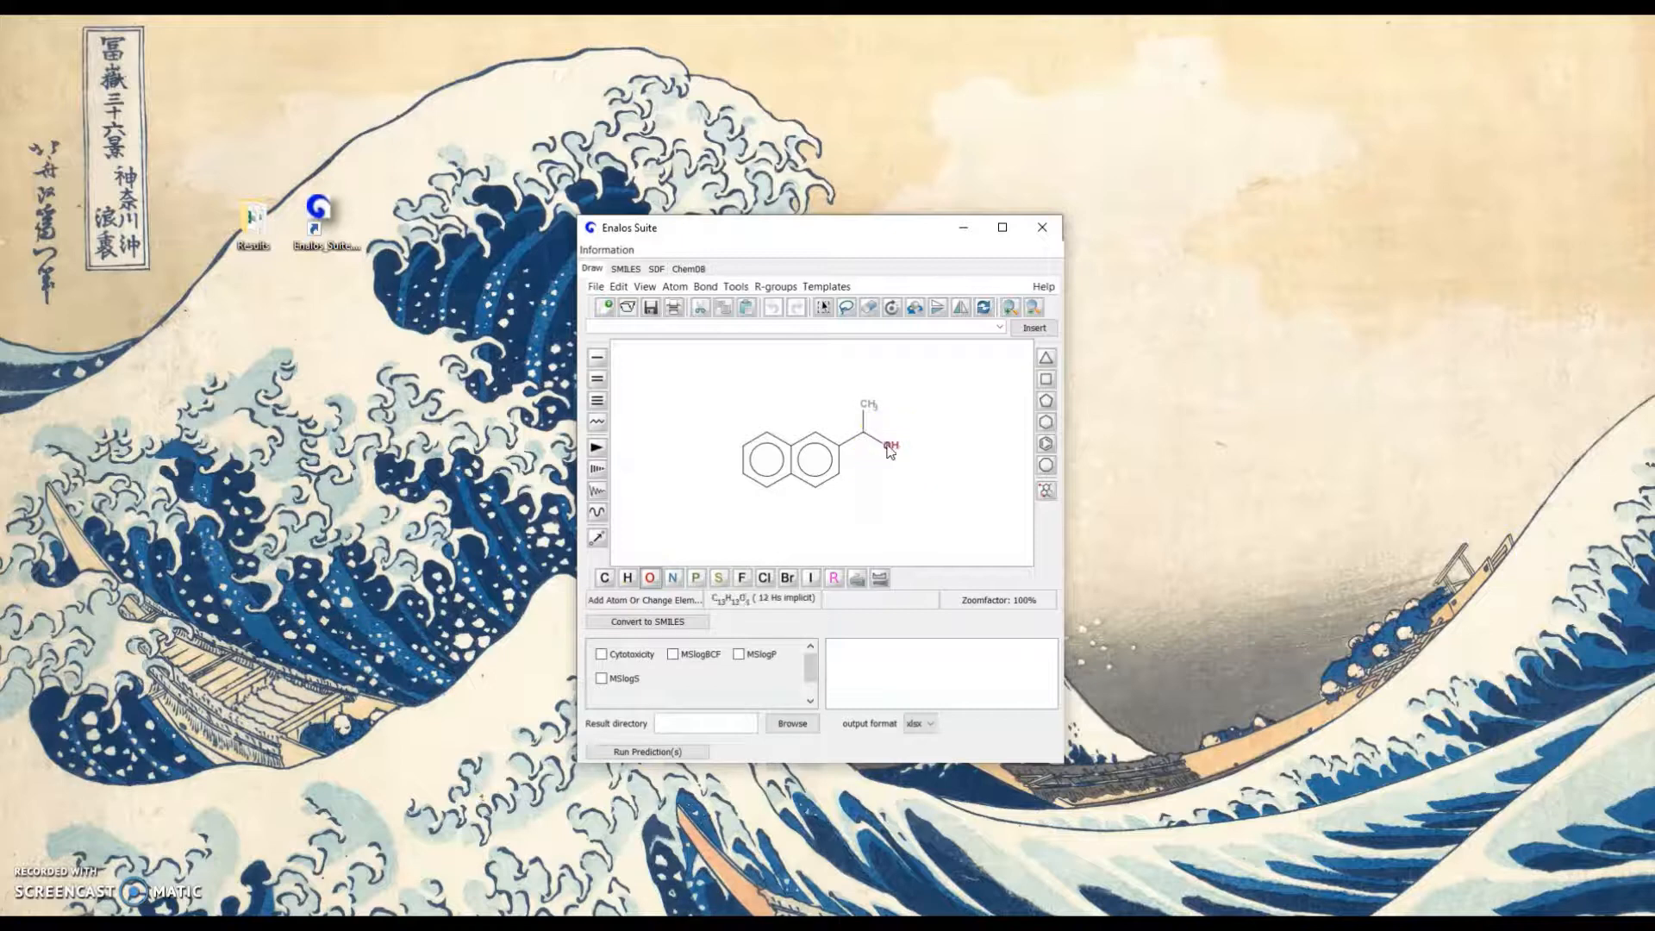
pyautogui.click(700, 622)
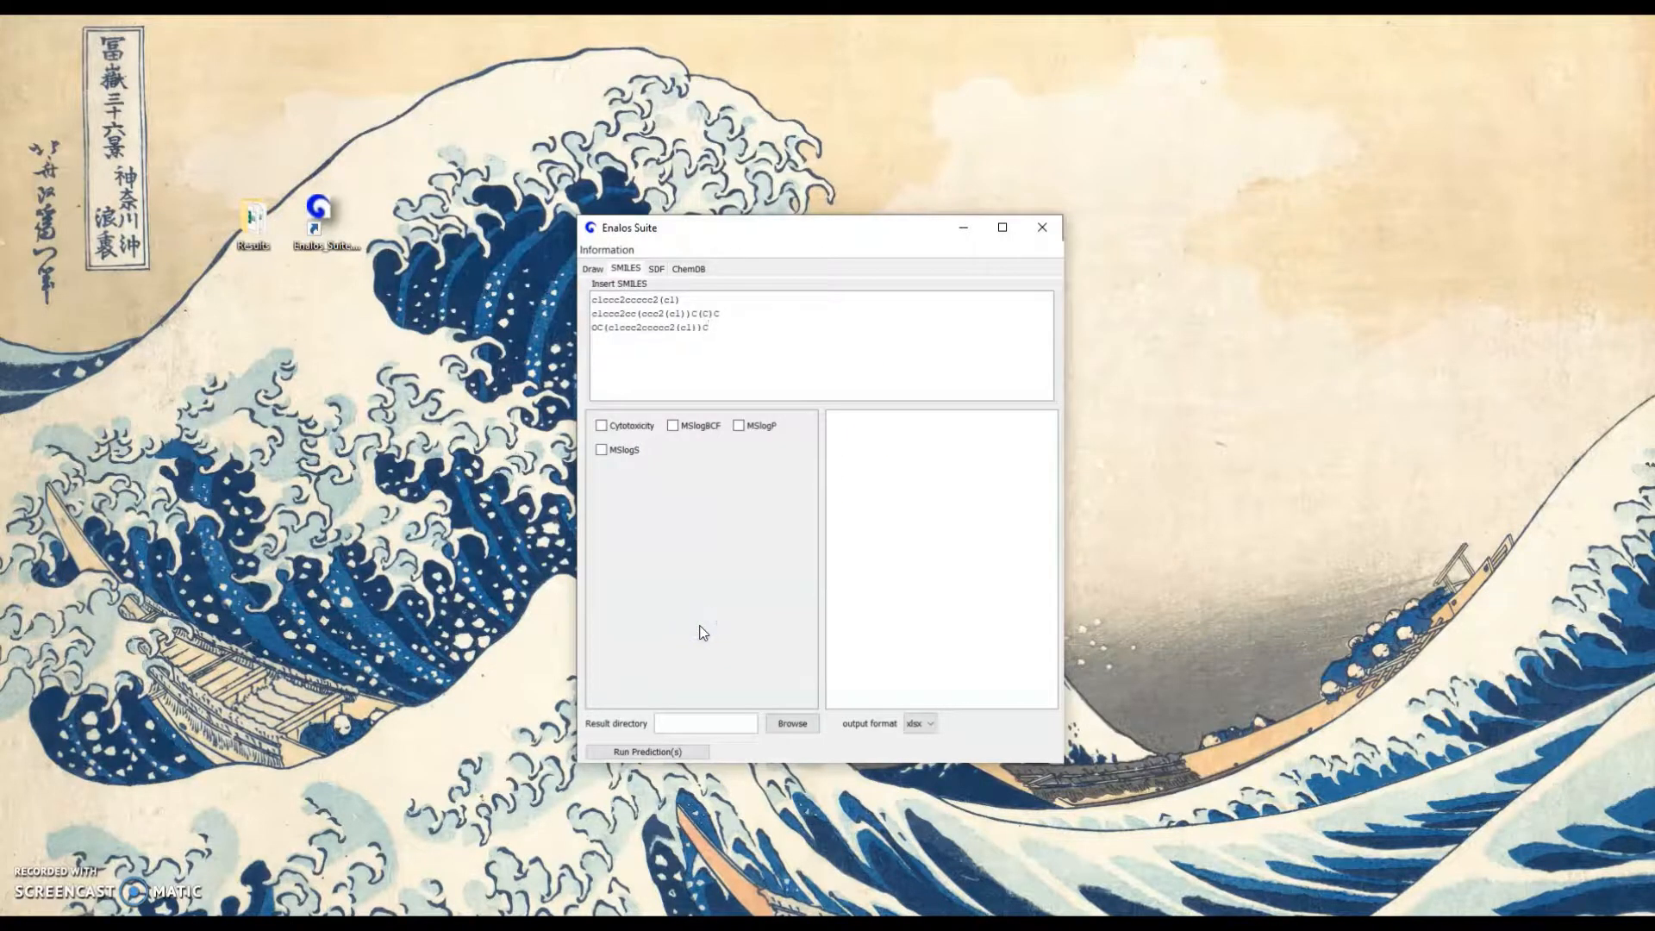
# Select the Cytotoxicity model, set the result directory to the desktop's Results folder, and run the prediction with xlsx output
pyautogui.click(601, 426)
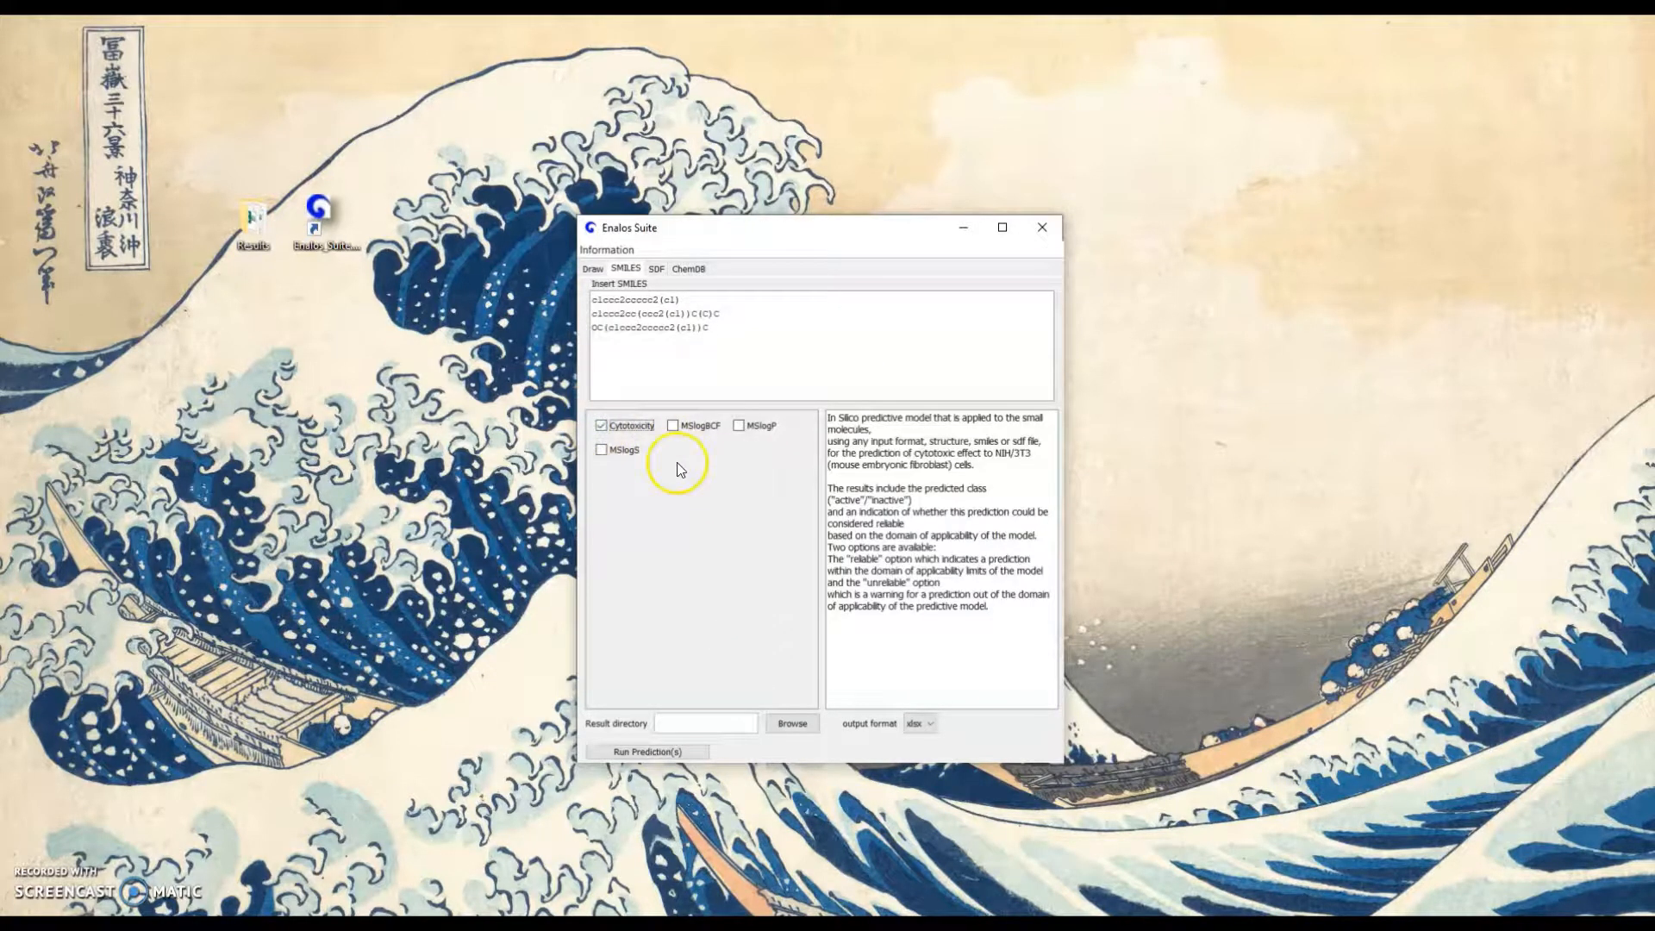
pyautogui.click(805, 730)
pyautogui.click(610, 489)
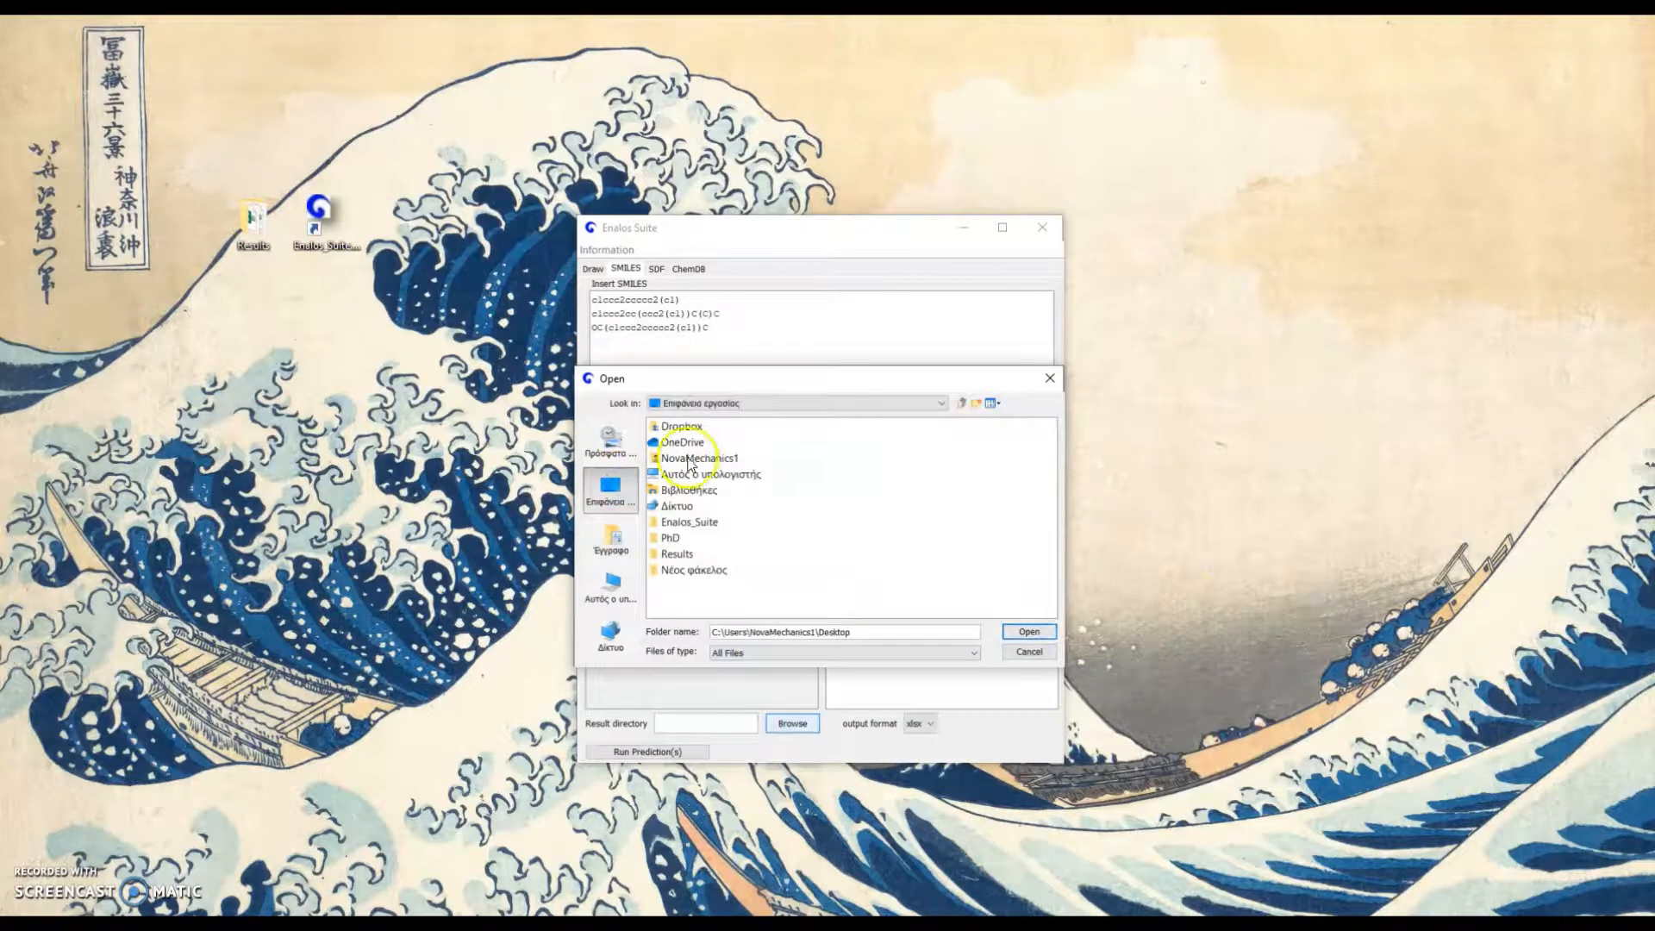
pyautogui.doubleClick(676, 554)
pyautogui.click(1020, 633)
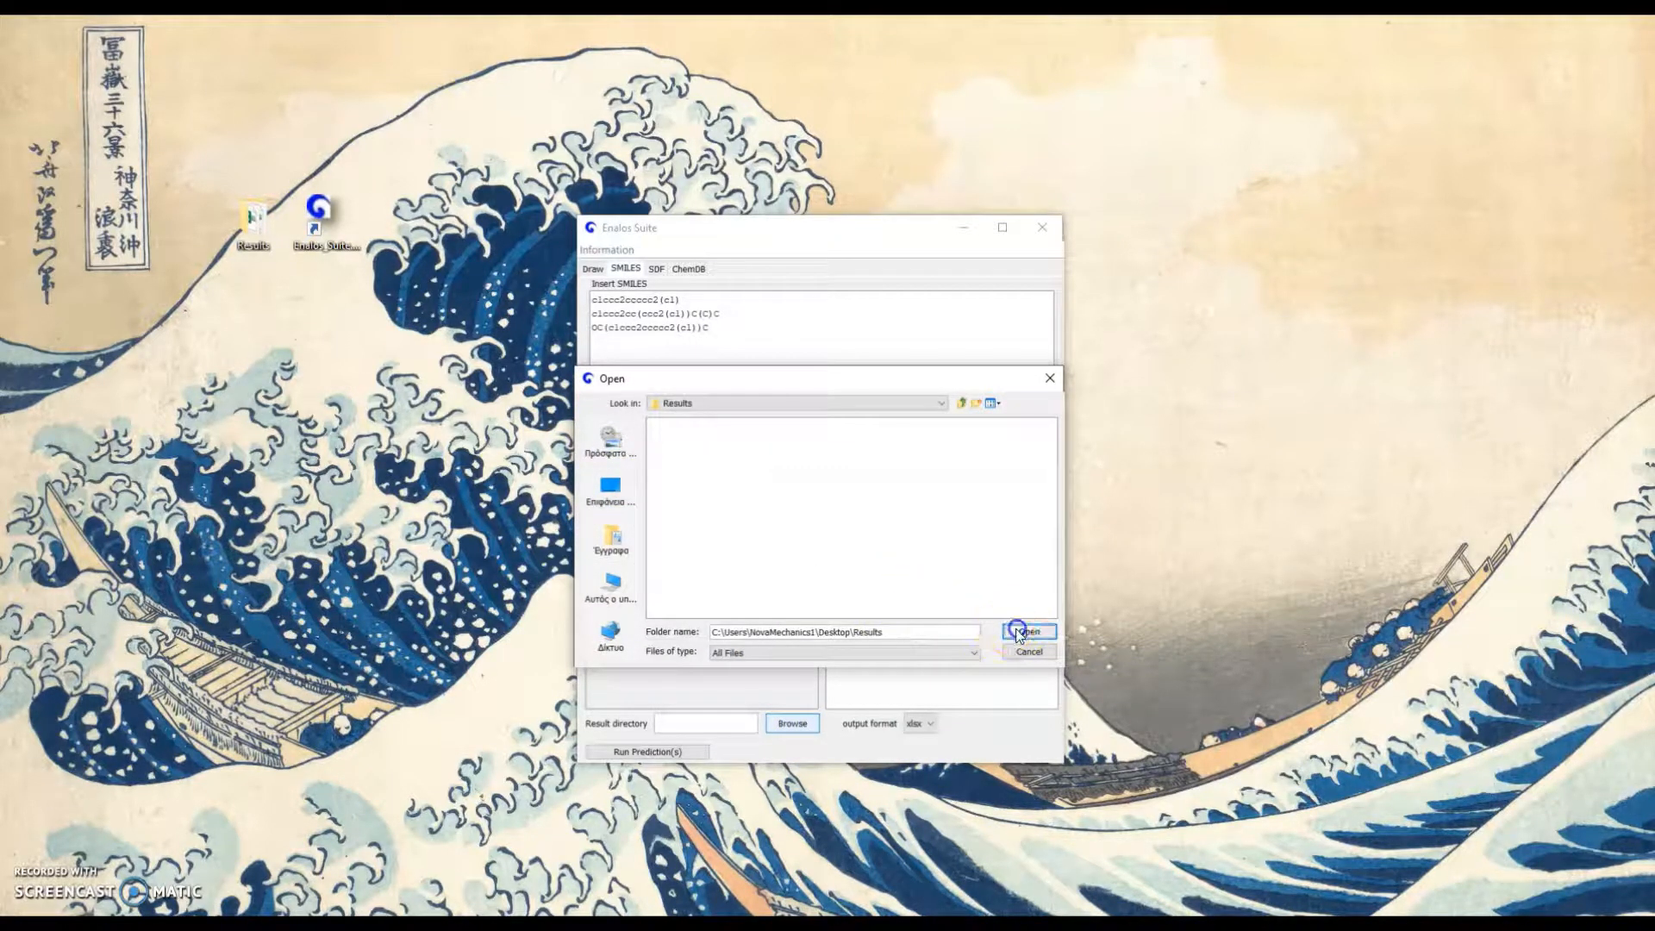
pyautogui.click(699, 755)
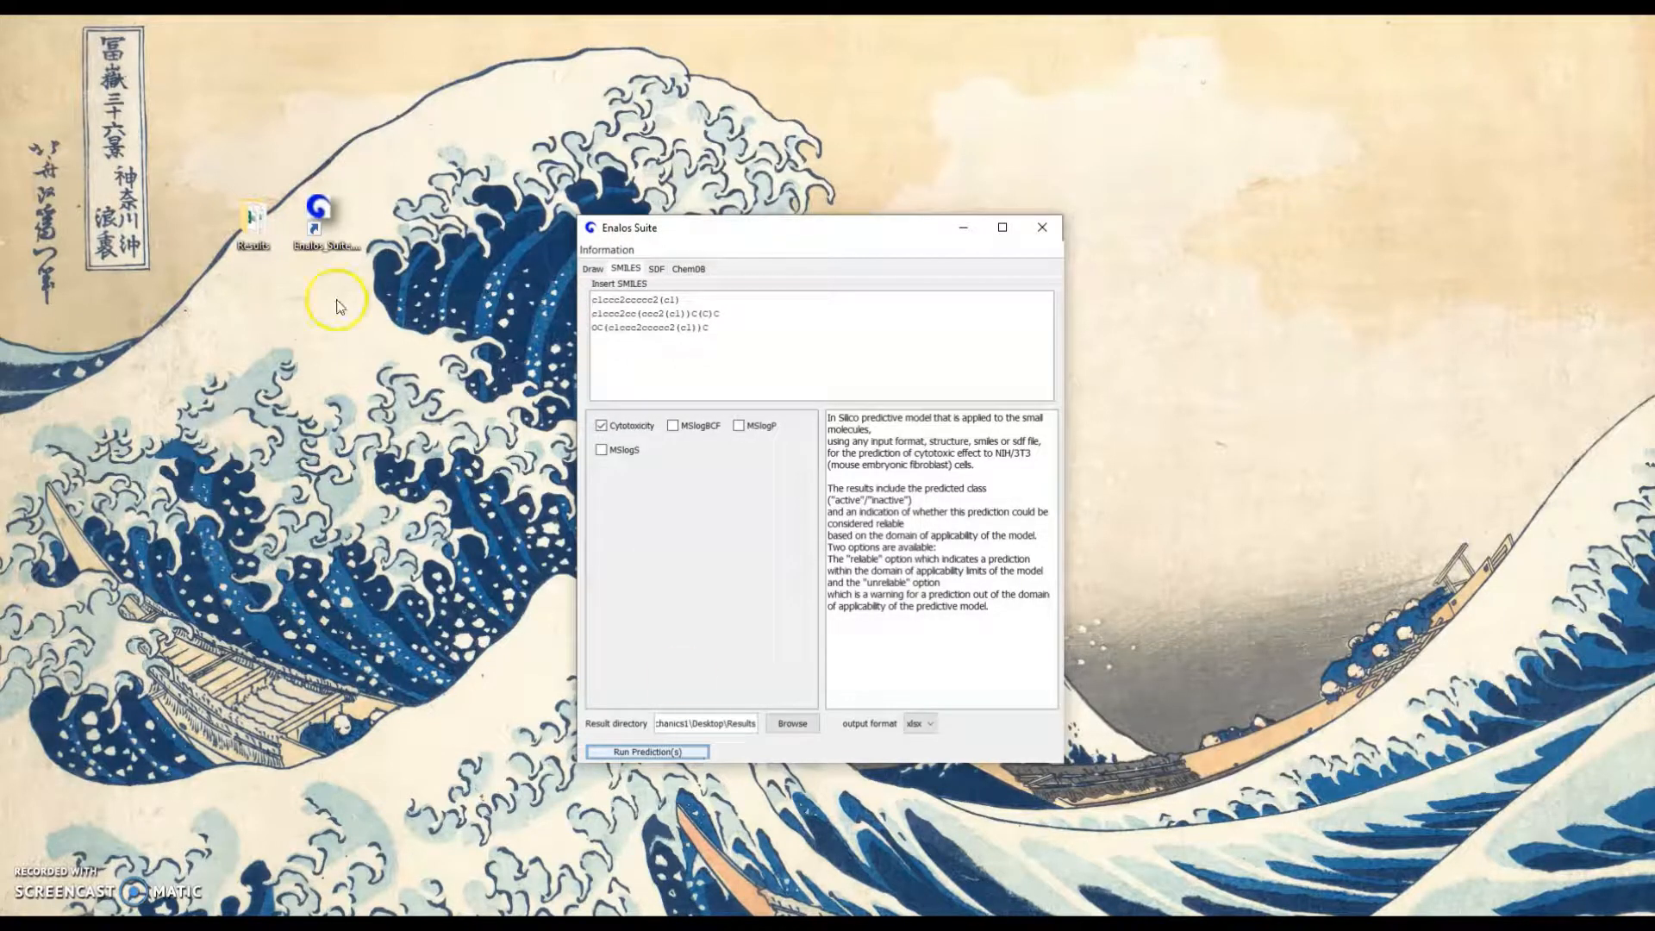
# Open the newest final report from the Results folder in Excel and examine the Cytotoxicity_Classification values of the three compounds
pyautogui.doubleClick(255, 226)
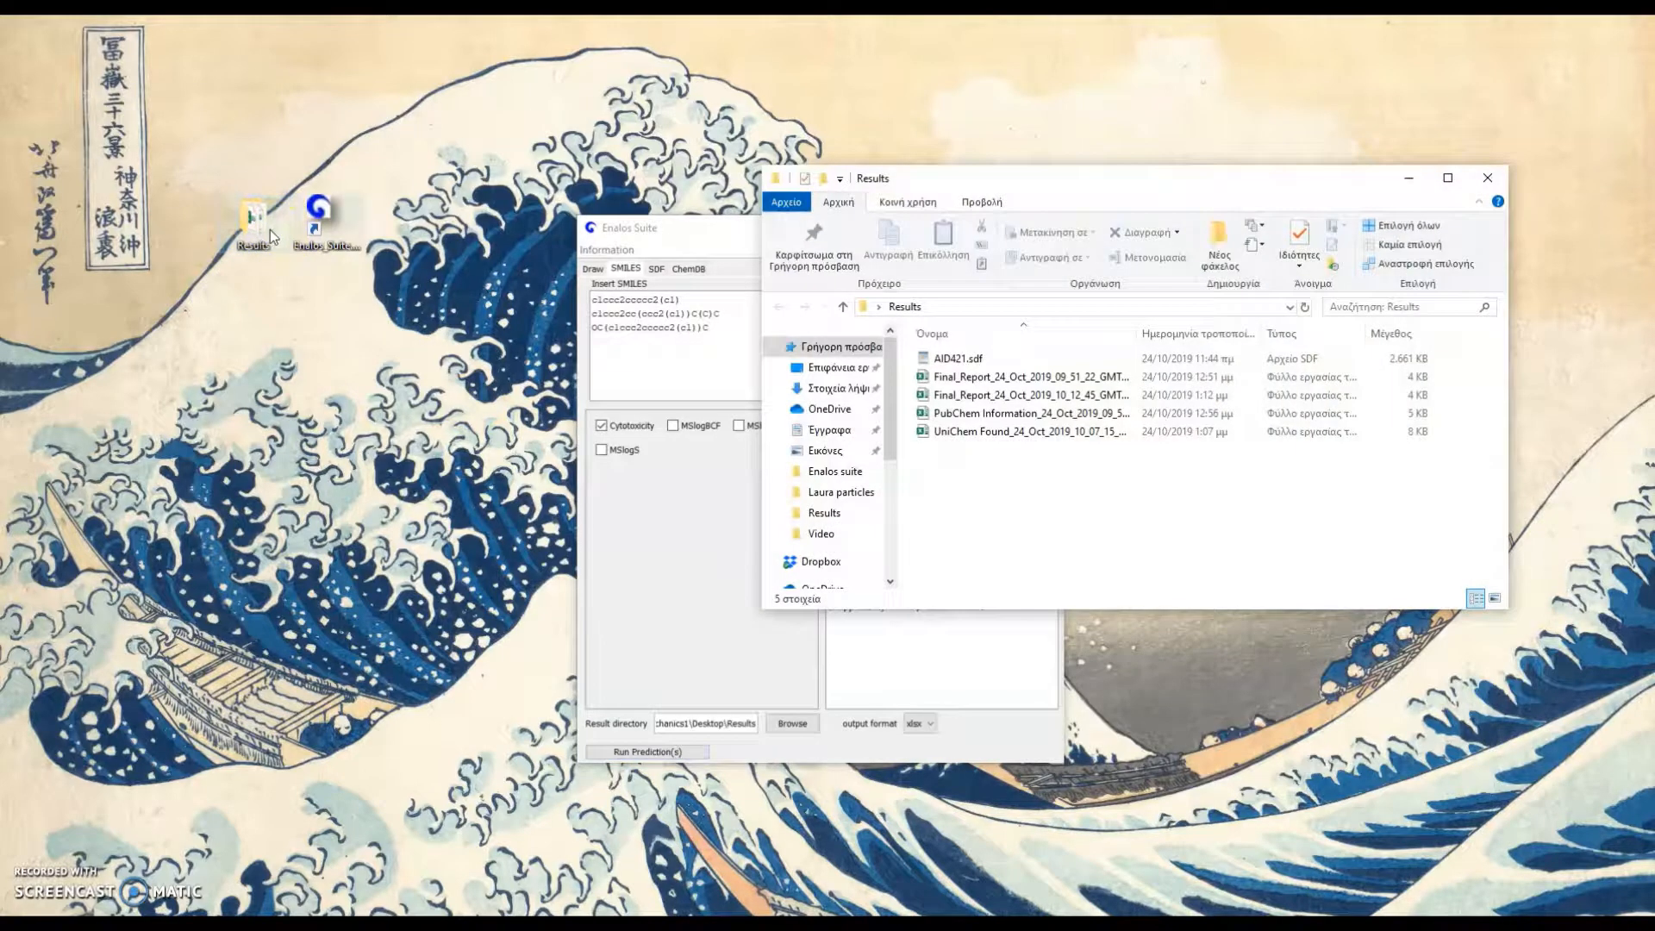
pyautogui.click(1110, 395)
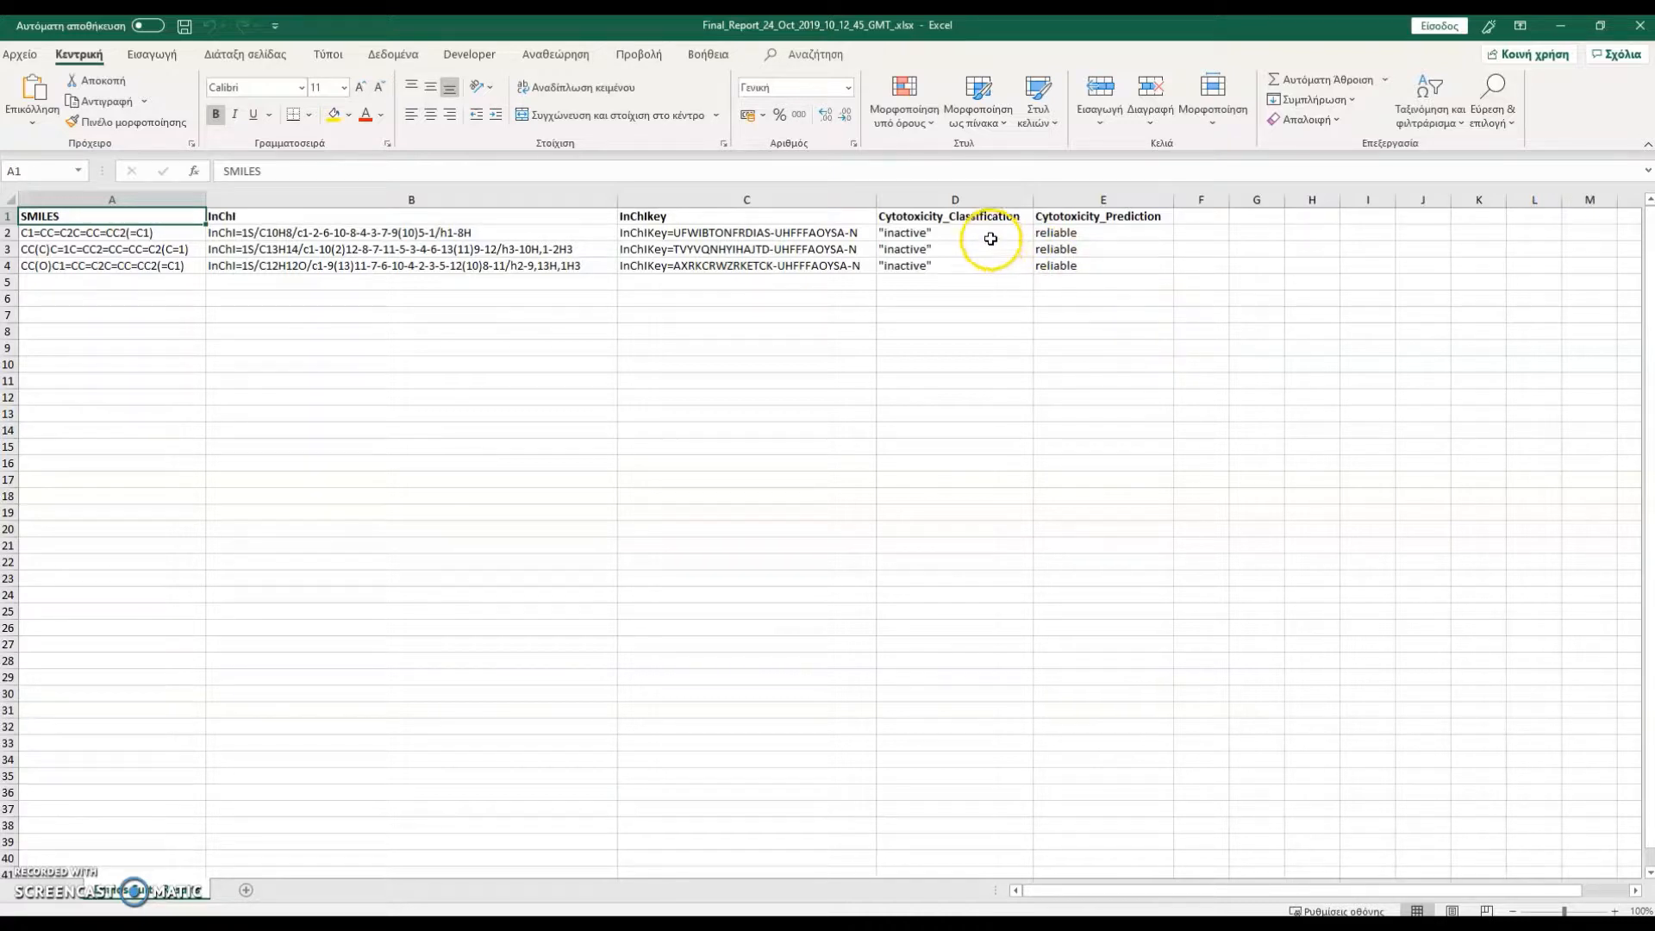
pyautogui.moveTo(981, 231); pyautogui.dragTo(998, 266)
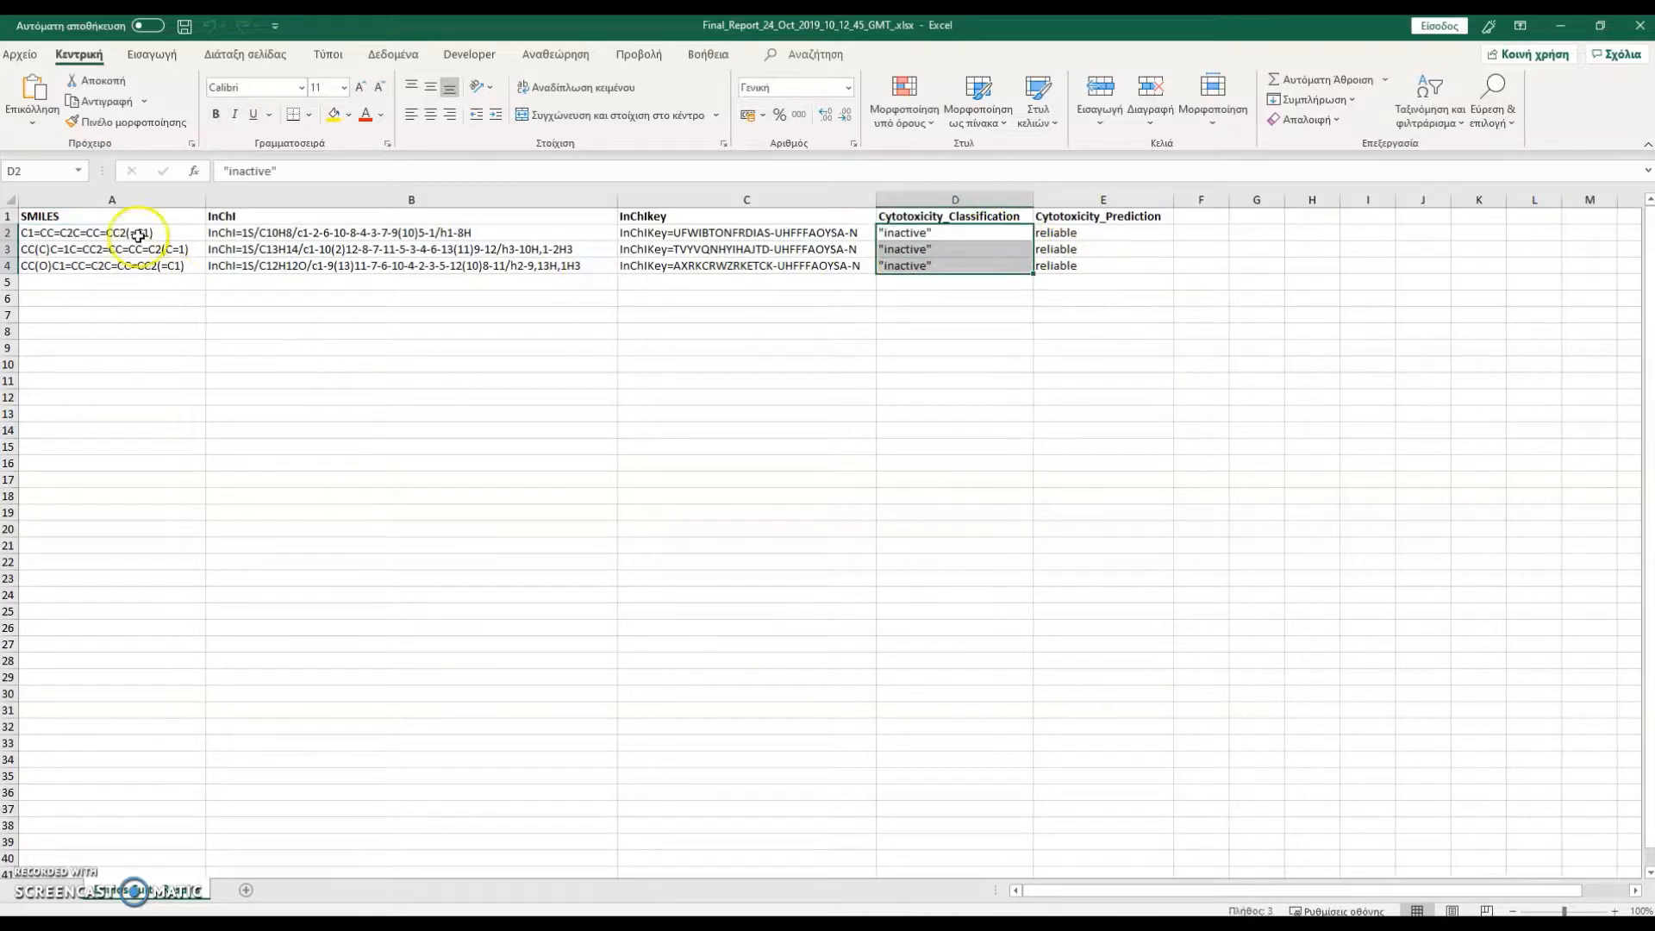
# Copy the three SMILES from cells A2 to A4 into a PubChem Similarity query in Enalos Suite's ChemDB
pyautogui.moveTo(177, 231); pyautogui.dragTo(185, 269)
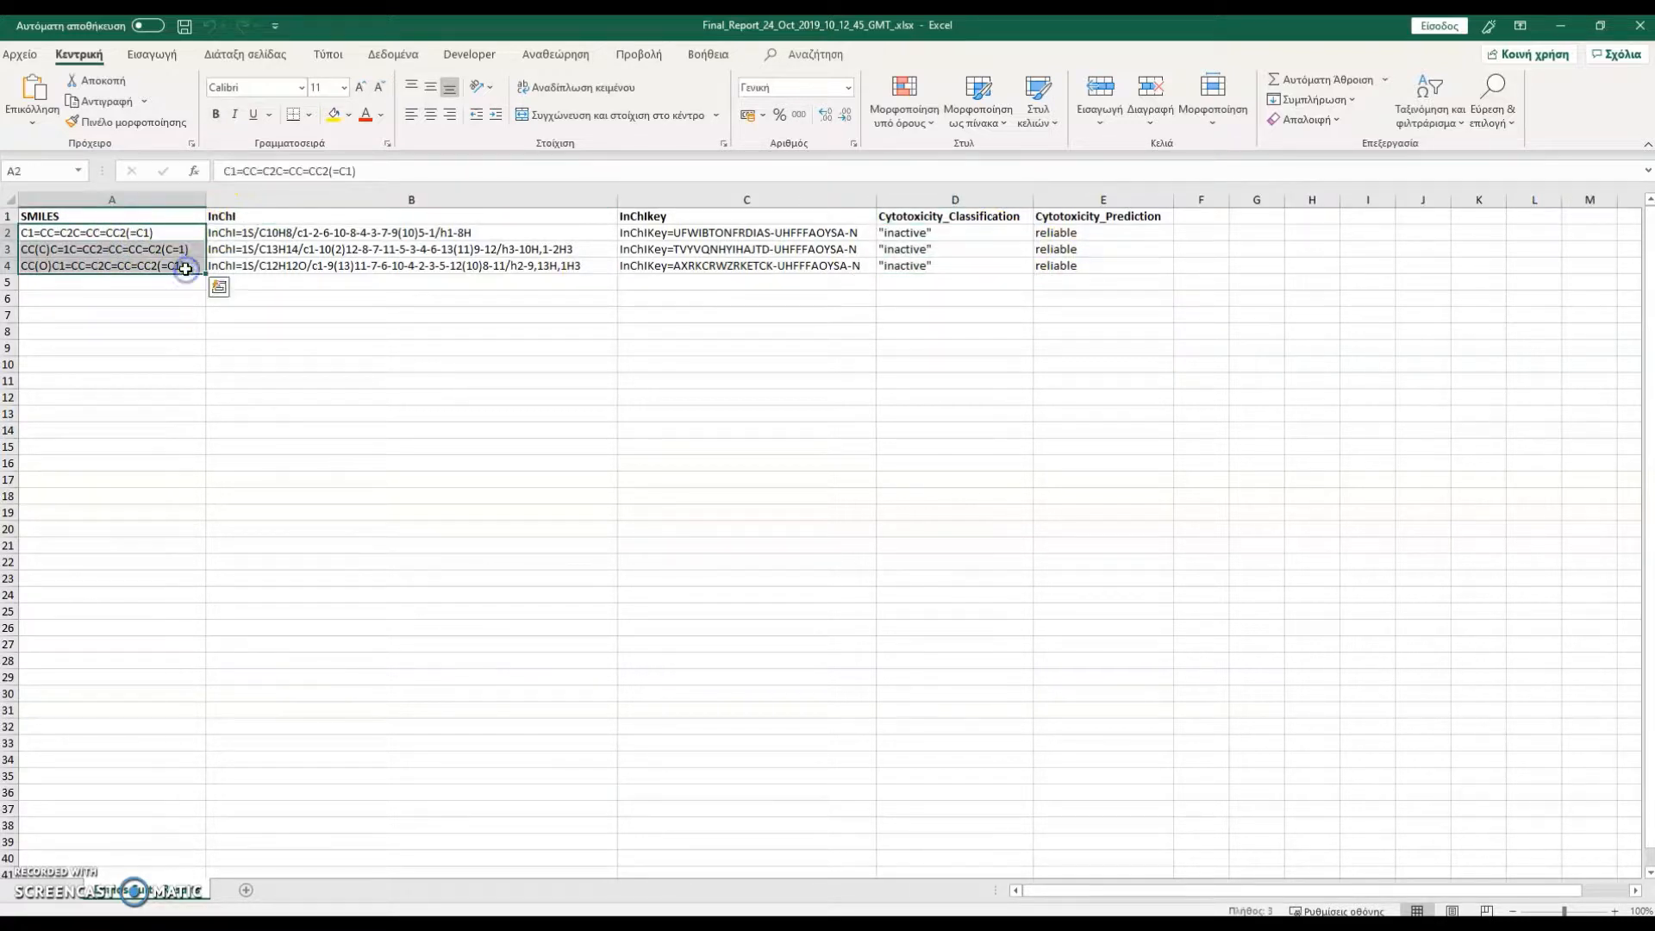
pyautogui.hotkey('ctrl', 'c')
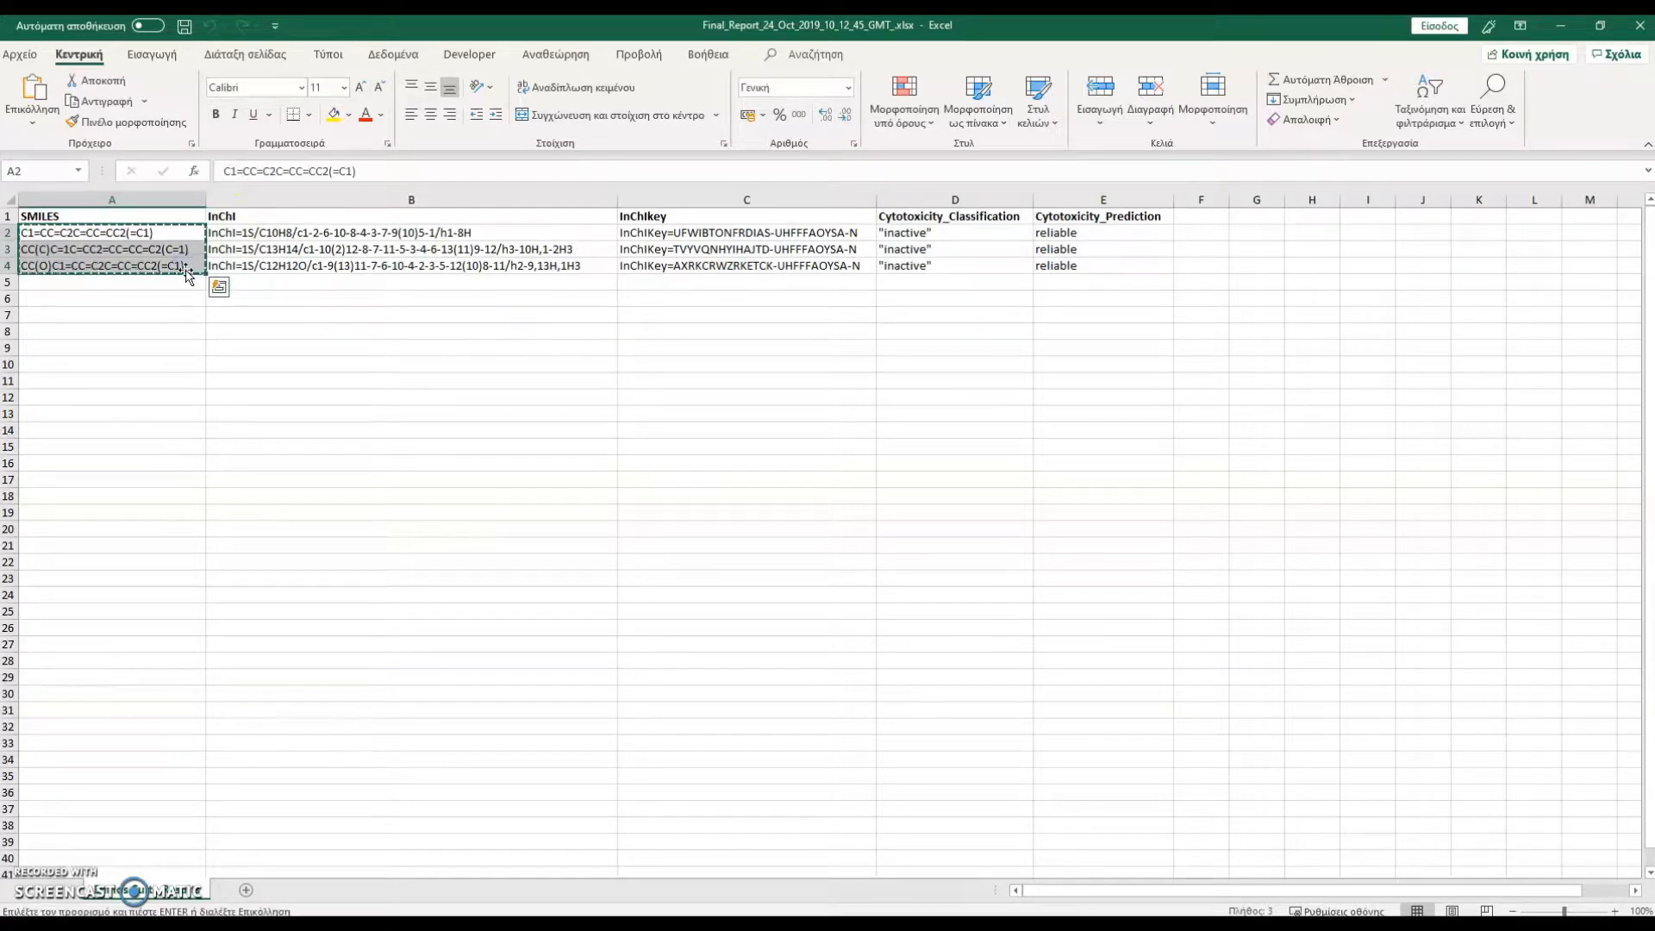
pyautogui.click(1560, 25)
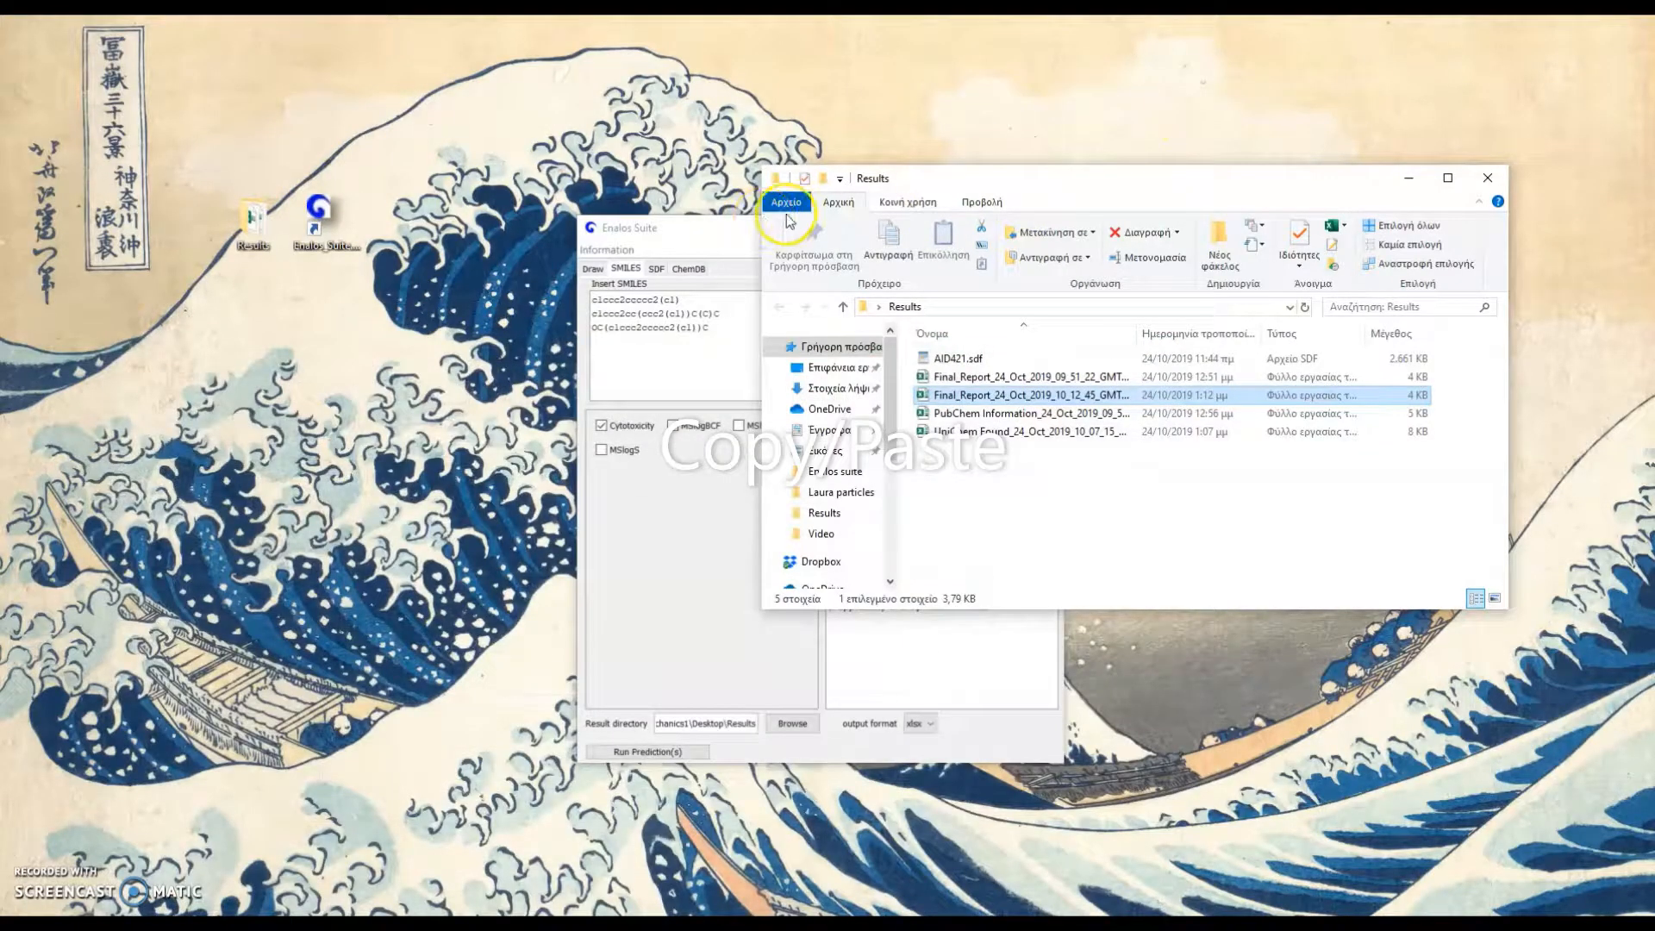
pyautogui.click(685, 274)
pyautogui.click(687, 269)
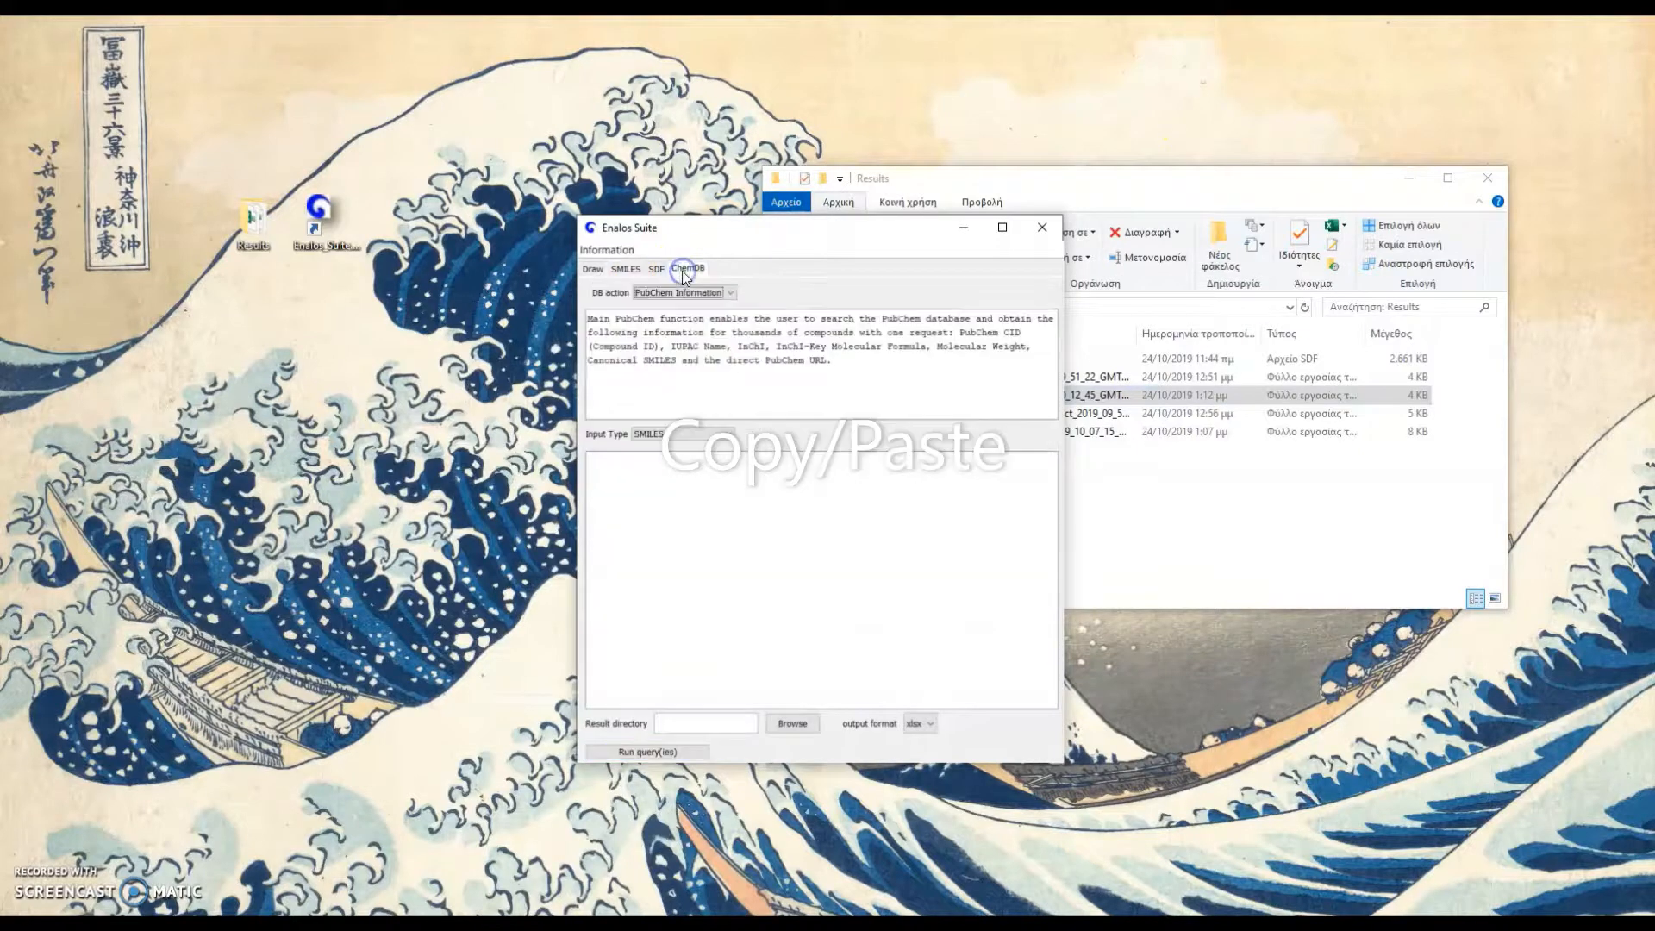
pyautogui.click(707, 293)
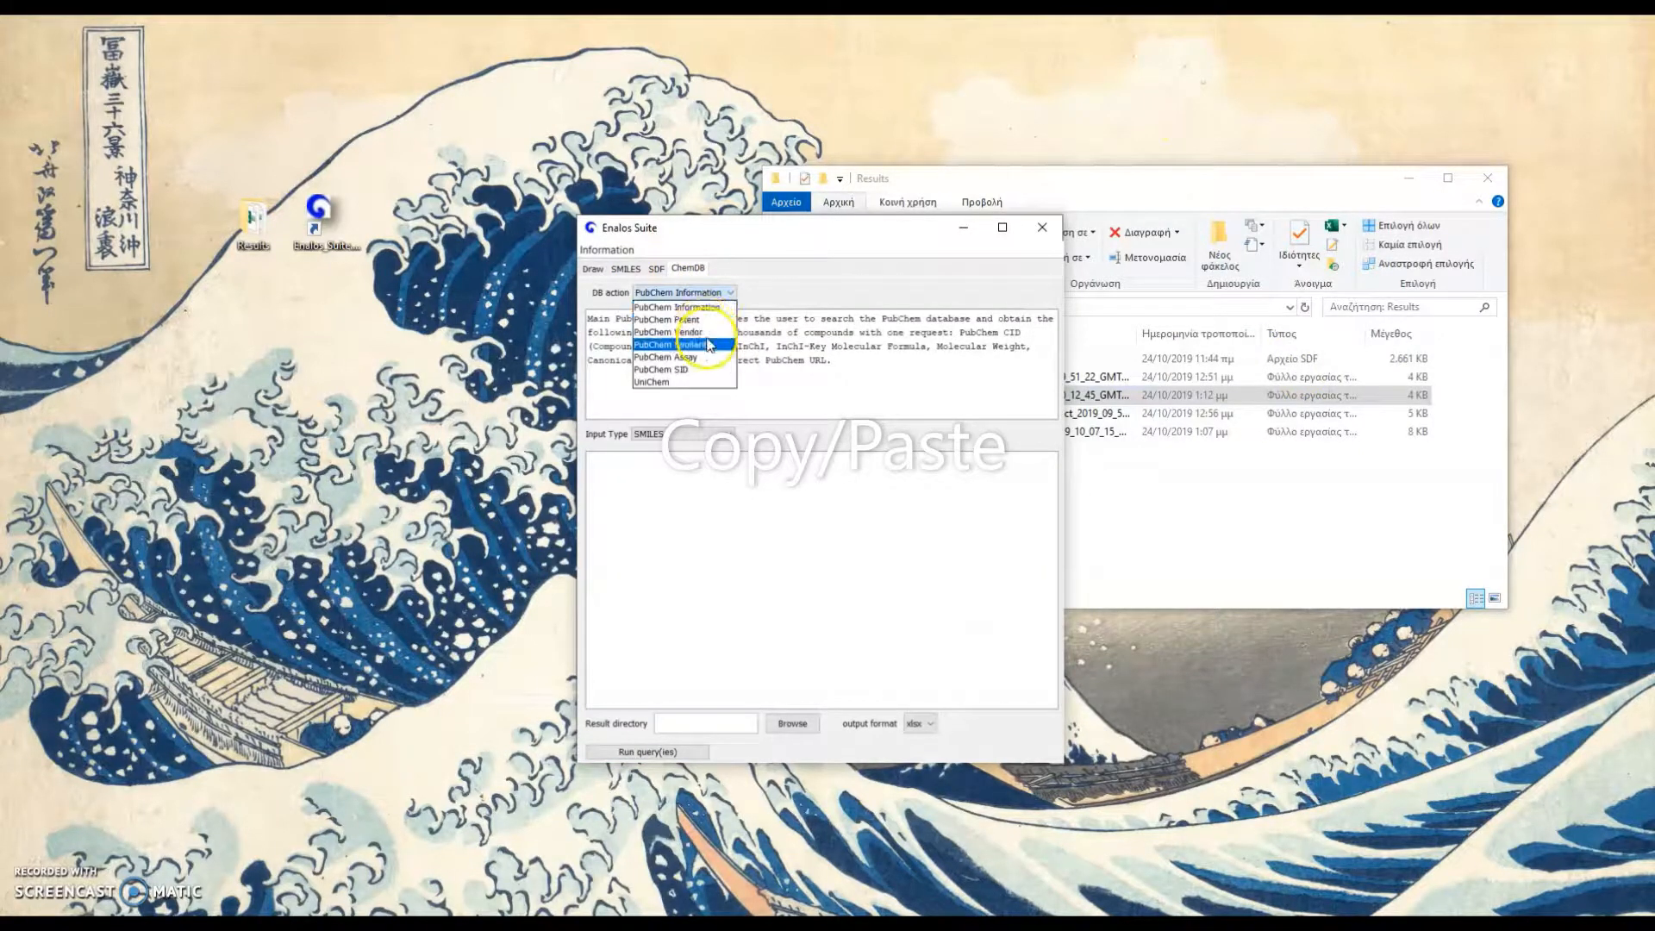
pyautogui.click(672, 344)
pyautogui.click(750, 497)
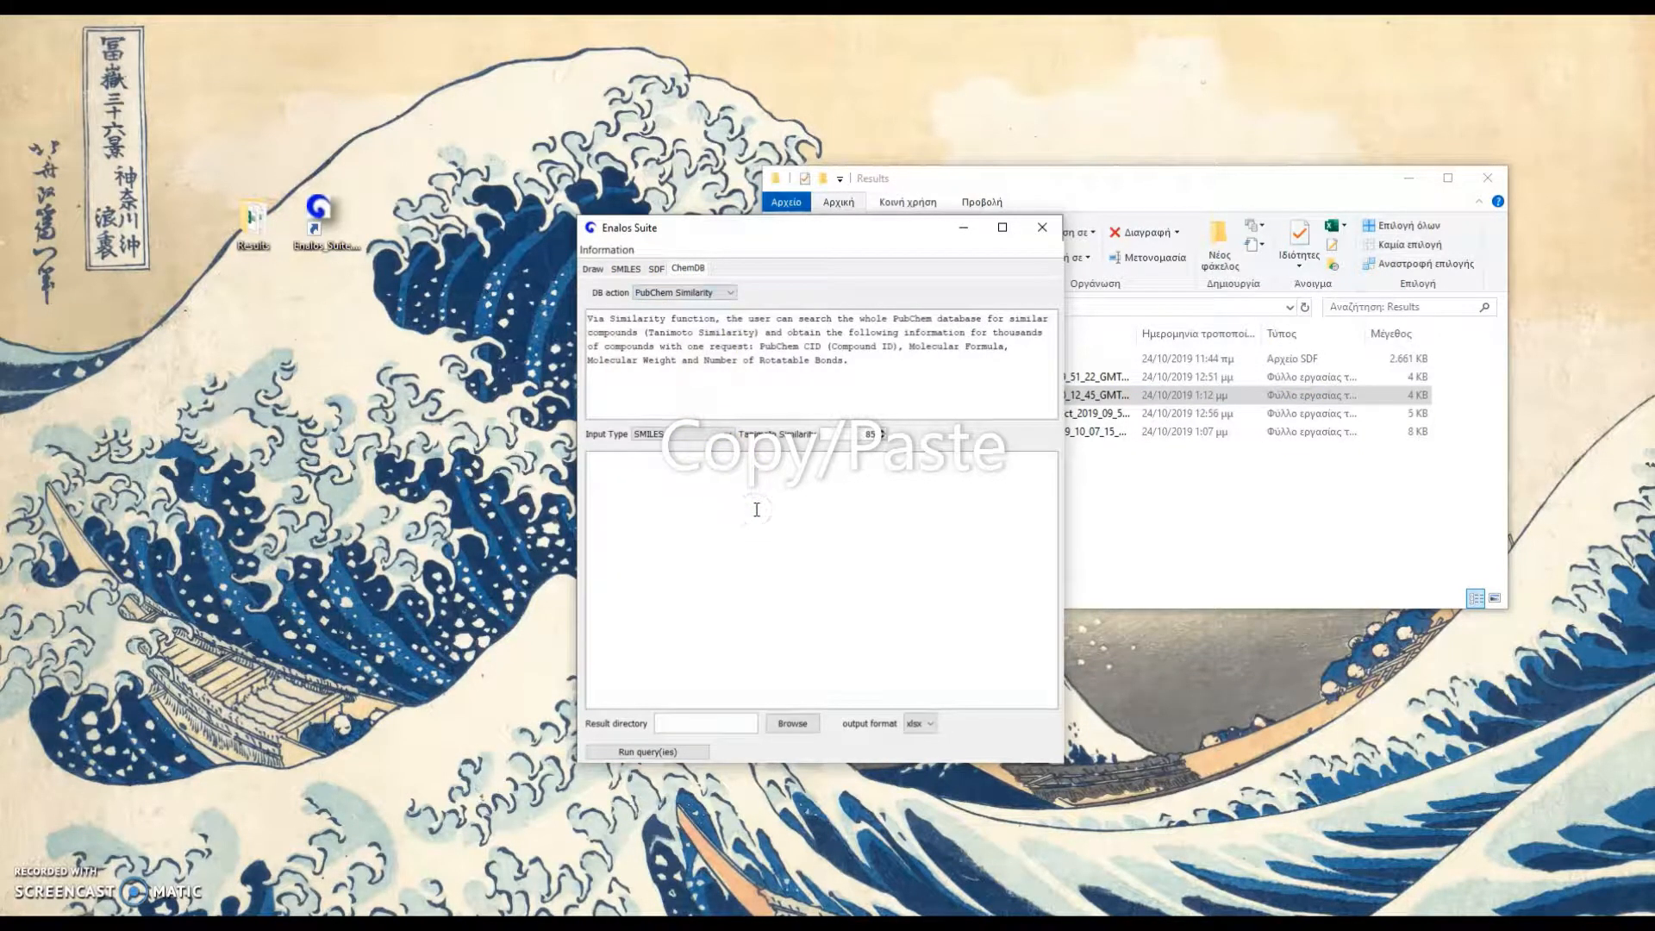
pyautogui.hotkey('ctrl', 'v')
# Set the Tanimoto similarity to 99 and the result directory to the desktop's Results folder, and run the query with xlsx output
pyautogui.click(871, 434)
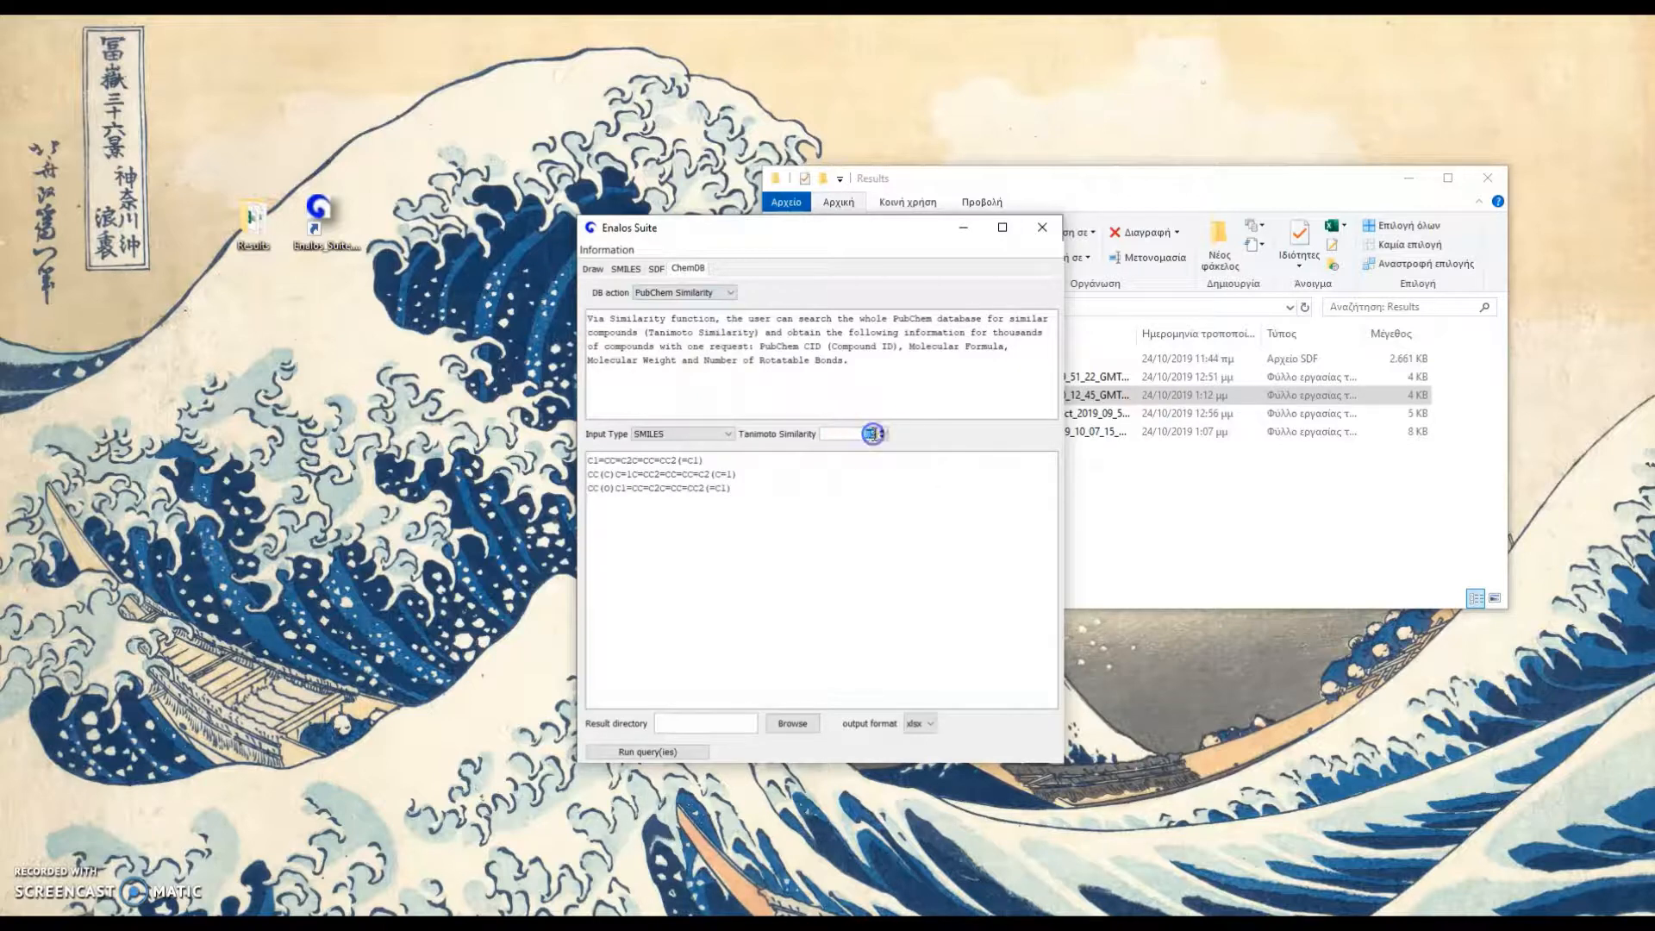
pyautogui.click(792, 723)
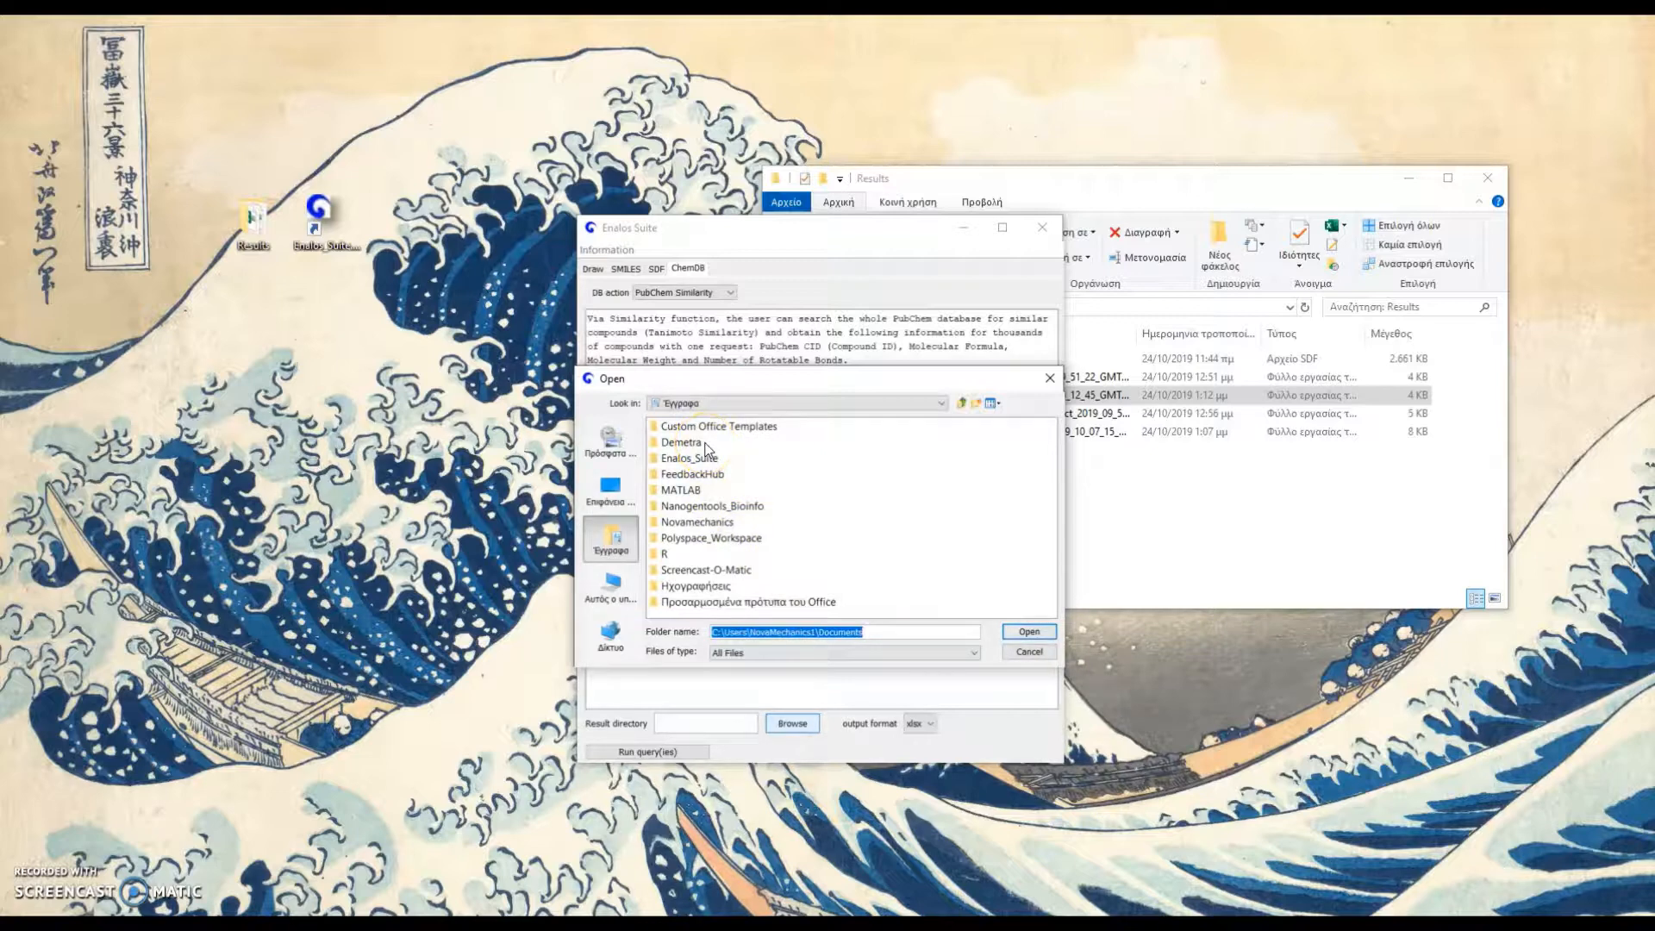
pyautogui.click(610, 488)
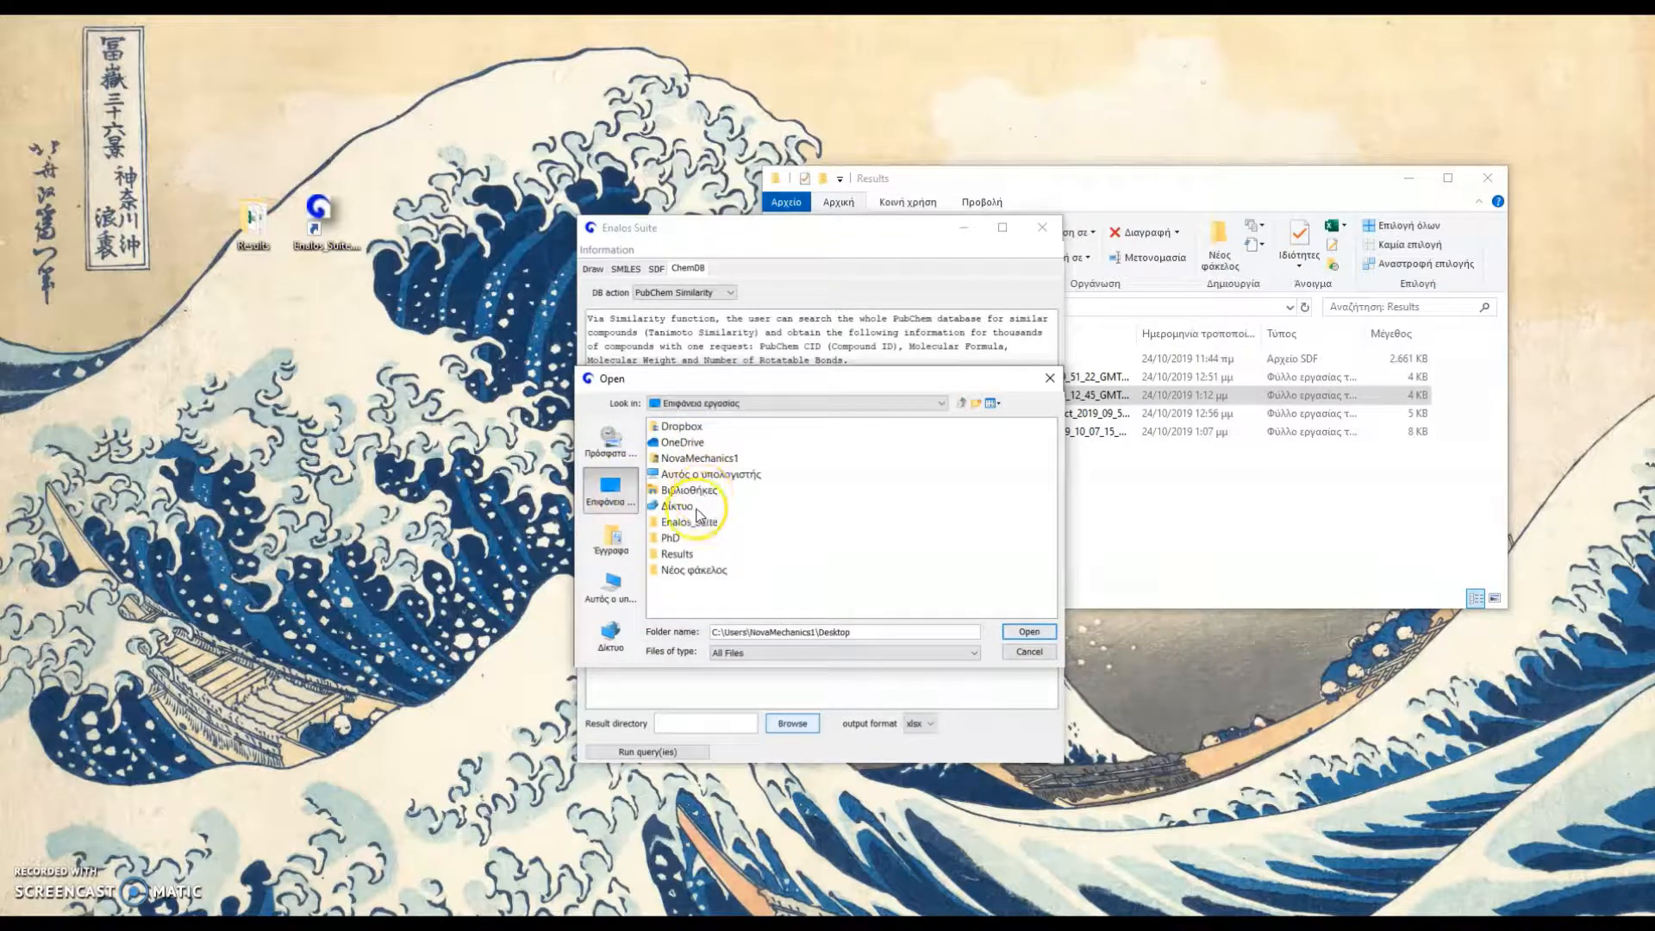
pyautogui.doubleClick(677, 554)
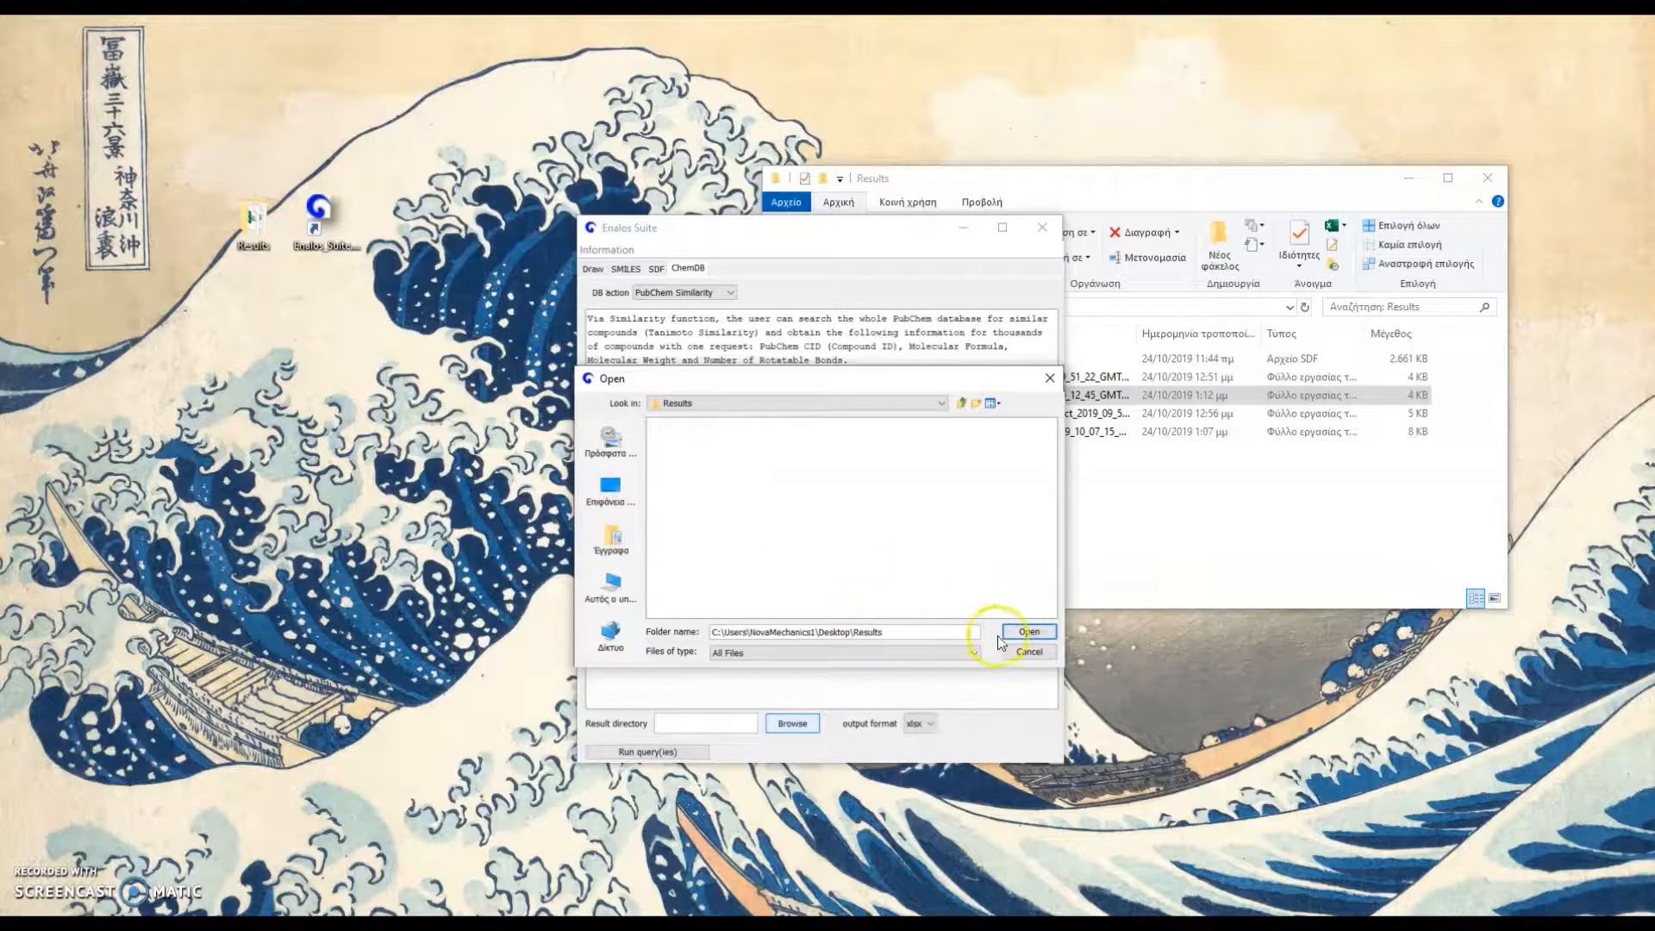
pyautogui.click(1024, 632)
pyautogui.click(705, 753)
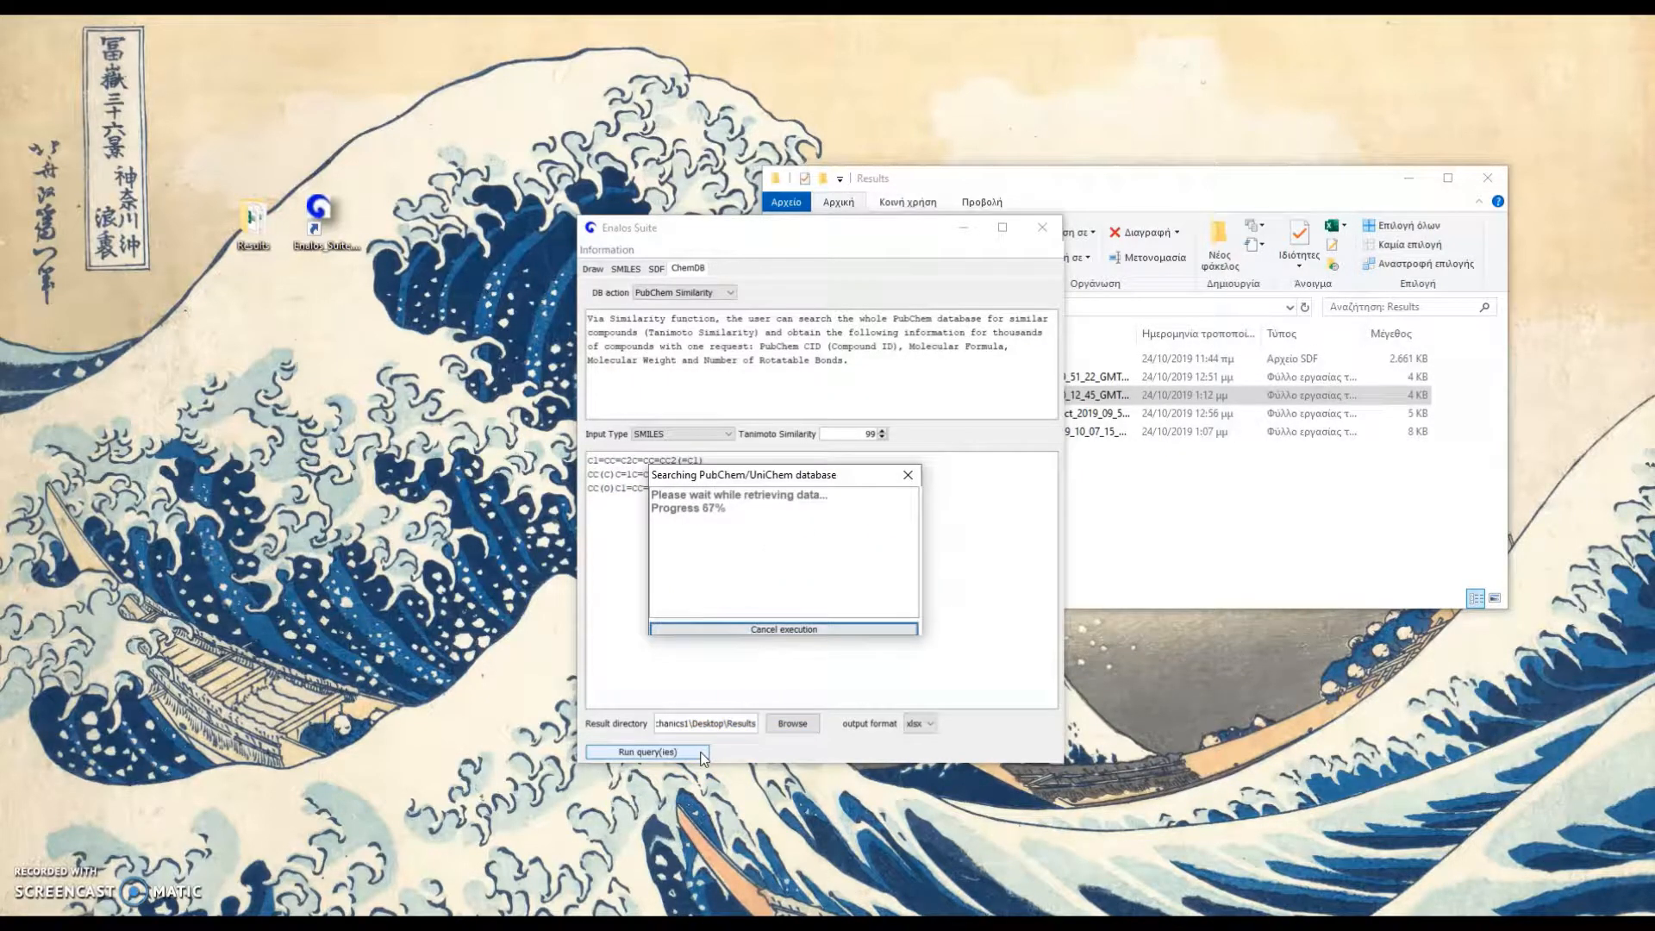
# Open the PubChem Similarity report from the Results folder in Excel and copy the CIDs in cells B2 to B61
pyautogui.click(1234, 538)
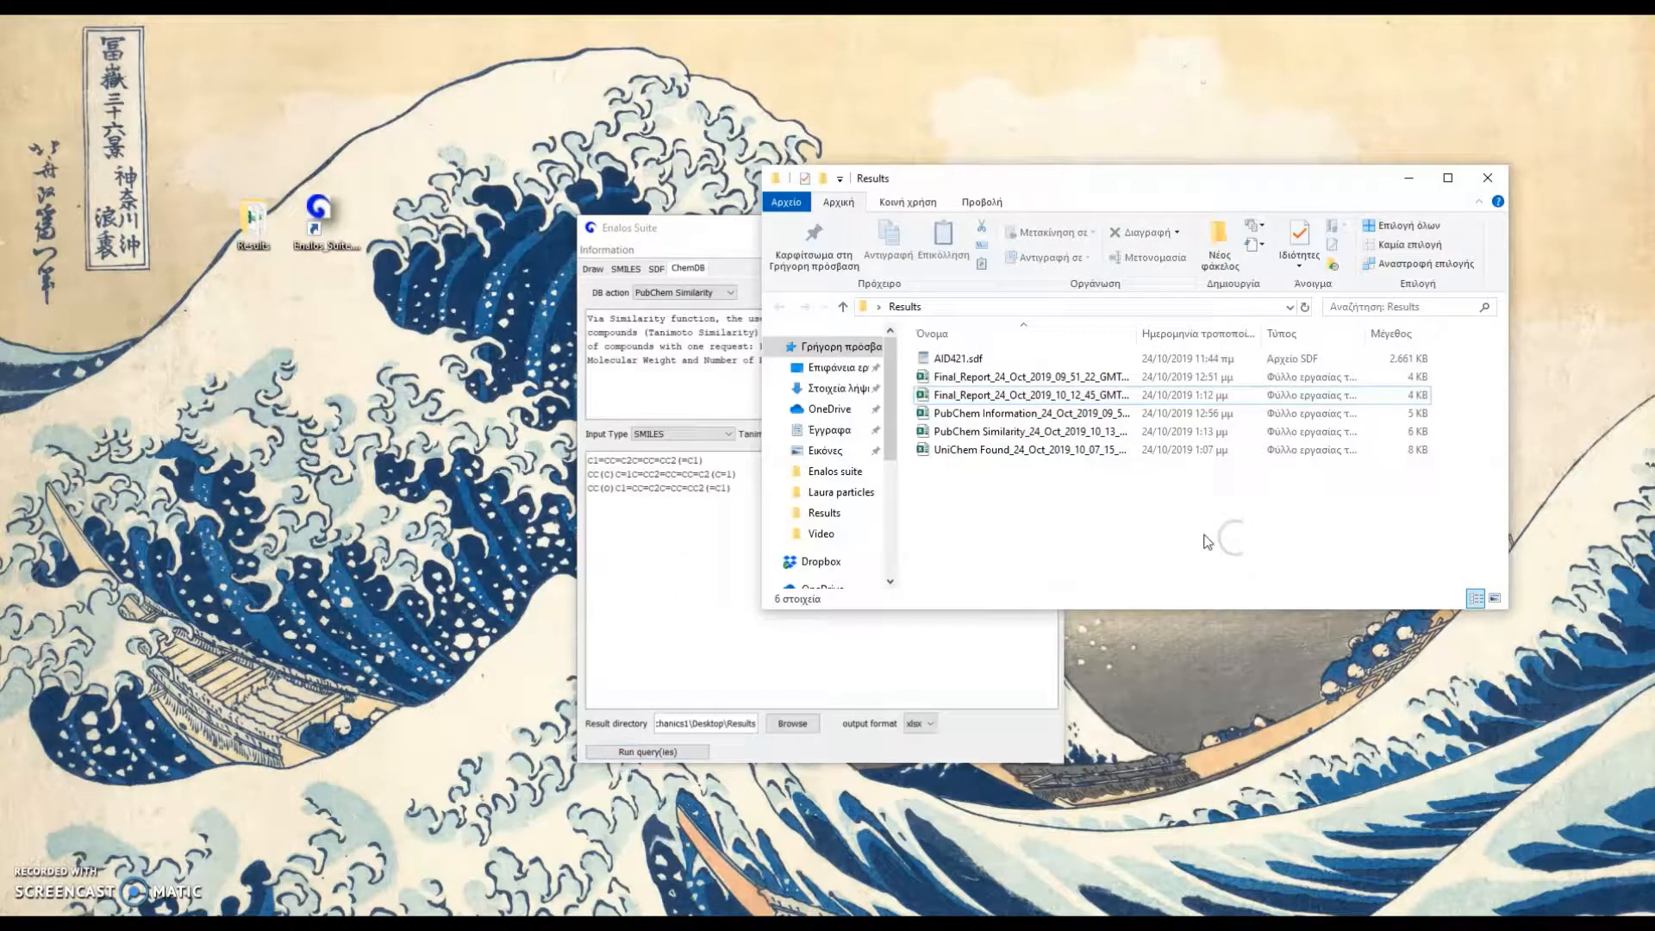
pyautogui.doubleClick(1073, 435)
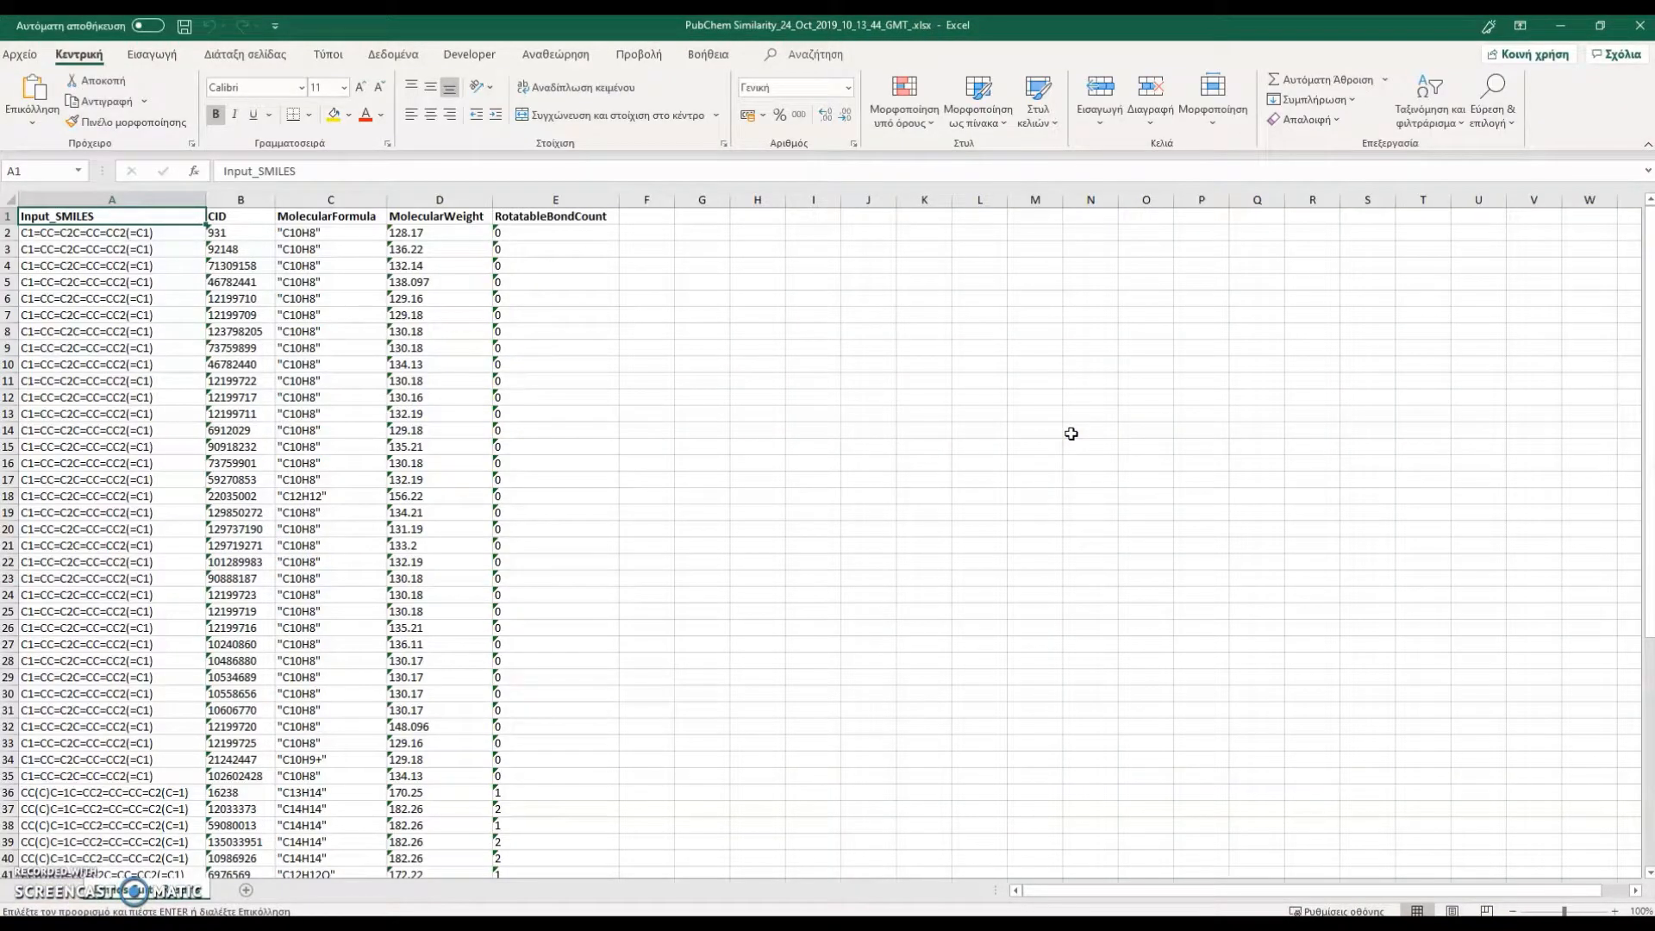
pyautogui.click(235, 233)
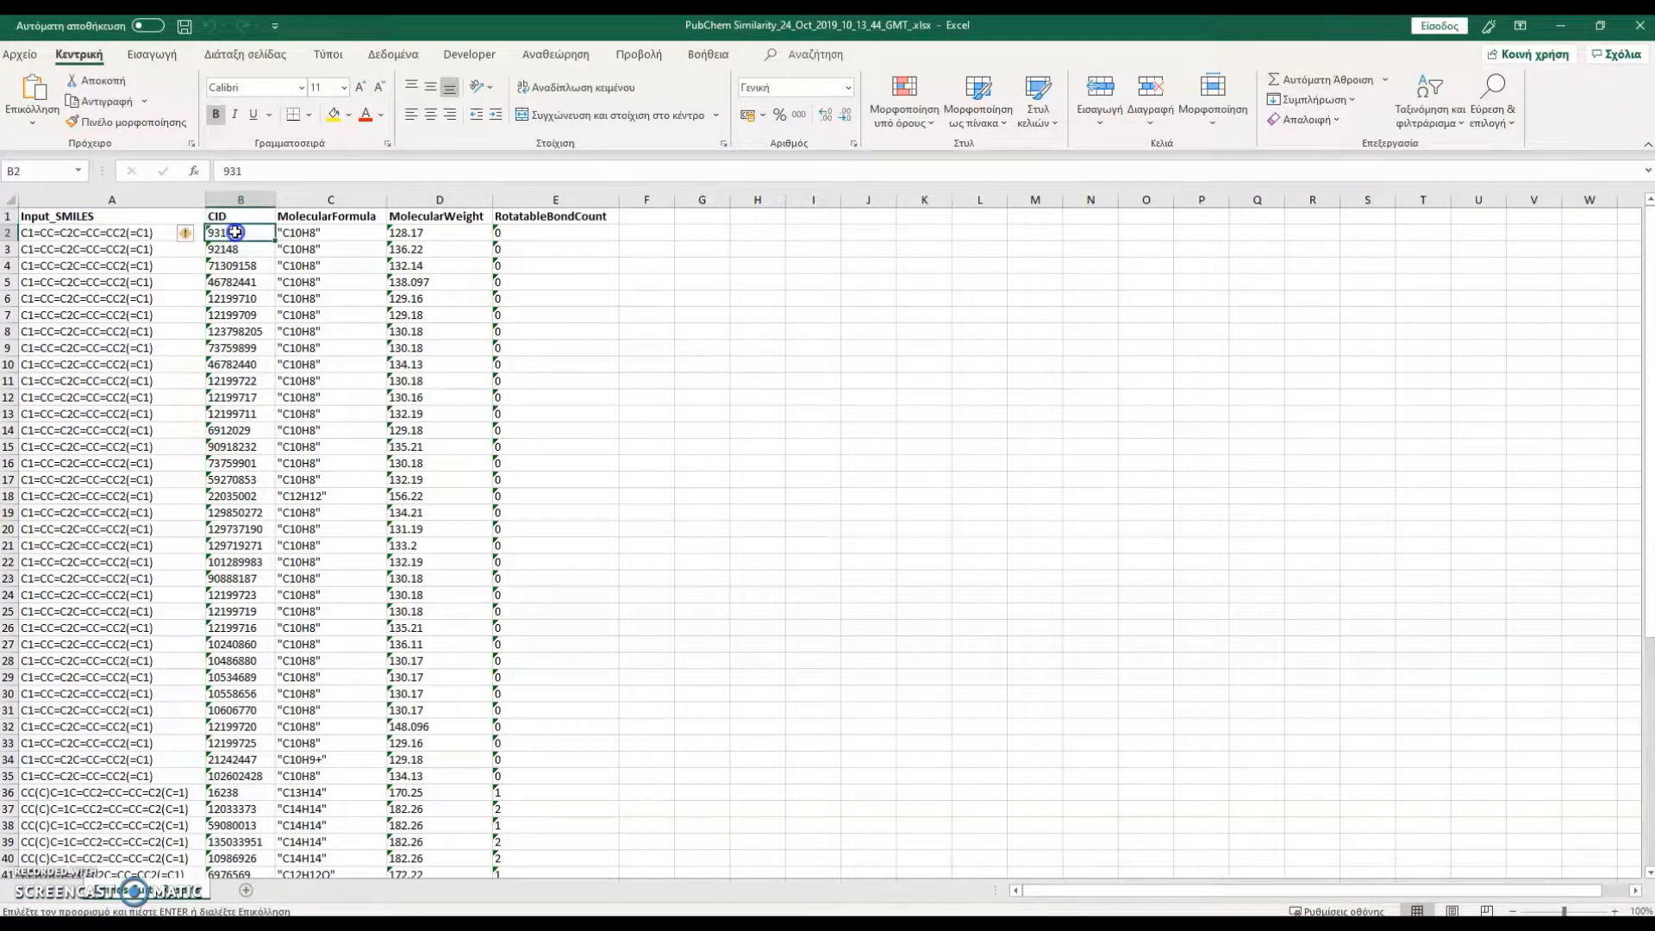
pyautogui.moveTo(236, 233); pyautogui.dragTo(243, 845)
pyautogui.rightClick(246, 786)
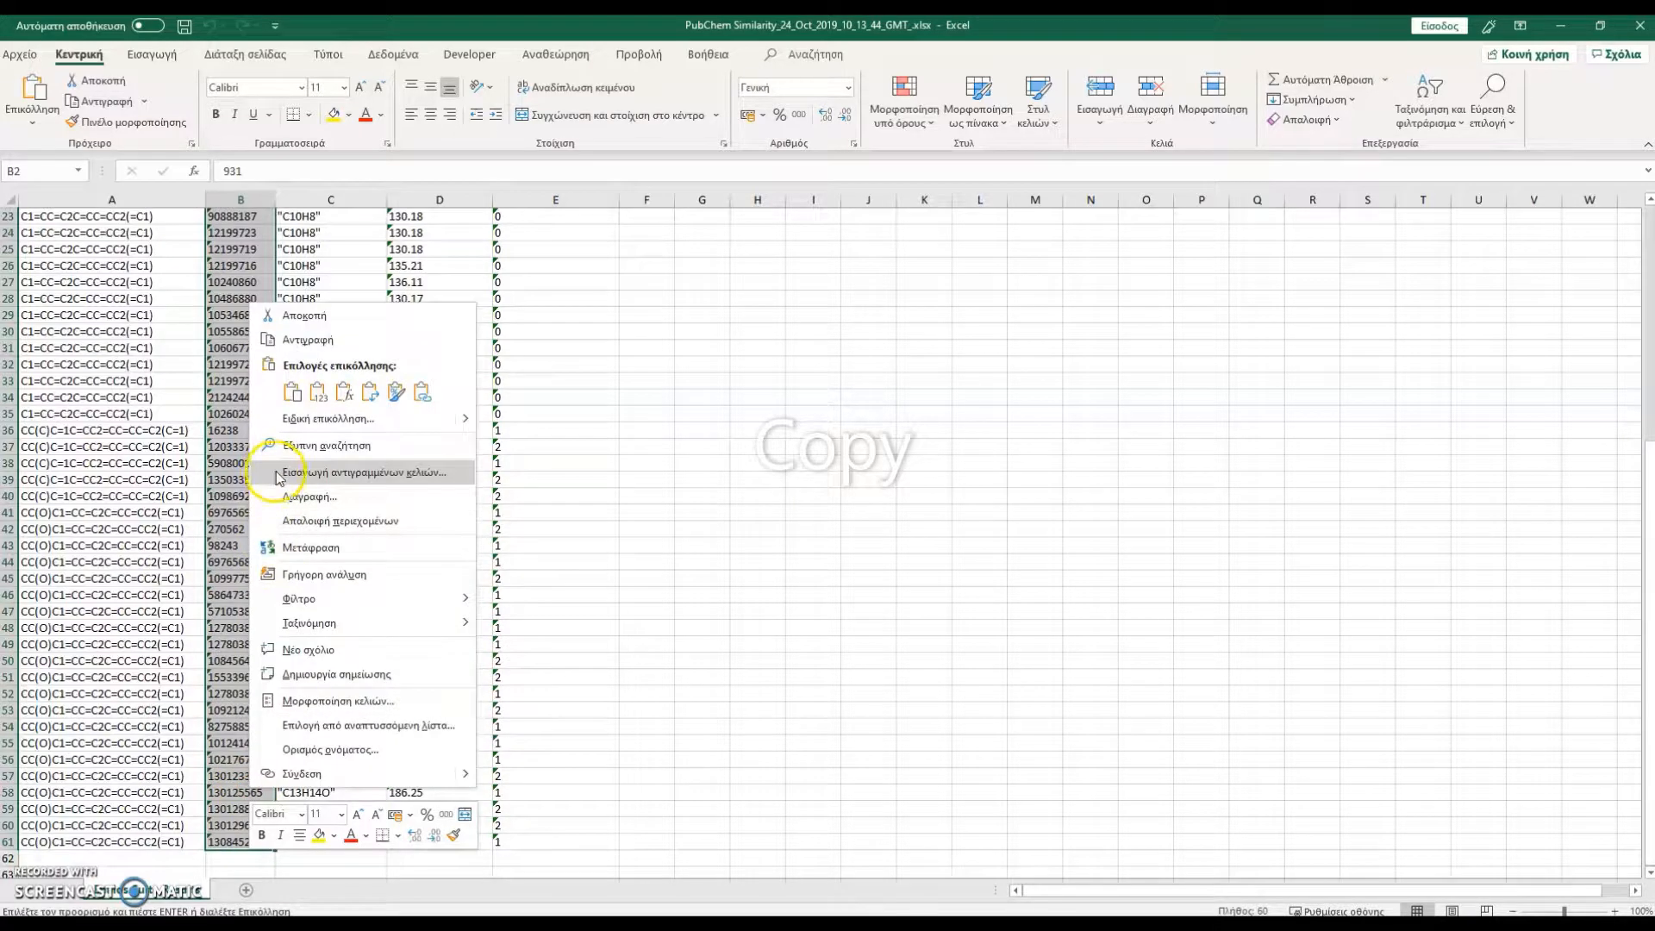
pyautogui.click(308, 339)
# In Enalos Suite, paste the copied CIDs into a PubChem Information query with CID as input type and run it
pyautogui.scroll(7, 250, 345)
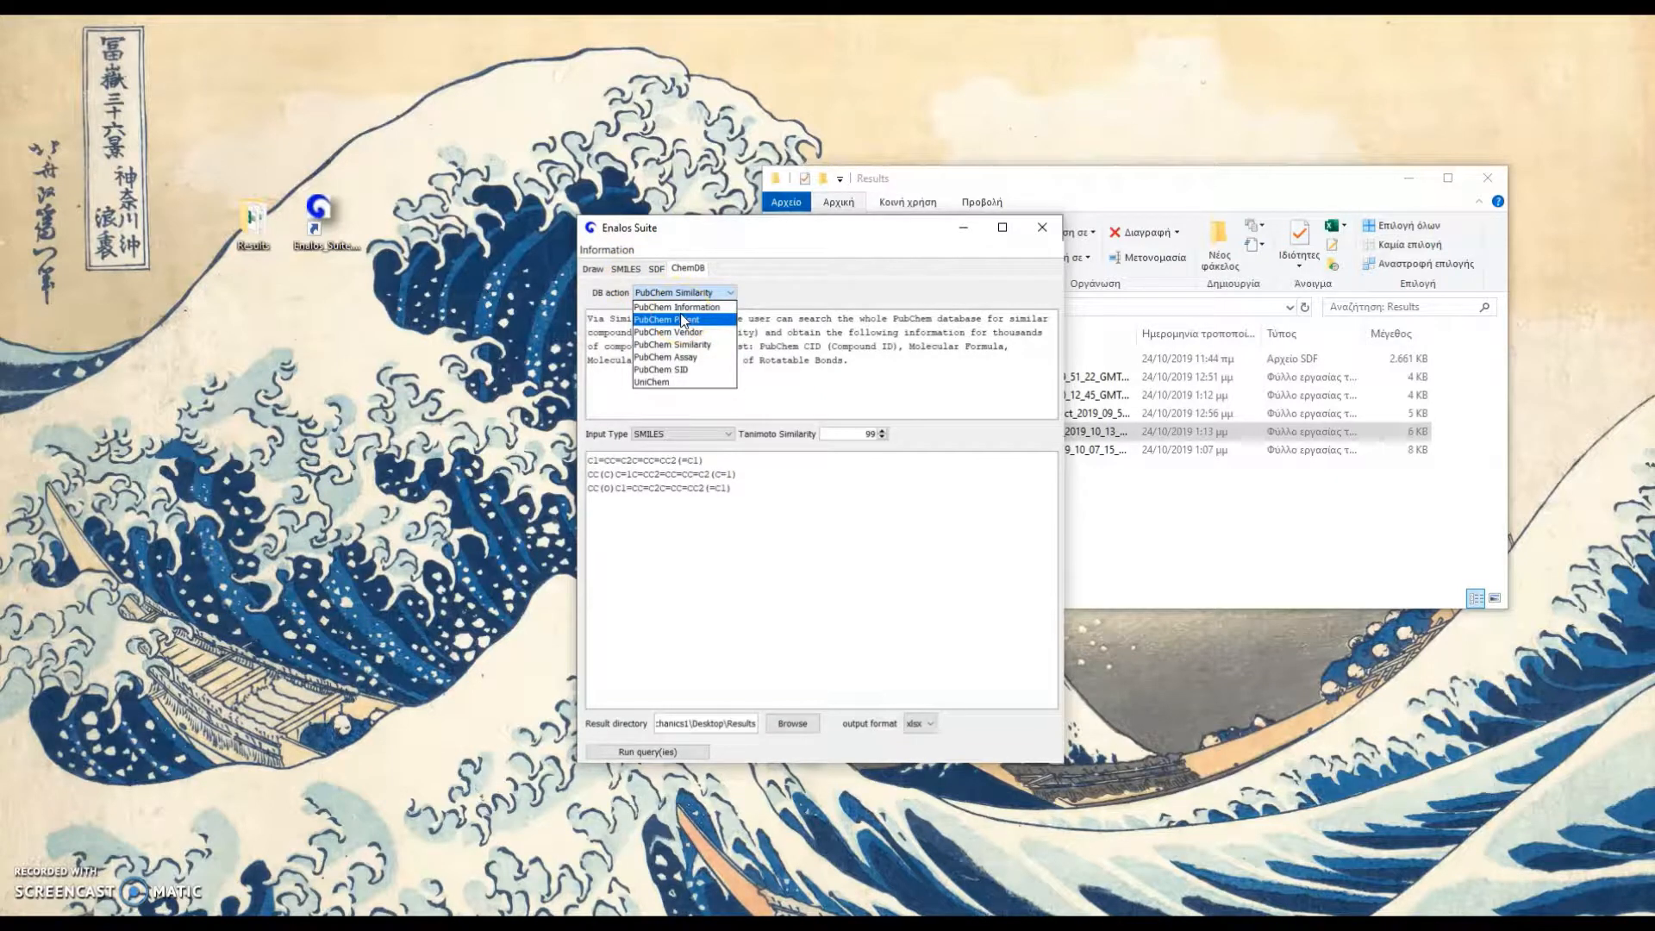
pyautogui.click(676, 307)
pyautogui.click(728, 433)
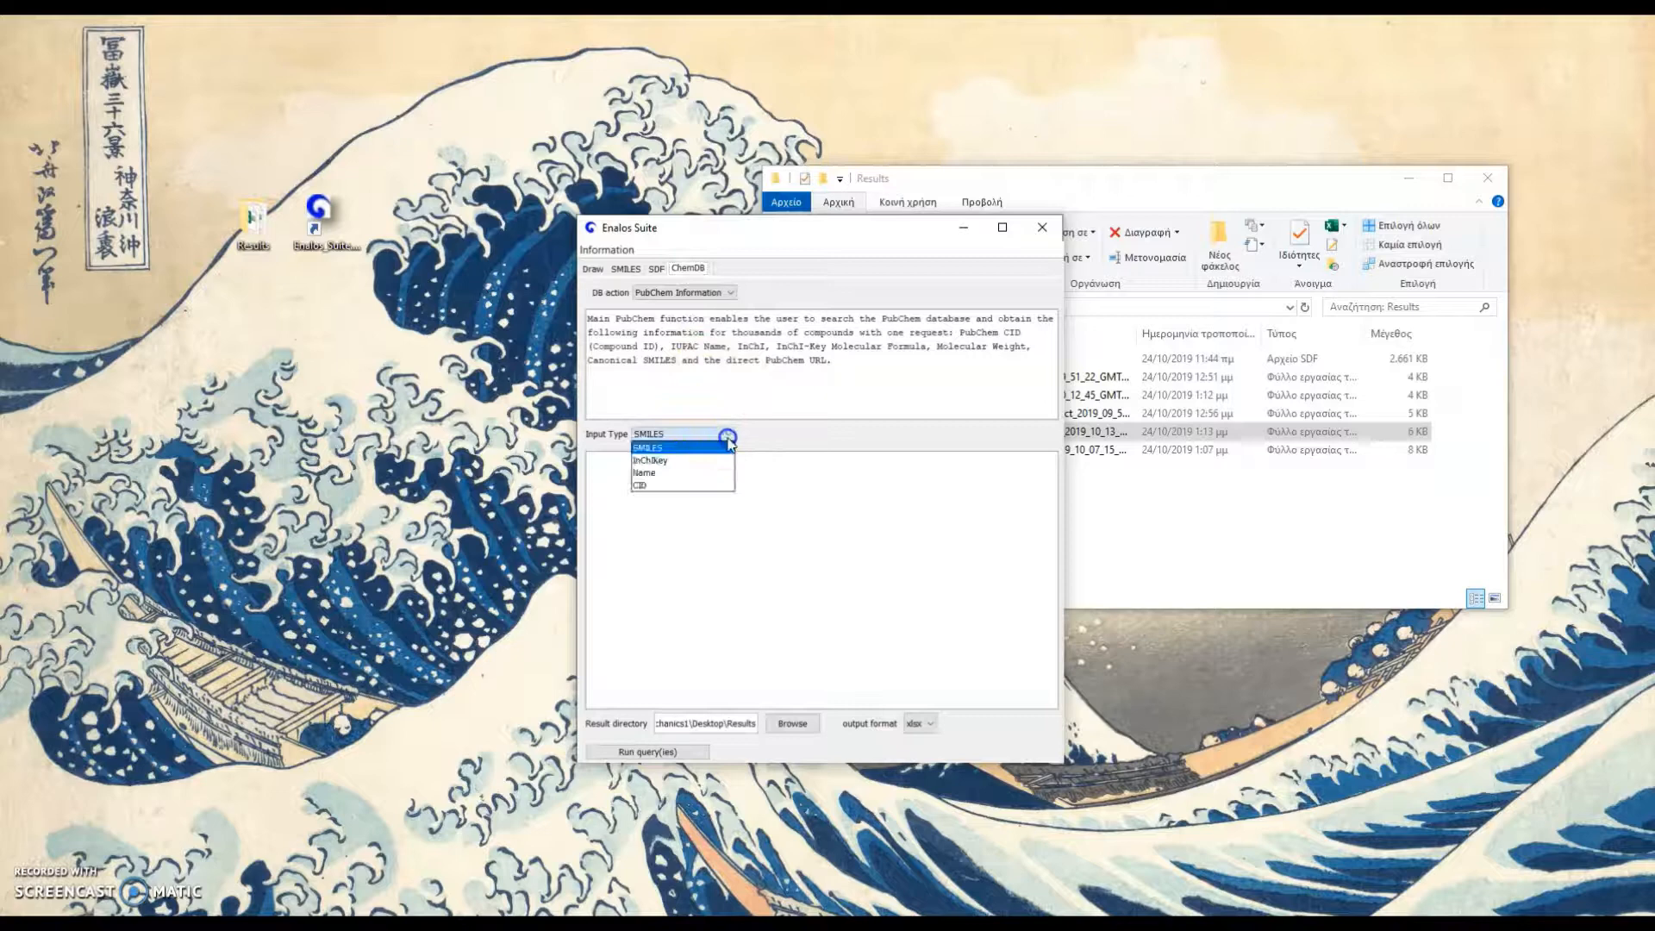
pyautogui.click(712, 485)
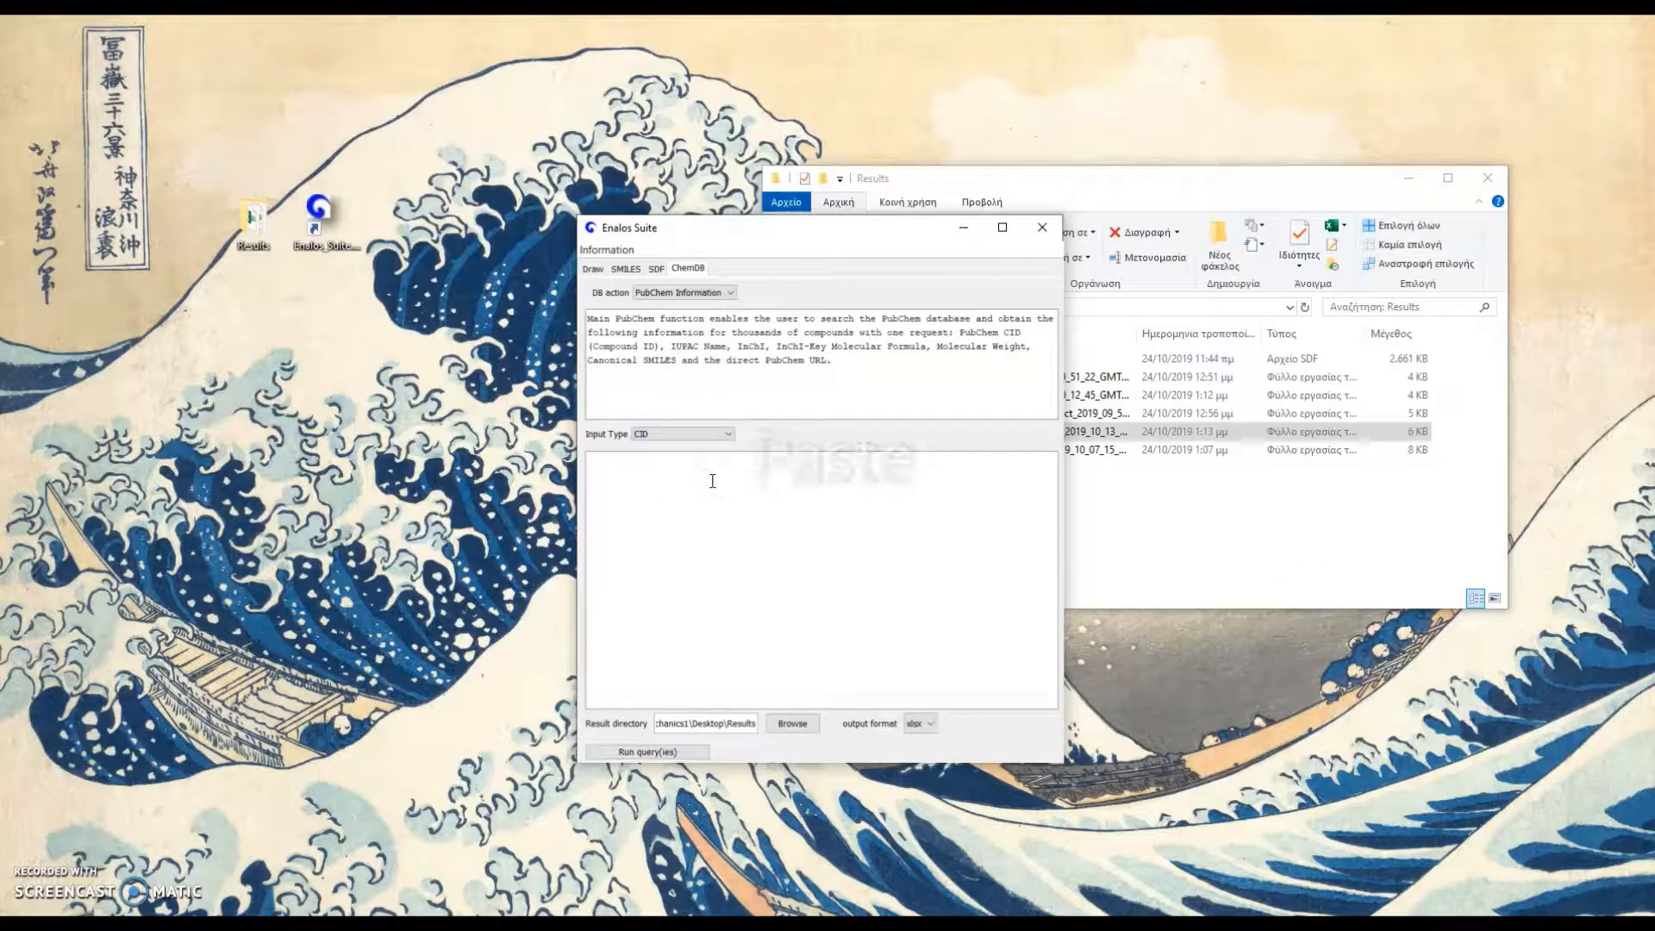
pyautogui.hotkey('ctrl', 'v')
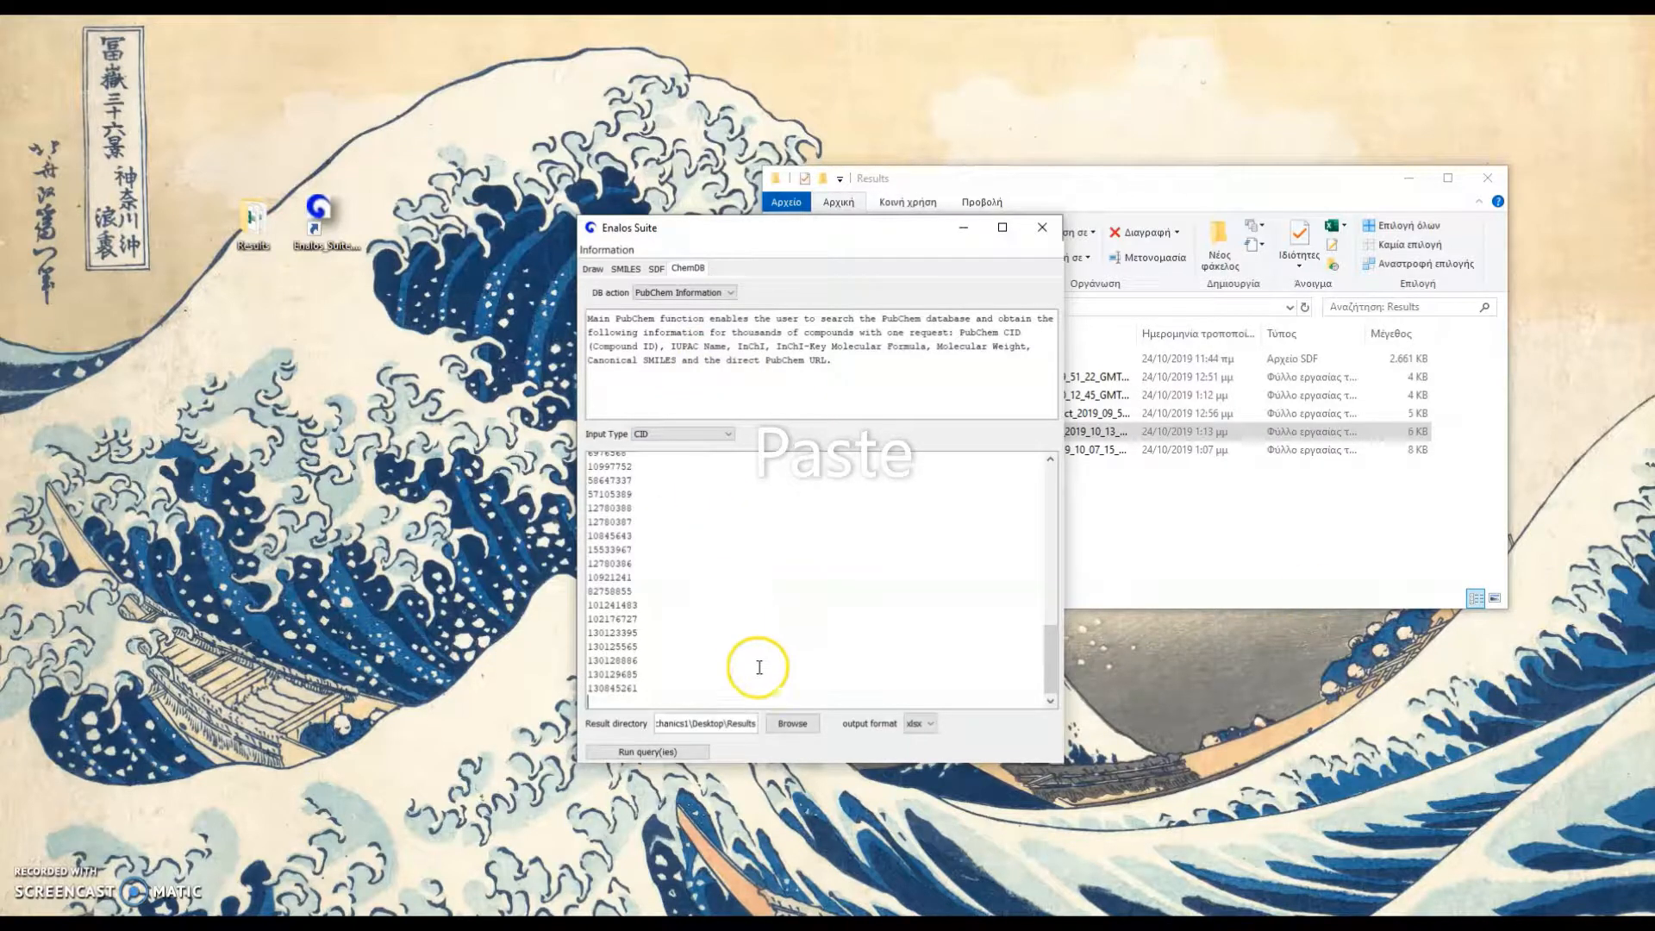
pyautogui.click(792, 726)
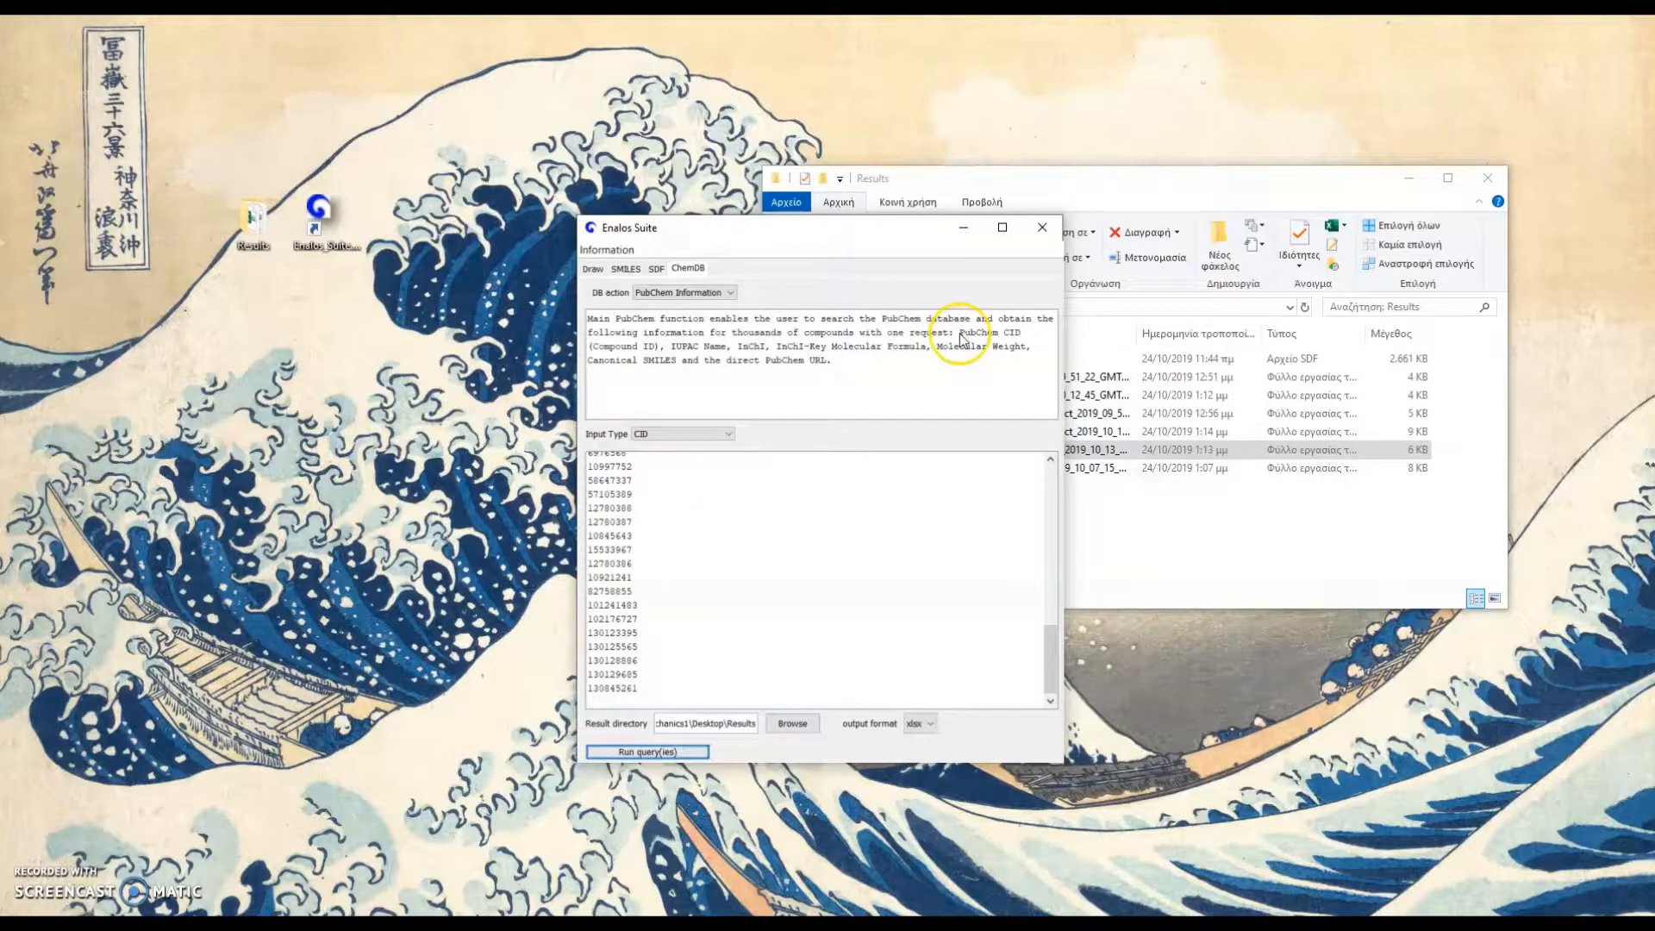
# Open the newest PubChem Information report from the Results folder and copy the Canonical SMILES in cells H2 to H61
pyautogui.click(1045, 184)
pyautogui.doubleClick(1089, 431)
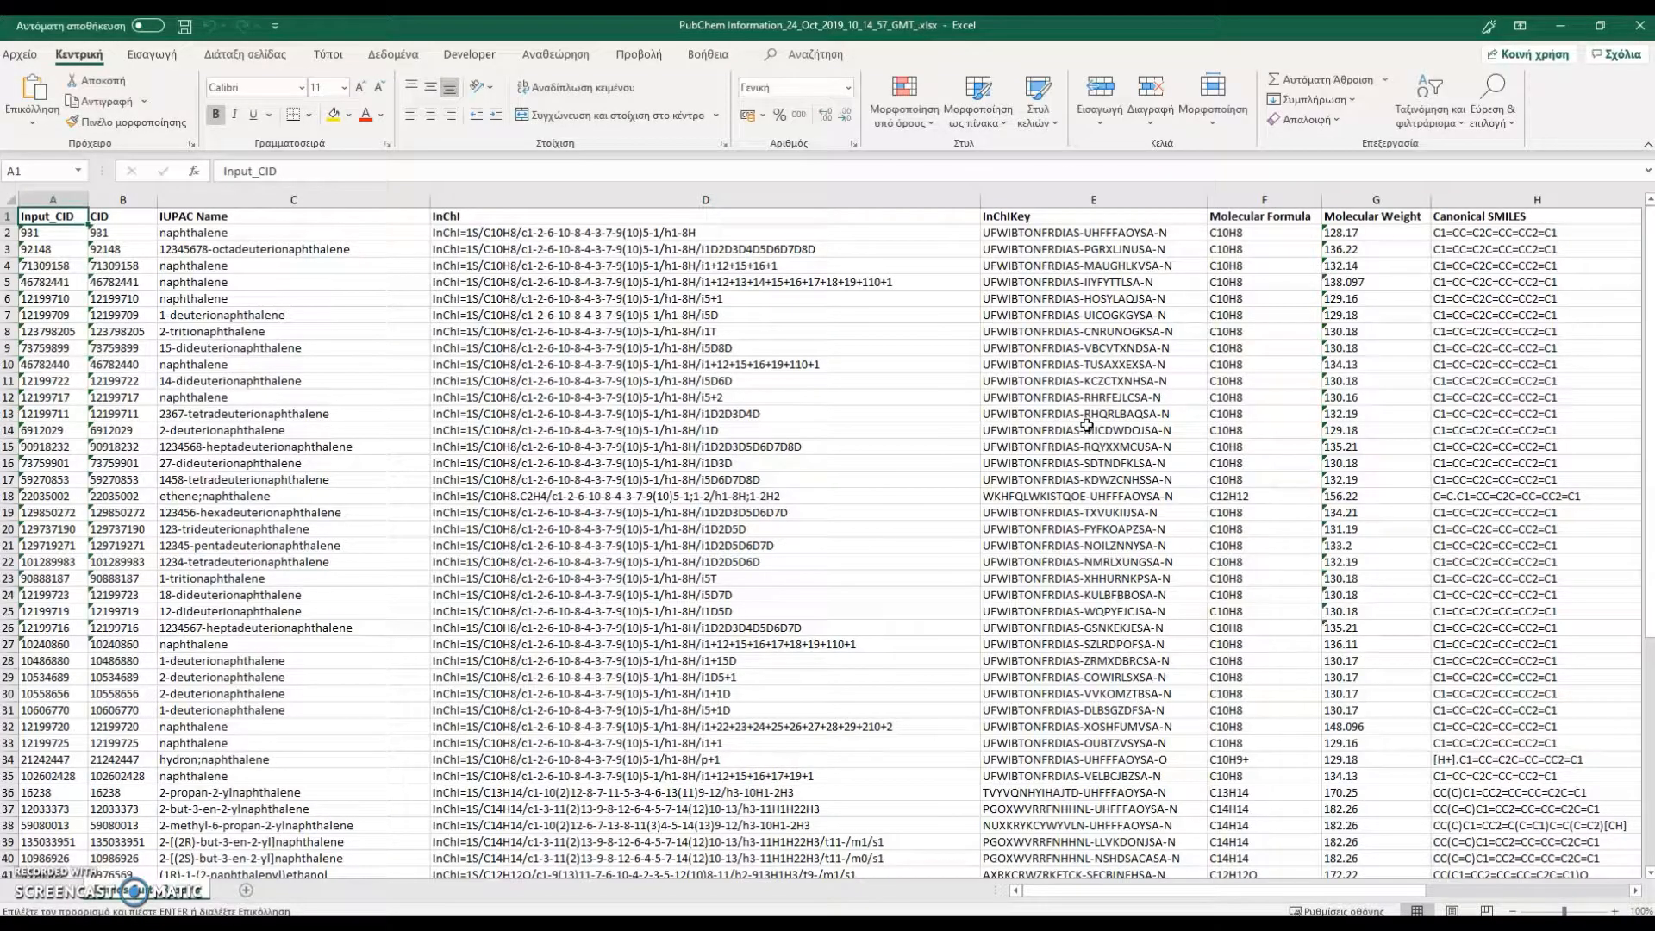
pyautogui.moveTo(1466, 232); pyautogui.dragTo(1590, 896)
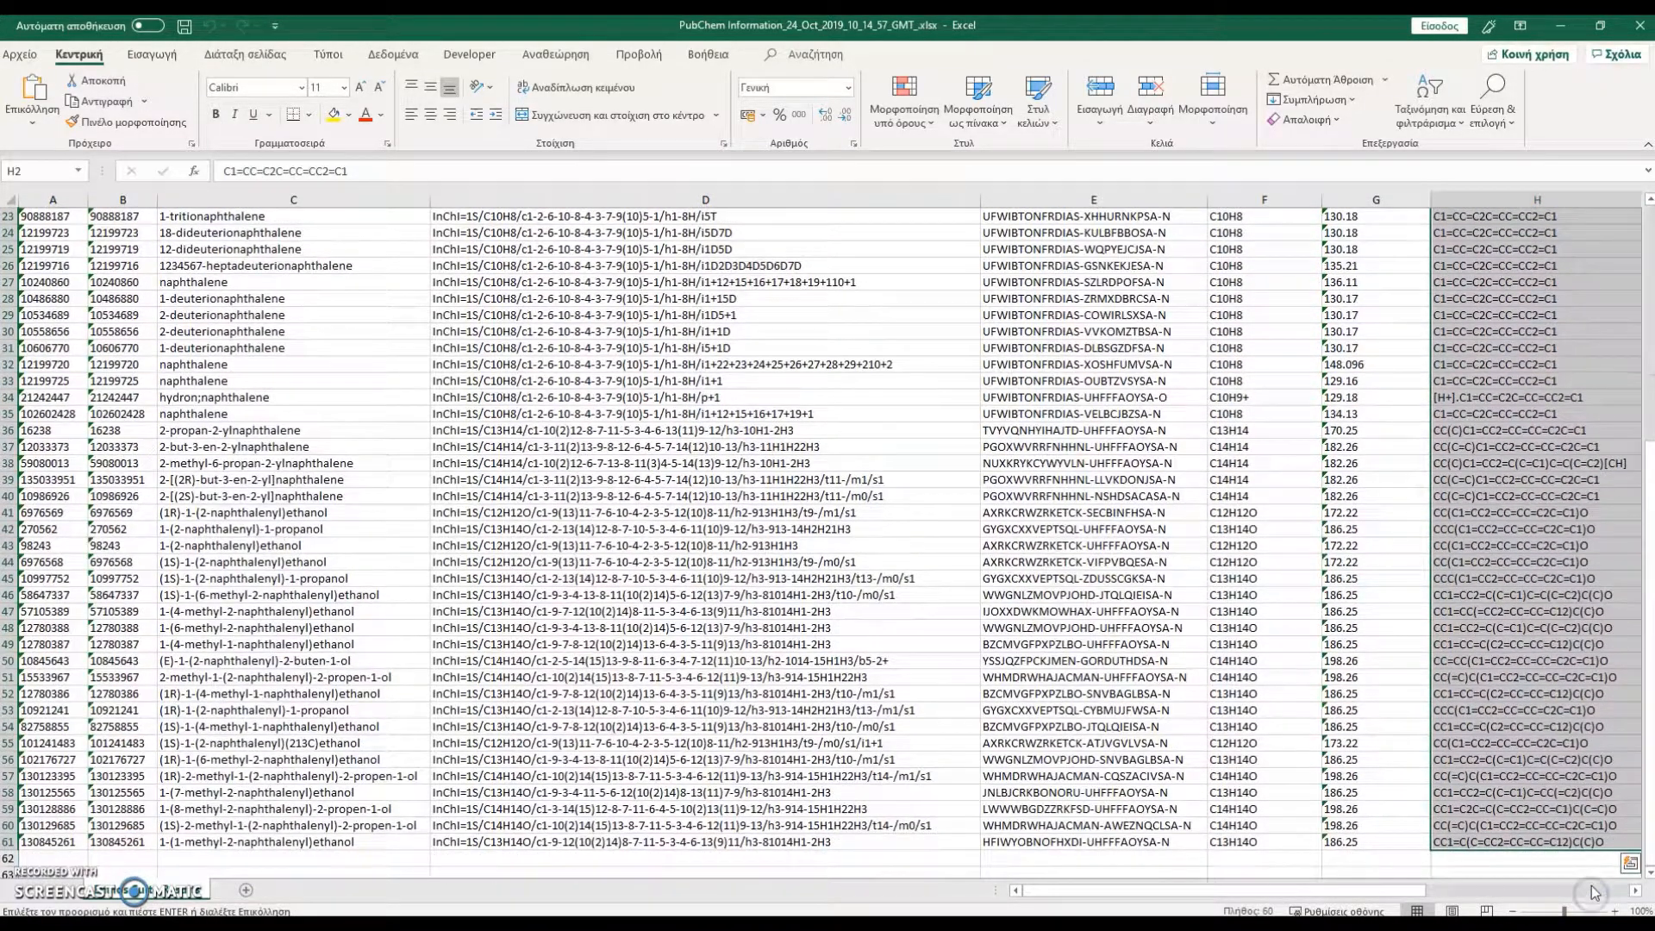
pyautogui.scroll(4, 1175, 517)
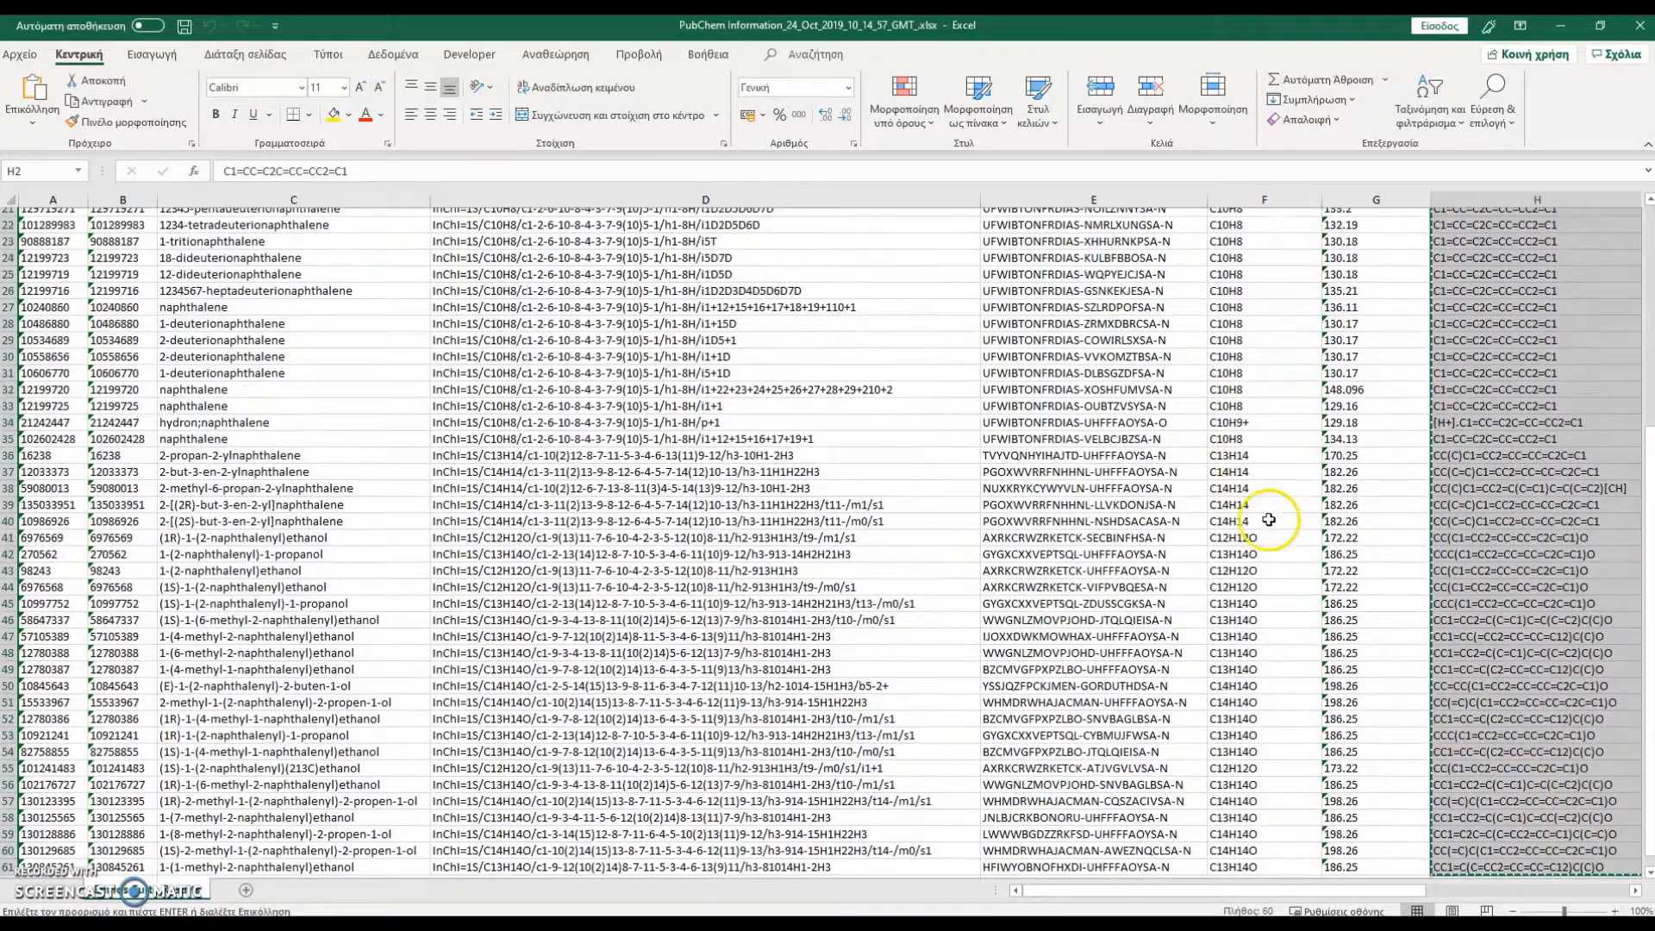
# Replace the SMILES list in Enalos Suite with the copied canonical SMILES and run the Cytotoxicity prediction with xlsx output
pyautogui.click(334, 925)
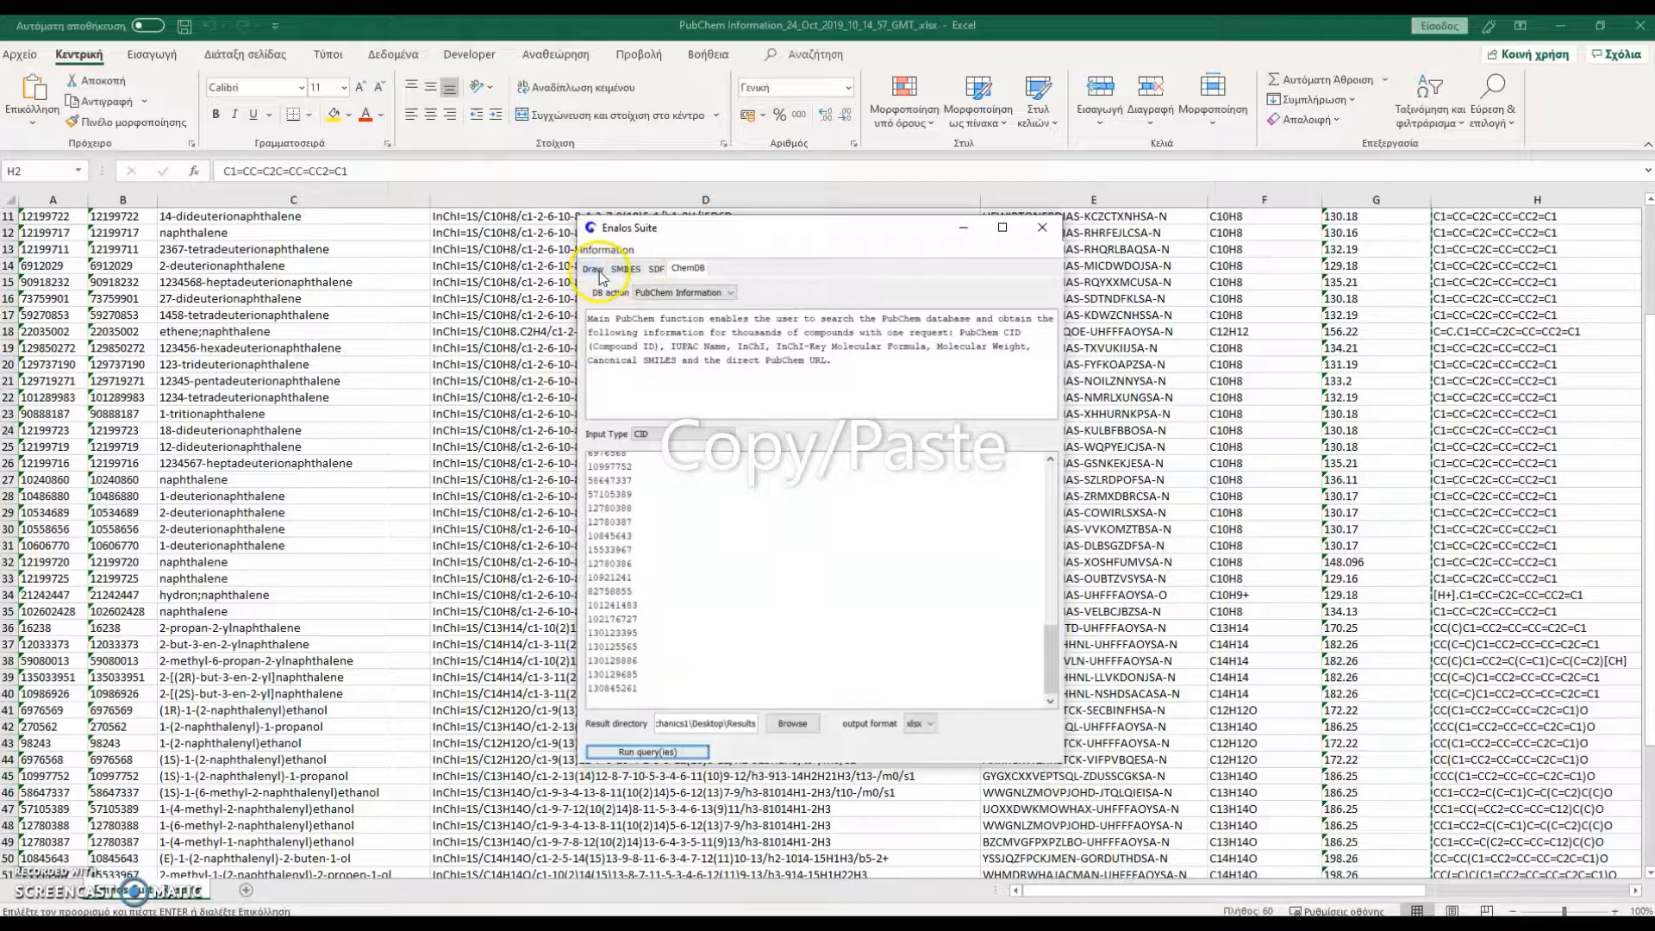
pyautogui.click(625, 269)
pyautogui.moveTo(720, 326); pyautogui.dragTo(583, 298)
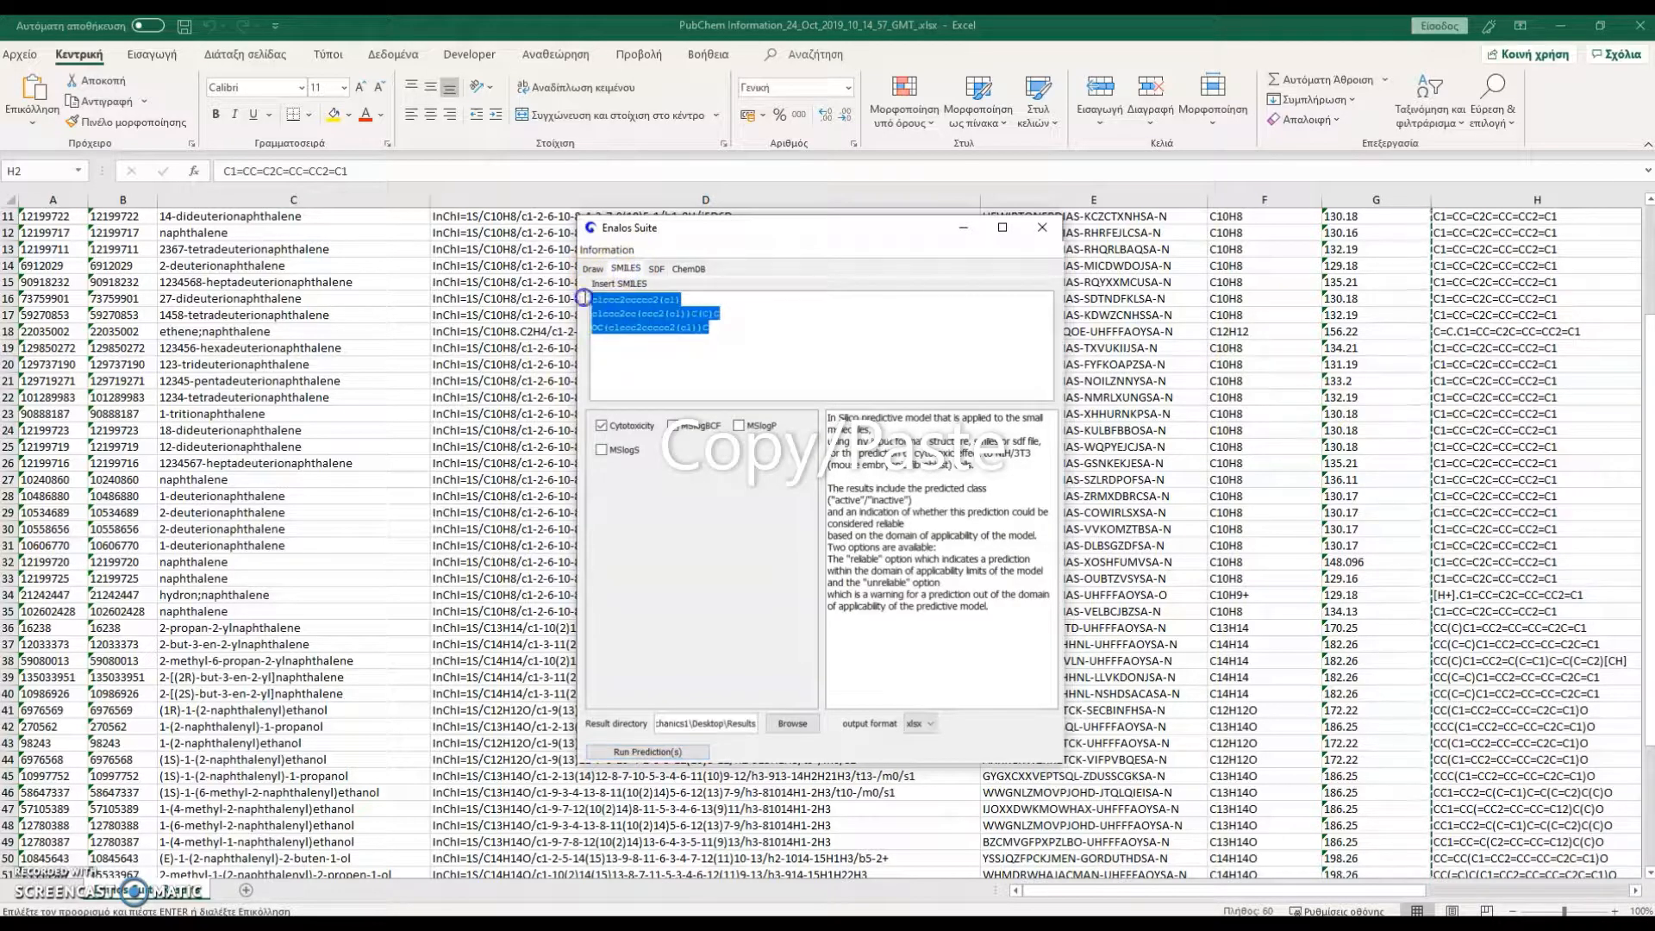
pyautogui.press('Delete')
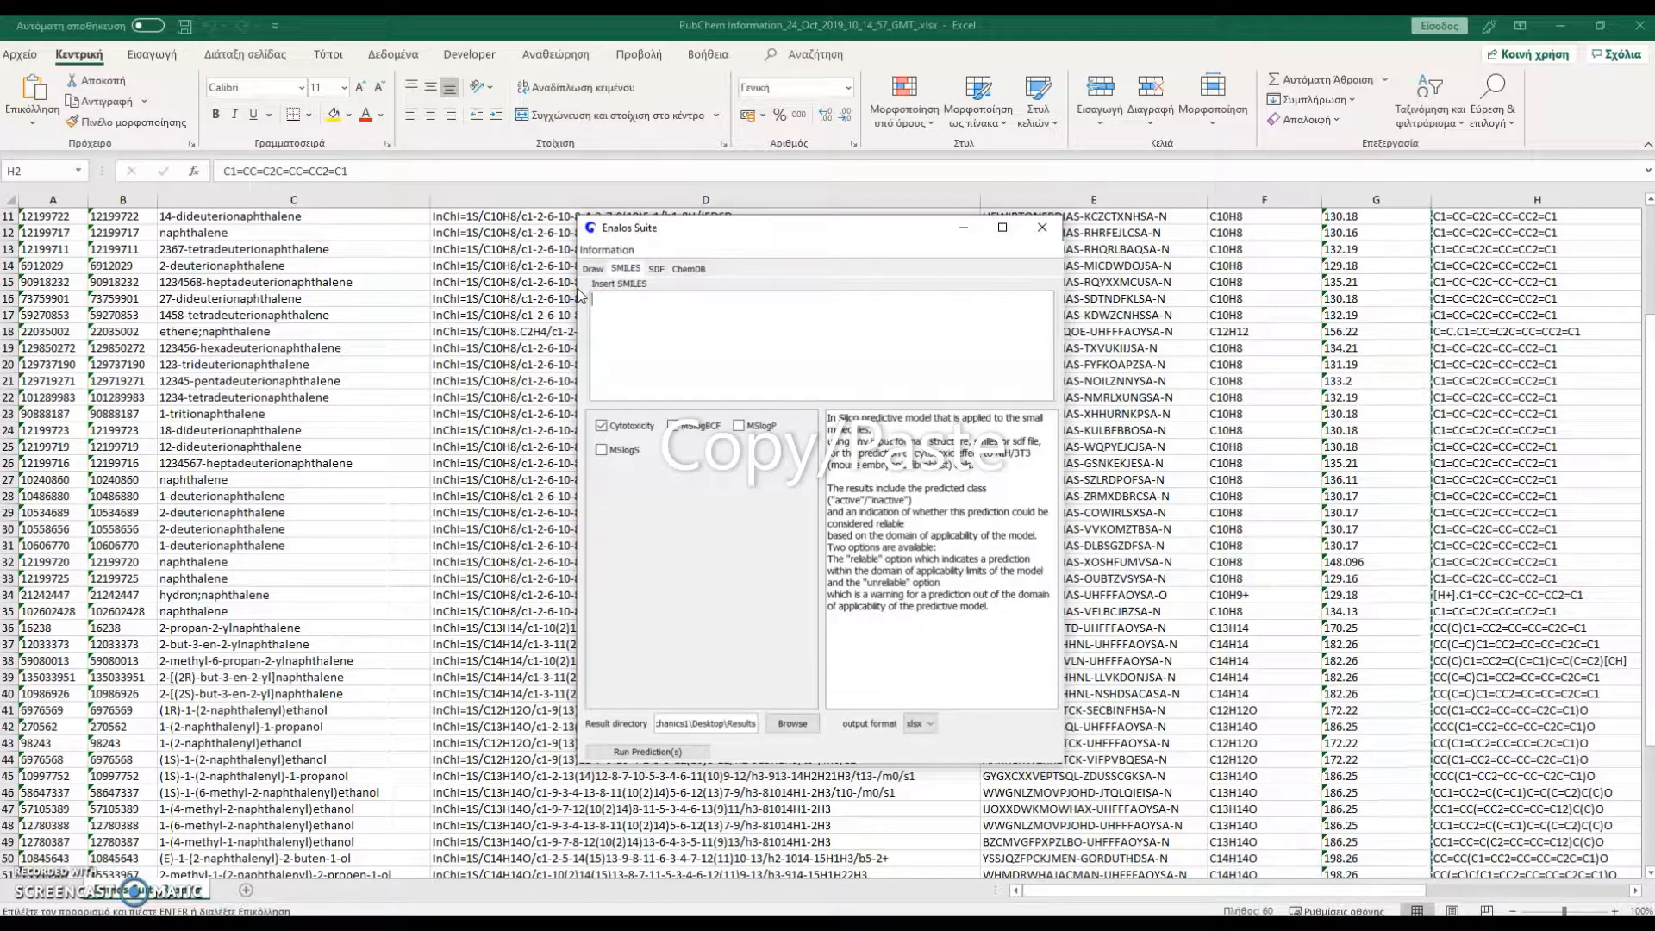
pyautogui.hotkey('ctrl', 'v')
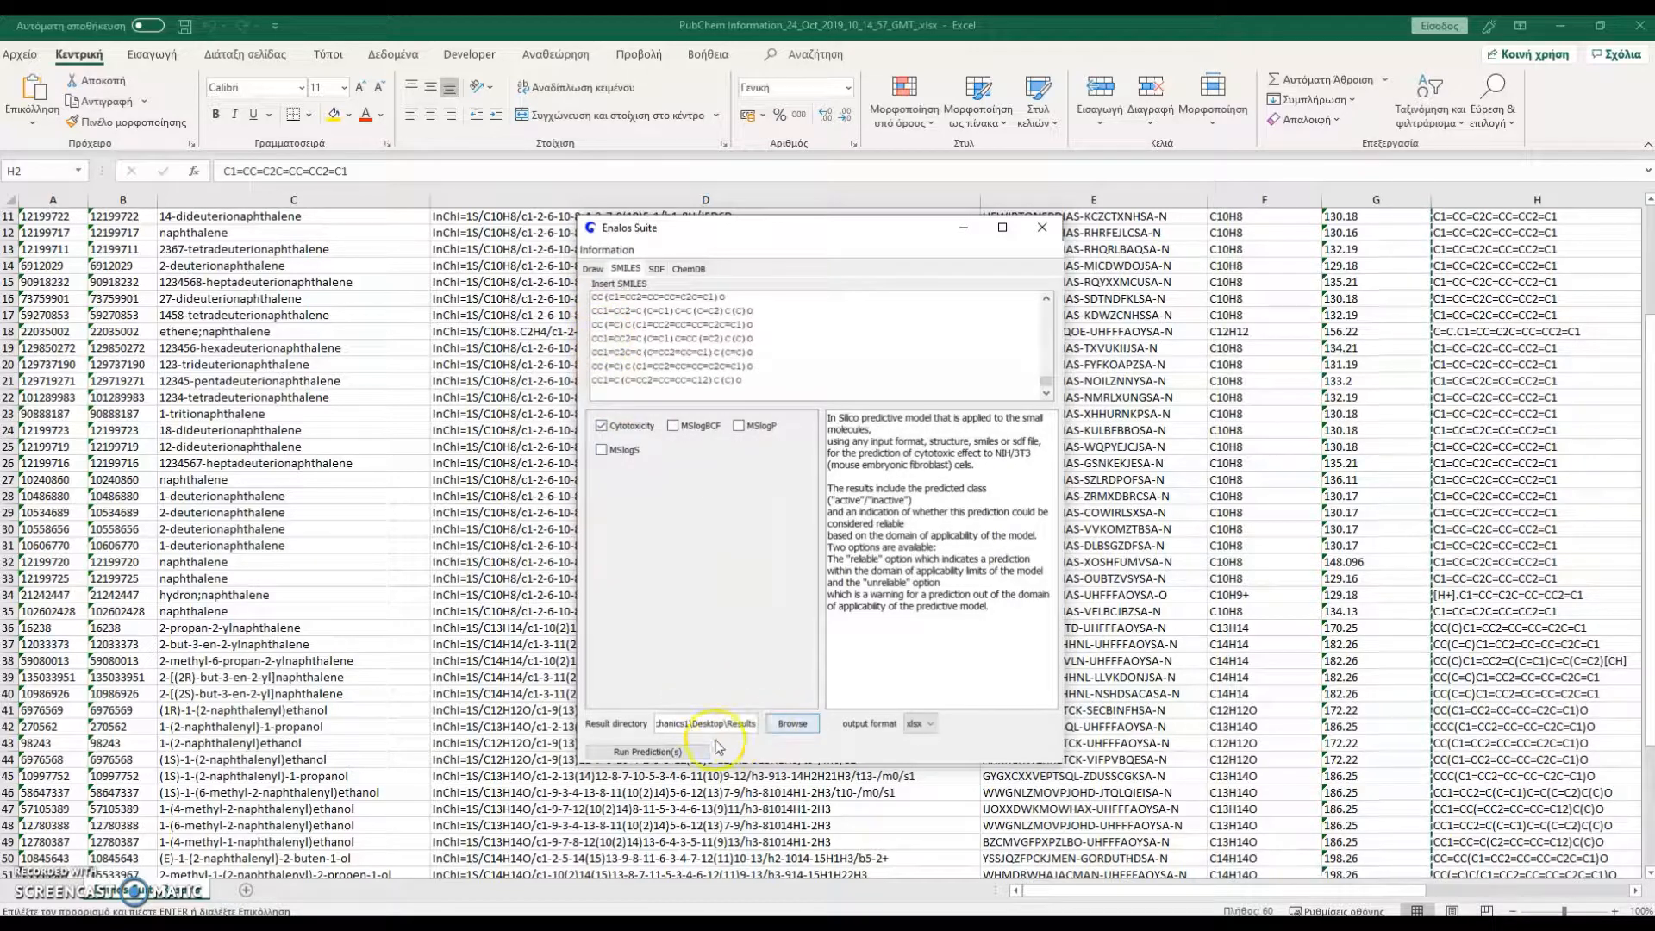
pyautogui.click(672, 753)
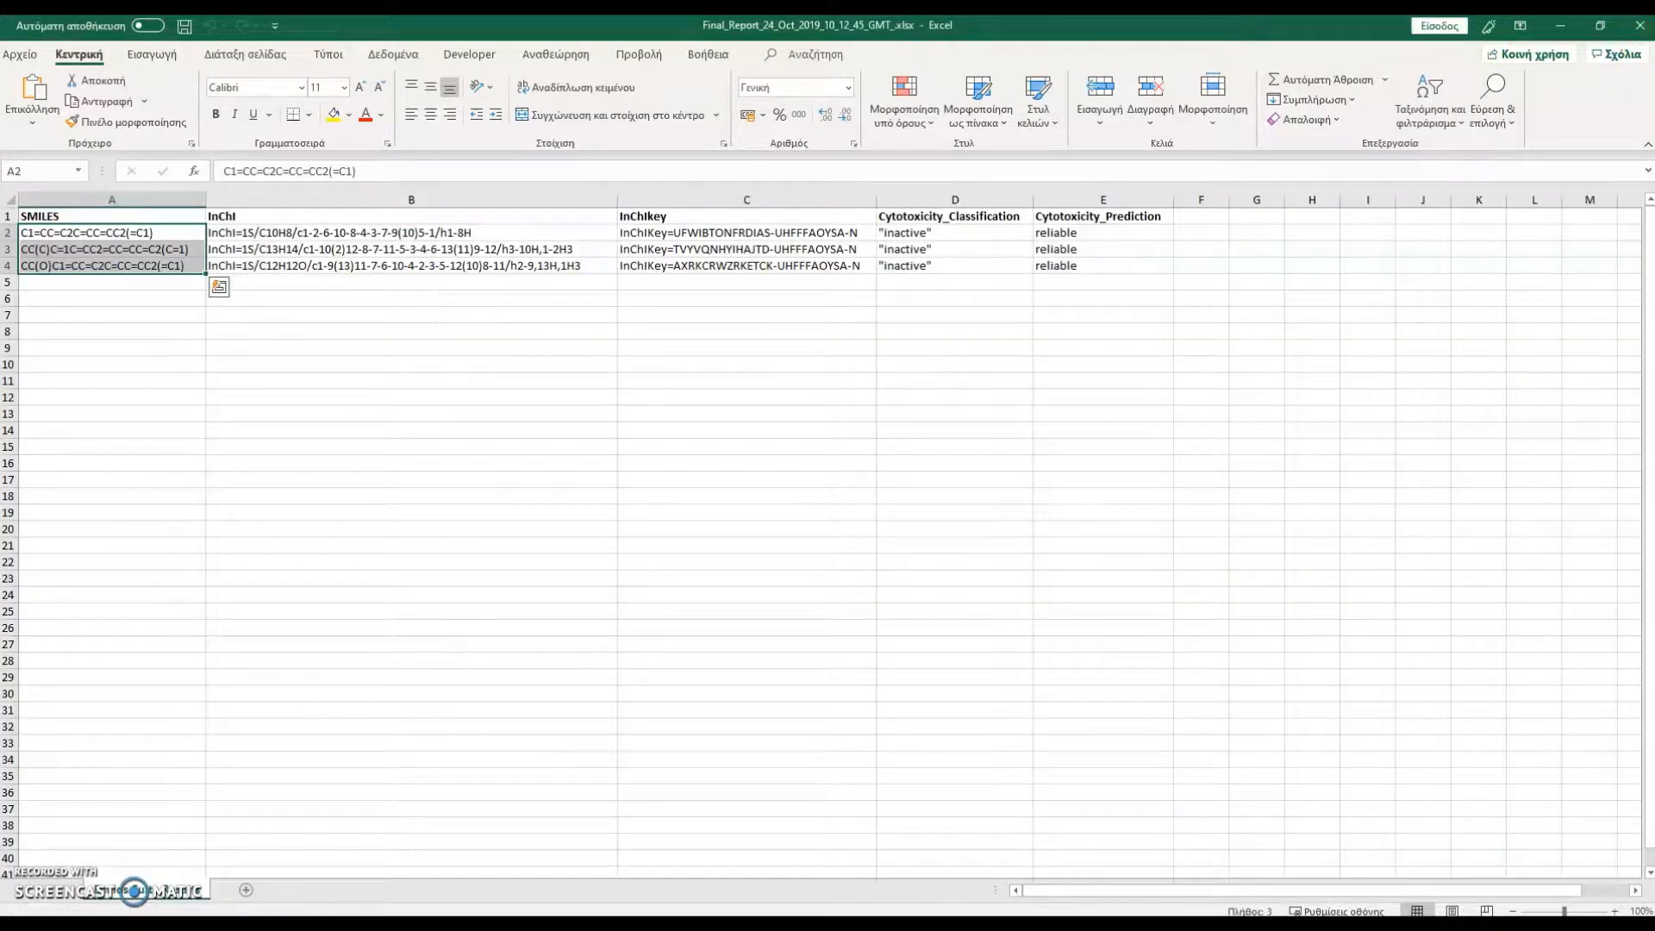
# Close the older final report, open the newest one from the Results folder, and examine its Cytotoxicity_Classification and Cytotoxicity_Prediction columns
pyautogui.click(1637, 26)
pyautogui.click(948, 177)
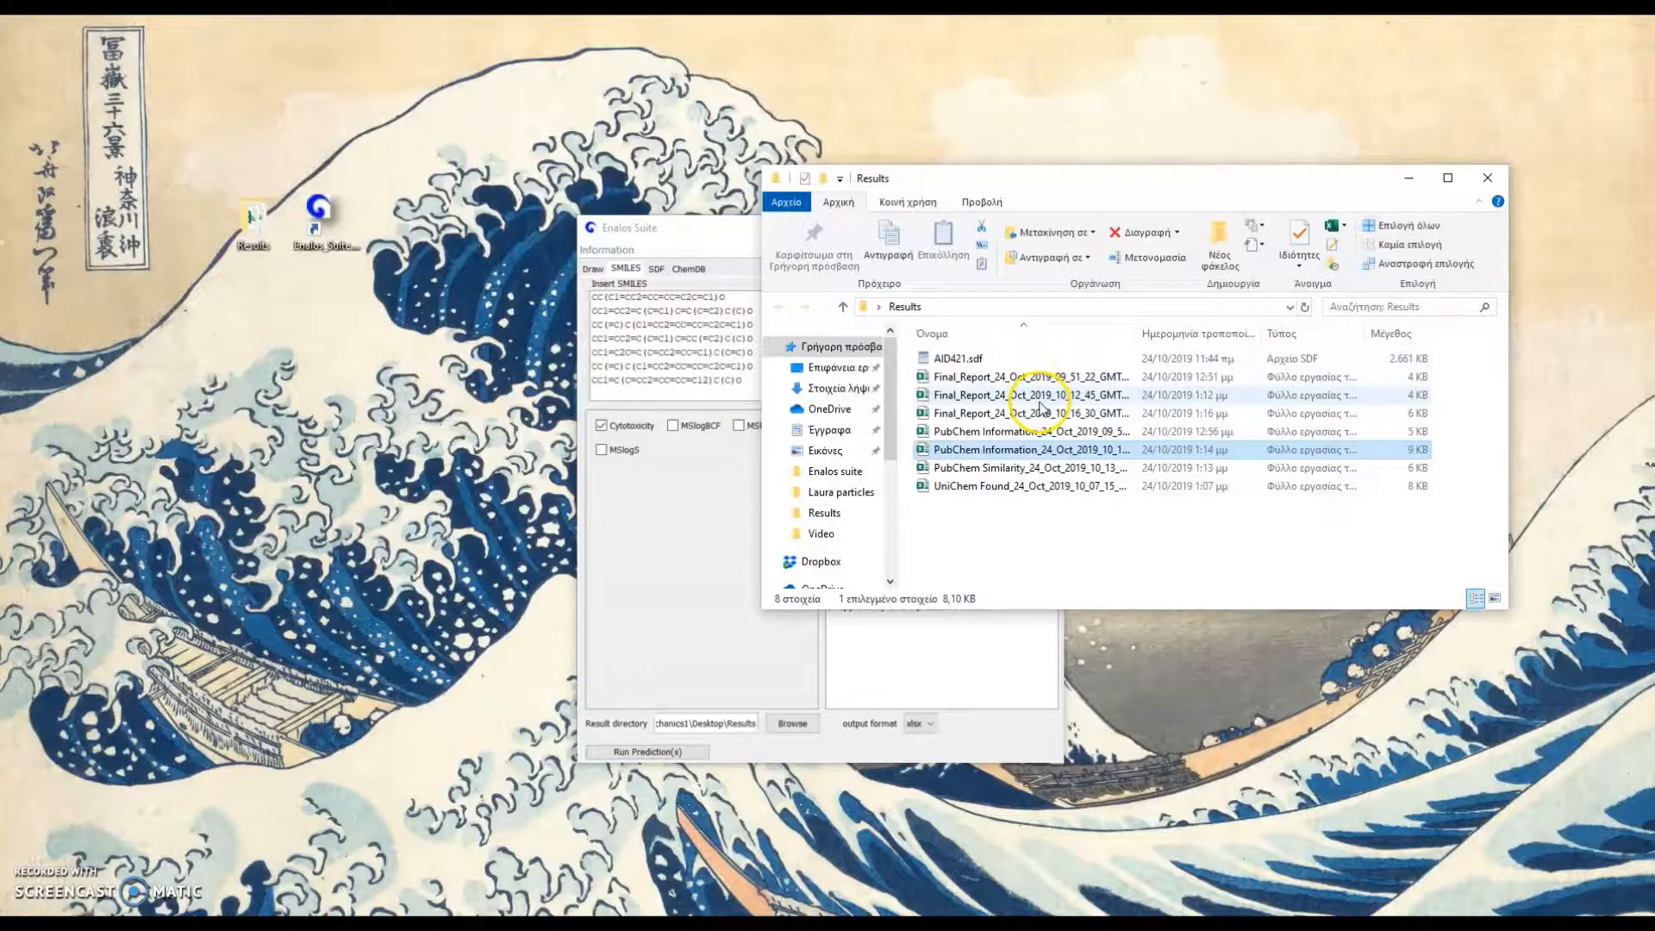
pyautogui.click(1048, 413)
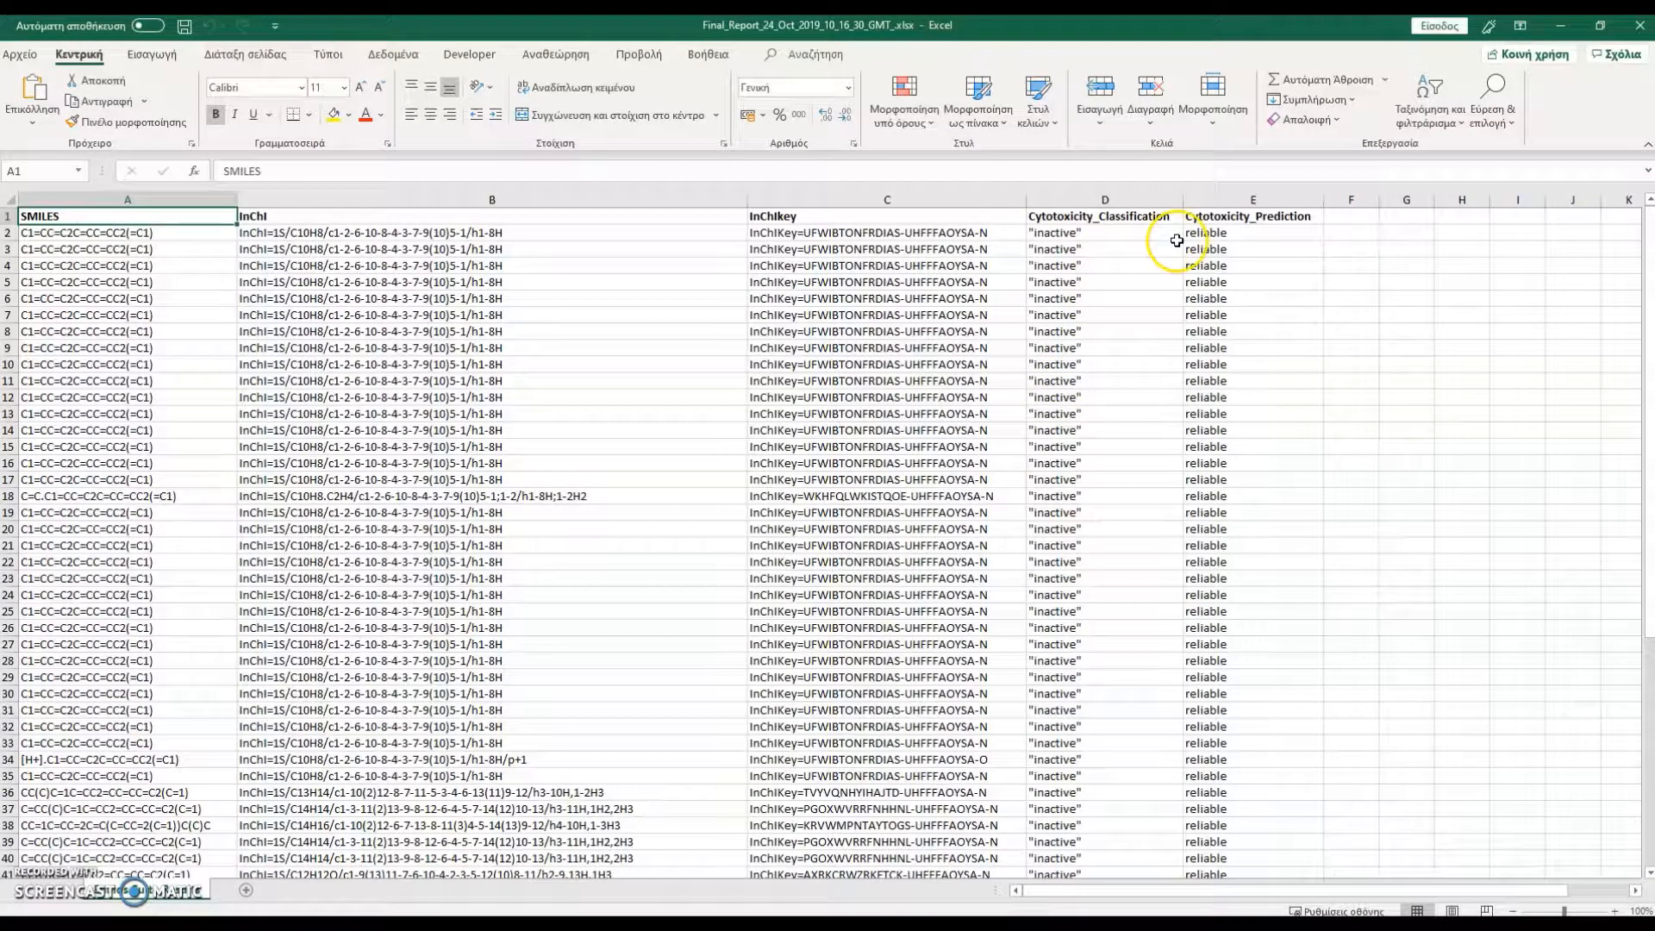
pyautogui.scroll(-1, 1198, 330)
pyautogui.scroll(-7, 1198, 331)
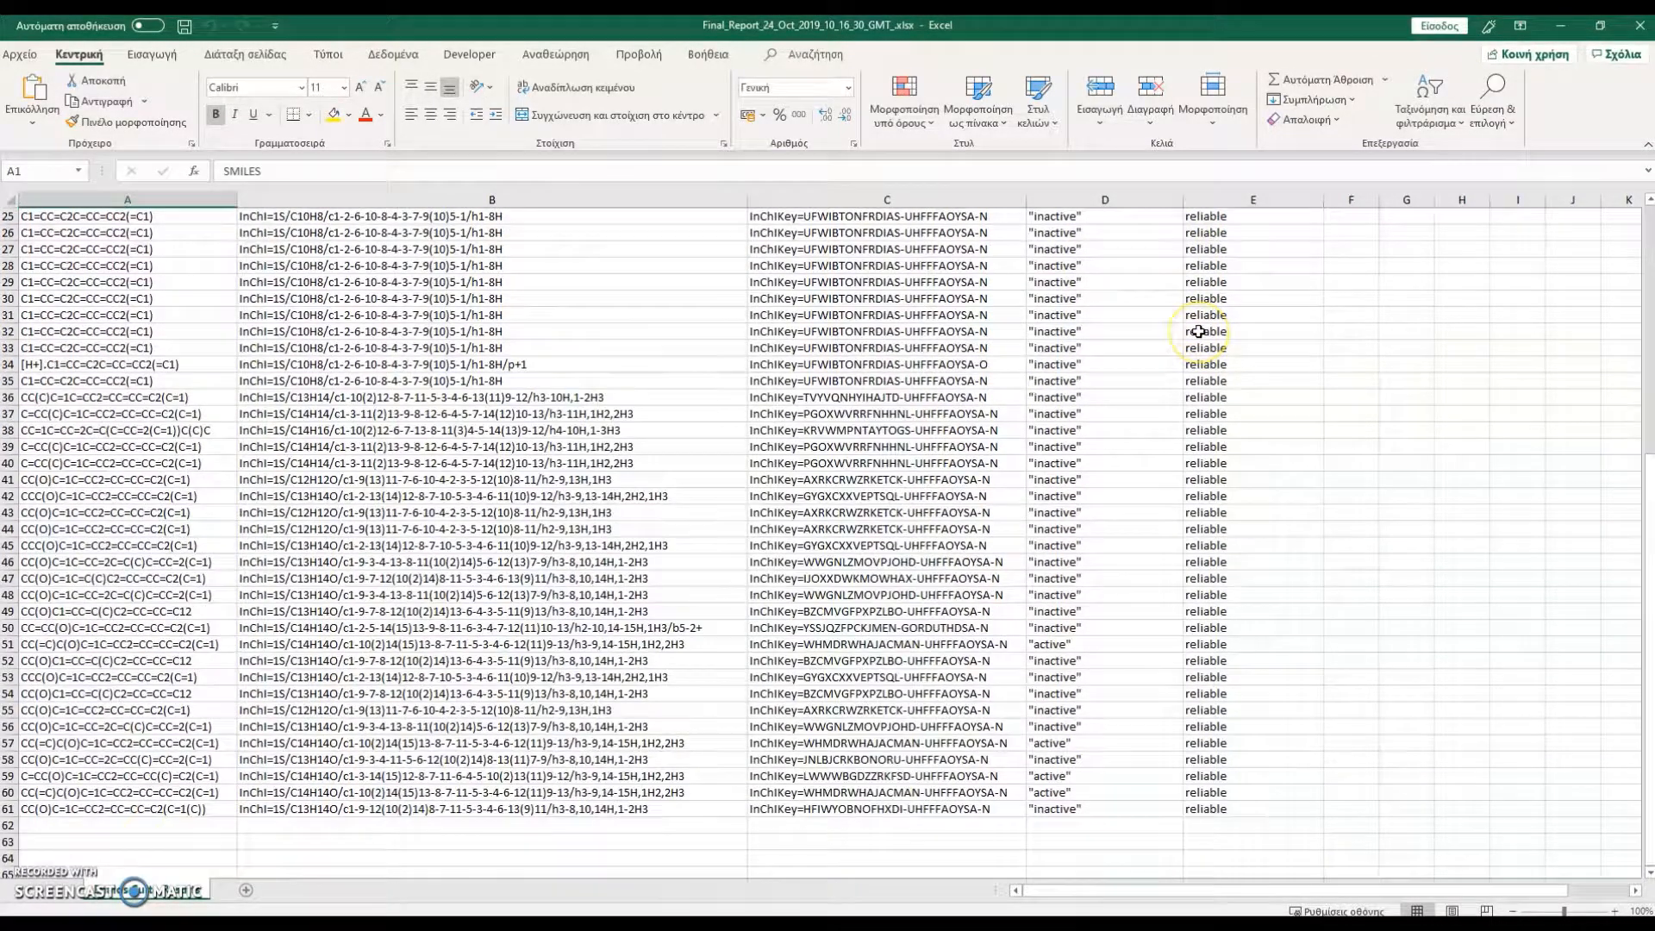
pyautogui.scroll(8, 1198, 331)
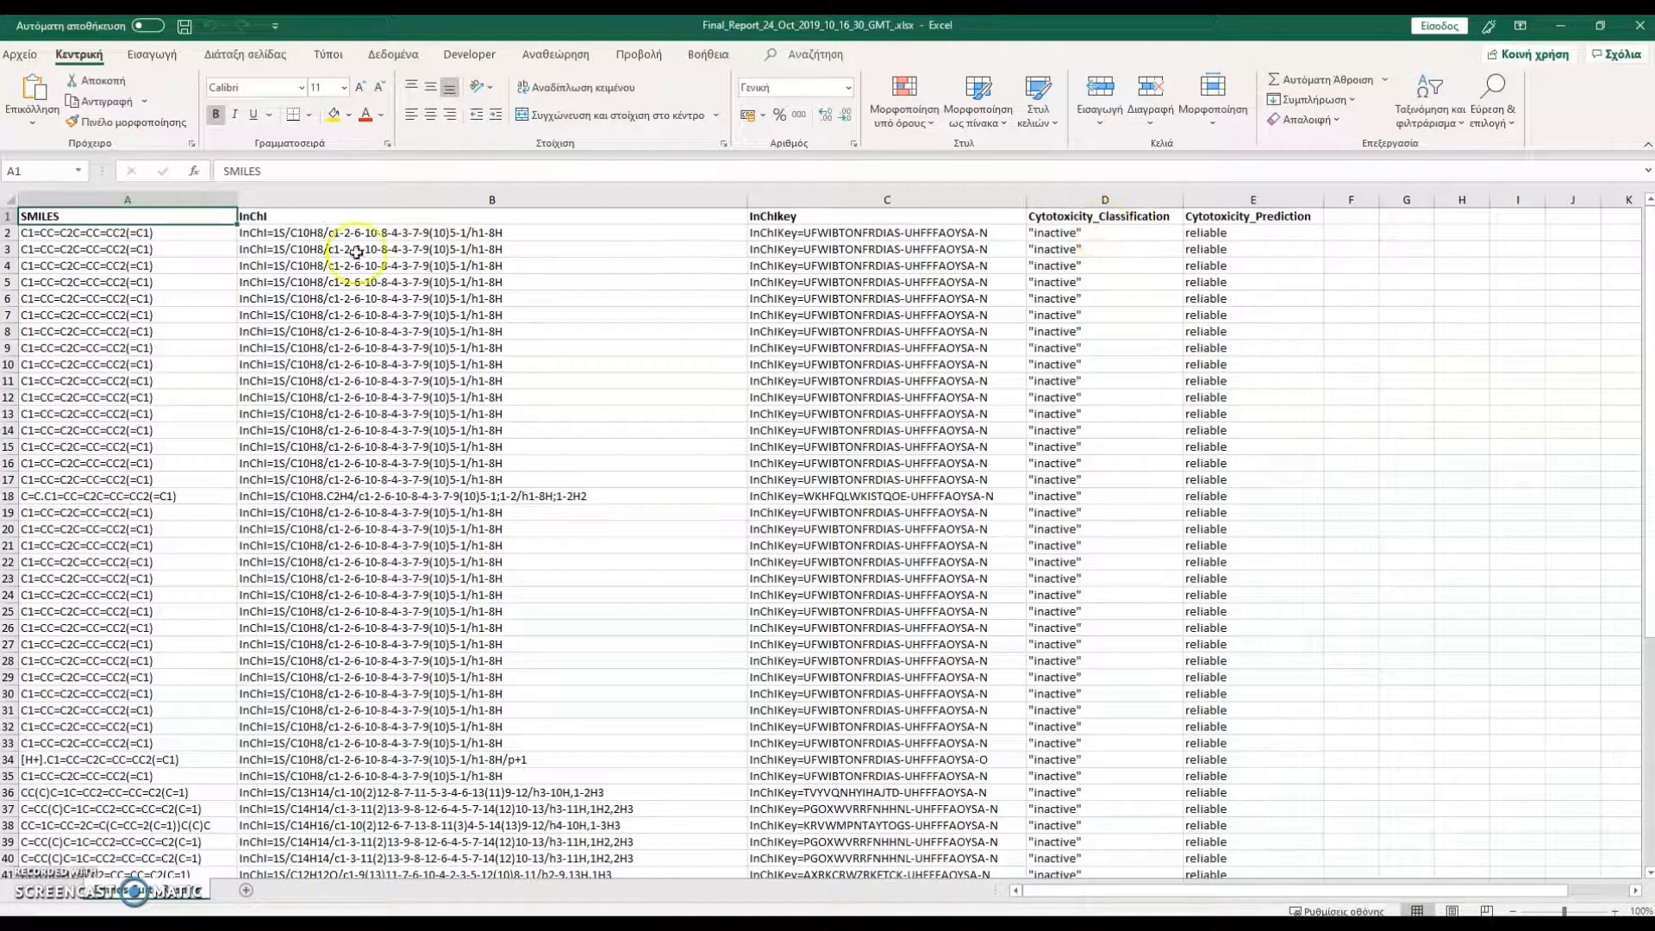
# Select the SMILES in cells A2 to A50 and view the remaining compounds below them
pyautogui.click(178, 236)
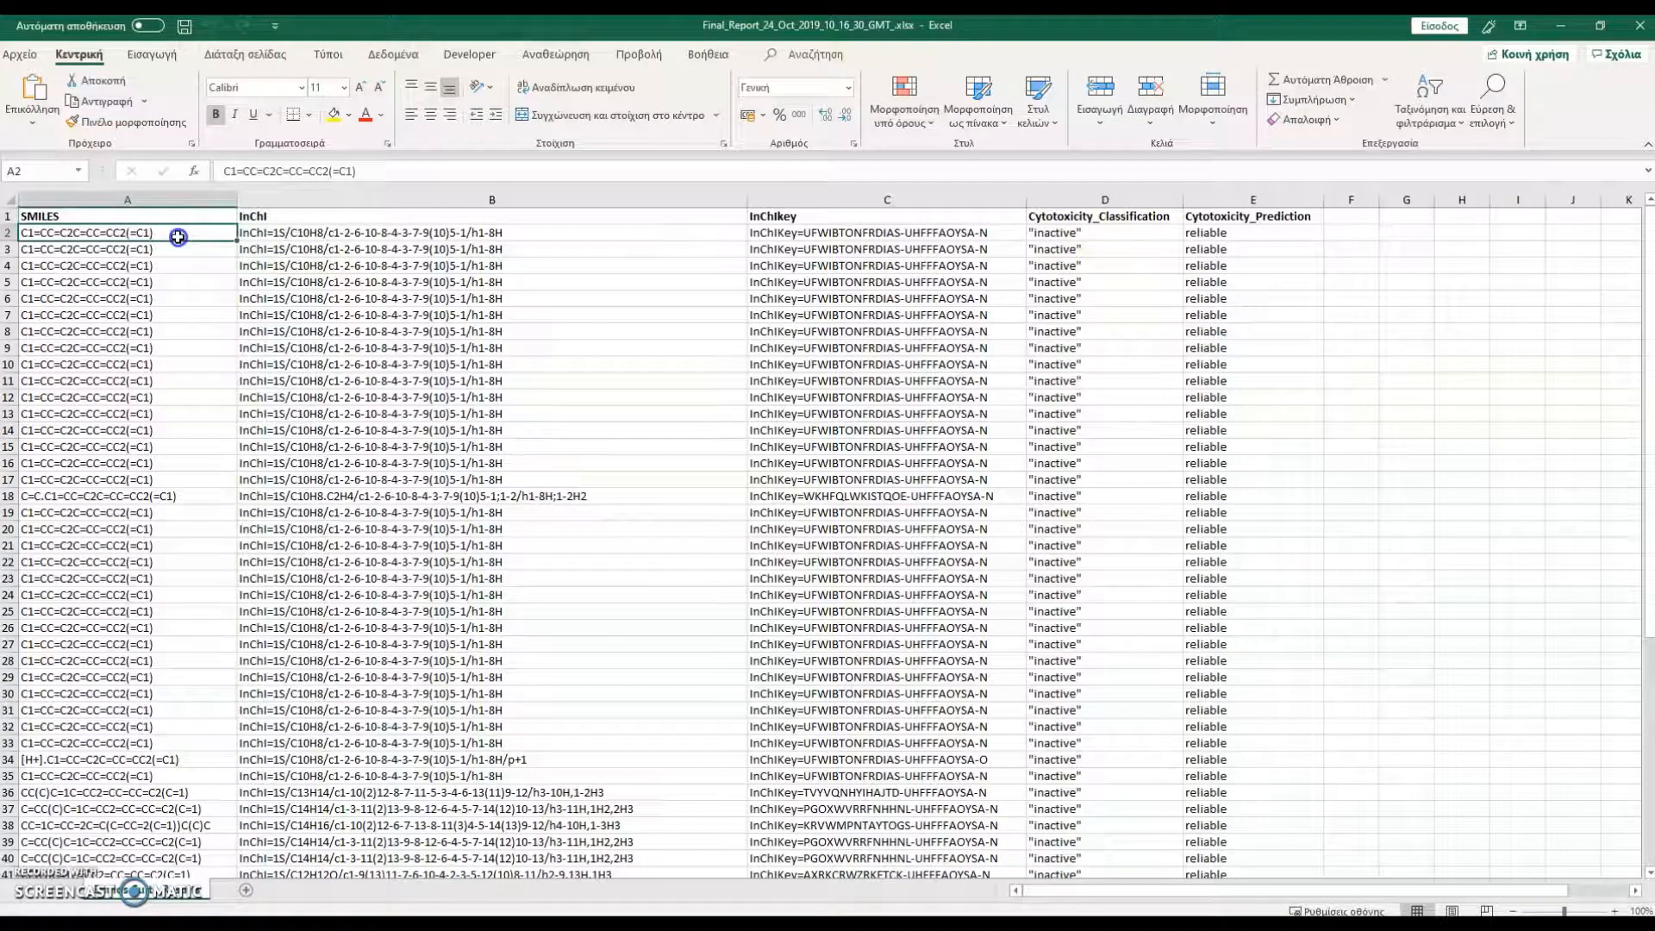
pyautogui.moveTo(178, 236); pyautogui.dragTo(182, 726)
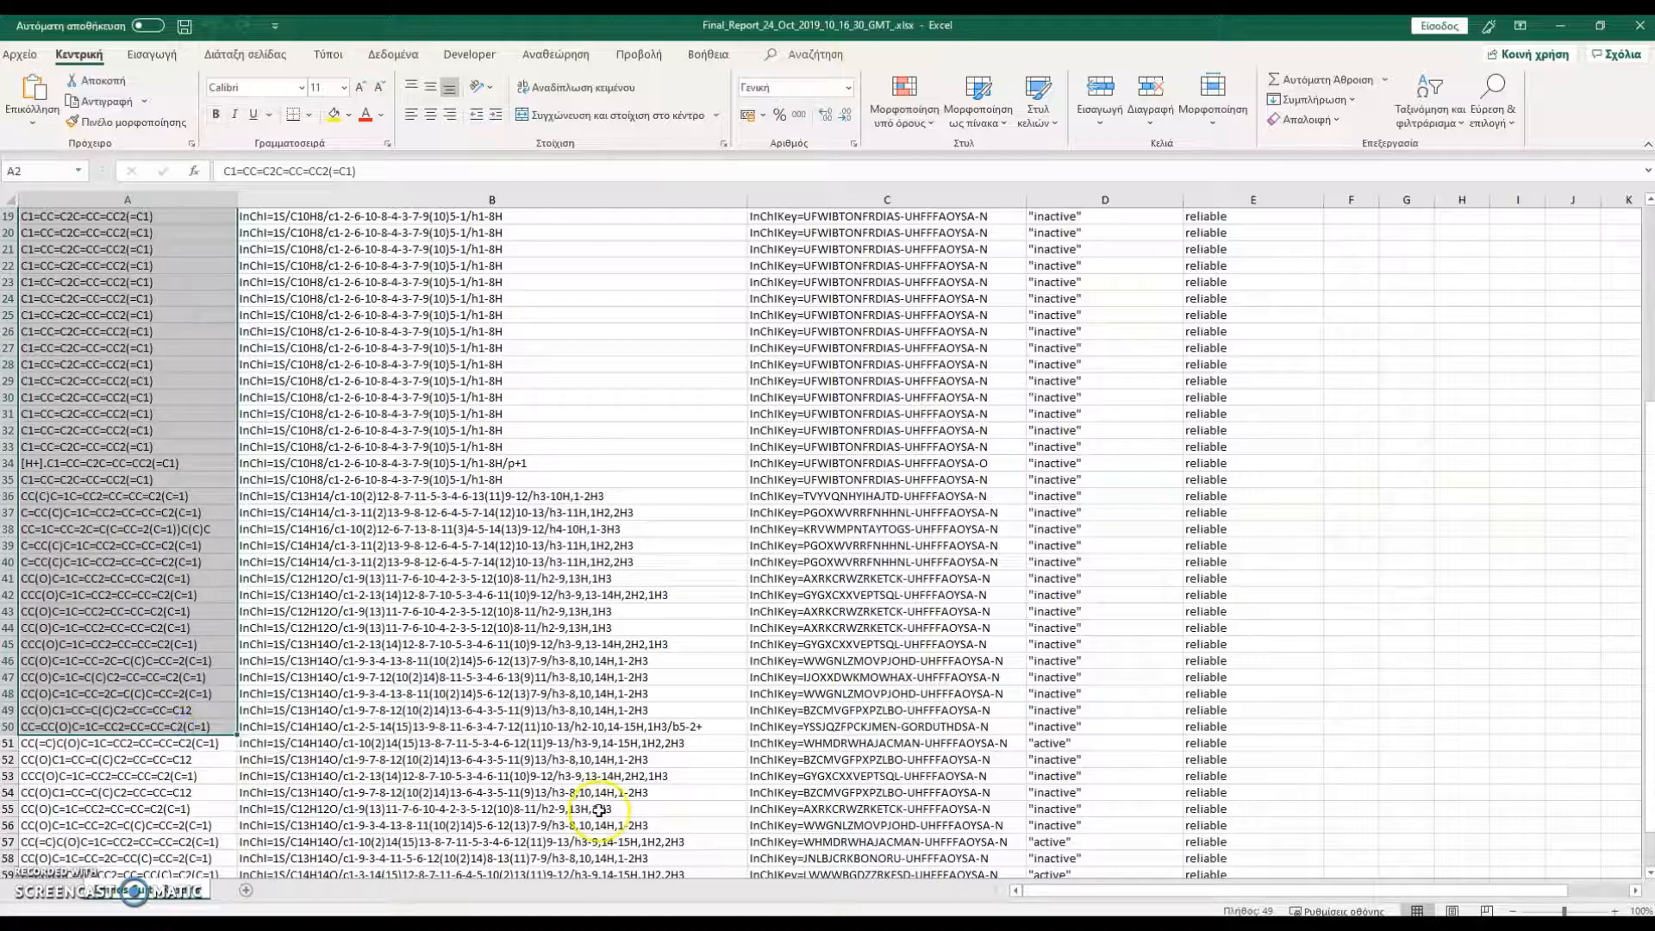
pyautogui.scroll(-2, 681, 741)
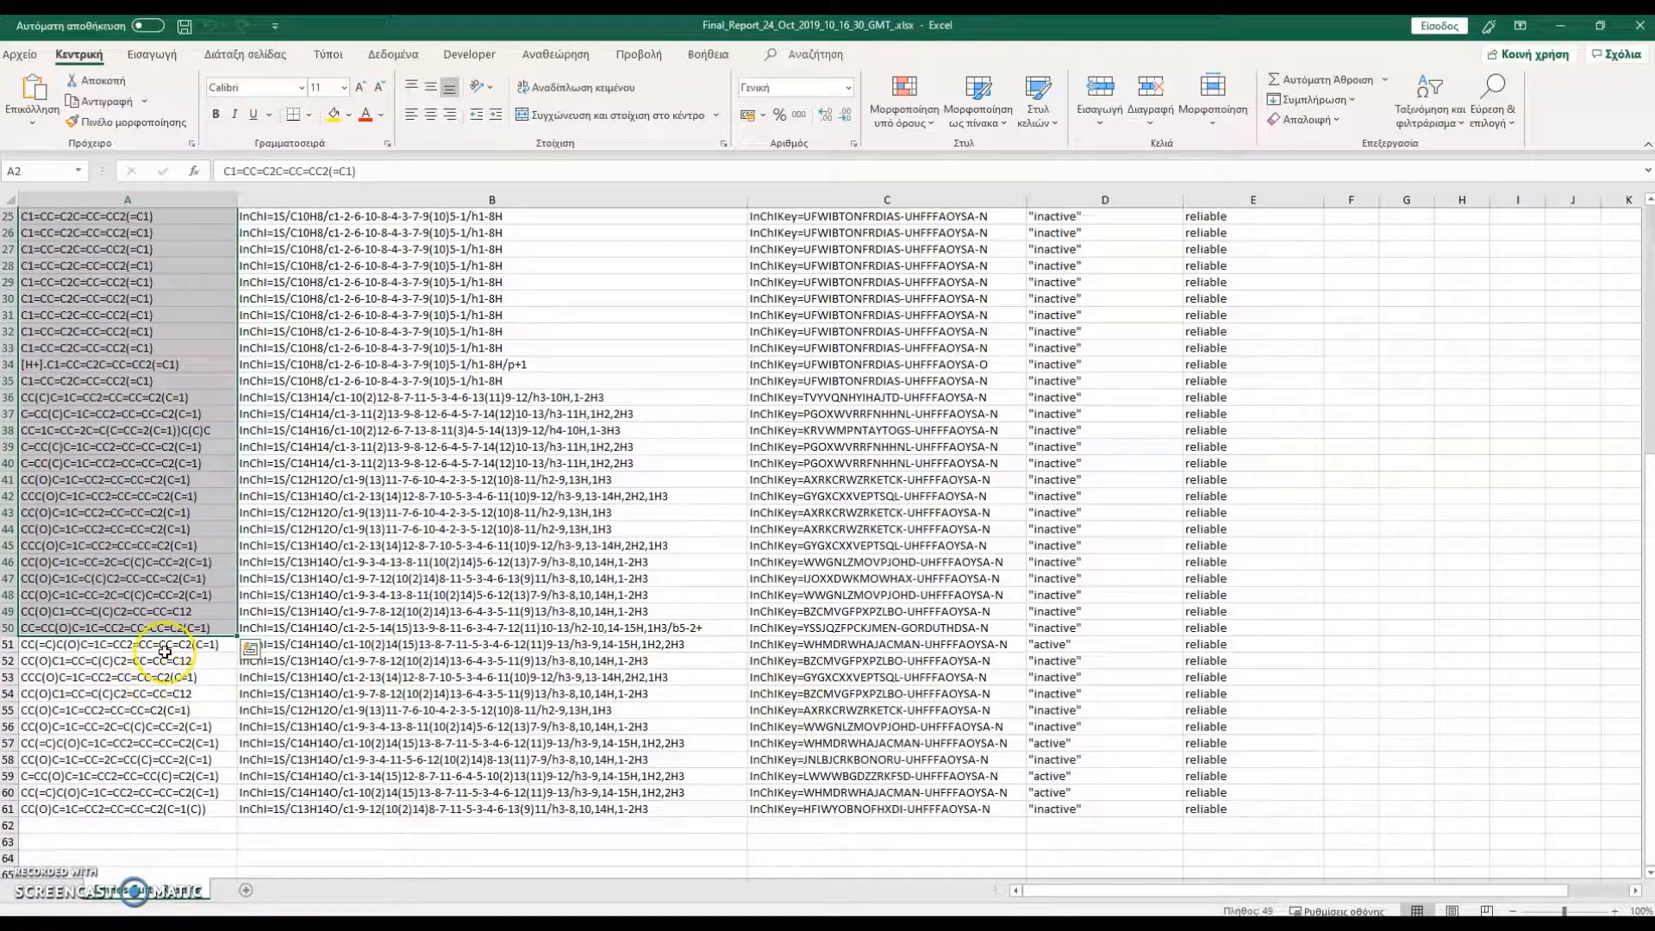
# Extend the selection with the inactive compounds' SMILES in cells A52 to A56, A58 and A61, and copy all selected SMILES
pyautogui.moveTo(166, 656); pyautogui.dragTo(163, 734)
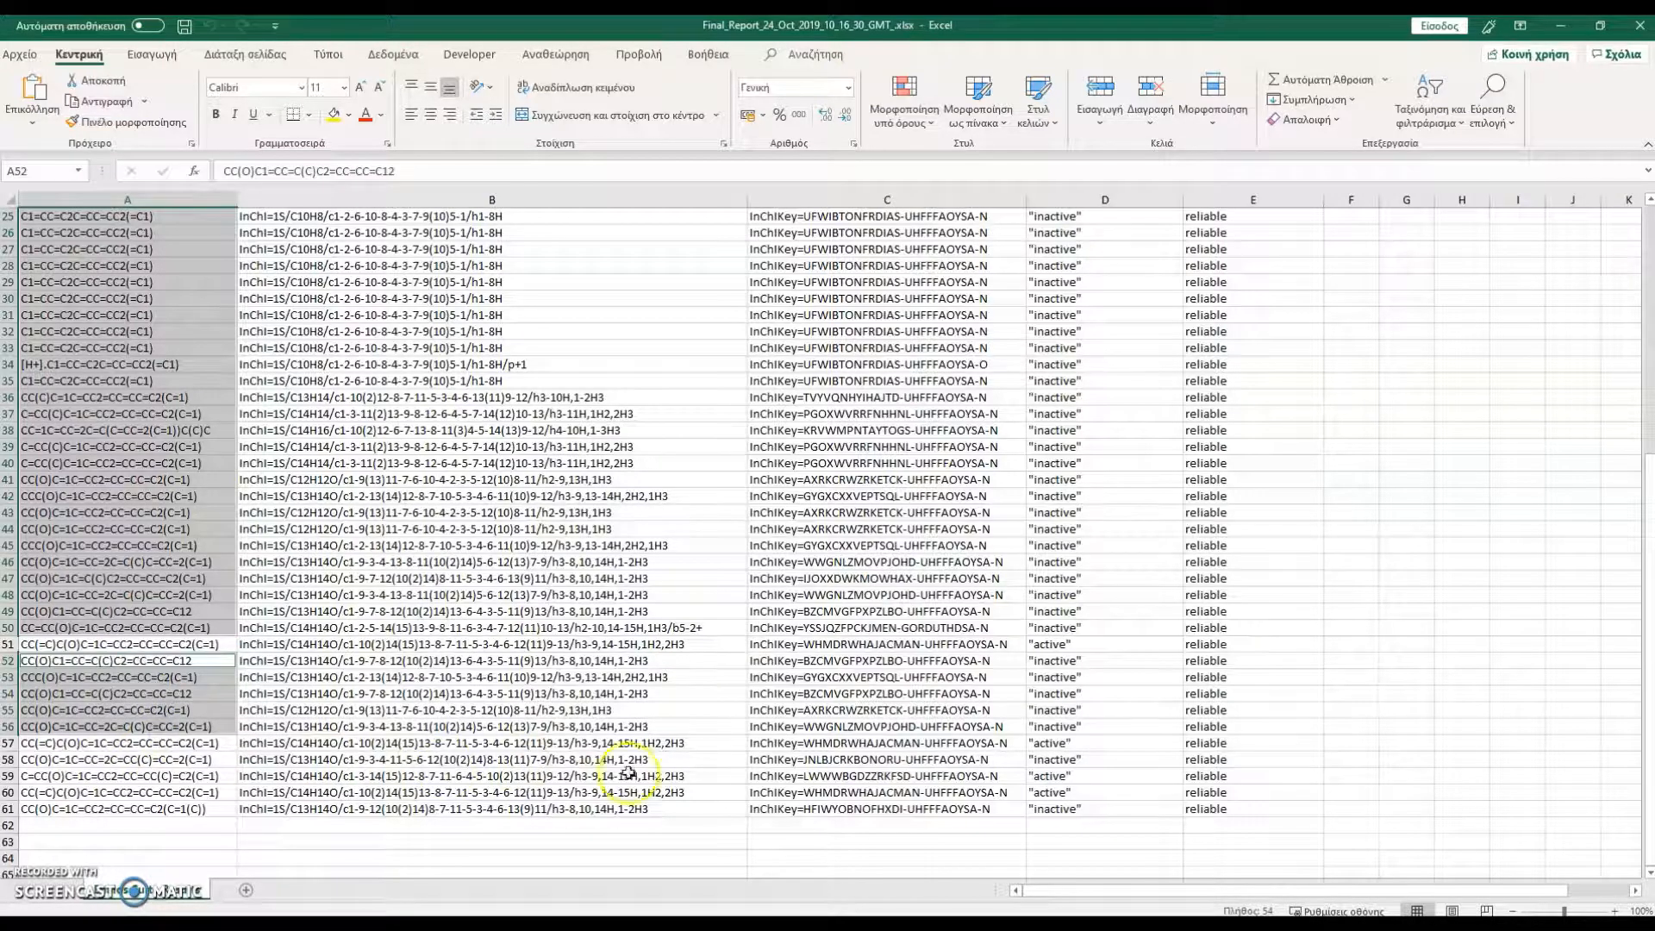
pyautogui.keyDown('ctrl'); pyautogui.click(194, 760); pyautogui.keyUp('ctrl')
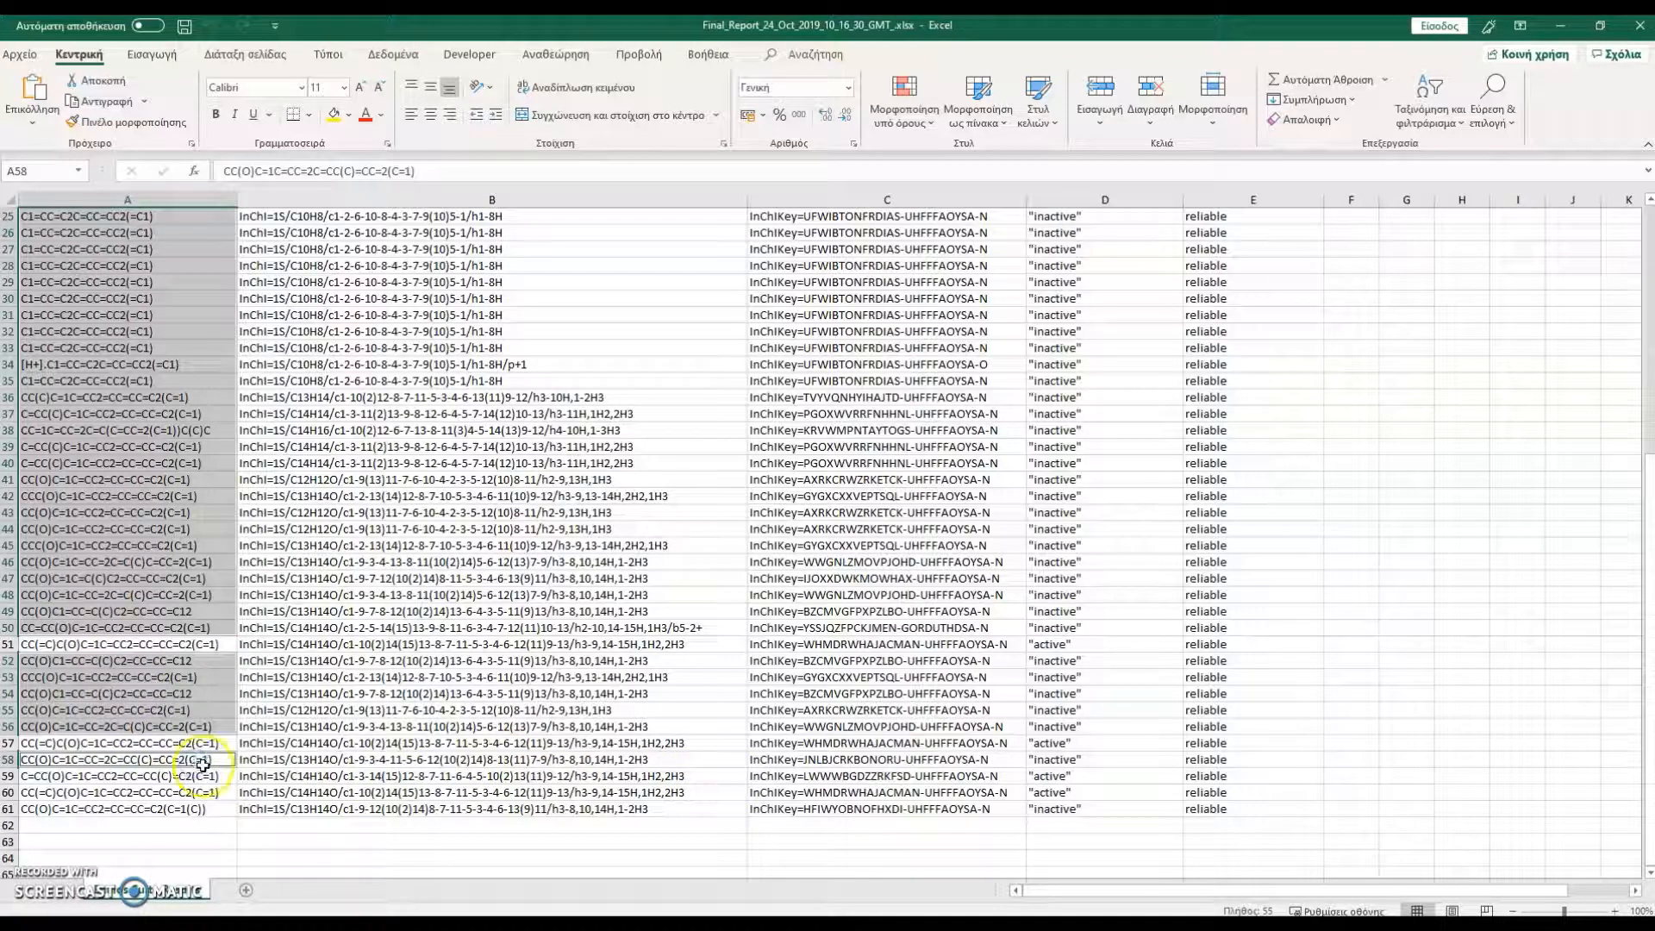
pyautogui.keyDown('ctrl'); pyautogui.click(172, 810); pyautogui.keyUp('ctrl')
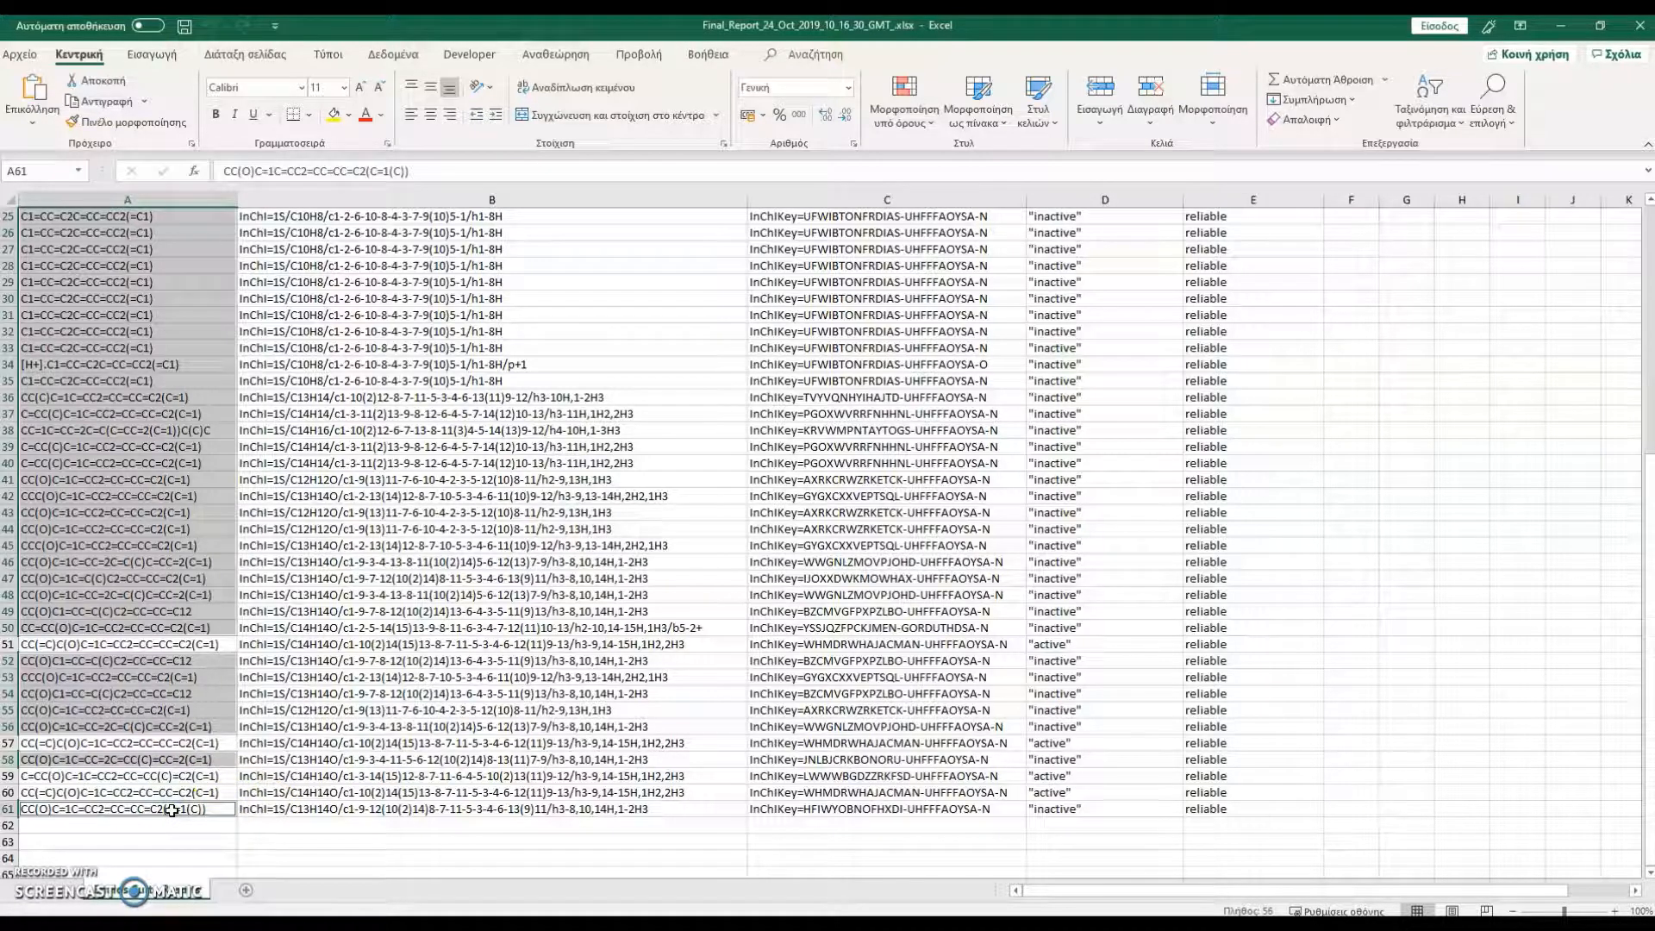
pyautogui.hotkey('ctrl', 'c')
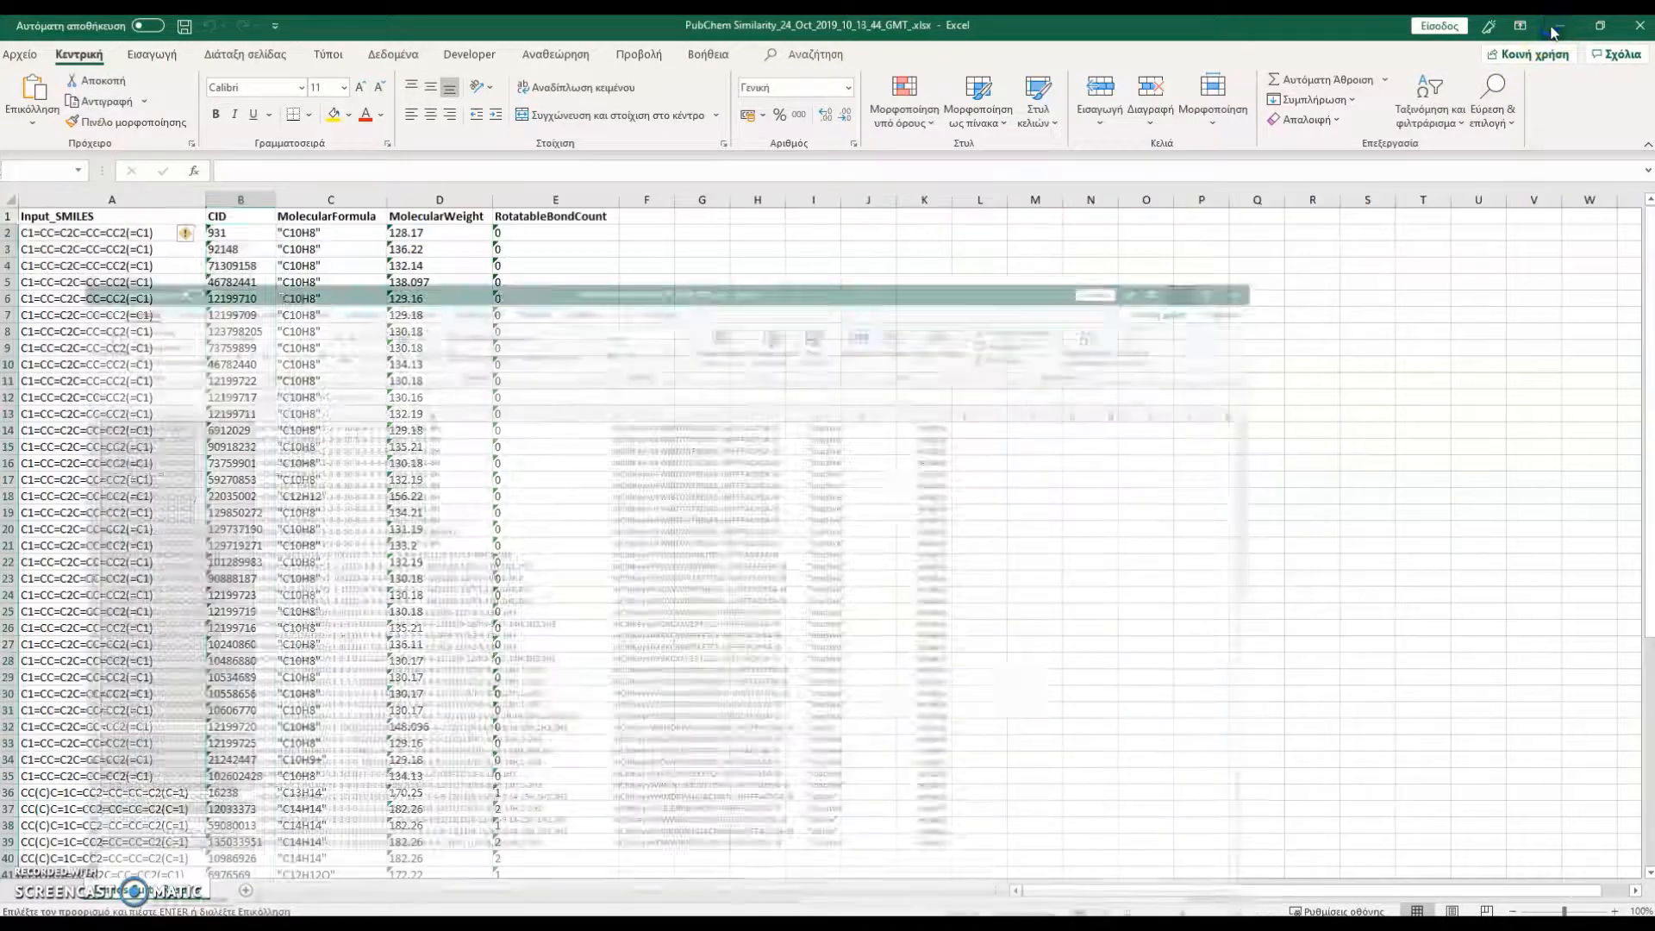
# Switch to Enalos Suite and run a PubChem Vendor query in ChemDB on the copied SMILES
pyautogui.click(1560, 25)
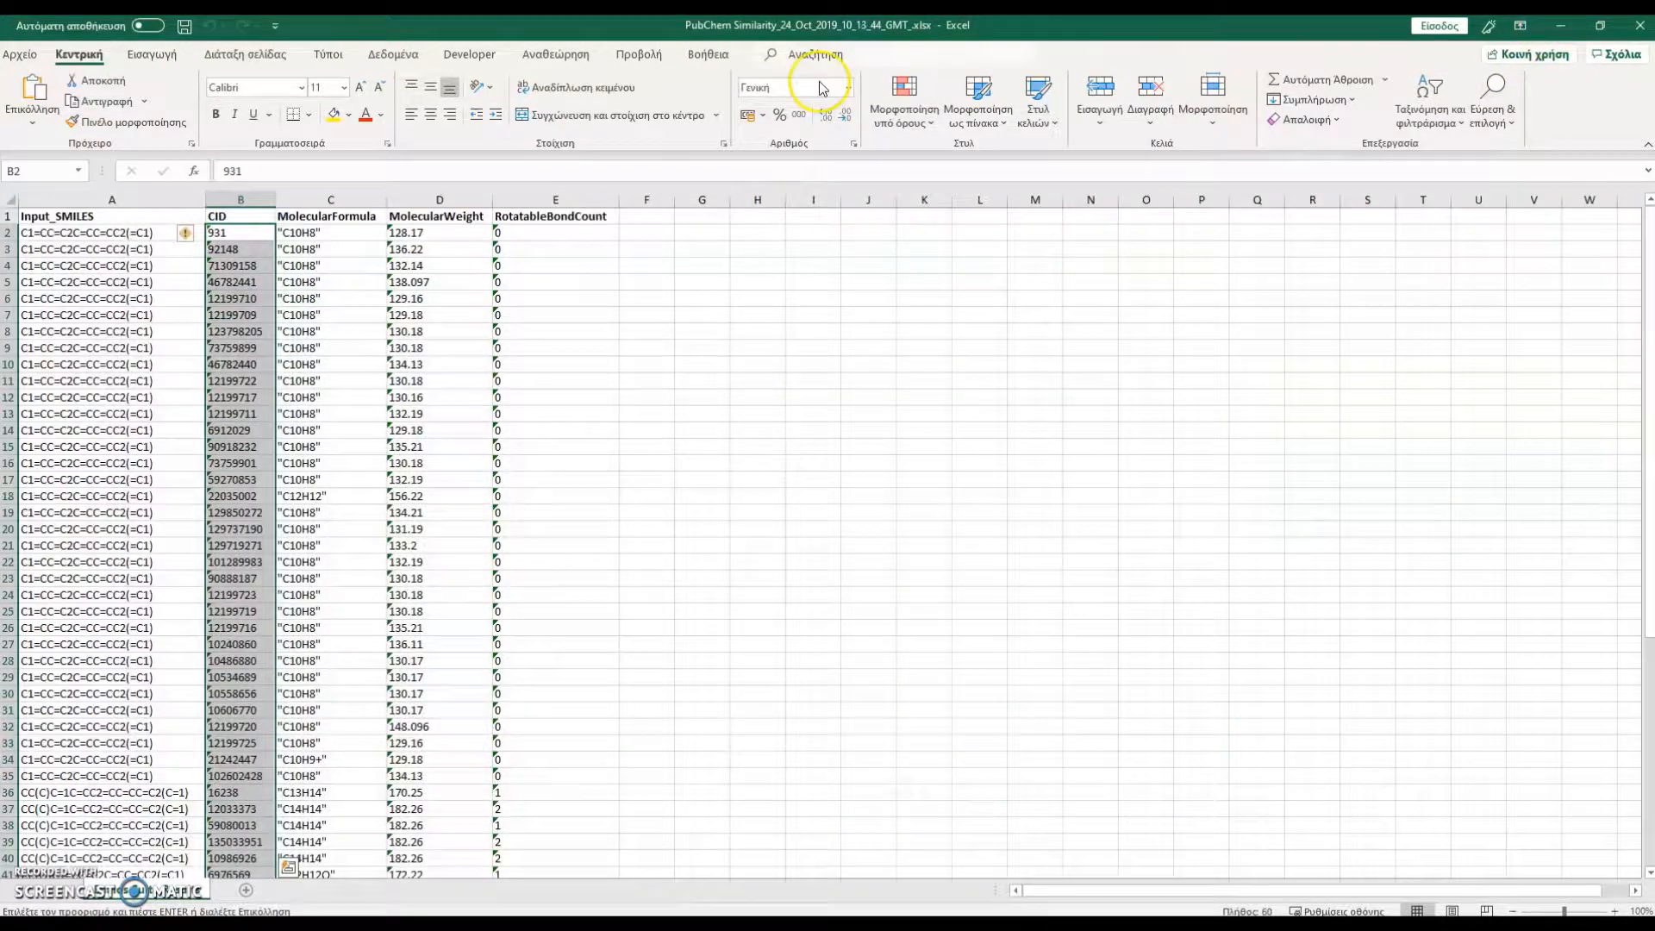
pyautogui.click(298, 926)
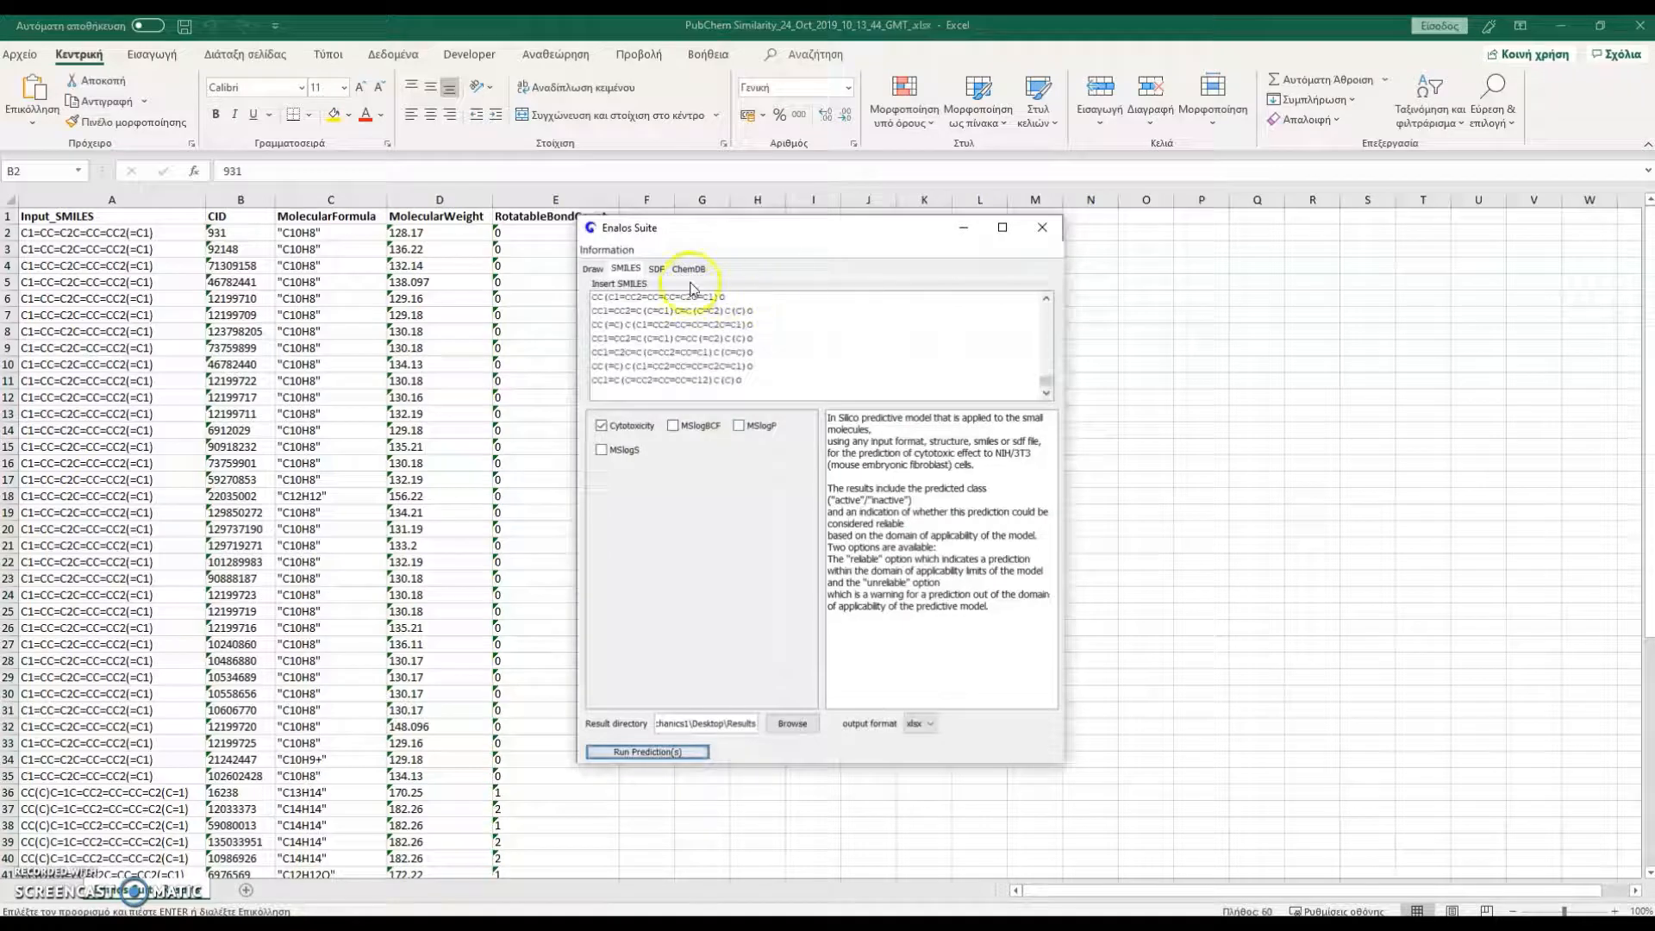
pyautogui.click(688, 268)
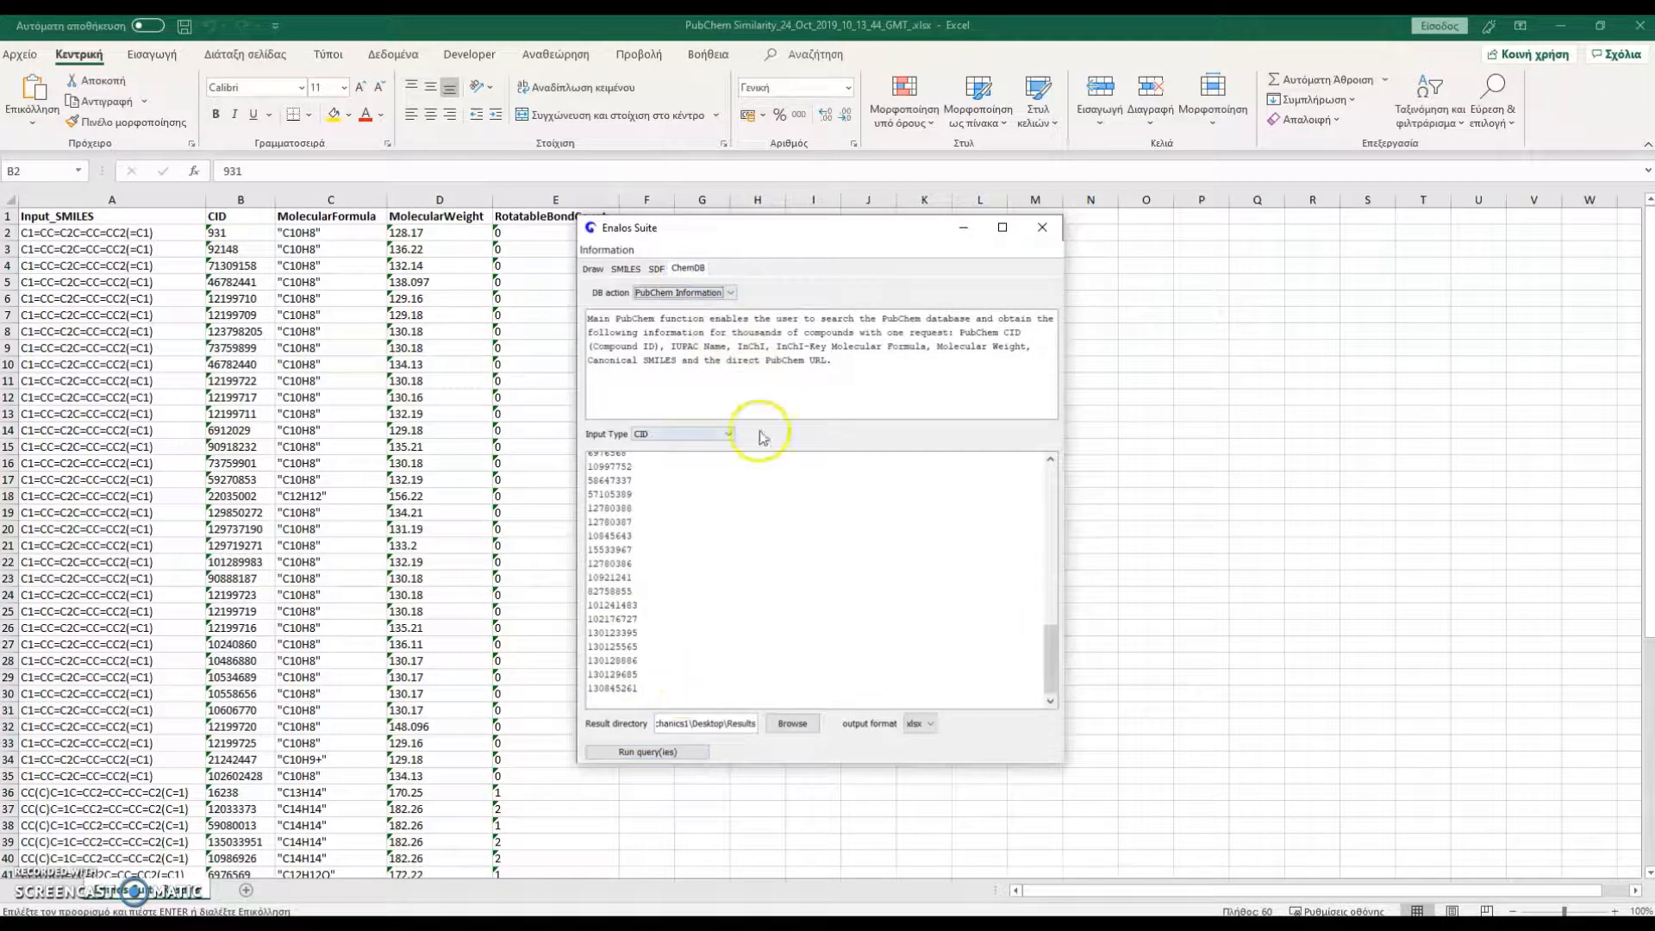
pyautogui.click(720, 292)
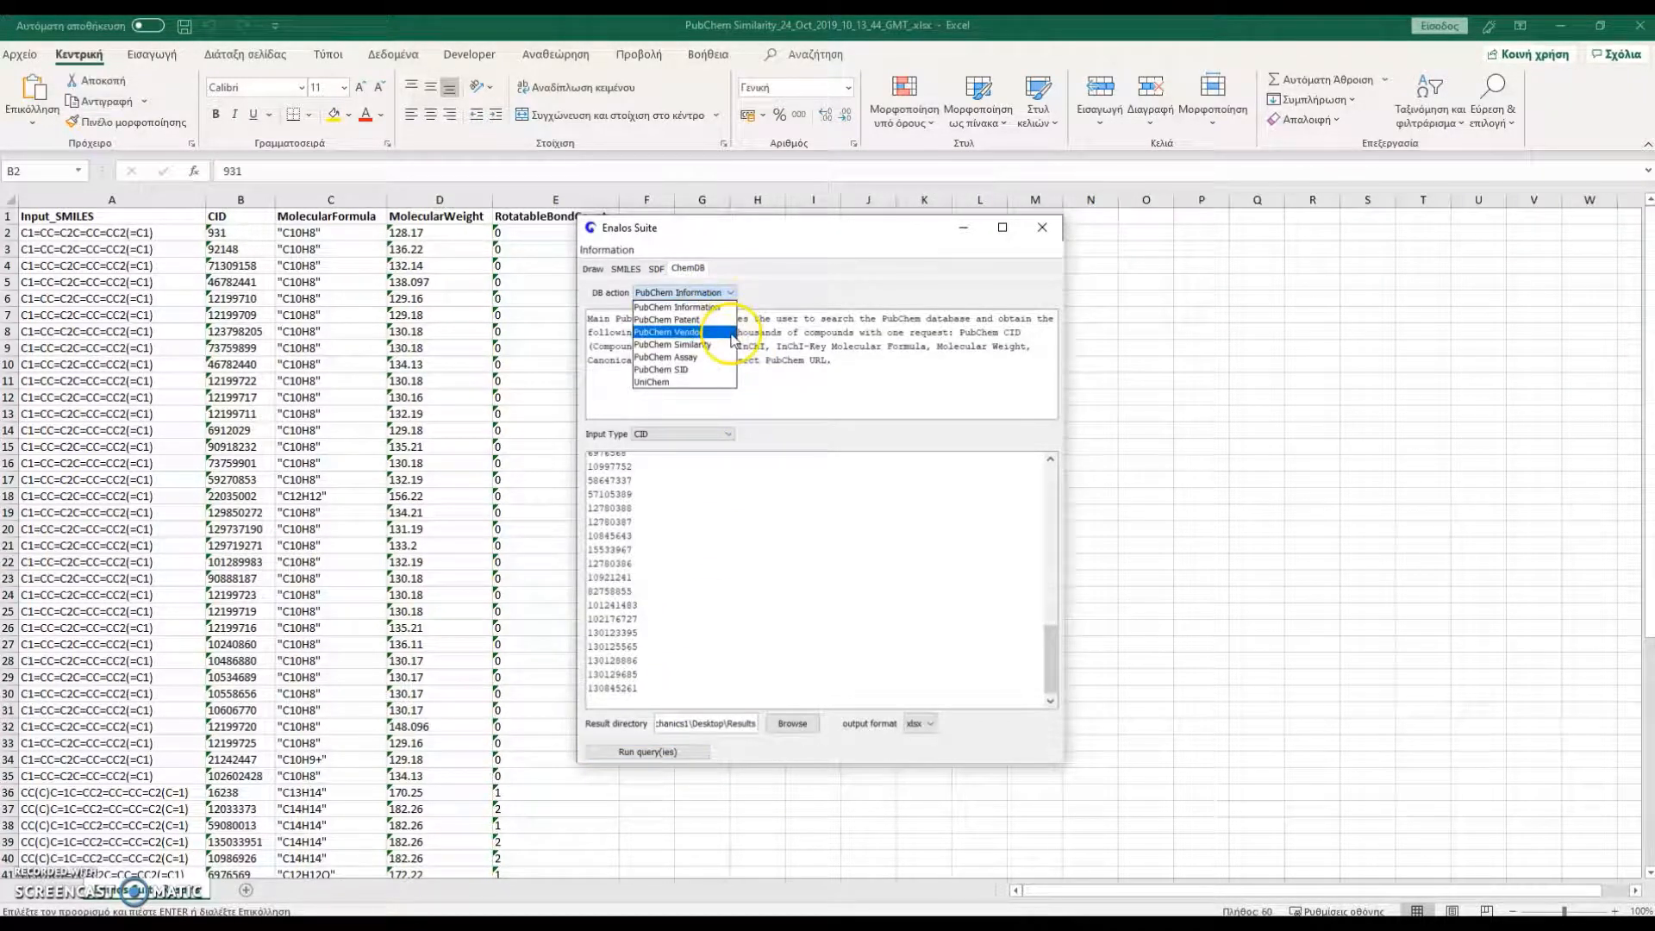
pyautogui.click(731, 335)
pyautogui.click(732, 494)
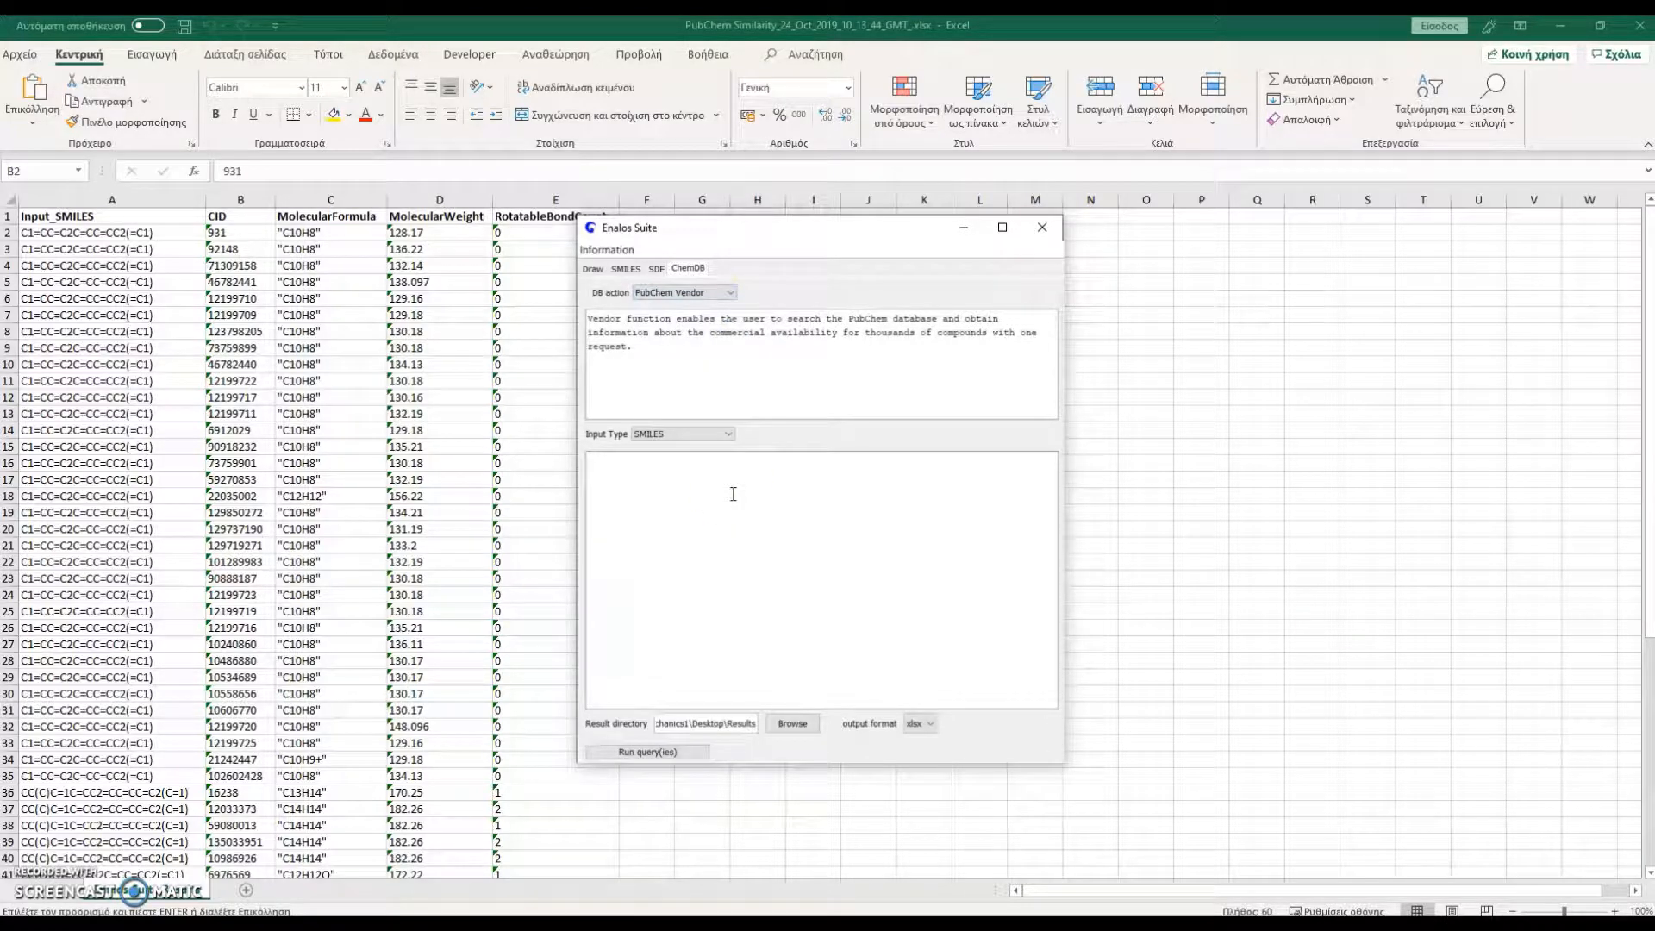
pyautogui.hotkey('ctrl', 'v')
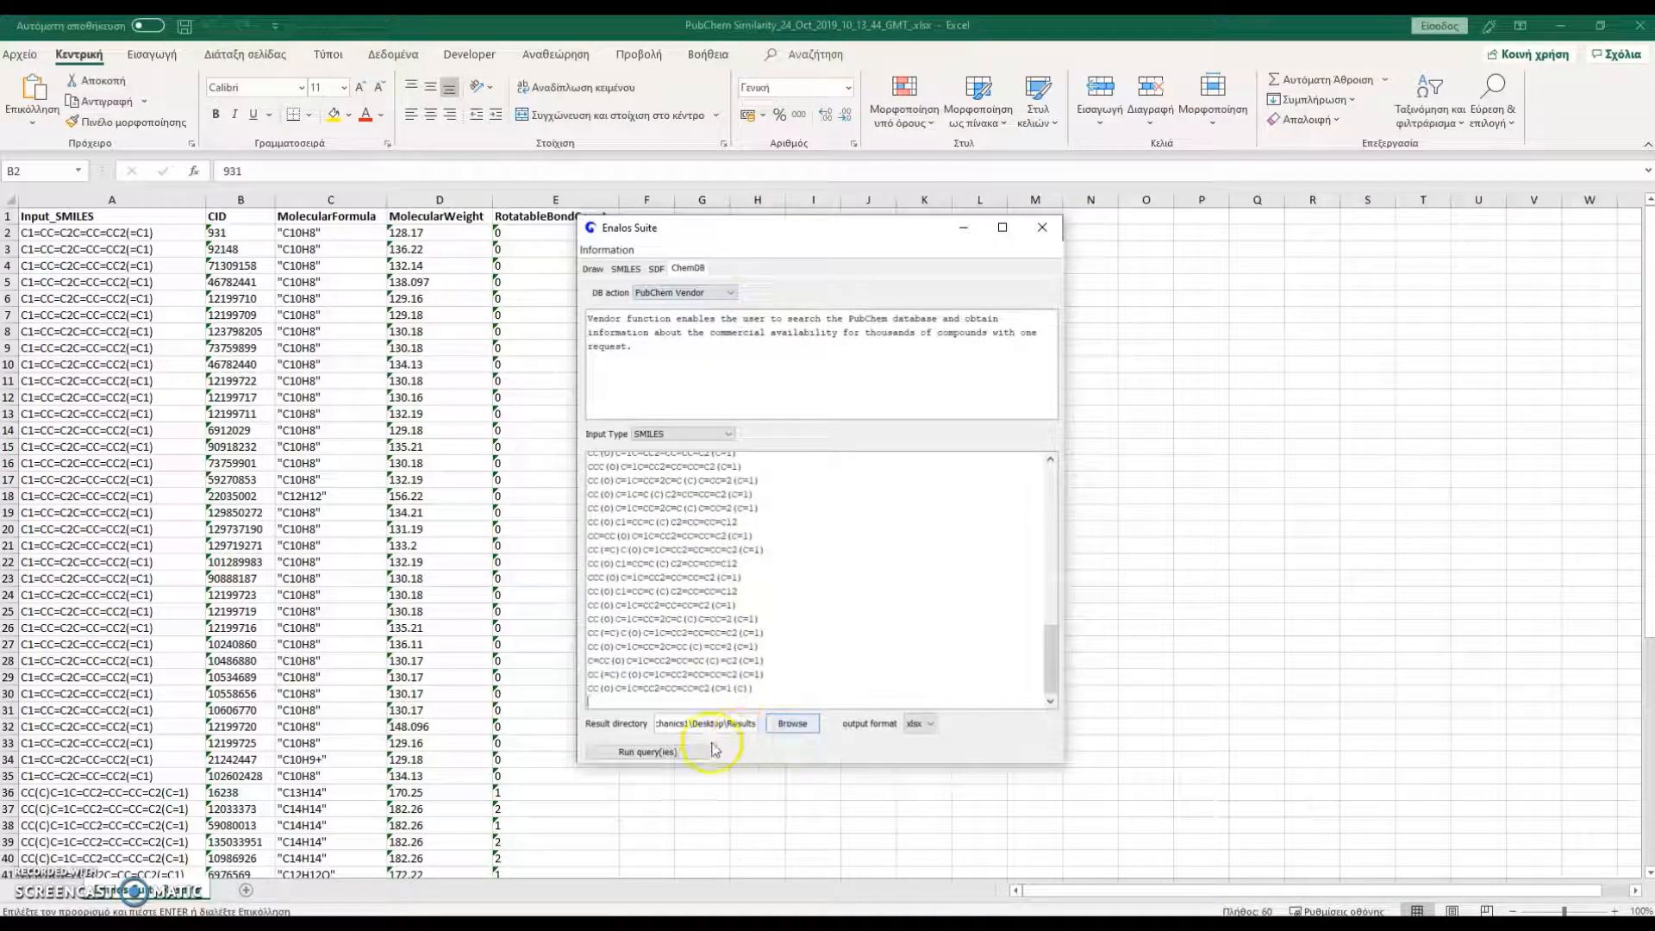
pyautogui.click(688, 755)
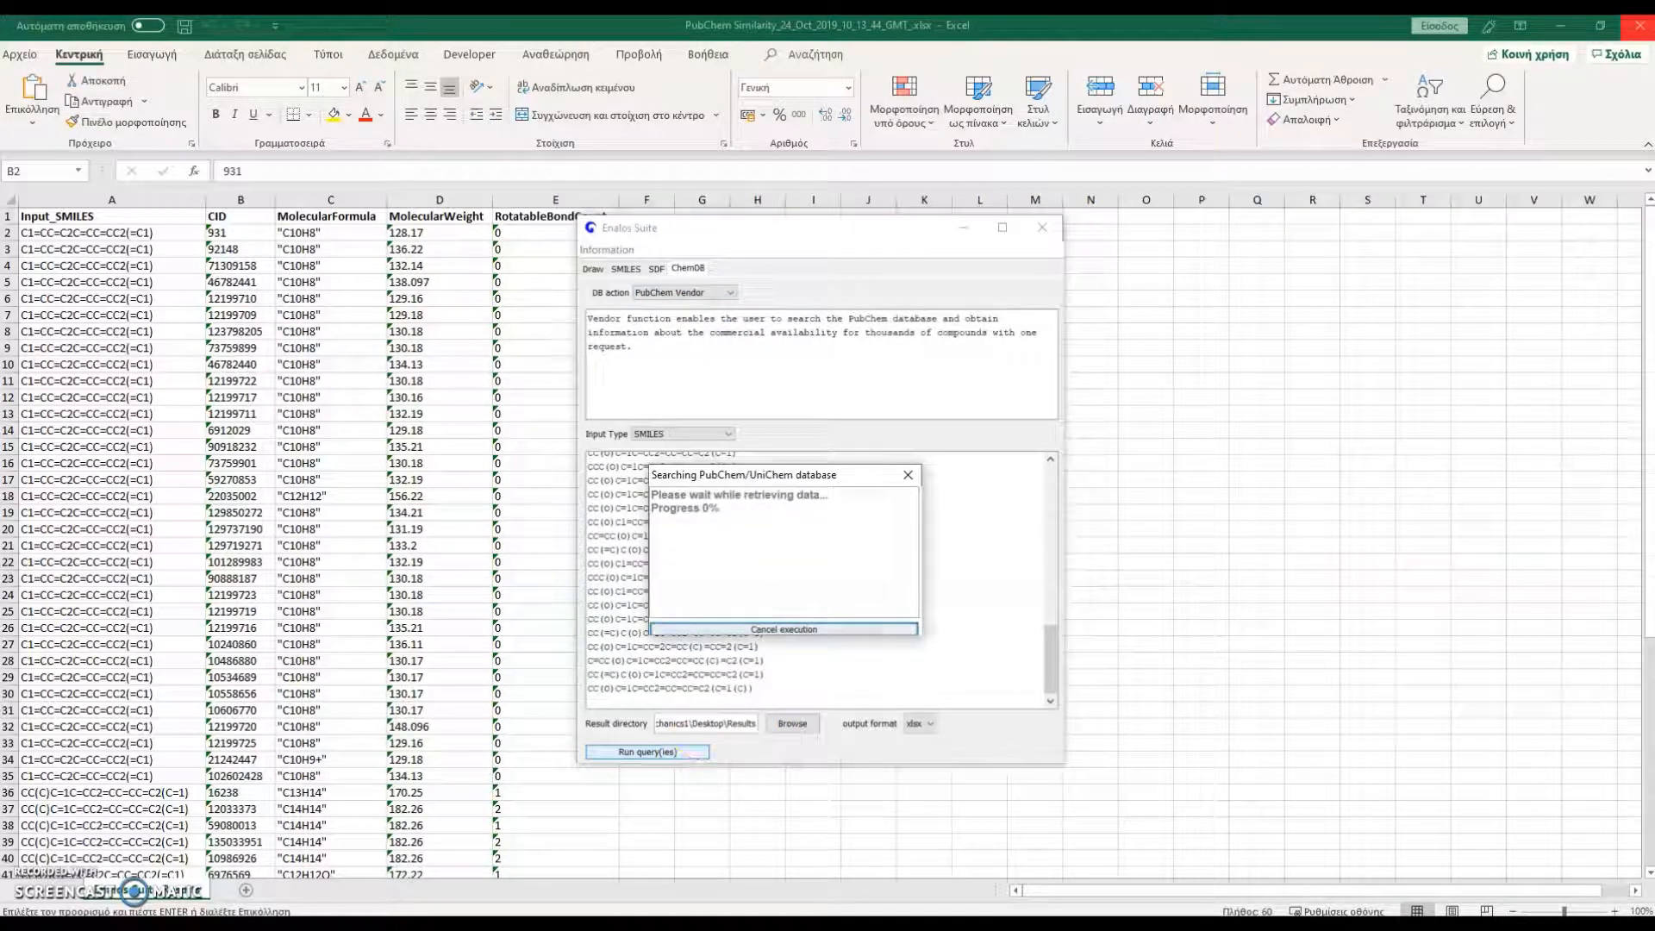
# Close the PubChem Similarity workbook, open the new PubChem Vendor report from the Results folder, and examine its supplier columns
pyautogui.click(1644, 28)
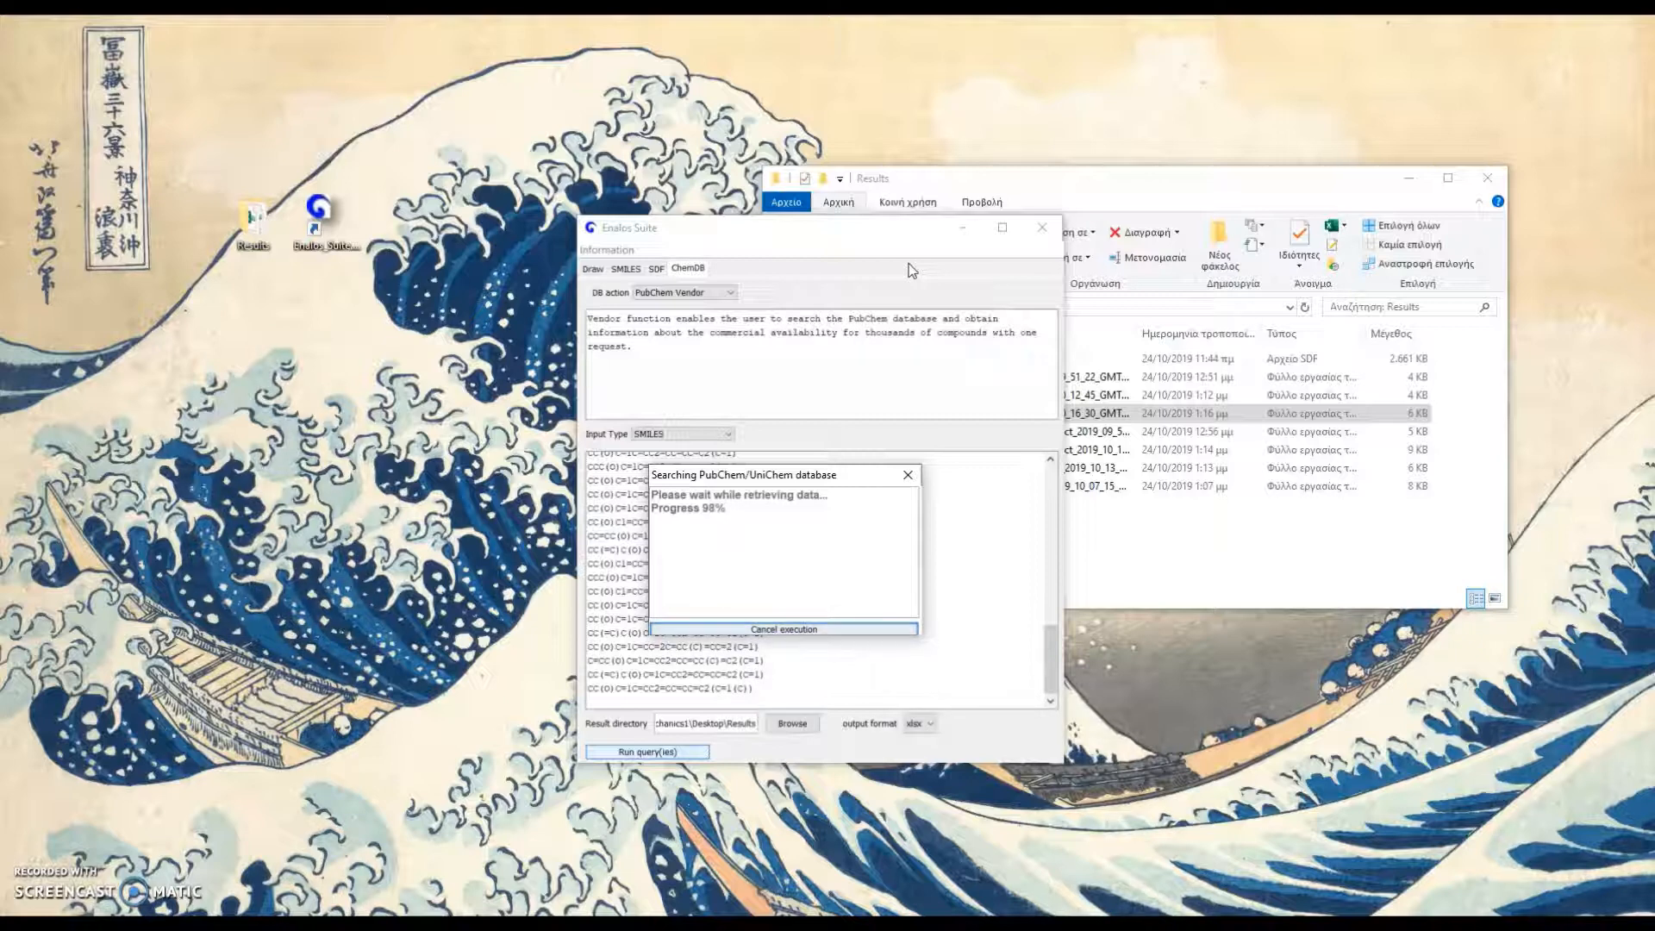
pyautogui.doubleClick(974, 480)
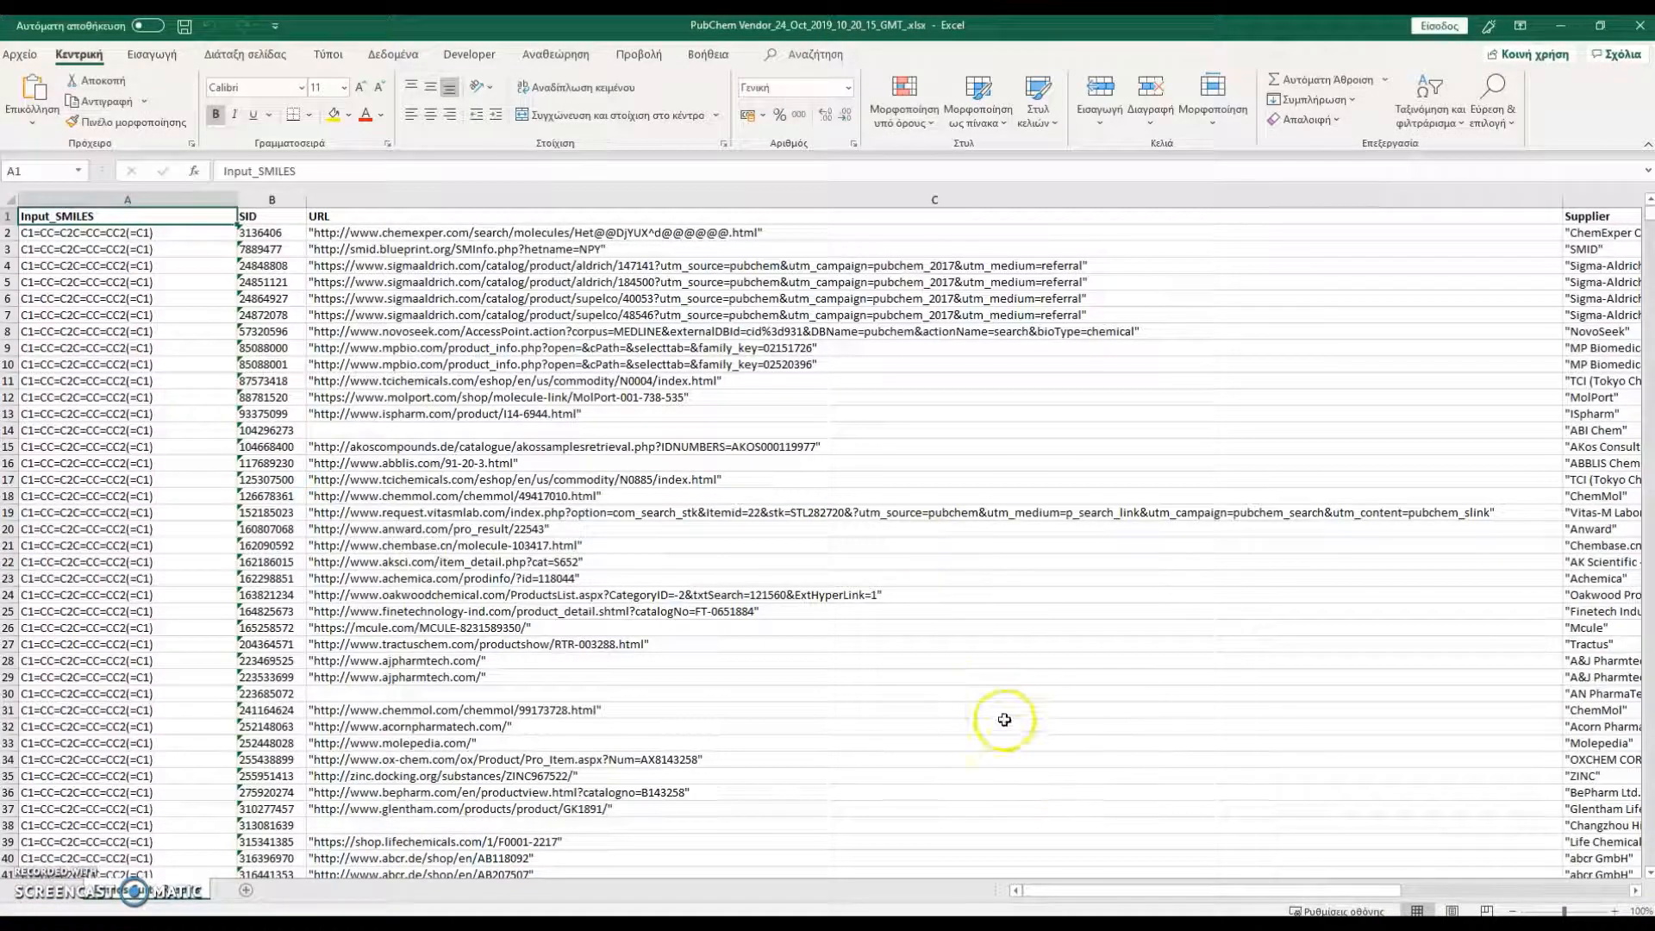
pyautogui.moveTo(1067, 889); pyautogui.dragTo(1264, 846)
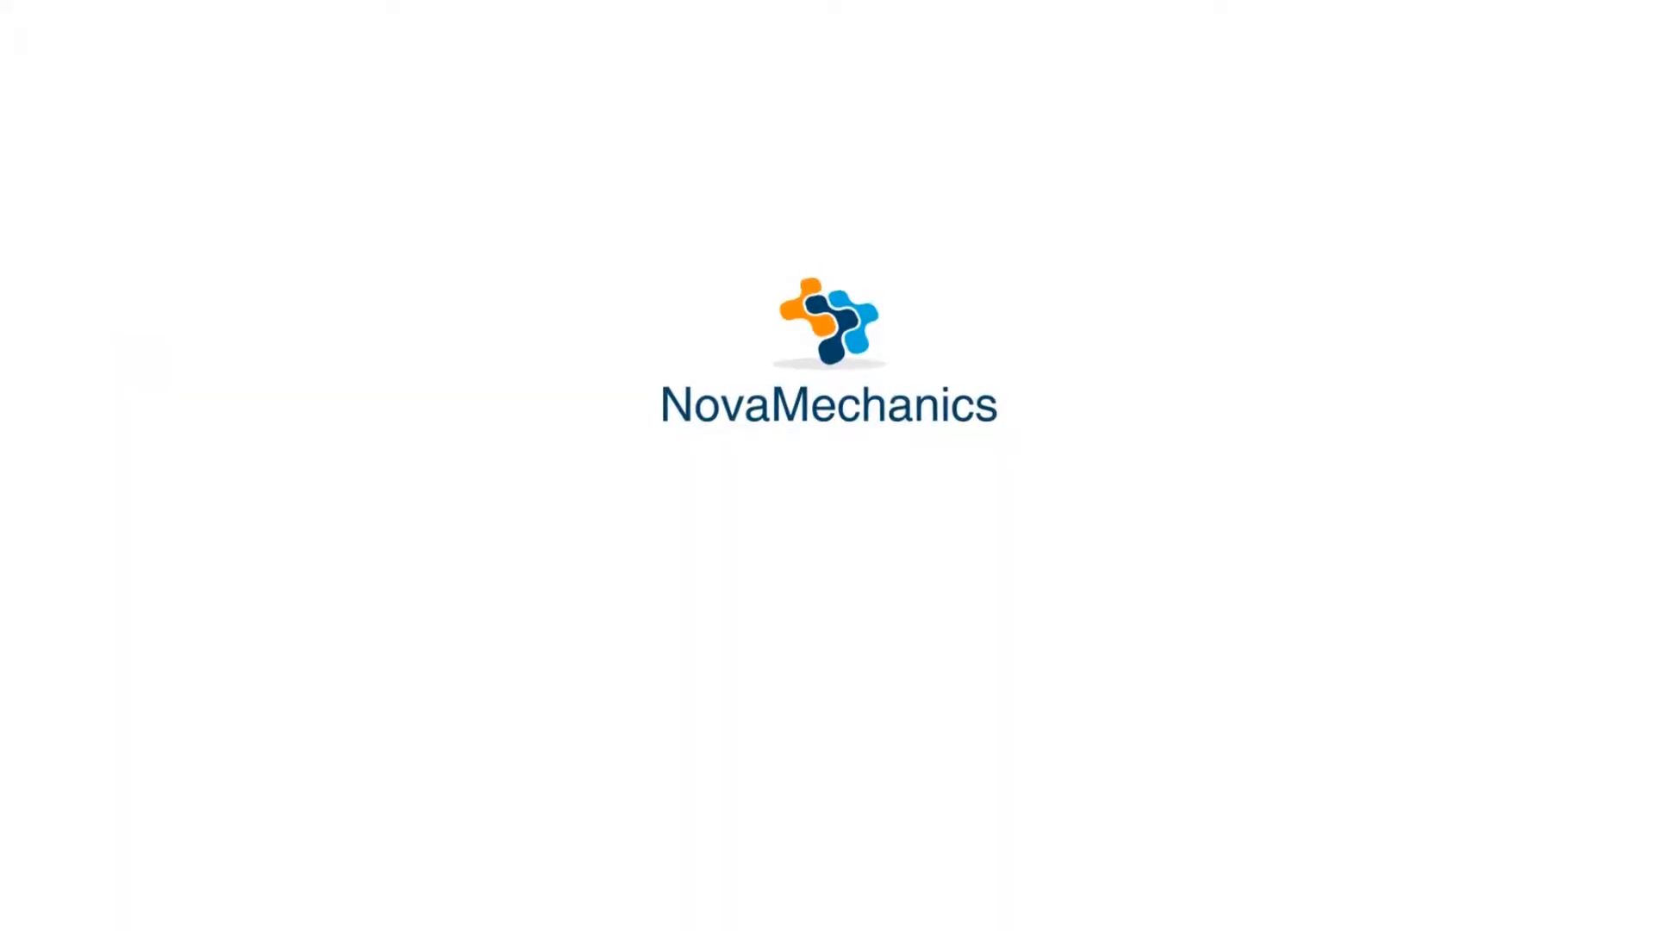